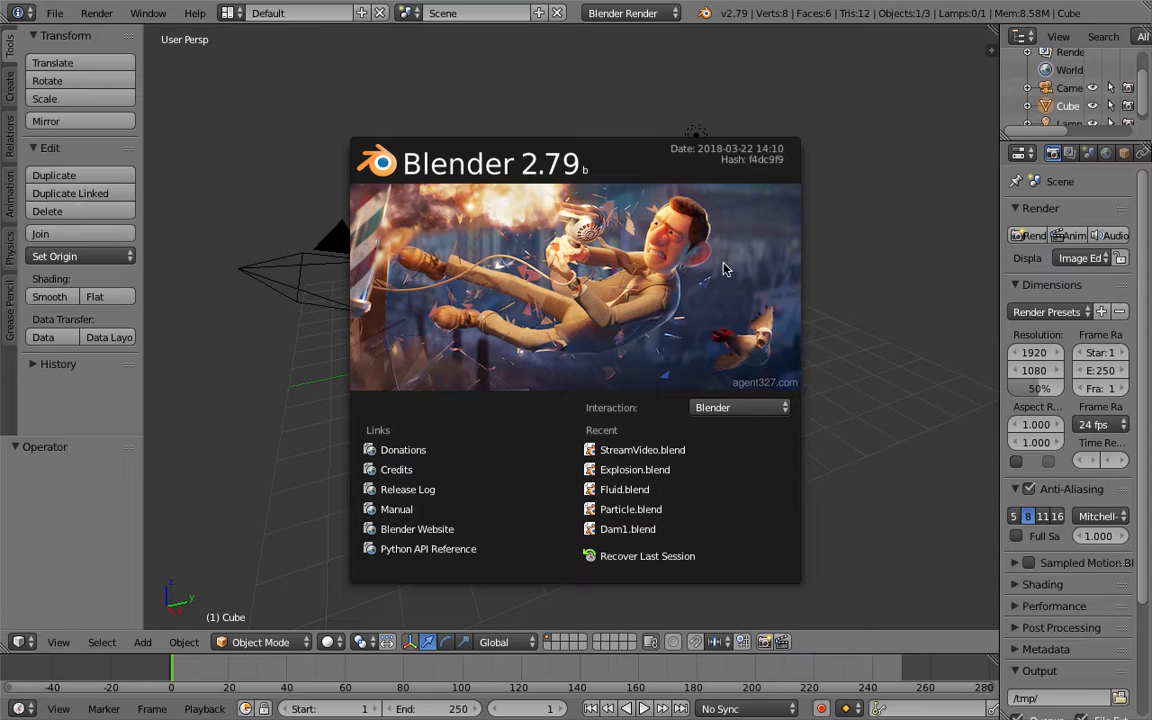
Step: Replace the default cube with a plane at the origin and scale it up about 8 times
click(784, 147)
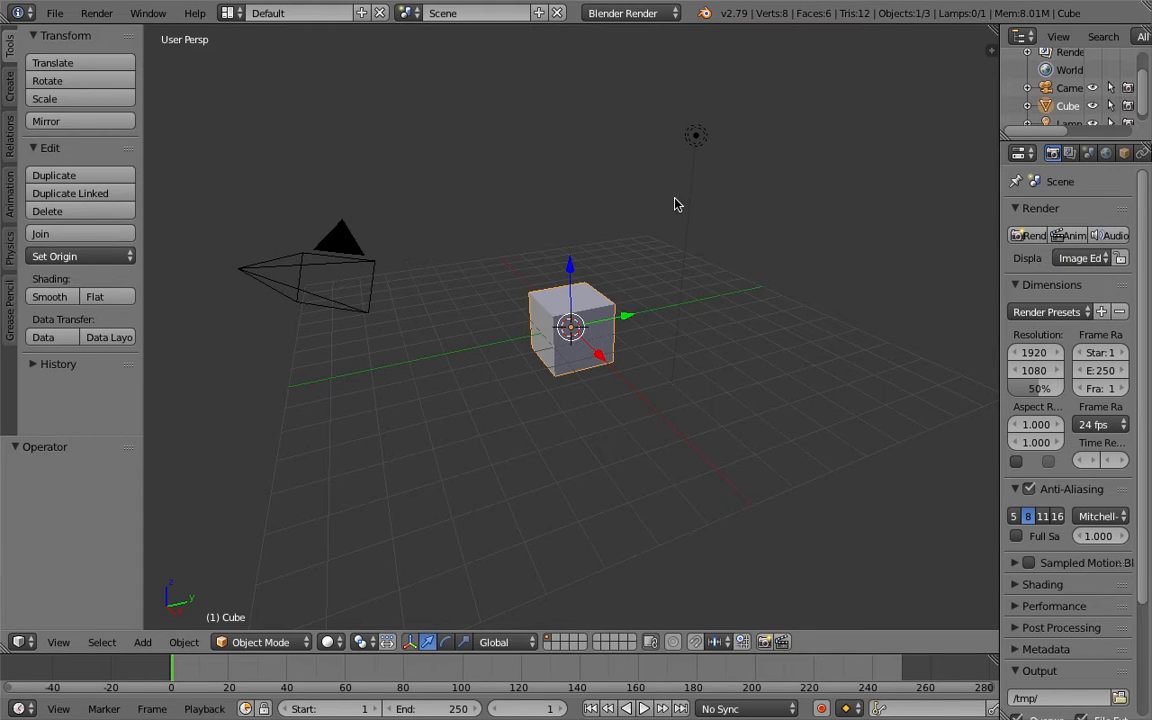
key(Delete)
key(shift+a)
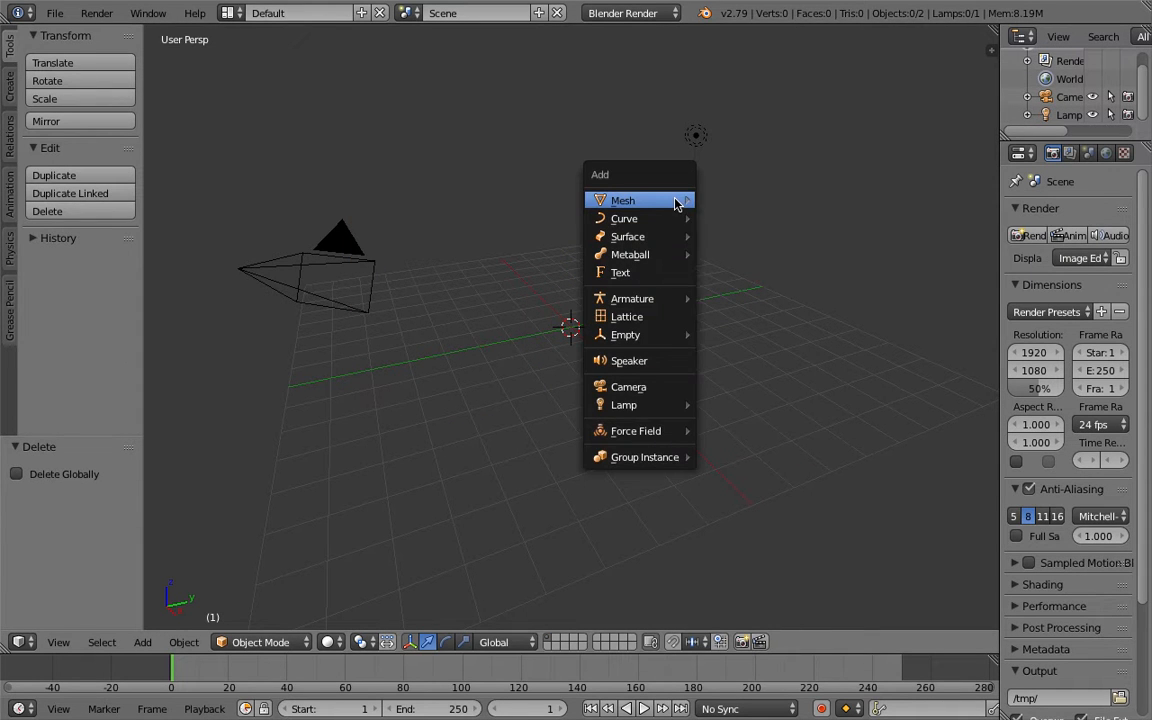
mouse_move(674, 204)
click(732, 200)
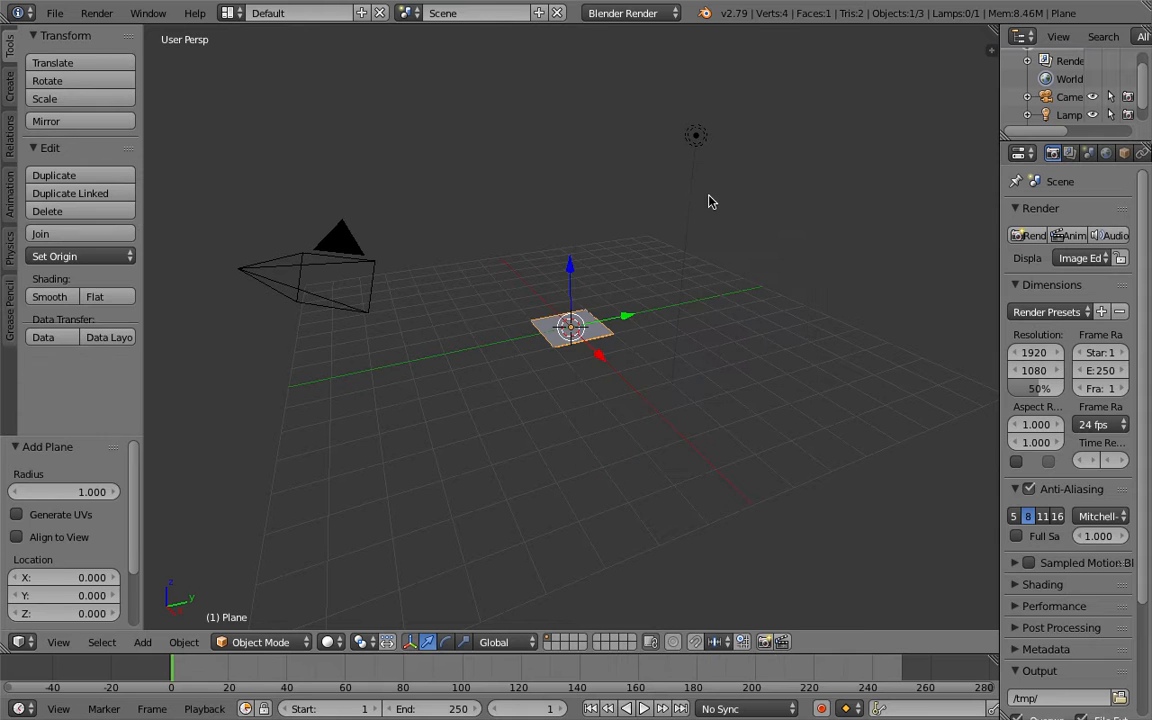
key(s)
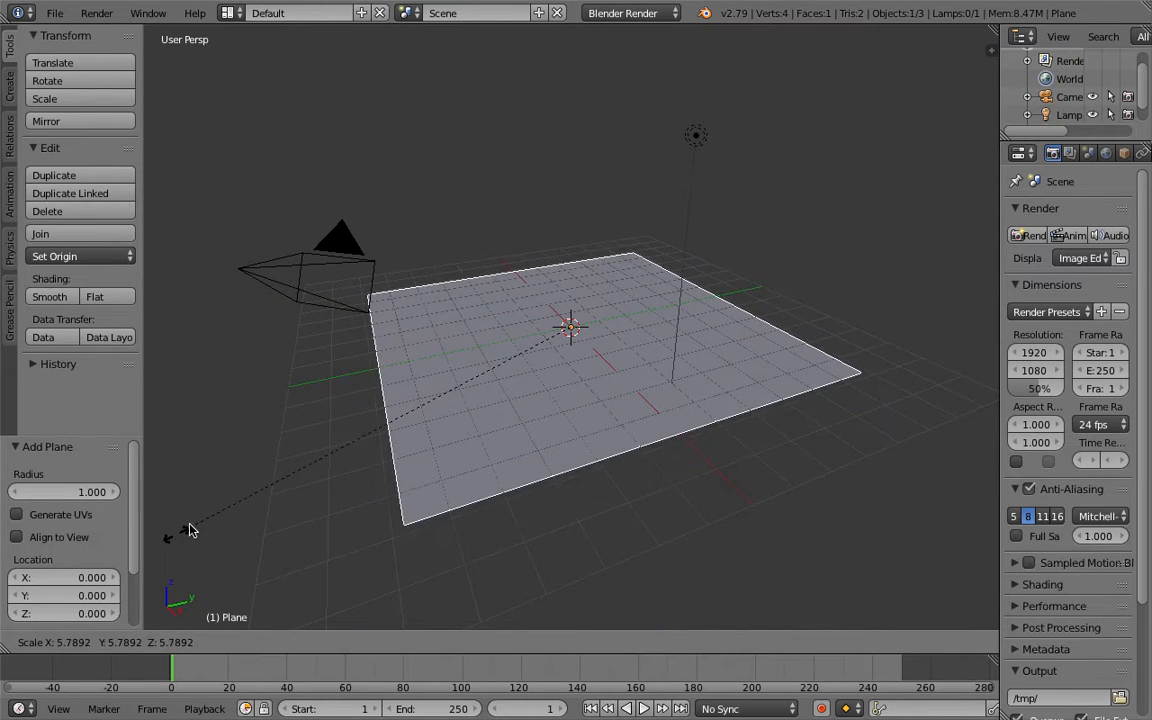
click(868, 600)
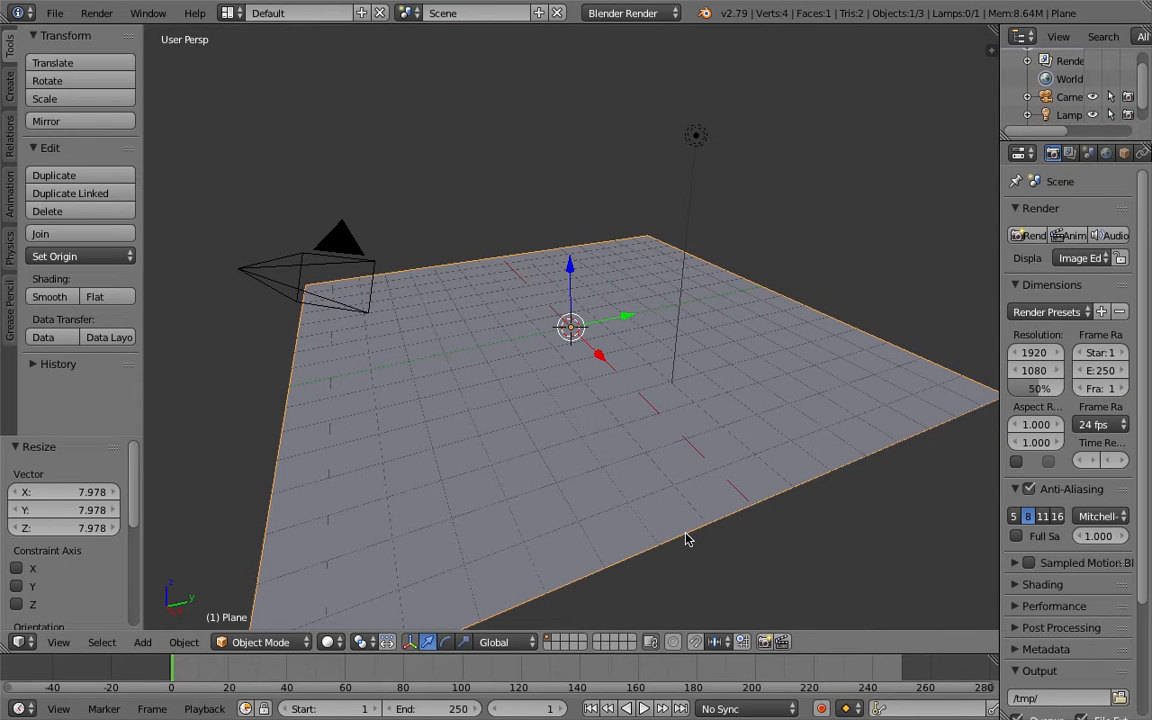
Step: In Edit Mode, divide the plane with 15 evenly spaced loop cuts running parallel to the Y axis
click(255, 642)
click(235, 559)
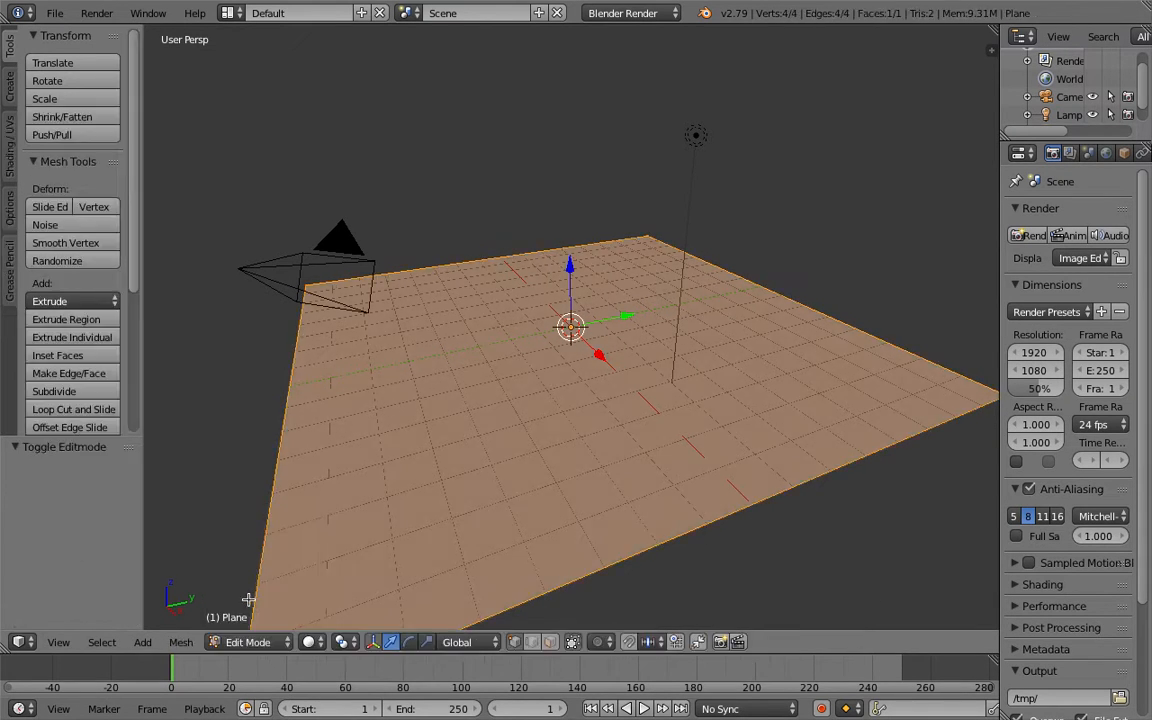
scroll(375, 475, up, 3)
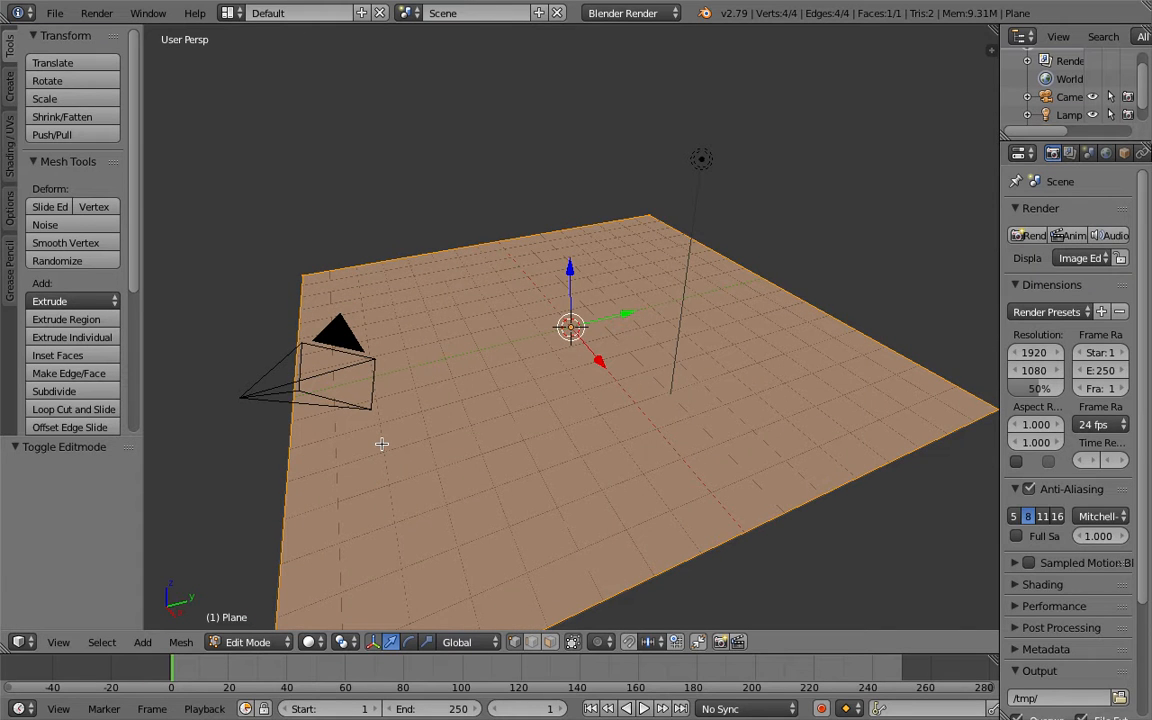
key(ctrl+r)
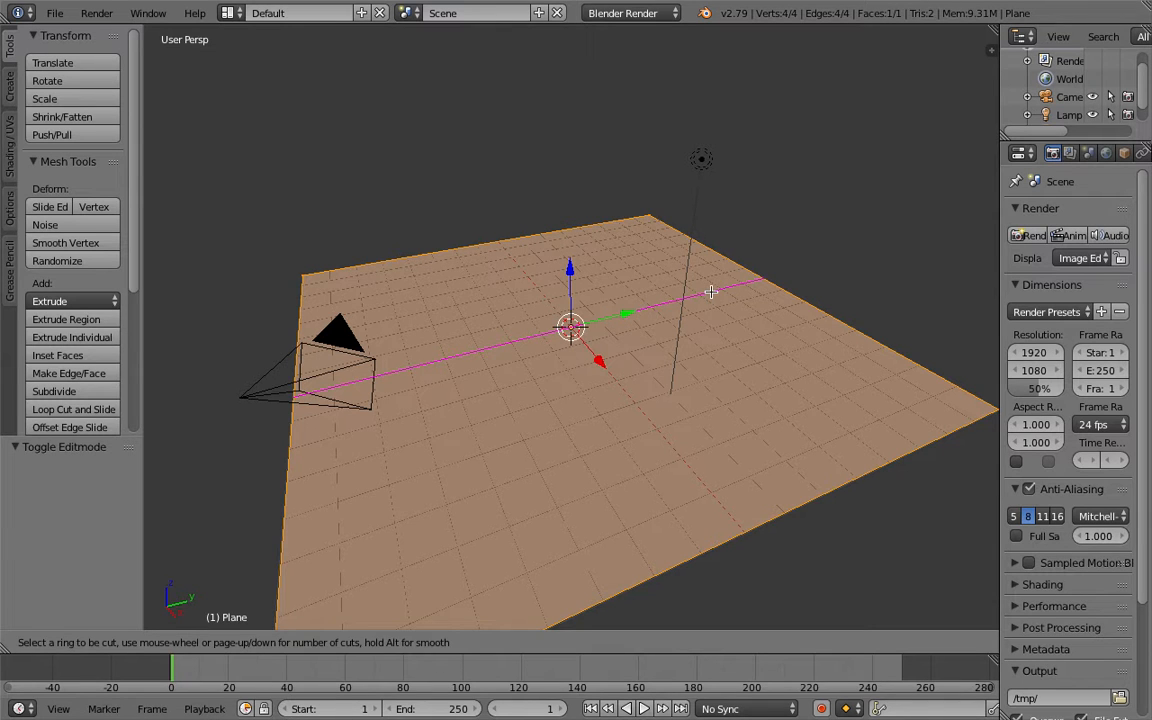
scroll(710, 292, up, 10)
scroll(710, 292, down, 1)
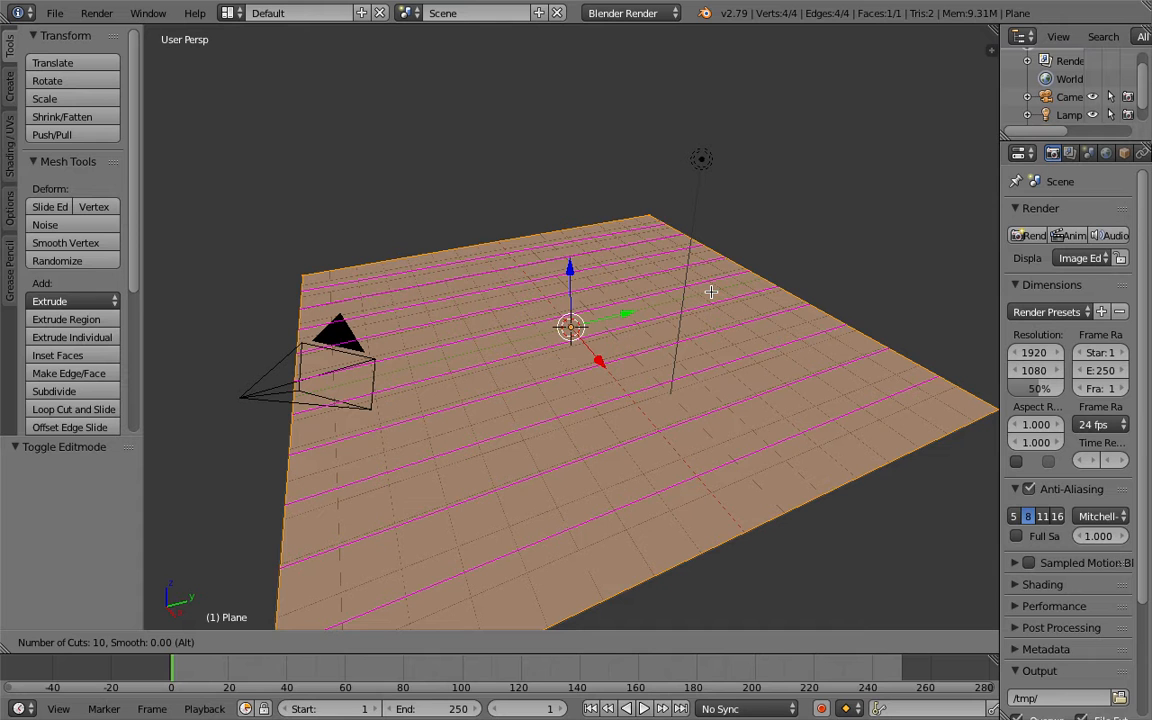
scroll(710, 292, up, 4)
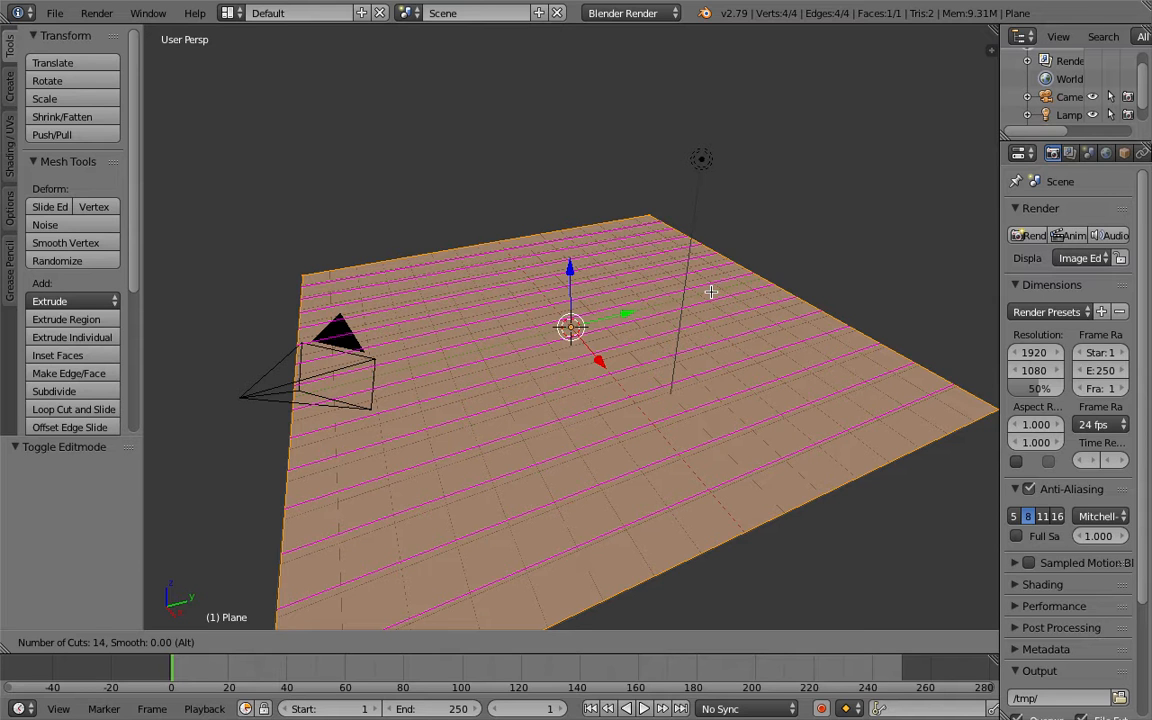
scroll(710, 292, up, 1)
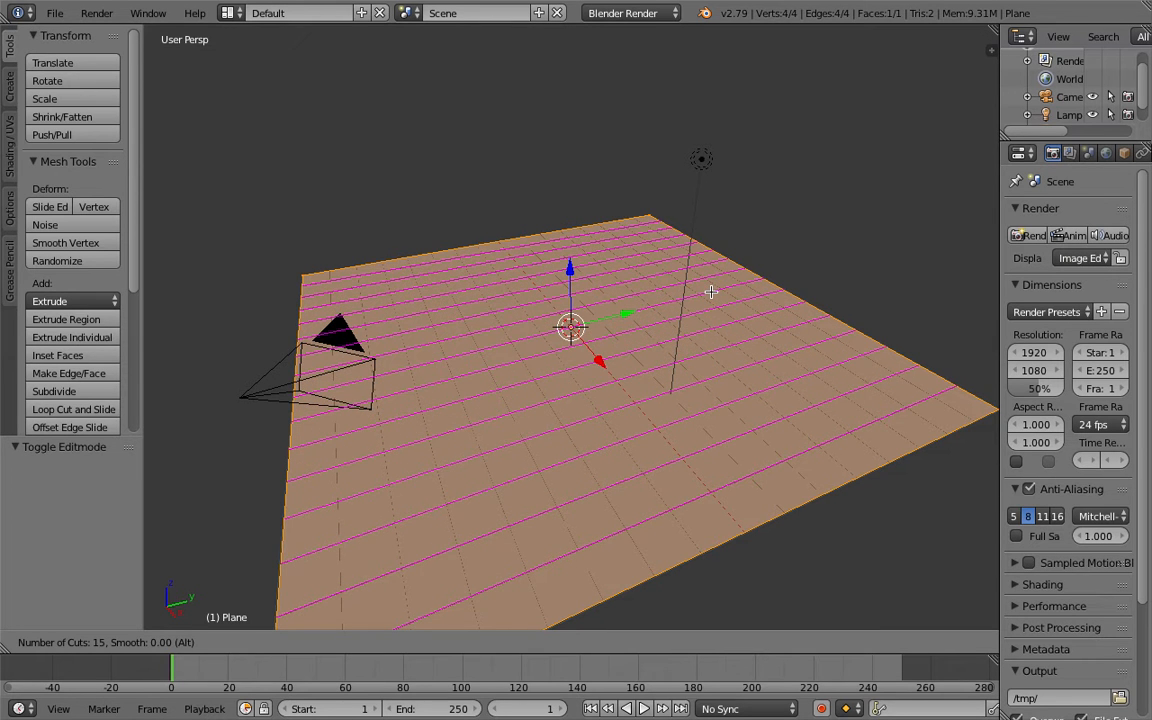
scroll(710, 292, up, 1)
scroll(710, 292, down, 1)
click(710, 292)
right_click(710, 292)
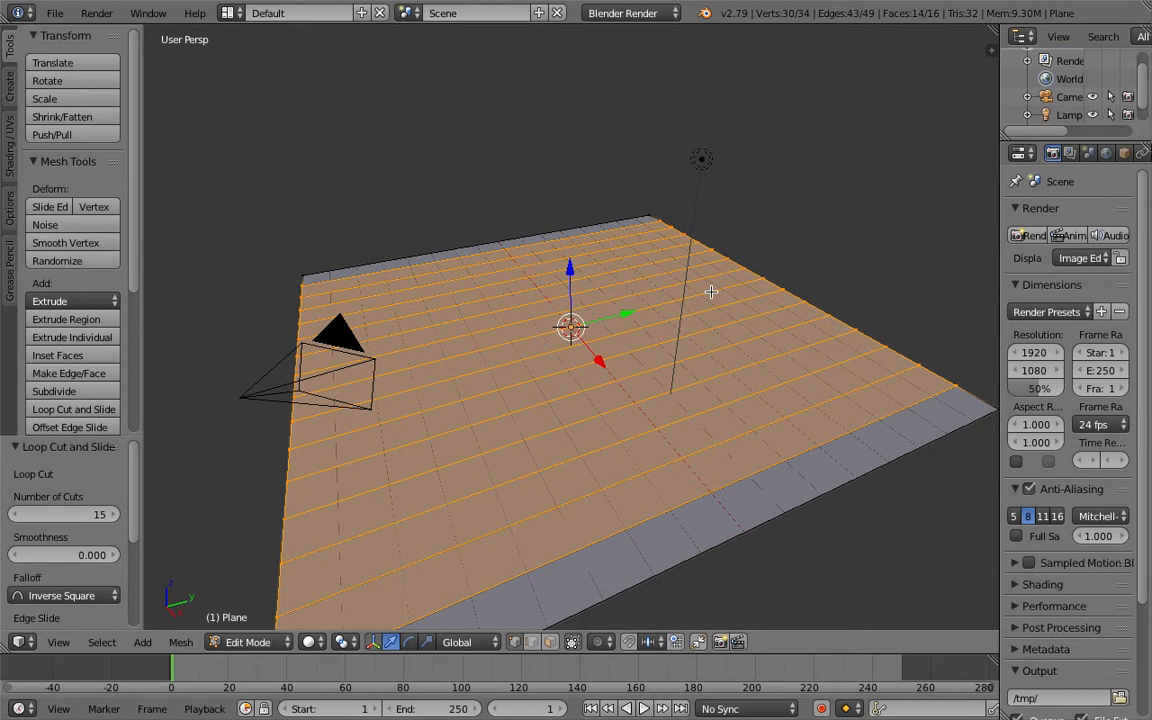
Step: Add 15 centred loop cuts parallel to the X axis to turn the plane into a square grid
key(ctrl+r)
scroll(590, 288, up, 10)
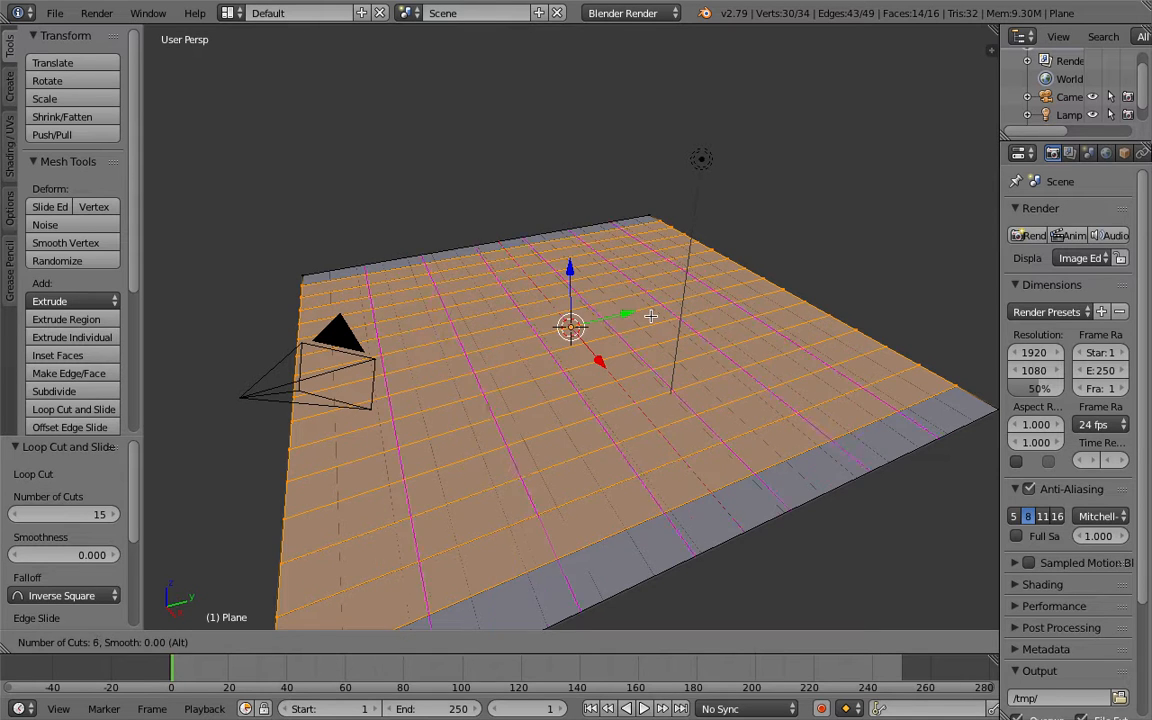
scroll(651, 316, up, 4)
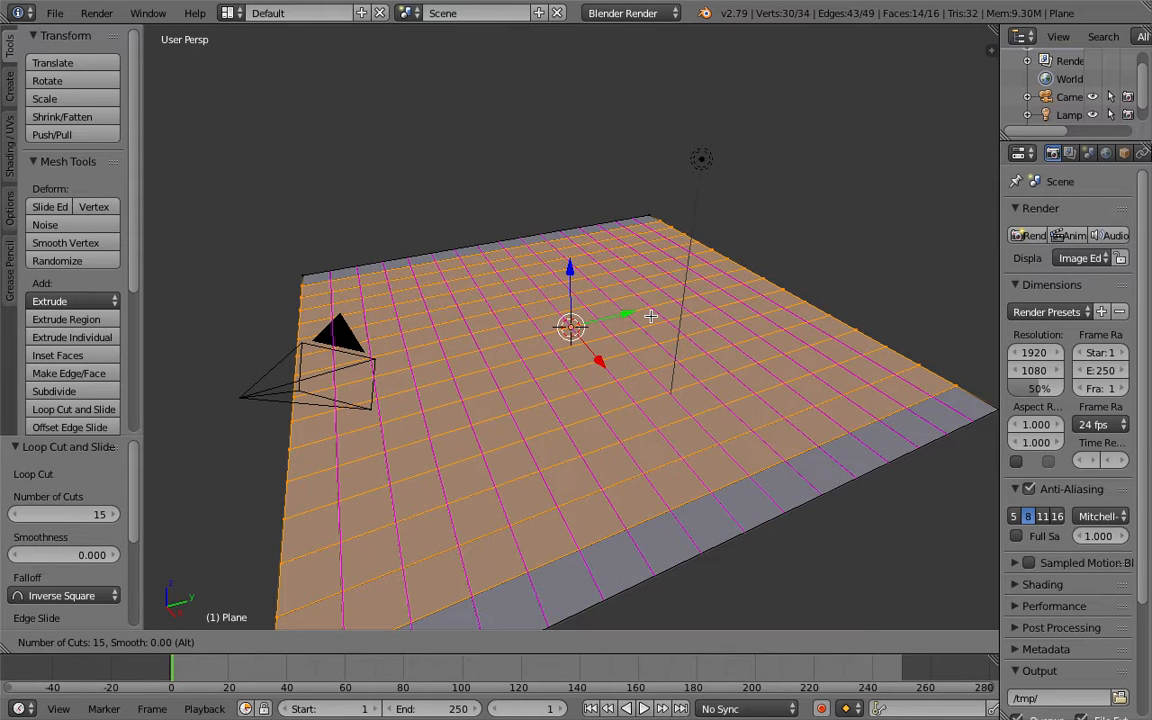
click(651, 316)
right_click(651, 316)
Step: In face selection mode, select the outermost row of faces along three sides of the plane, leaving out the +X side
mouse_move(436, 306)
middle_down()
mouse_move(273, 431)
mouse_move(283, 625)
middle_up()
right_click(443, 615)
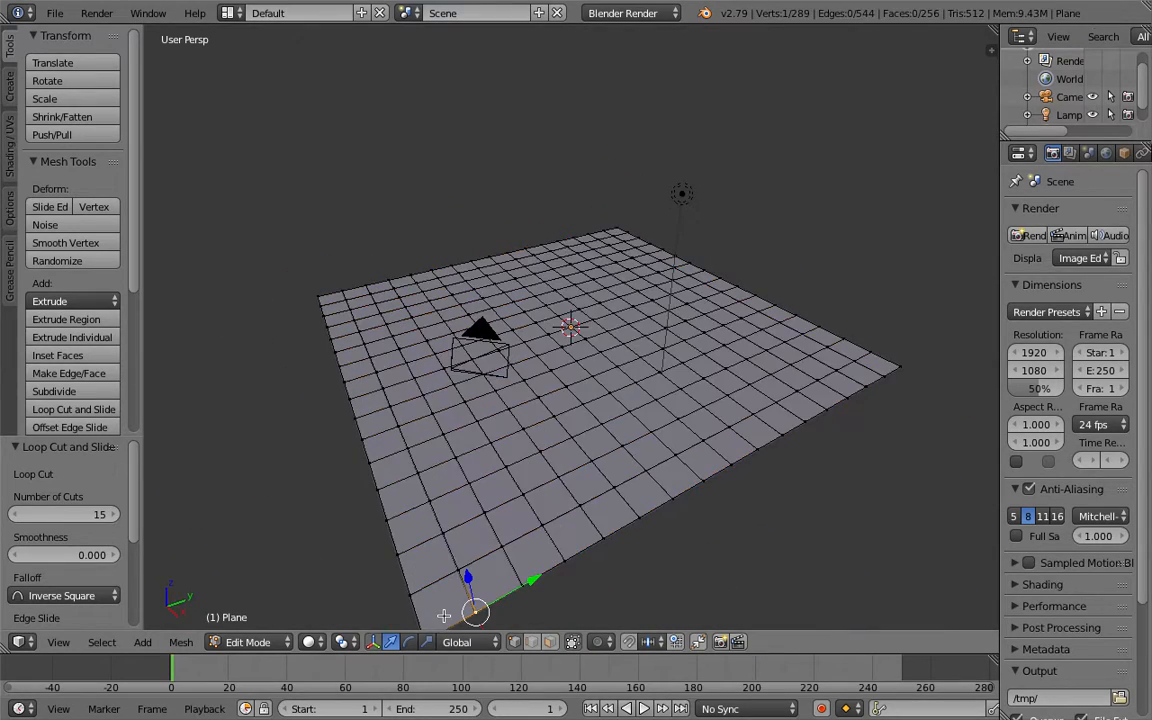
click(551, 643)
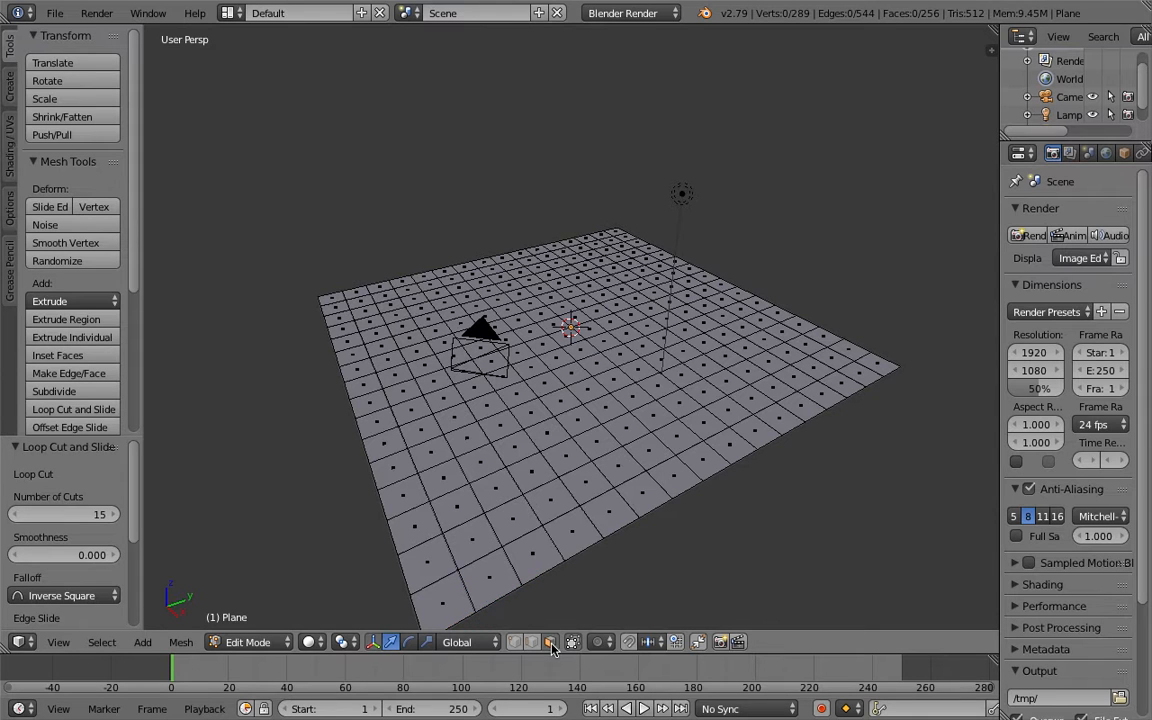
right_click(443, 601)
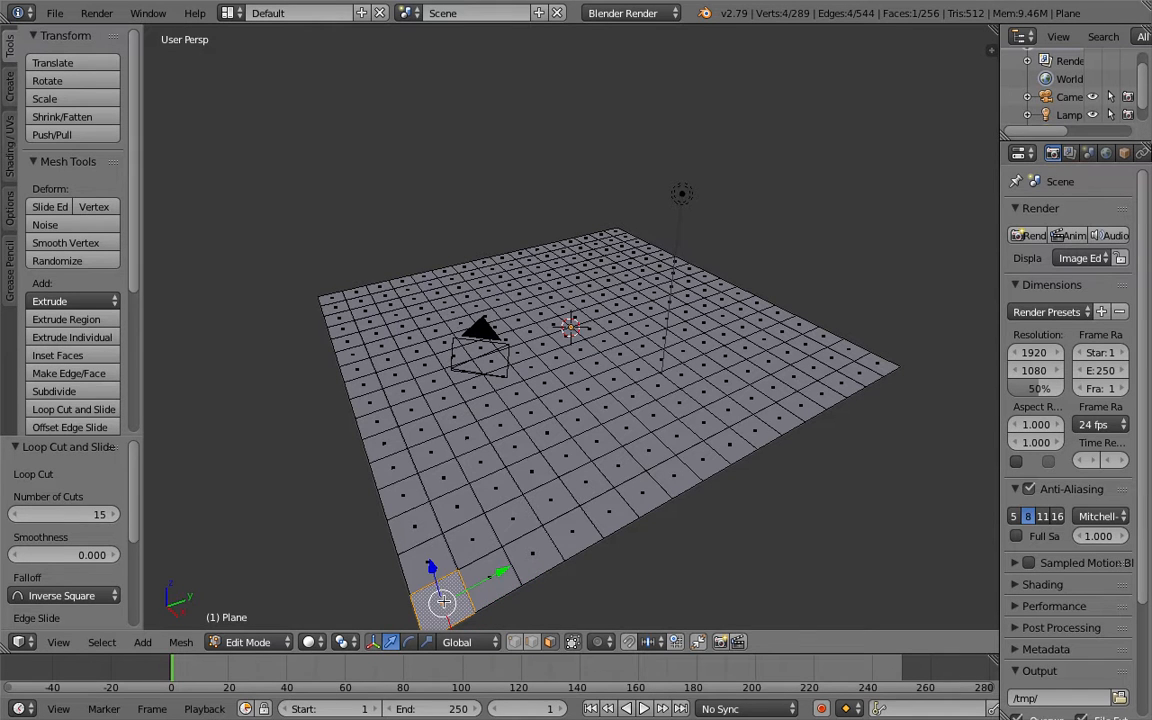
ctrl+right_click(333, 297)
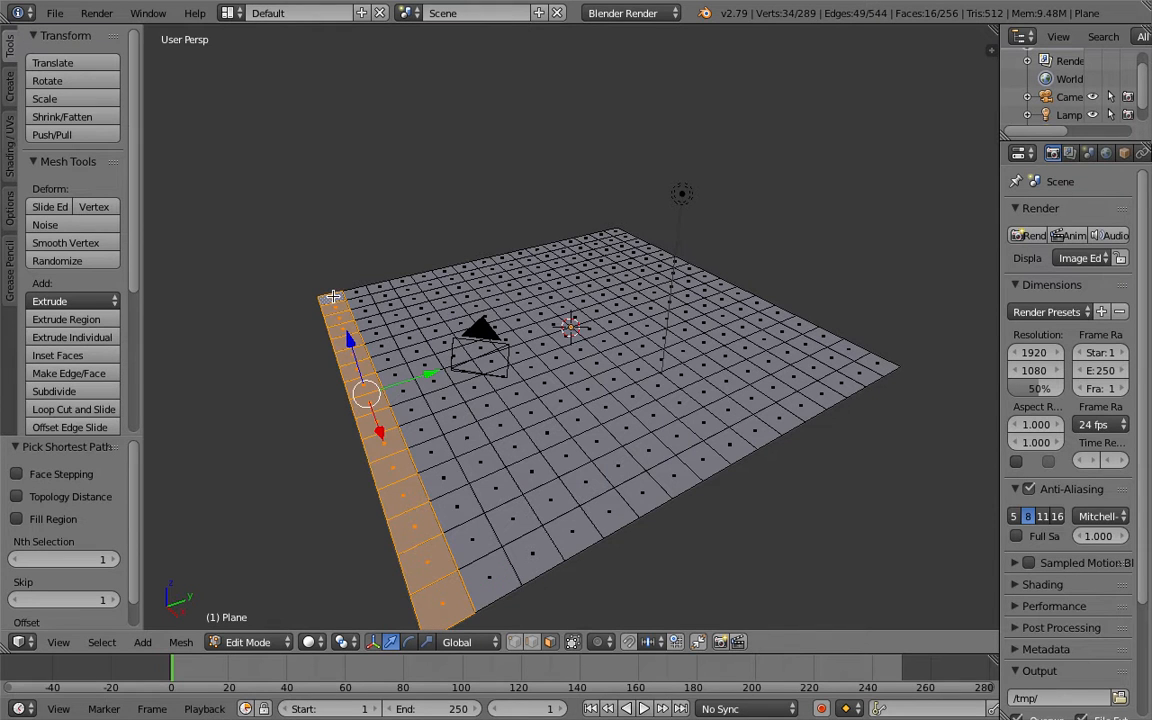
ctrl+right_click(617, 232)
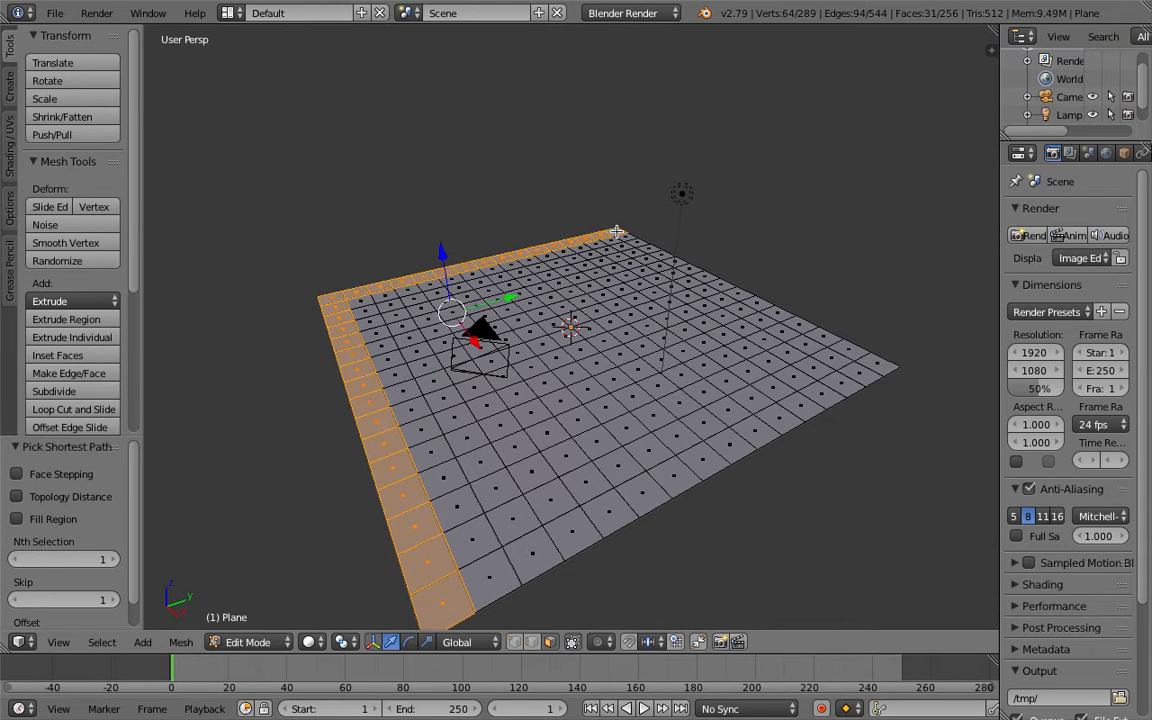
ctrl+right_click(883, 369)
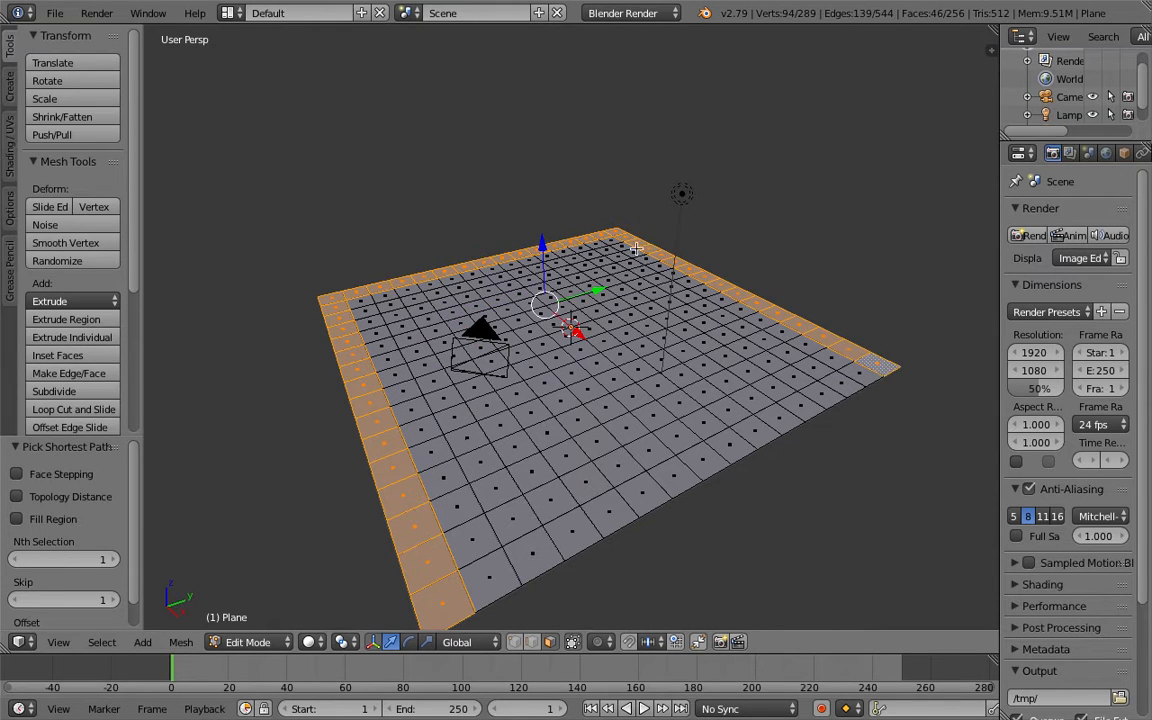
Step: Enable proportional editing and raise the selected border faces about 2 units along Z to form walls
click(599, 641)
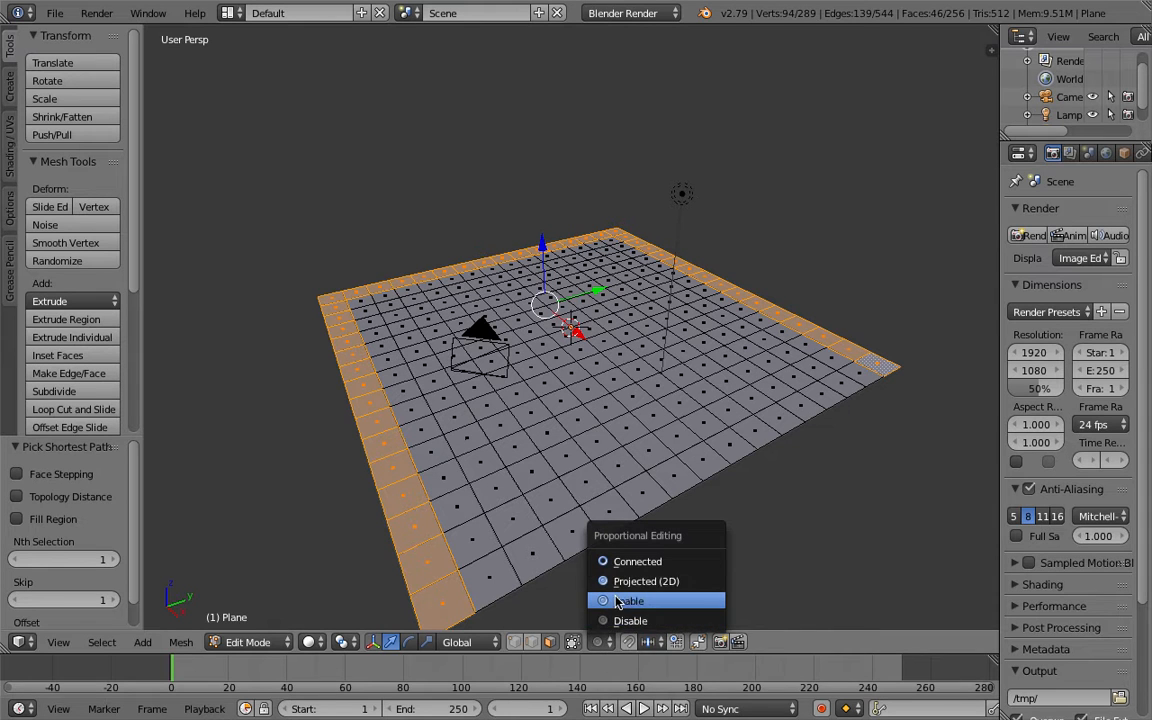
click(617, 601)
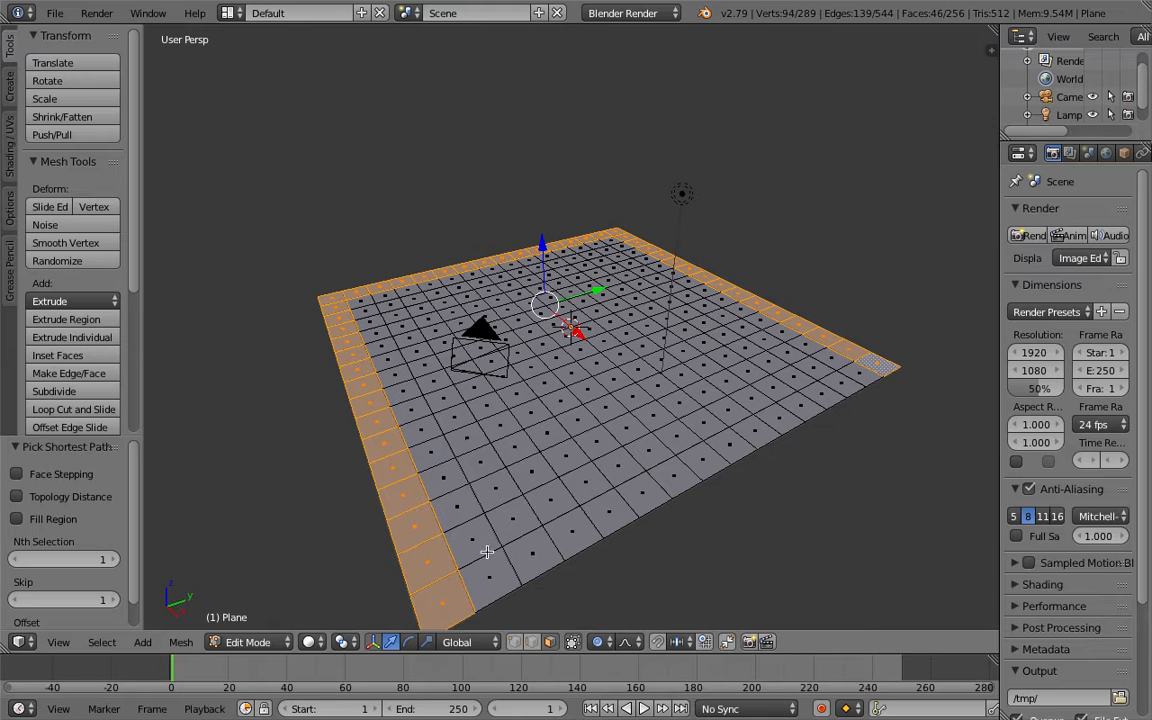
drag(543, 244, 544, 199)
middle_drag(544, 199, 548, 192)
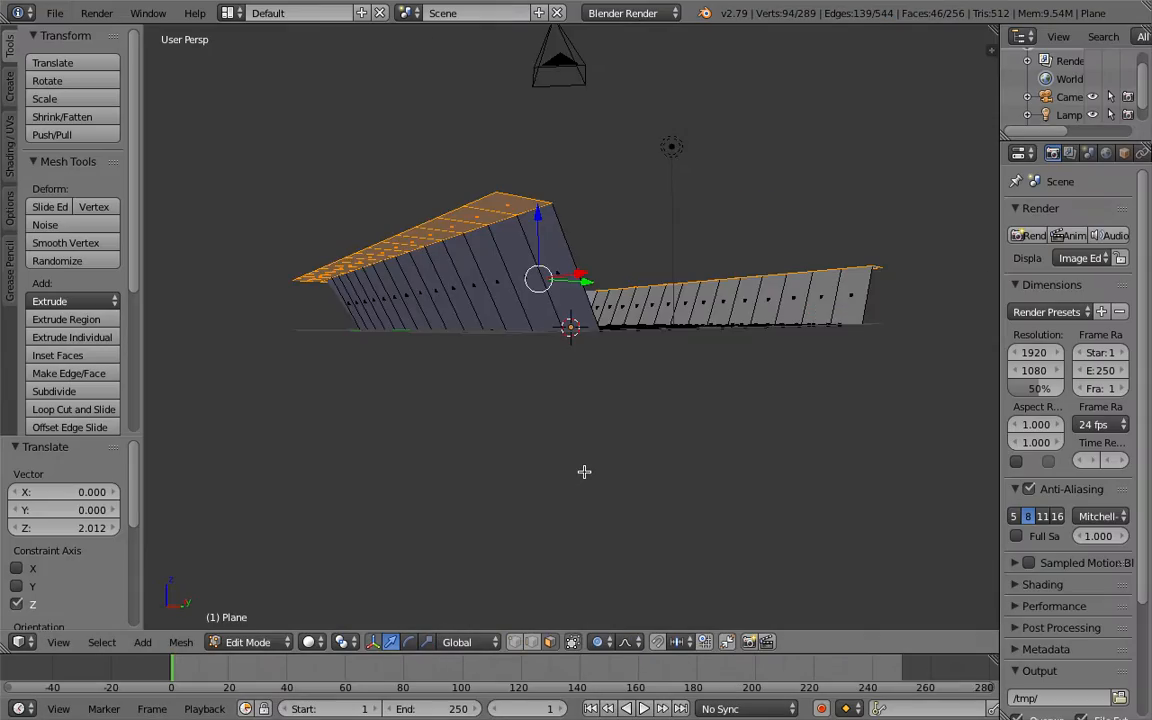
middle_drag(584, 471, 644, 487)
Step: Try to make a single face from the entire mesh, and undo the attempt
key(a)
key(a)
key(f)
key(ctrl+z)
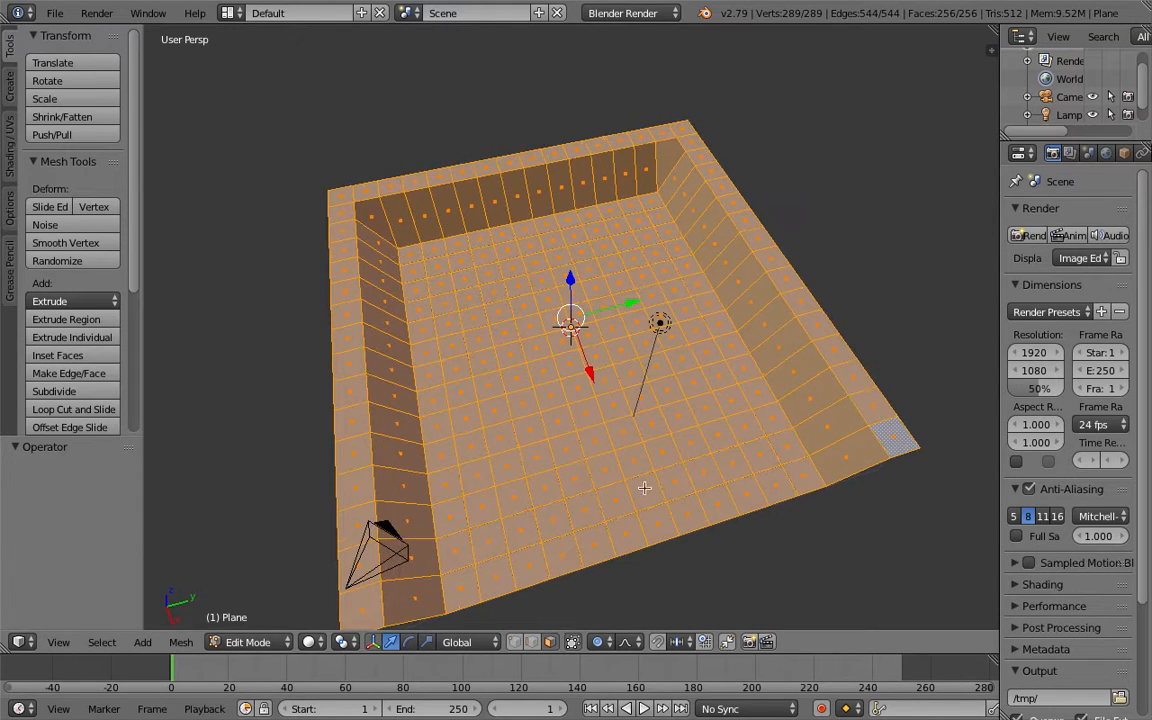
Step: Set the mesh selection mode back to vertices and return to Object Mode
click(515, 642)
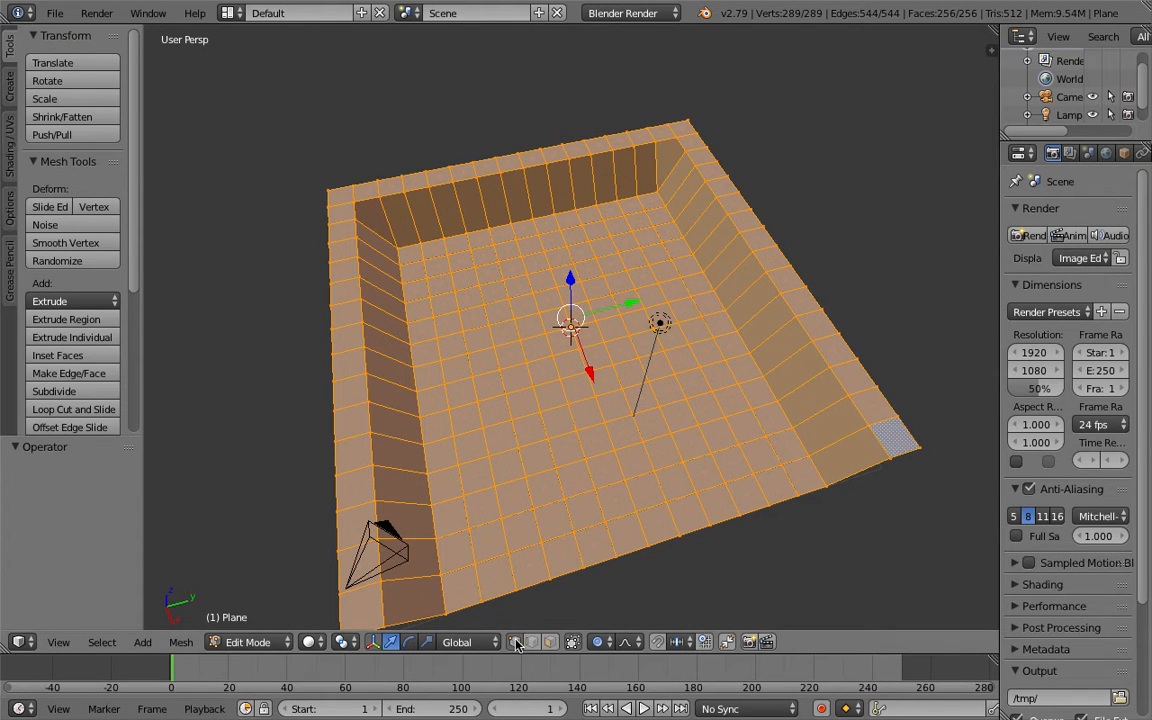
click(248, 642)
click(260, 622)
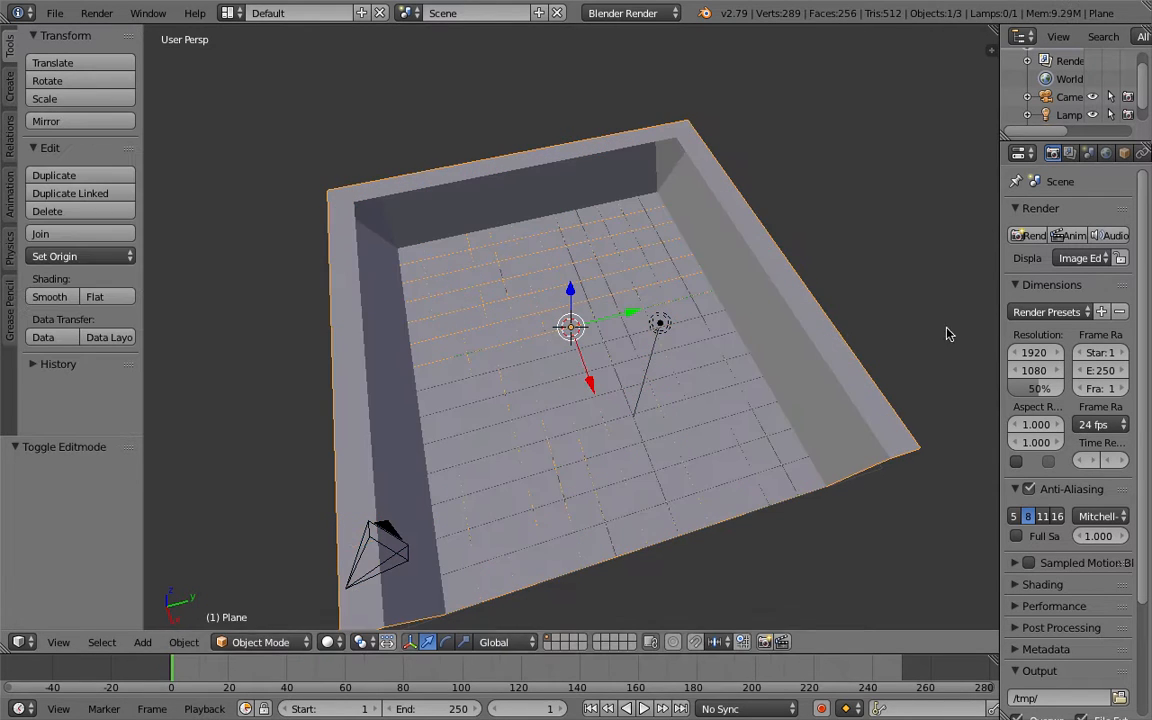
Step: Add a Subdivision Surface modifier to the walled plane, set its view subdivisions to 2 and apply it
drag(1000, 176, 884, 177)
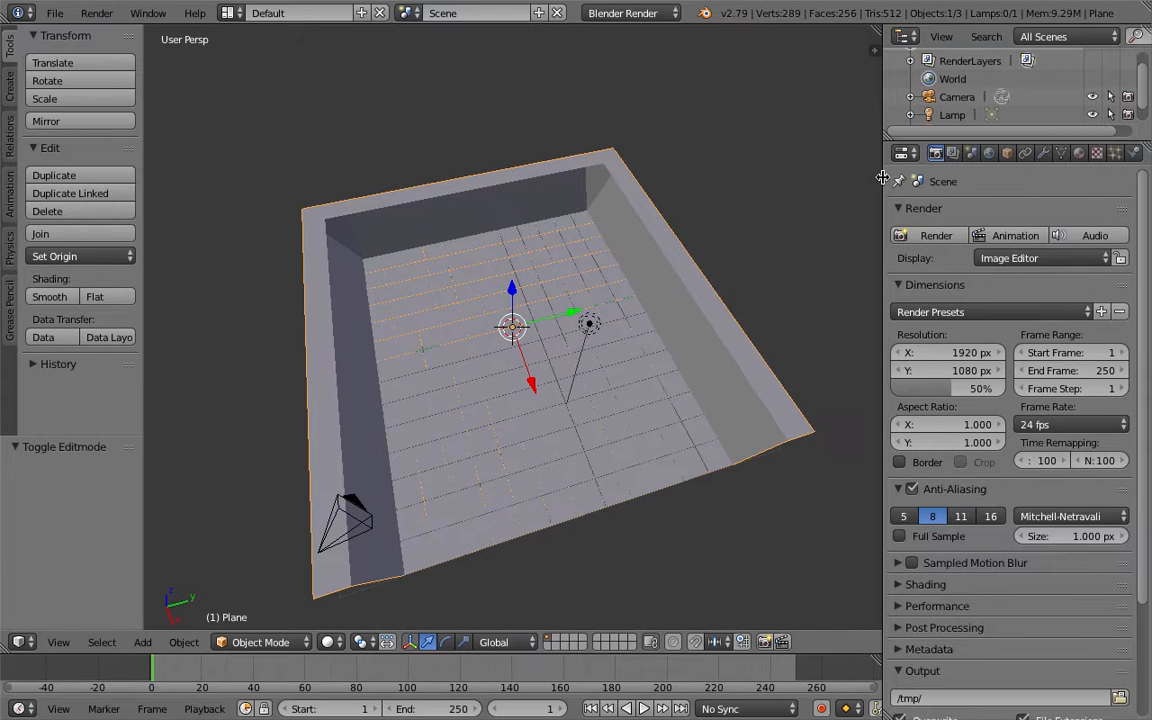
click(1043, 153)
click(1040, 213)
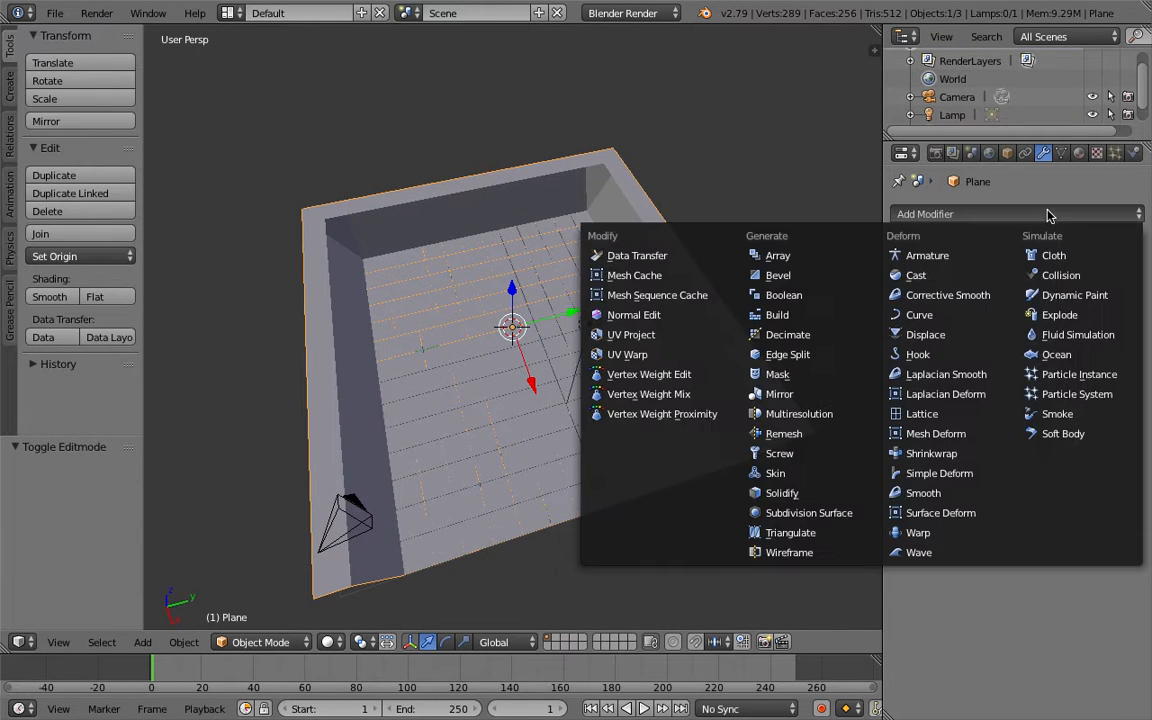
click(805, 514)
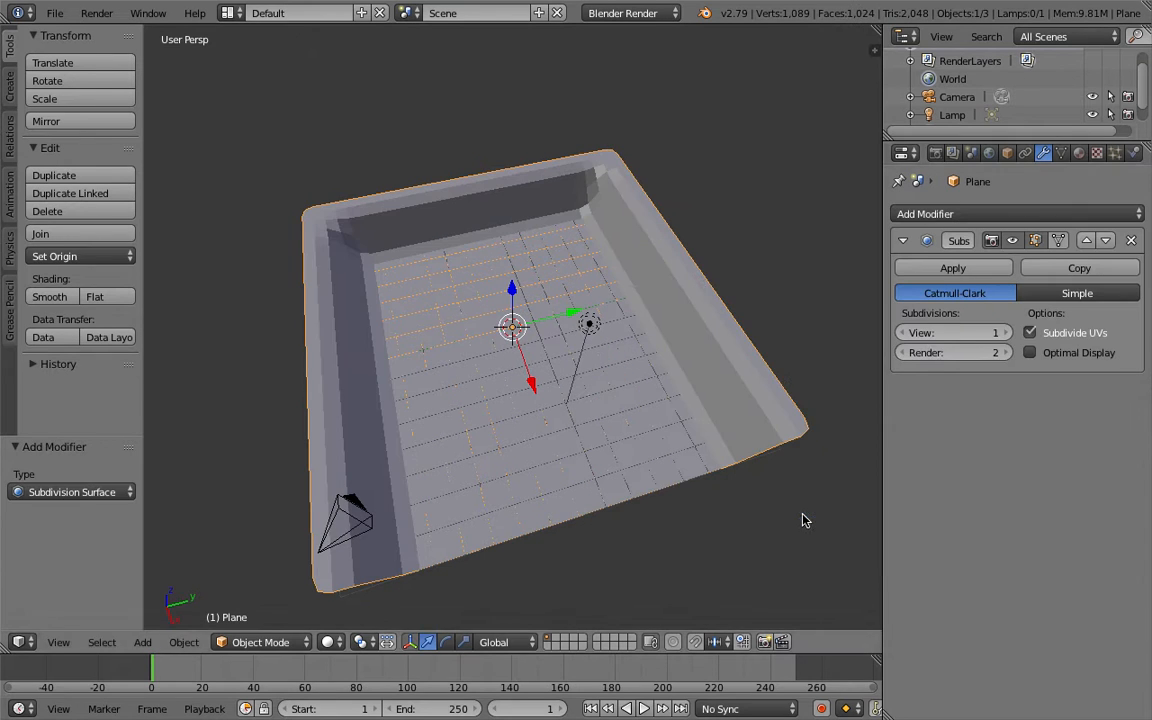
click(980, 333)
text(2)
key(Return)
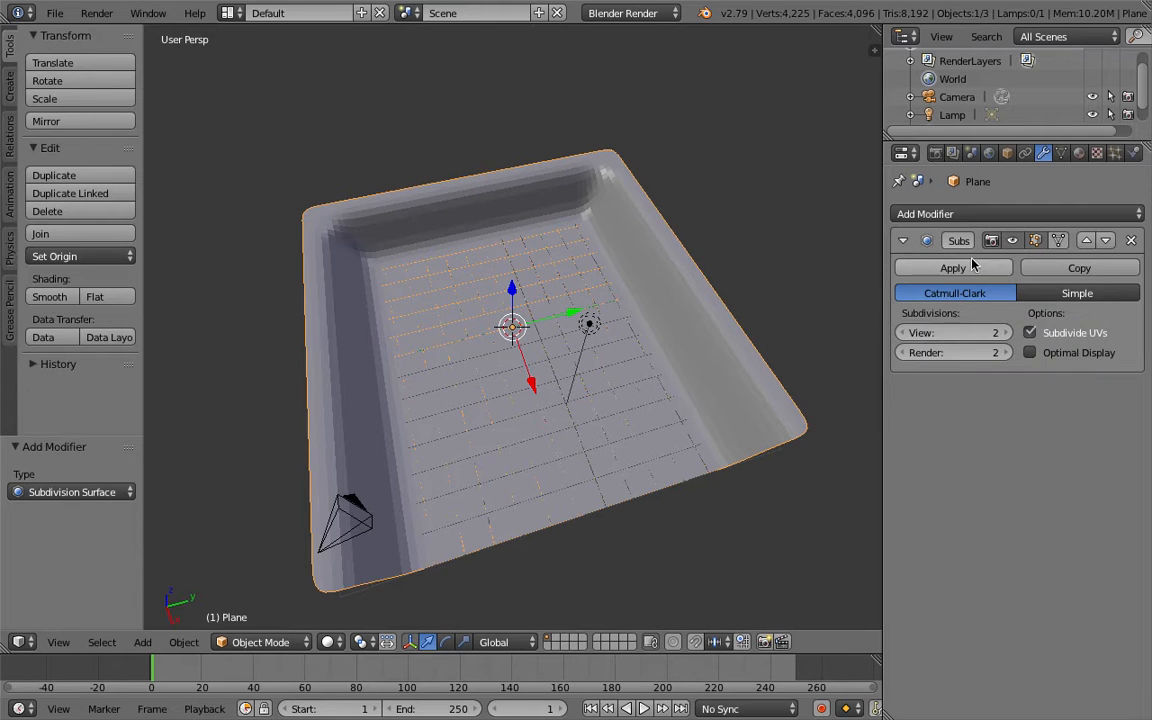
click(910, 266)
scroll(627, 258, down, 2)
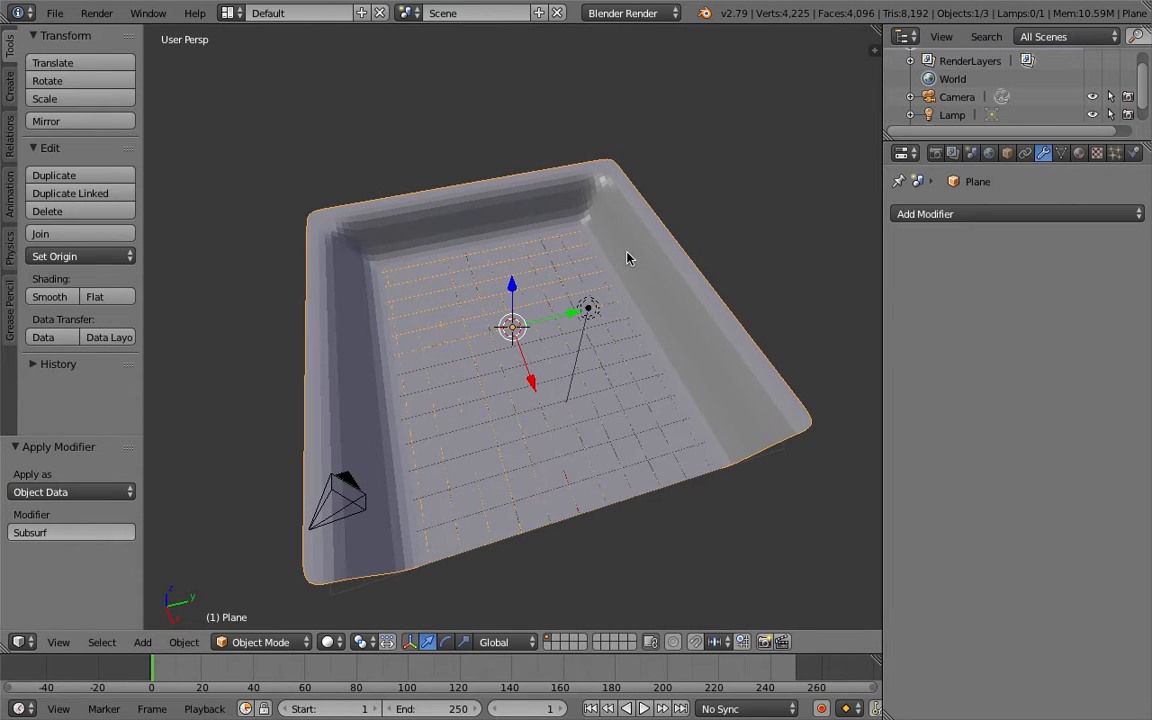
click(934, 154)
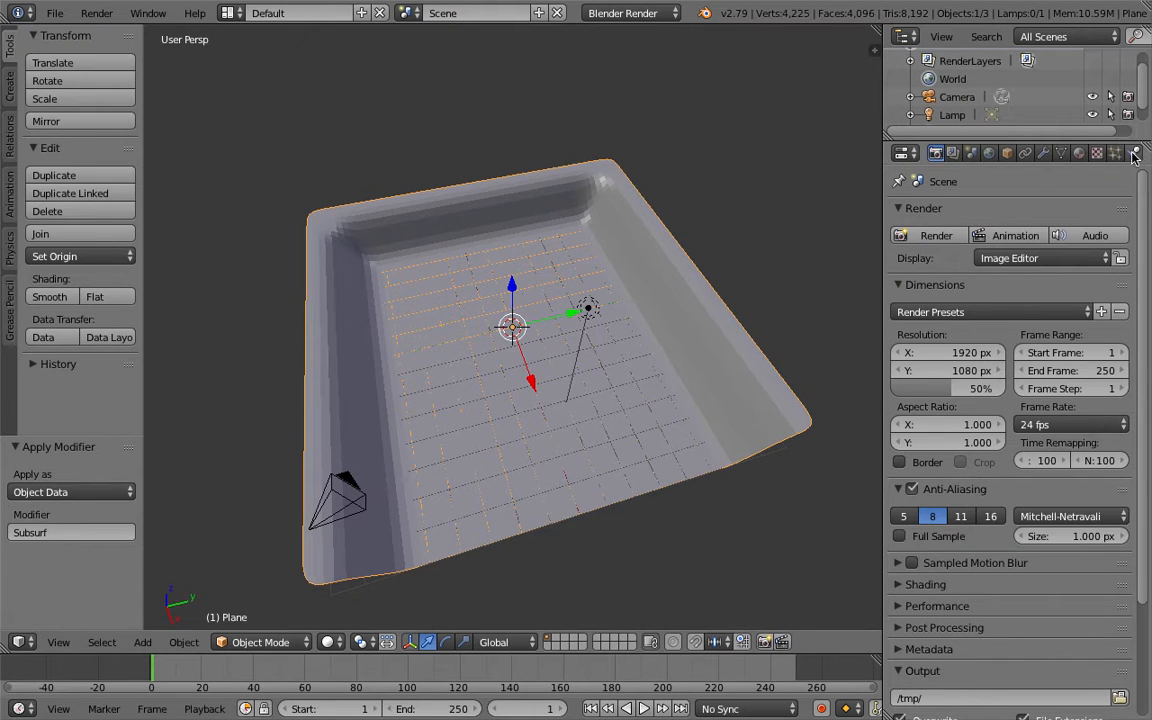
scroll(468, 155, down, 10)
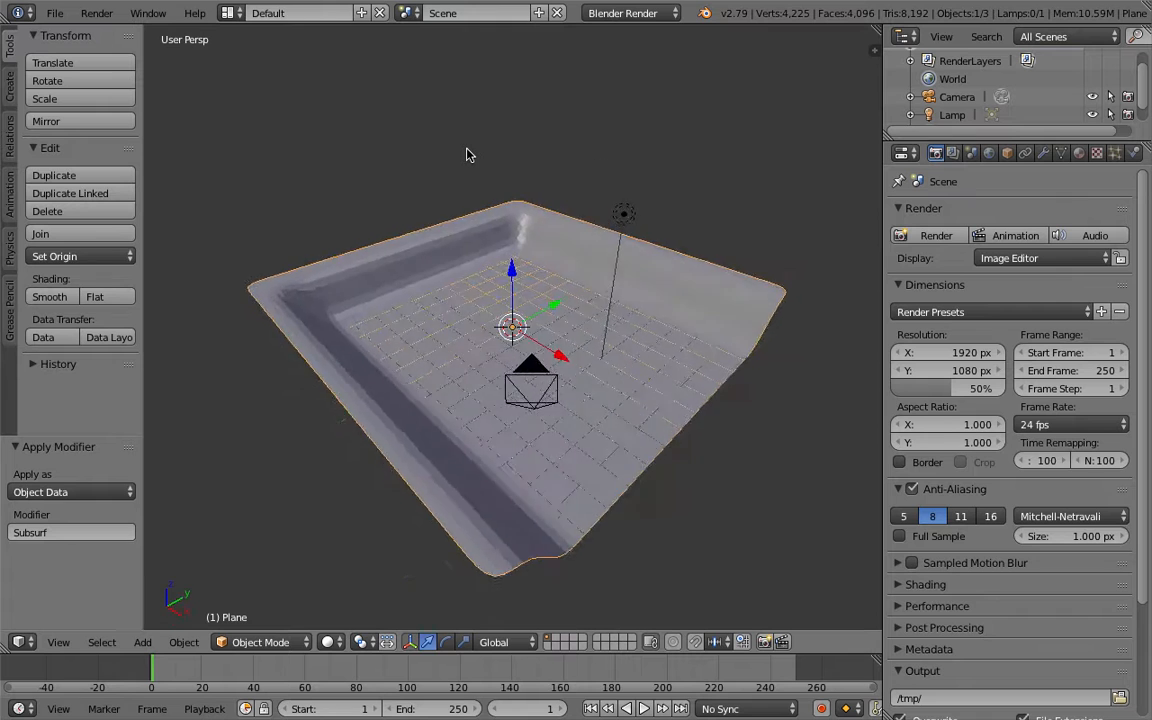
scroll(468, 155, right, 10)
scroll(469, 148, up, 8)
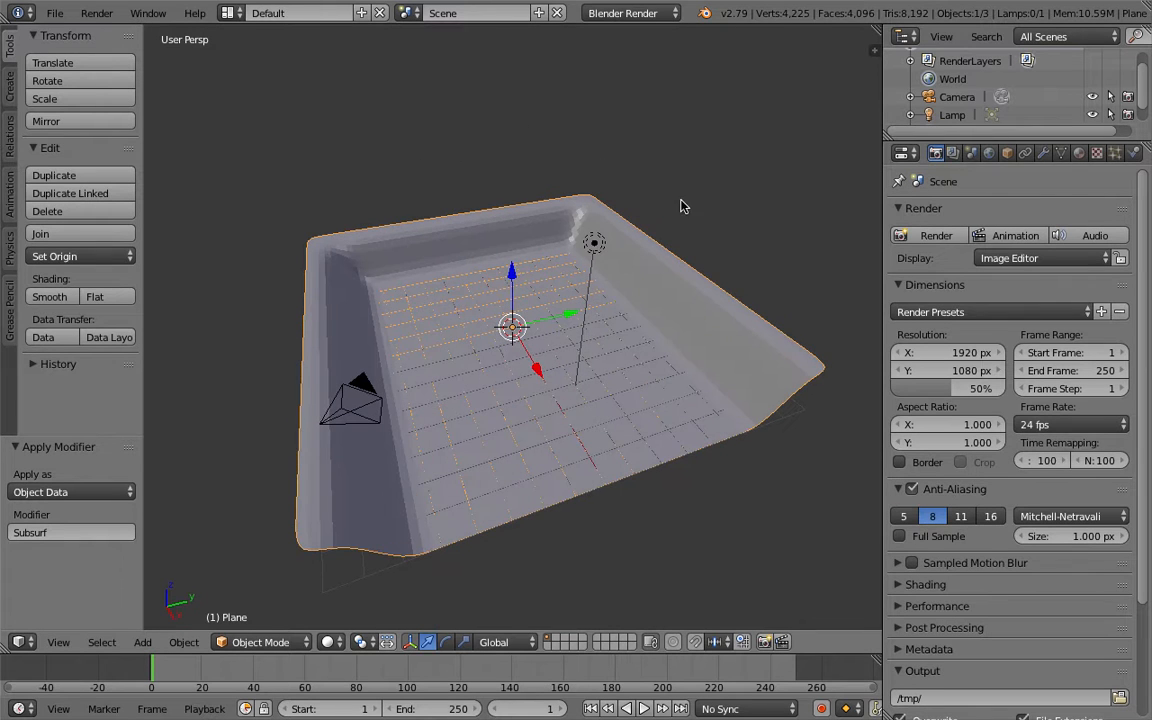
Step: Add a cube at the origin and scale it uniformly by about -14.26 so that it encloses the basin
key(shift+a)
mouse_move(692, 242)
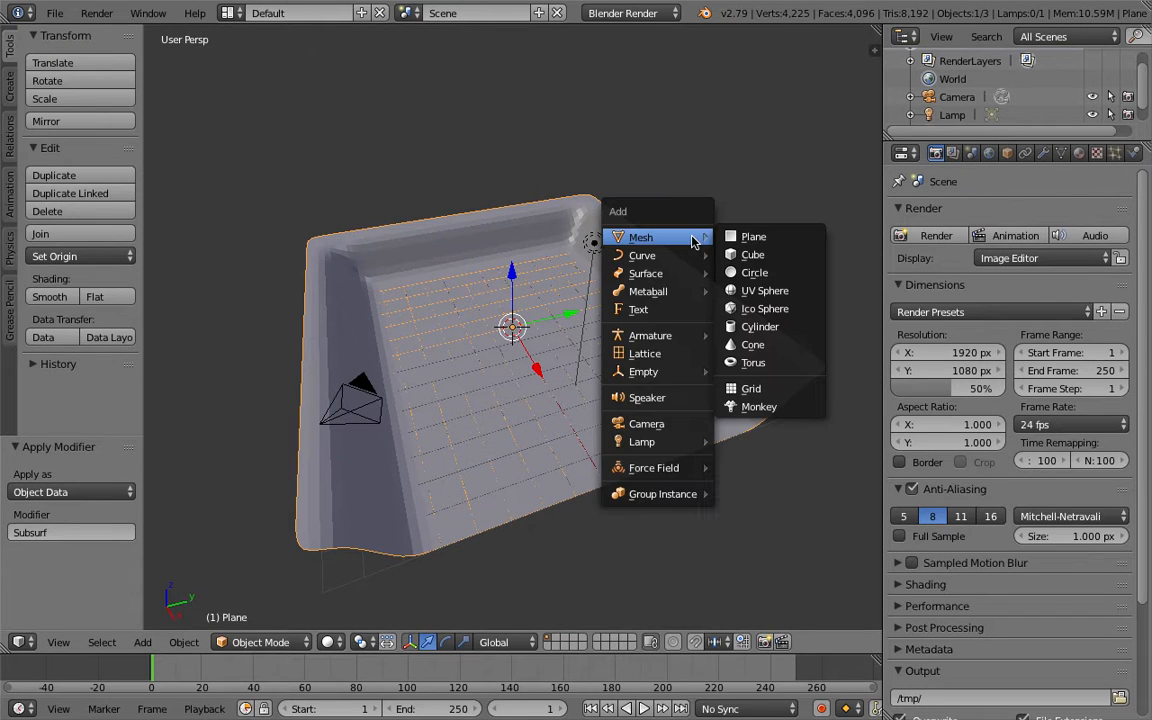
click(752, 257)
key(s)
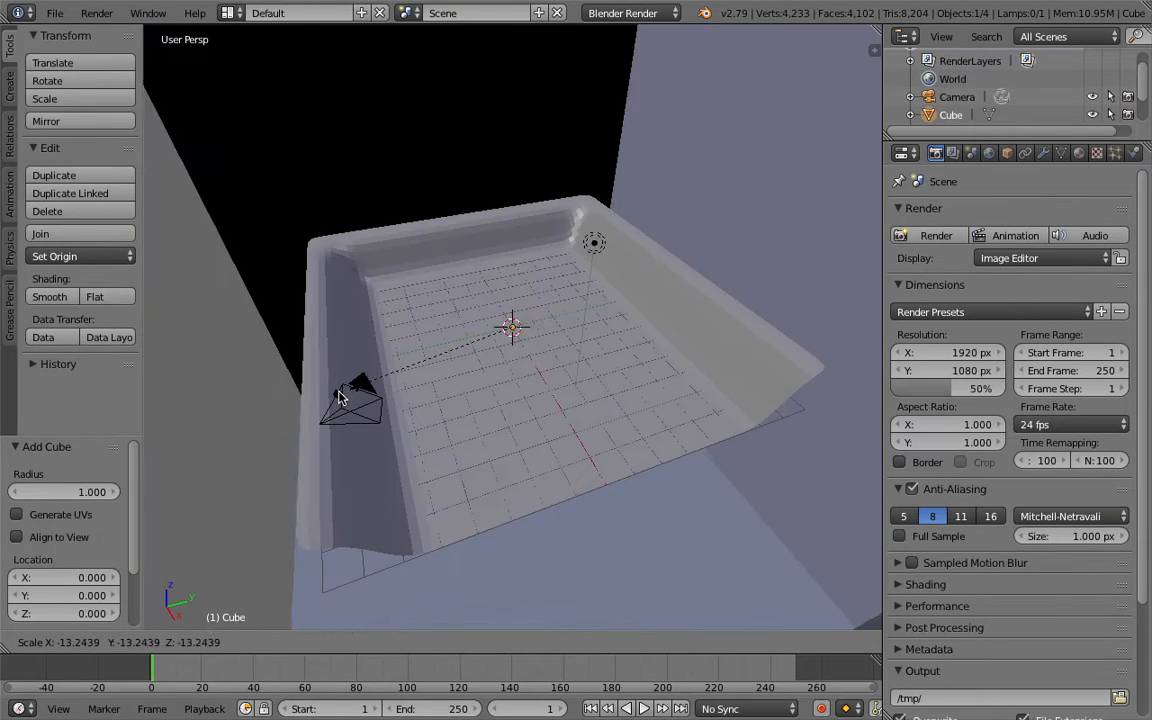
click(340, 402)
middle_drag(340, 402, 337, 399)
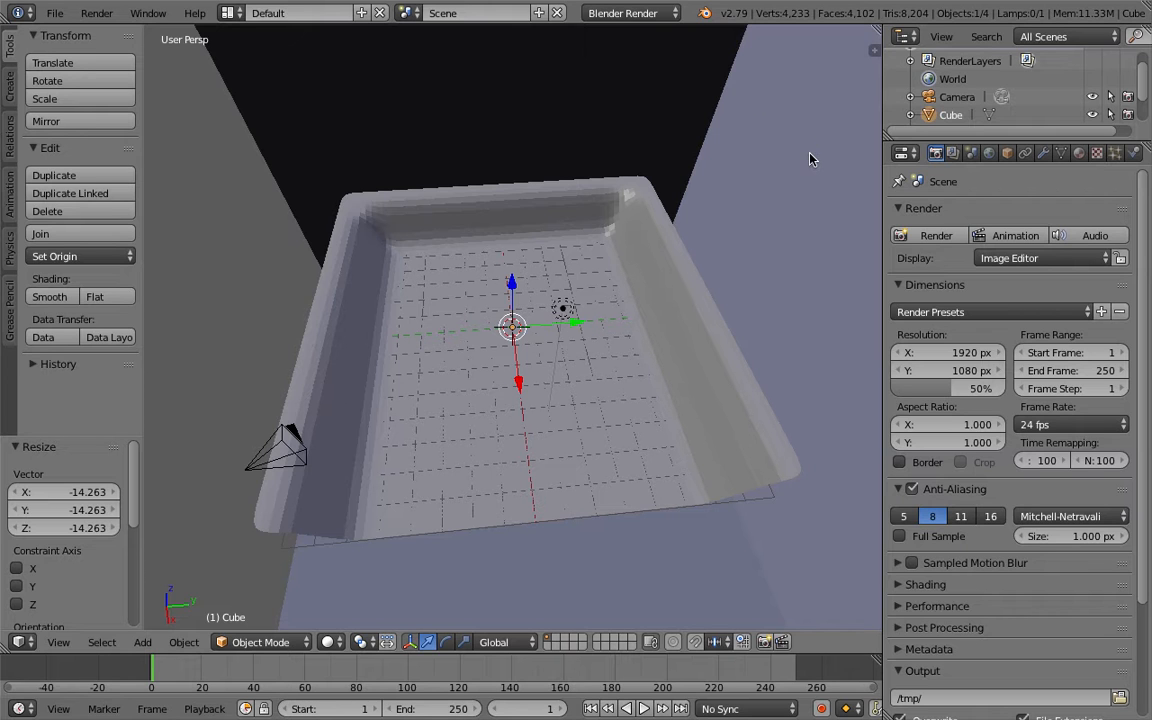
Step: Examine how the enclosing cube surrounds the basin from higher and lower viewing angles
scroll(266, 325, down, 5)
scroll(266, 325, up, 7)
key(KP_2)
key(KP_2)
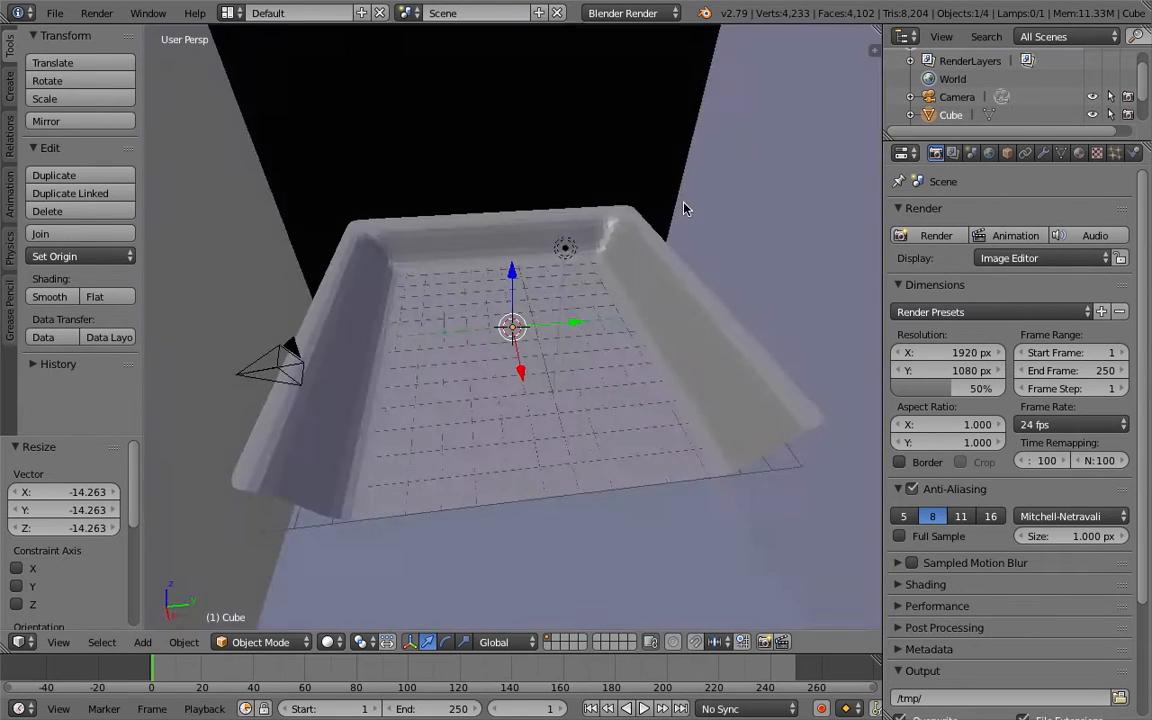
key(KP_8)
key(KP_8)
key(KP_8)
key(KP_2)
key(KP_2)
key(KP_2)
key(KP_2)
key(KP_2)
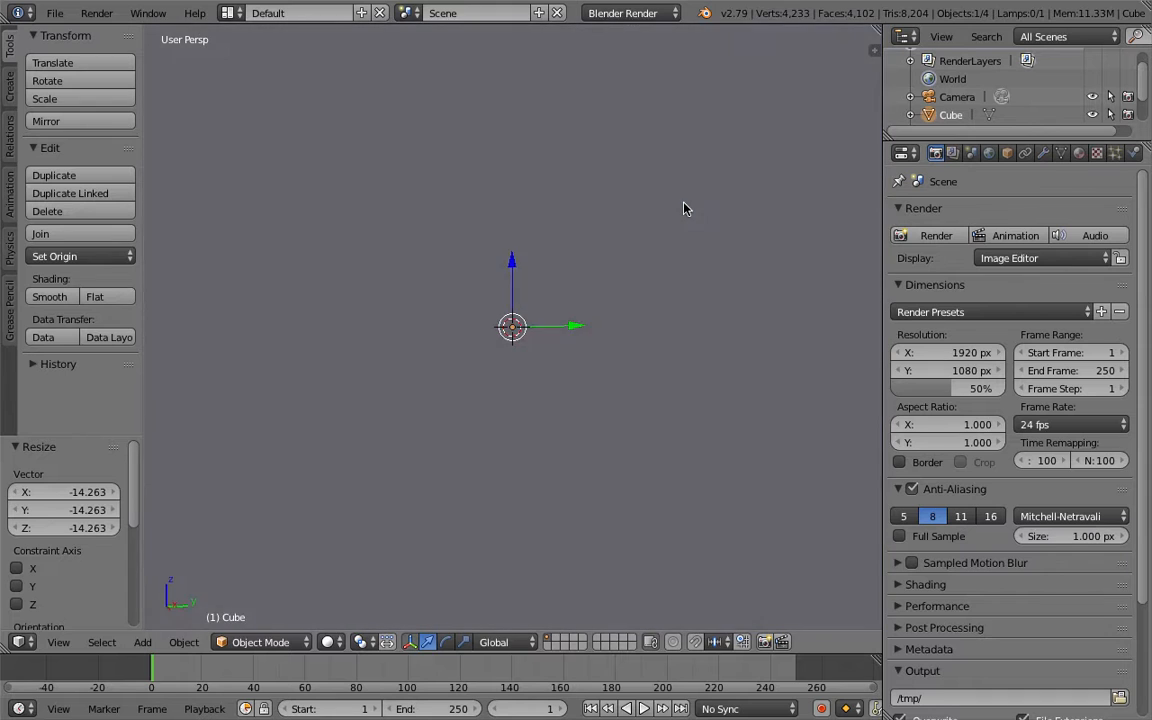
key(KP_8)
key(KP_8)
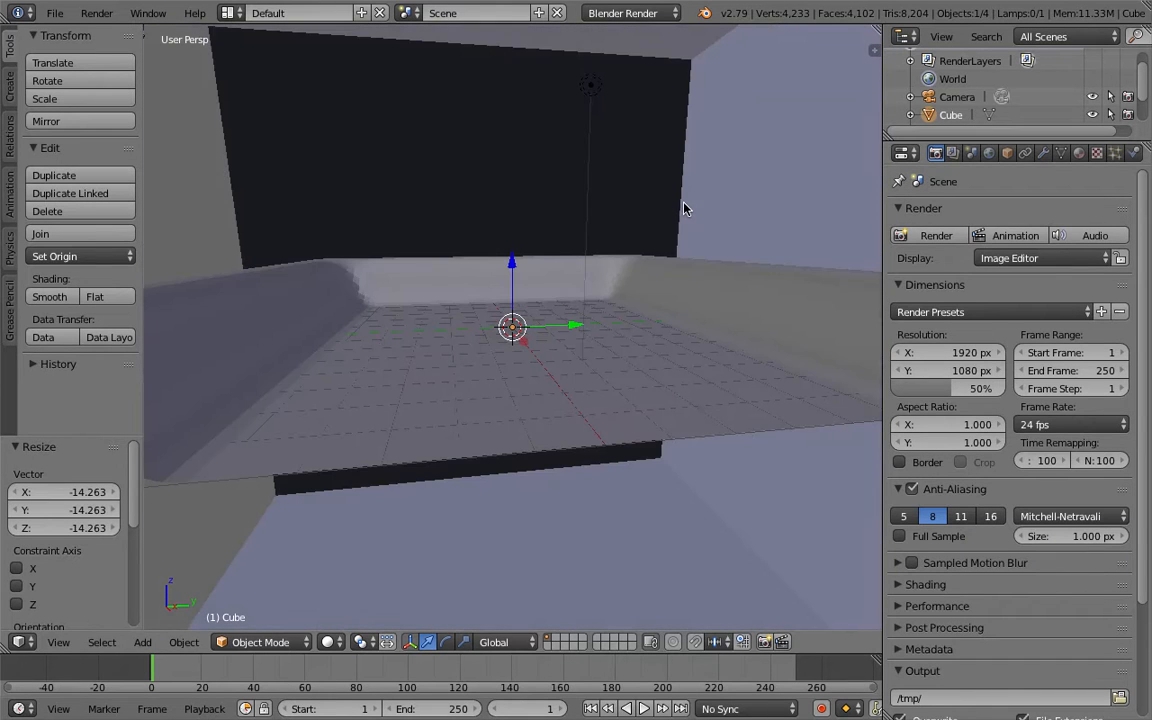
Step: Enable Fluid physics on the enclosing cube and set its fluid type to Domain
click(1133, 152)
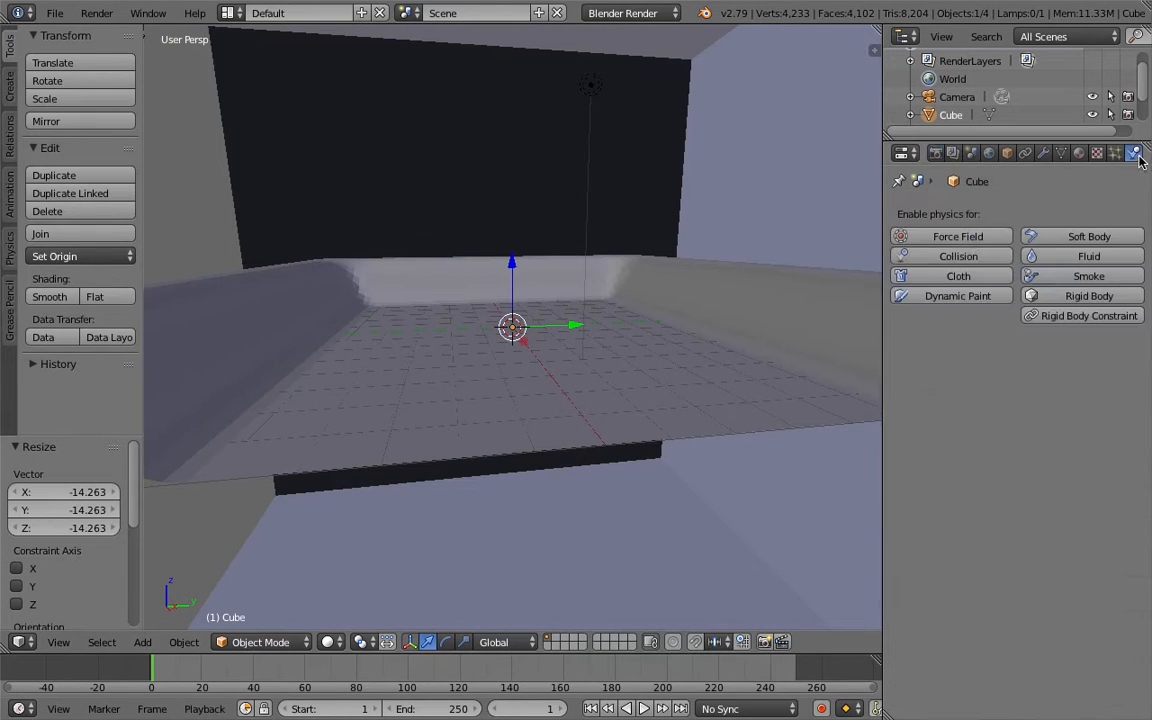
click(1040, 256)
click(1010, 371)
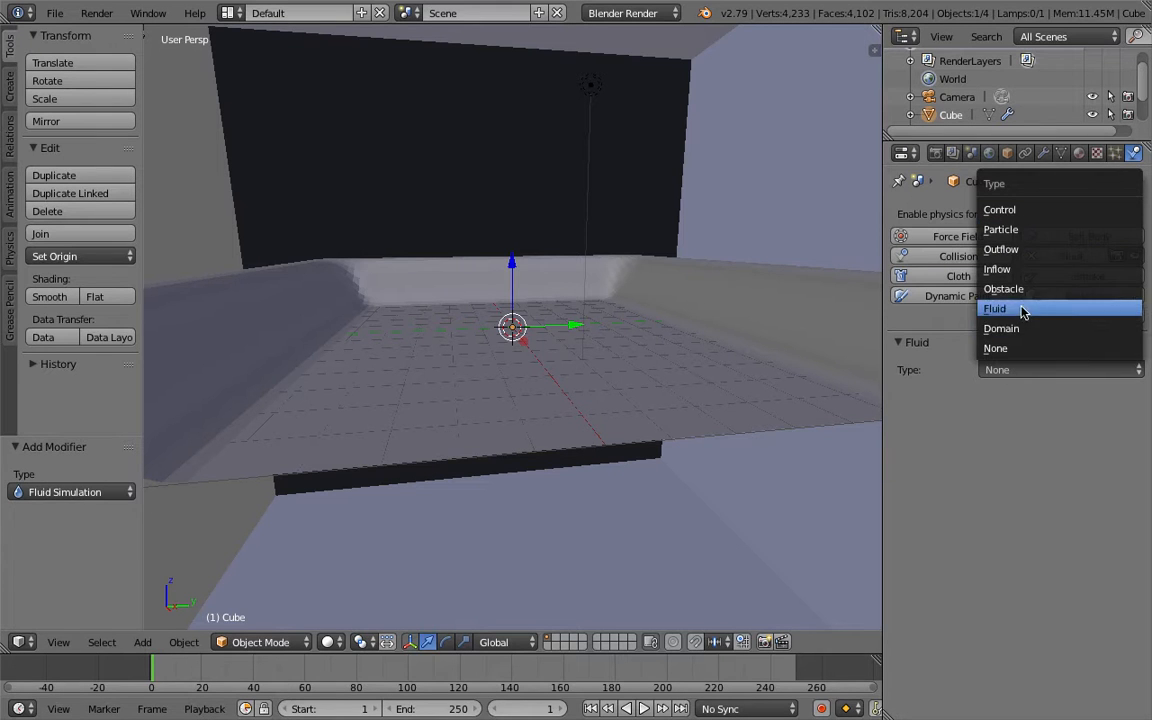
click(1025, 329)
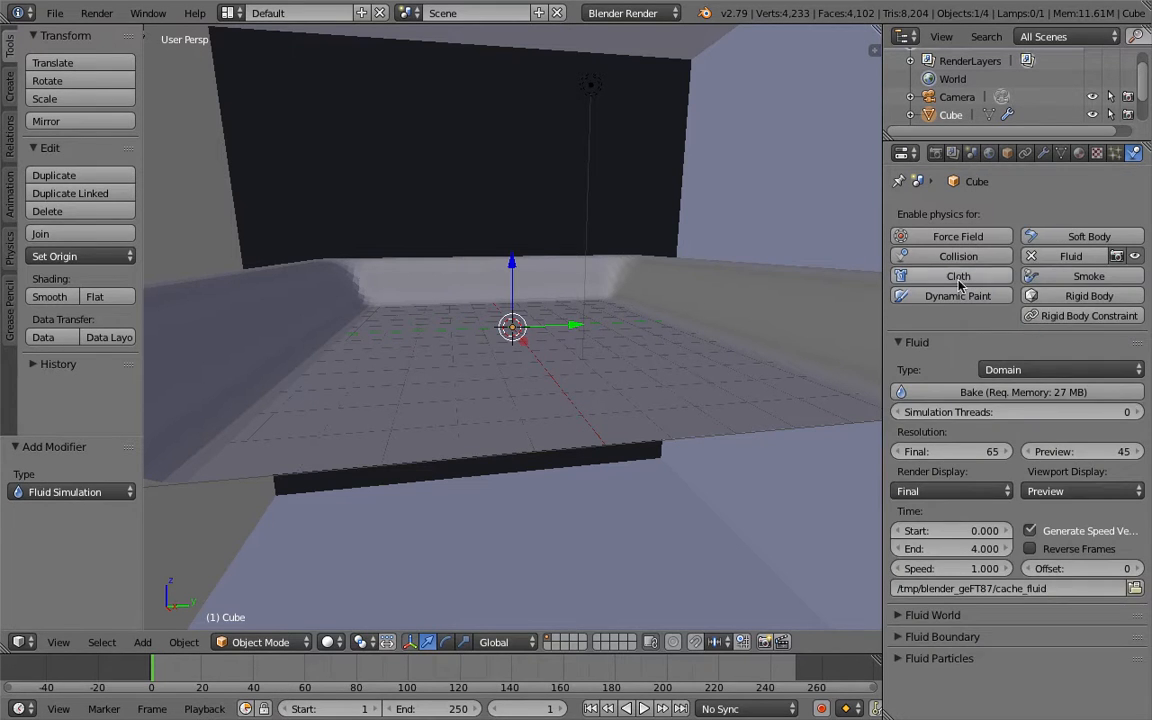
Step: Set the domain cube's maximum draw type to Wire
click(1006, 153)
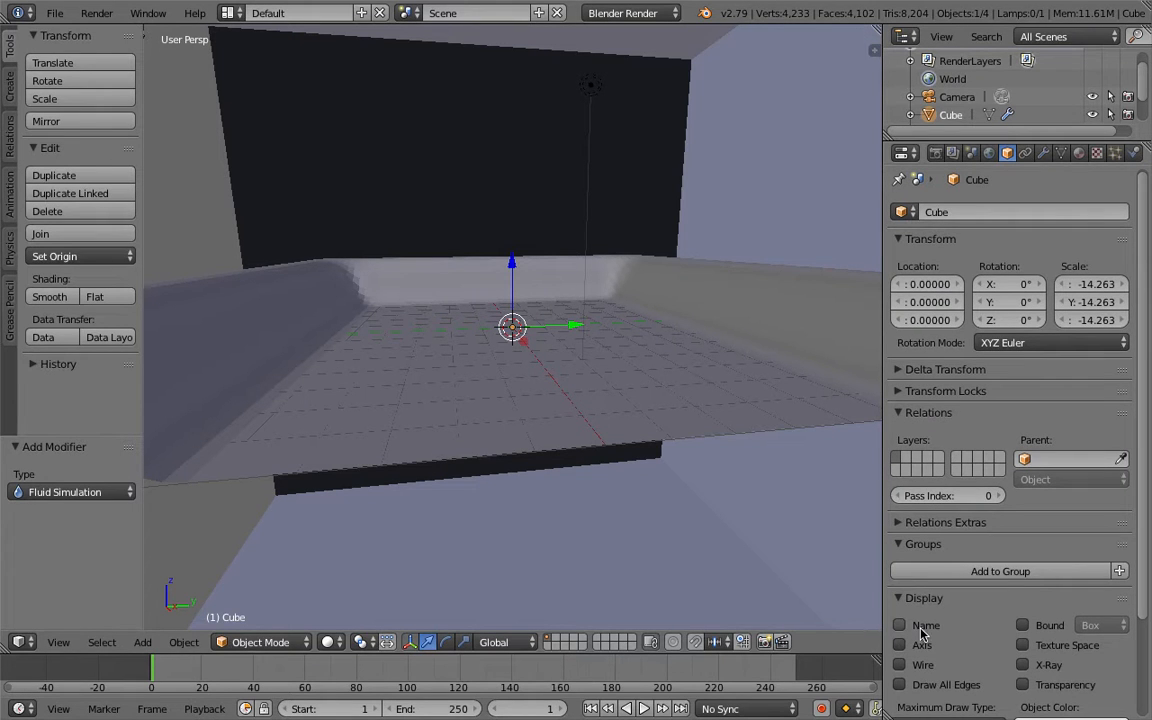
scroll(901, 648, down, 3)
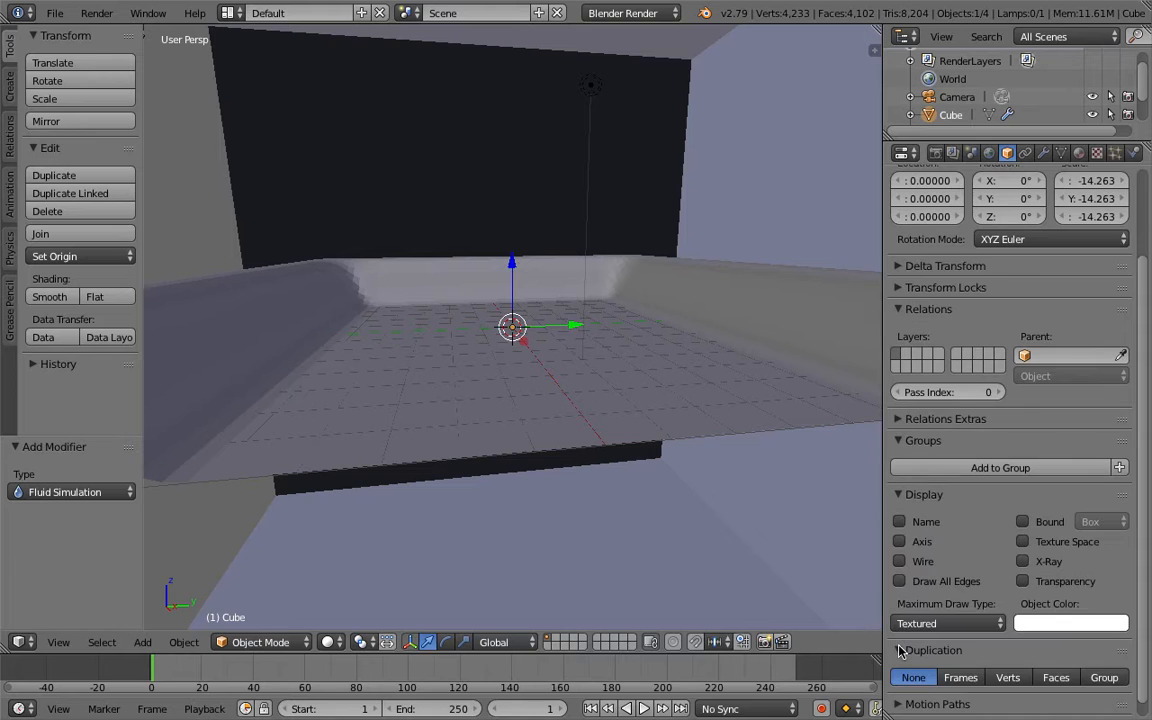
click(905, 623)
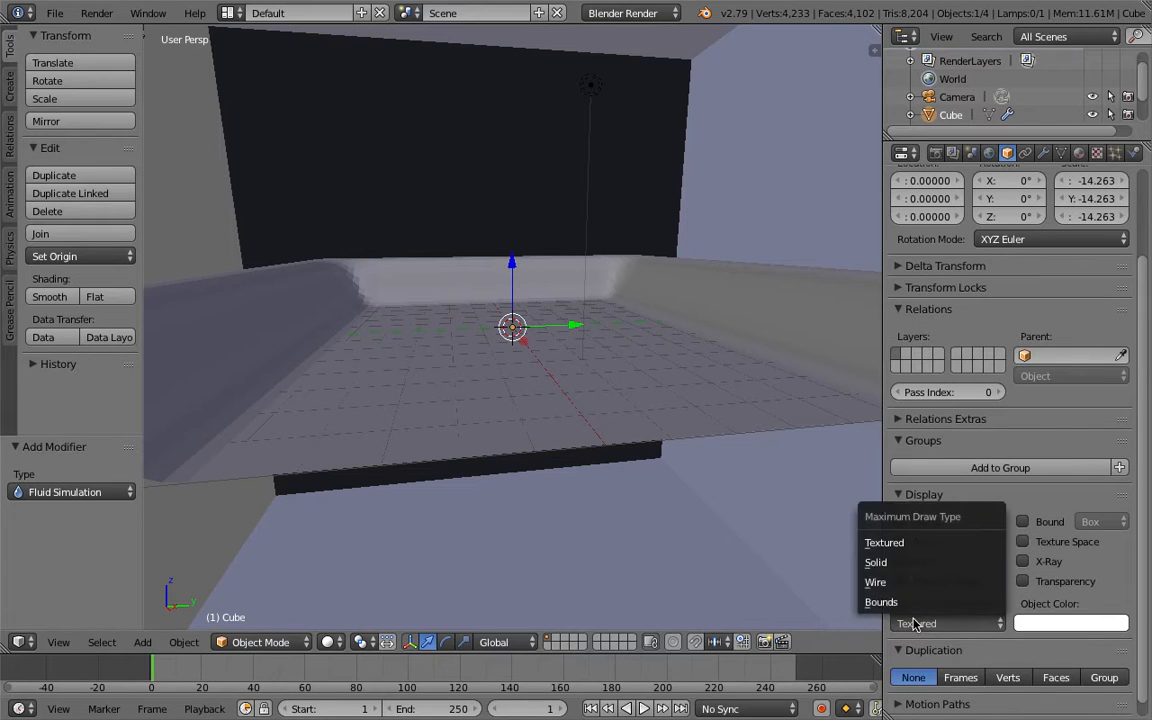
click(902, 581)
middle_drag(720, 425, 853, 146)
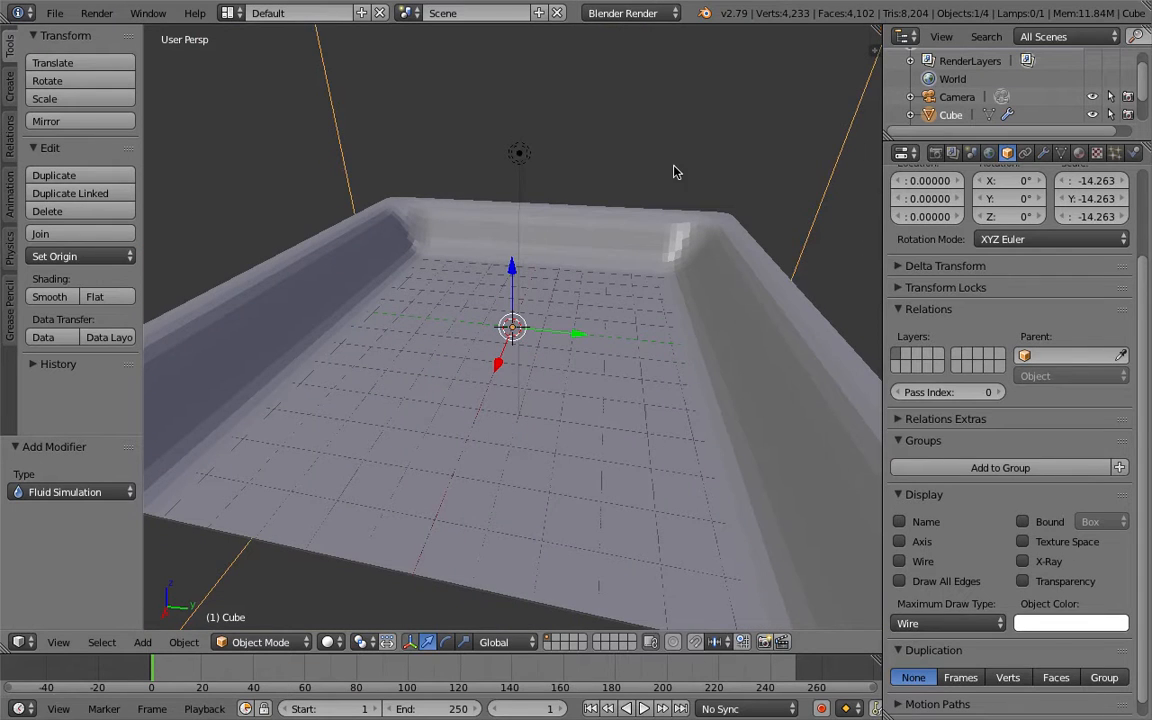
Step: Disable proportional editing while in Edit Mode on the domain cube, and return to Object Mode
click(936, 152)
middle_drag(630, 373, 631, 374)
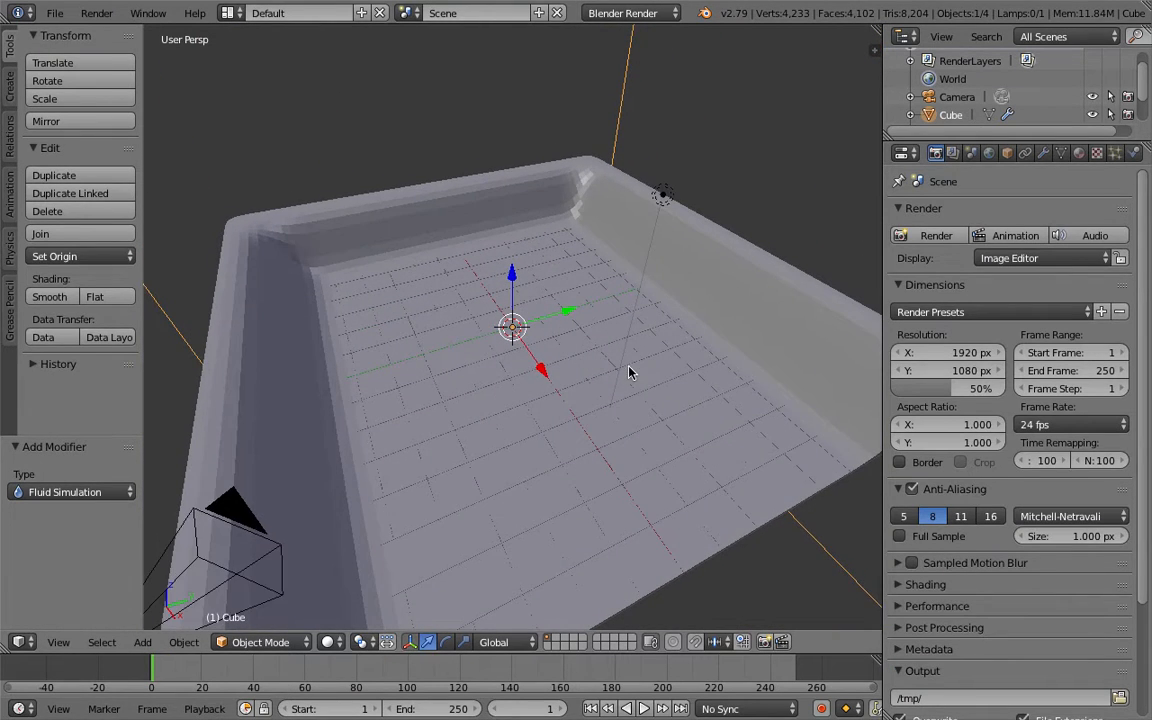
click(285, 645)
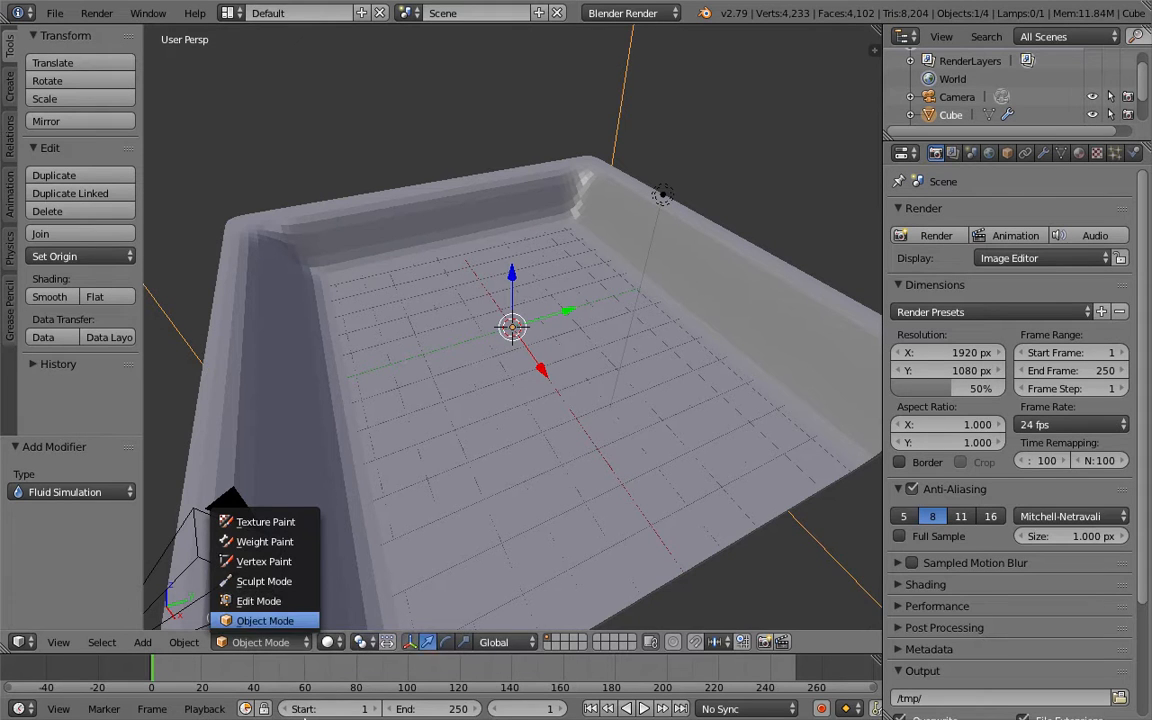
click(258, 601)
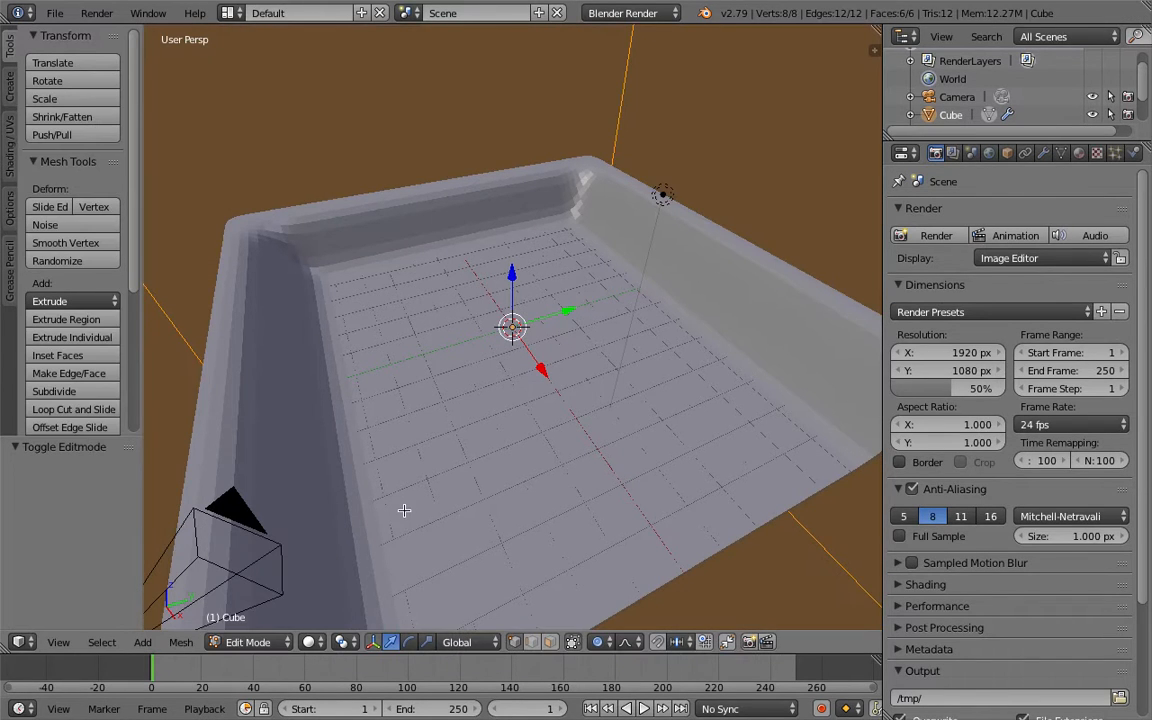
click(601, 645)
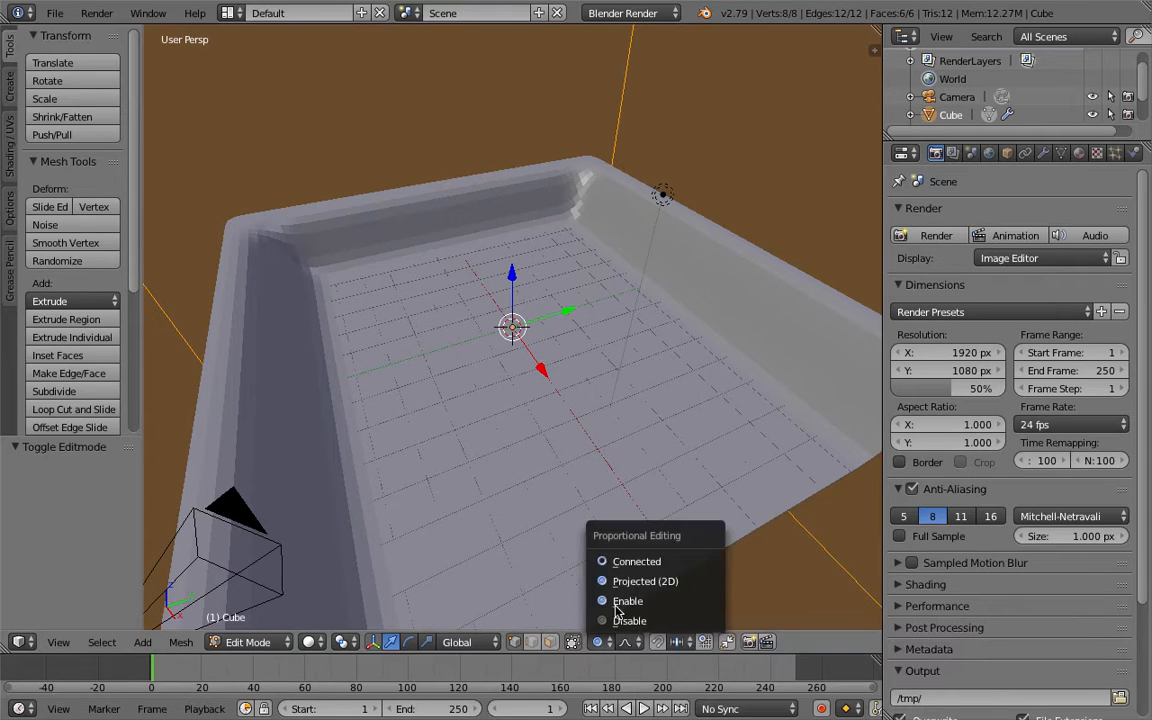
click(636, 622)
middle_drag(551, 440, 613, 487)
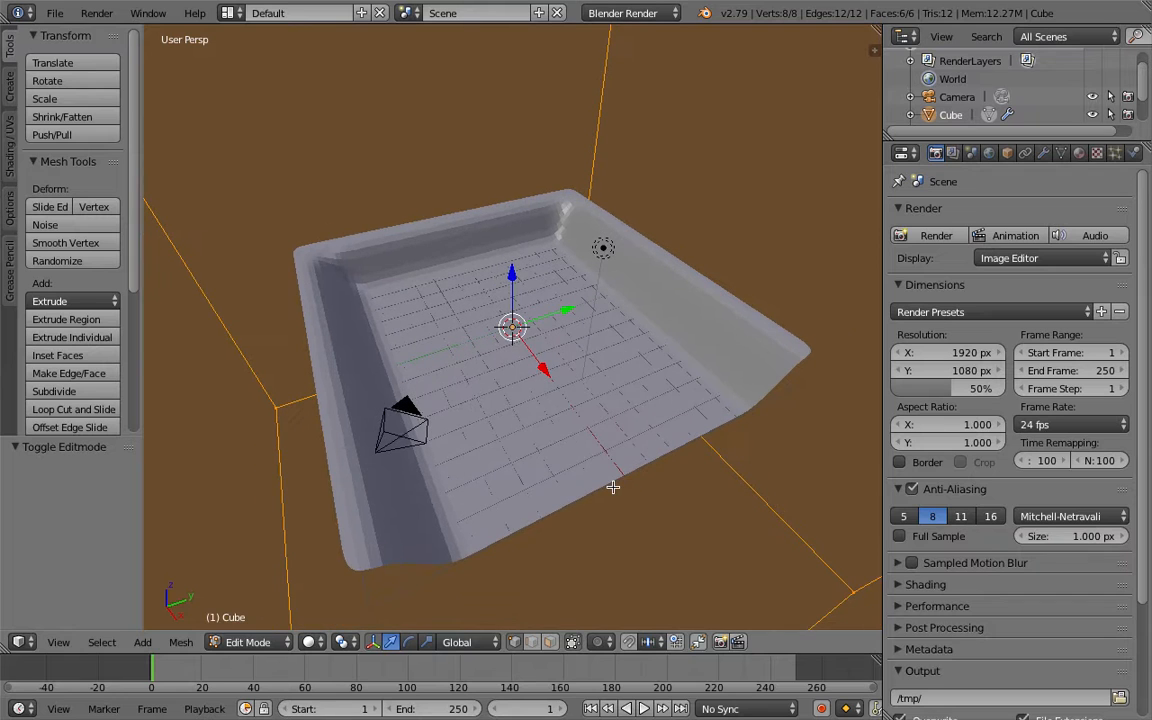
click(245, 642)
click(235, 603)
click(248, 648)
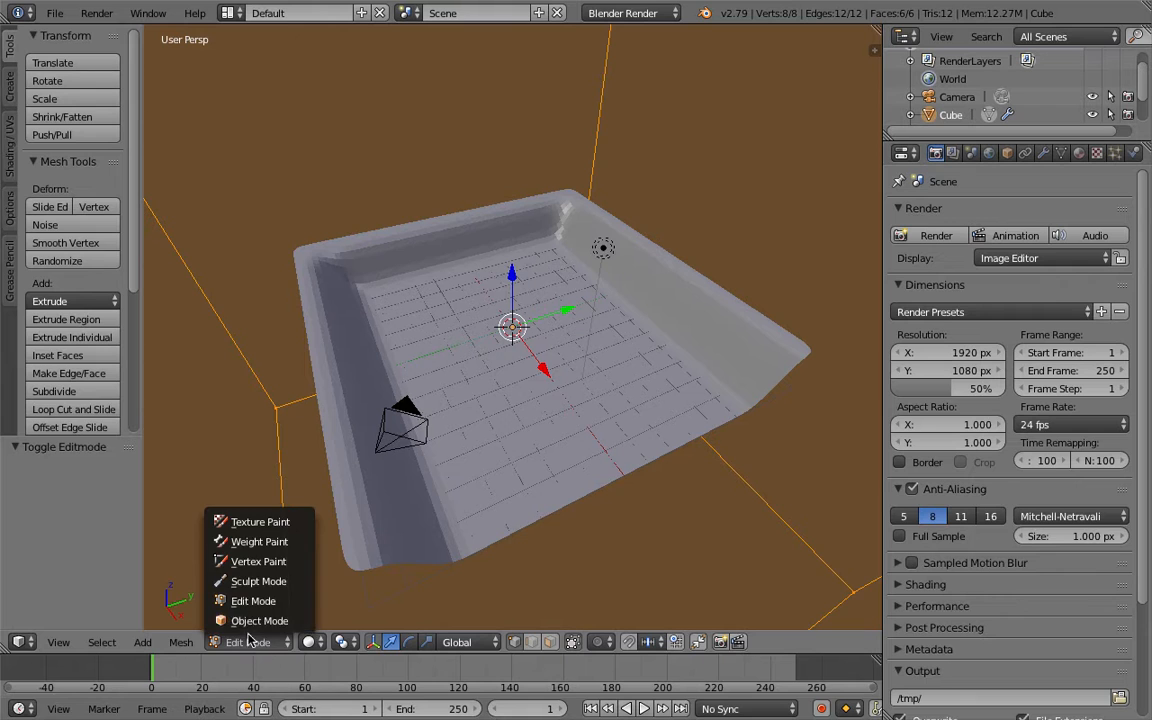
click(238, 621)
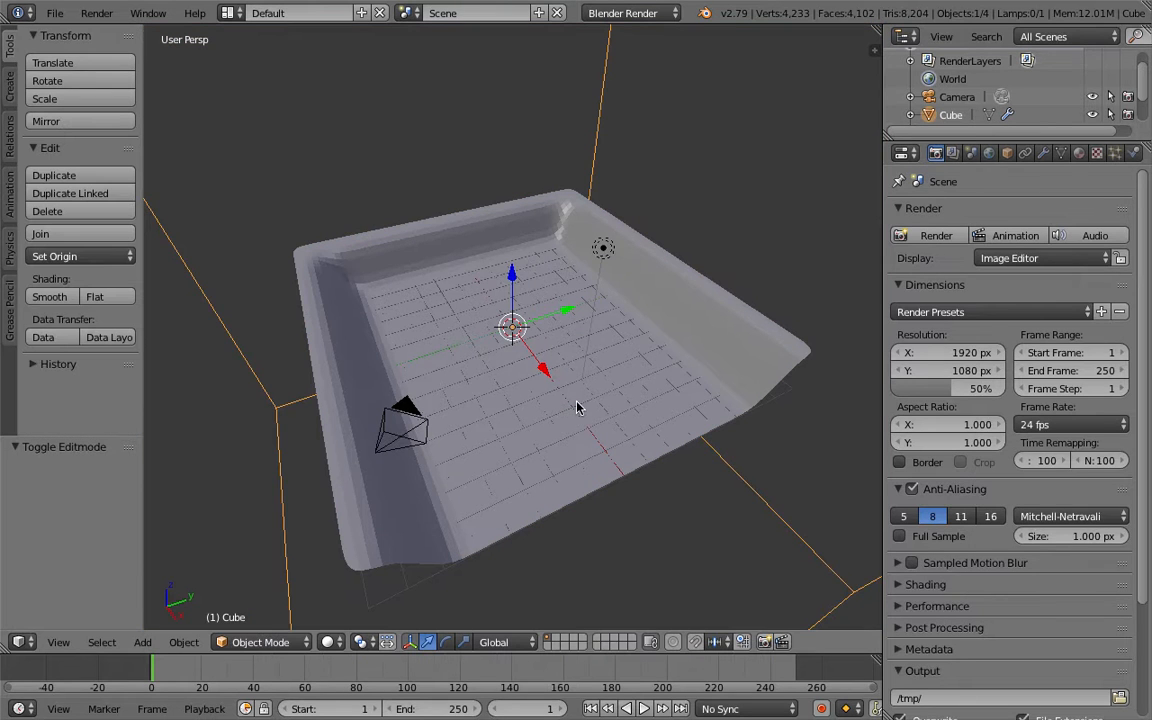
Step: In the basin's Edit Mode, switch to face selection and select one face at the near corner of the open edge, then exit to Object Mode
click(250, 642)
click(265, 600)
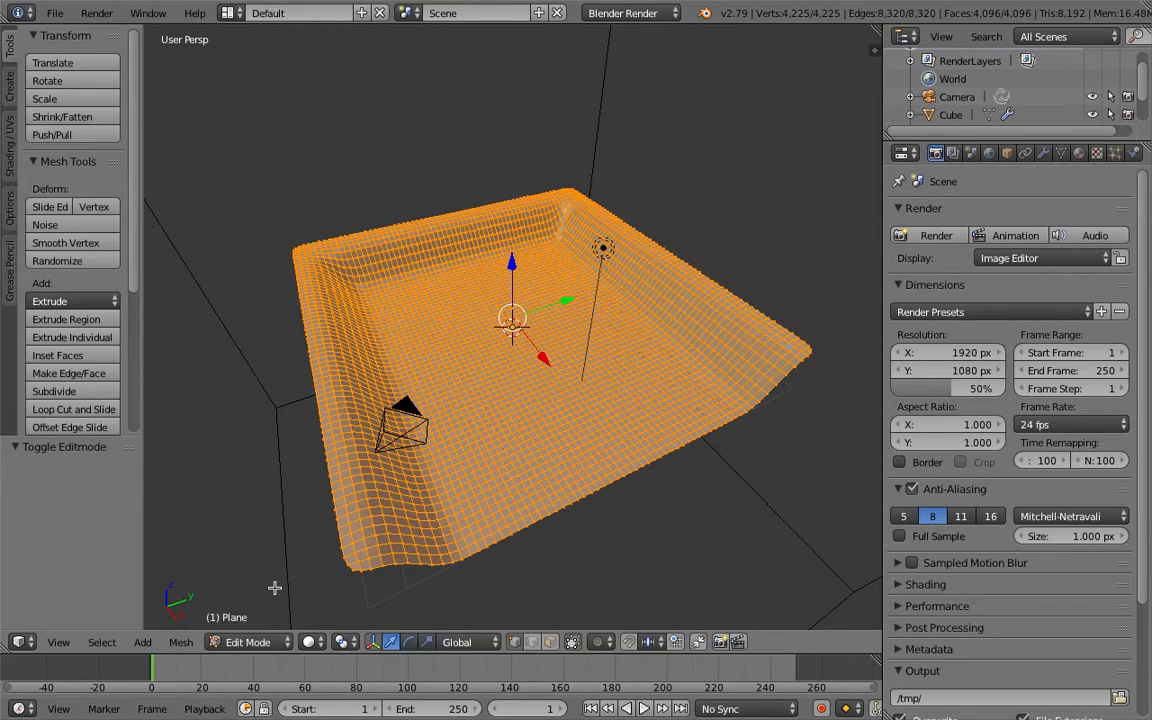
scroll(519, 478, up, 5)
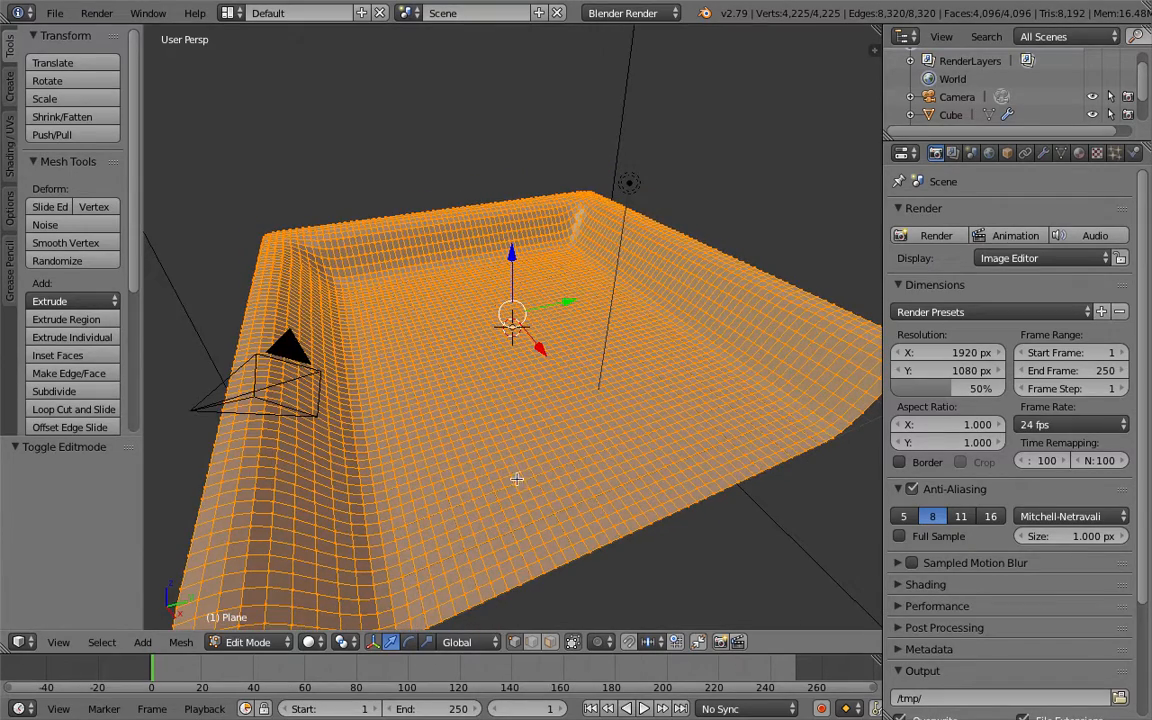
middle_drag(459, 535, 459, 505)
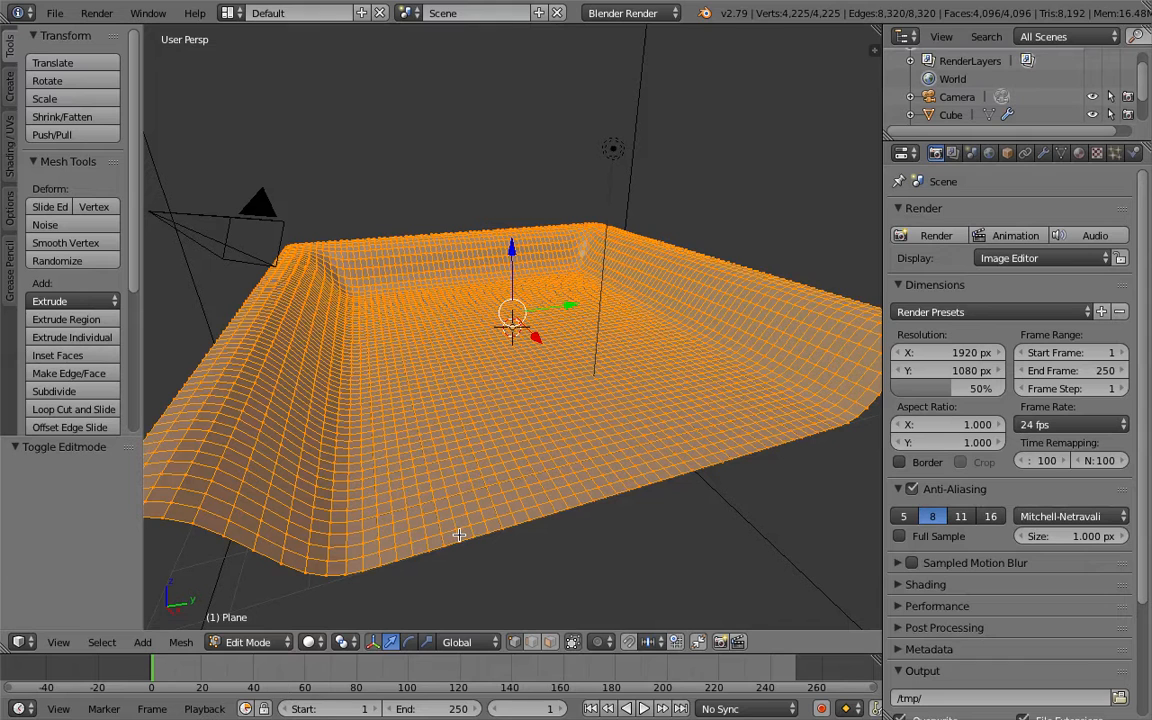
right_click(330, 572)
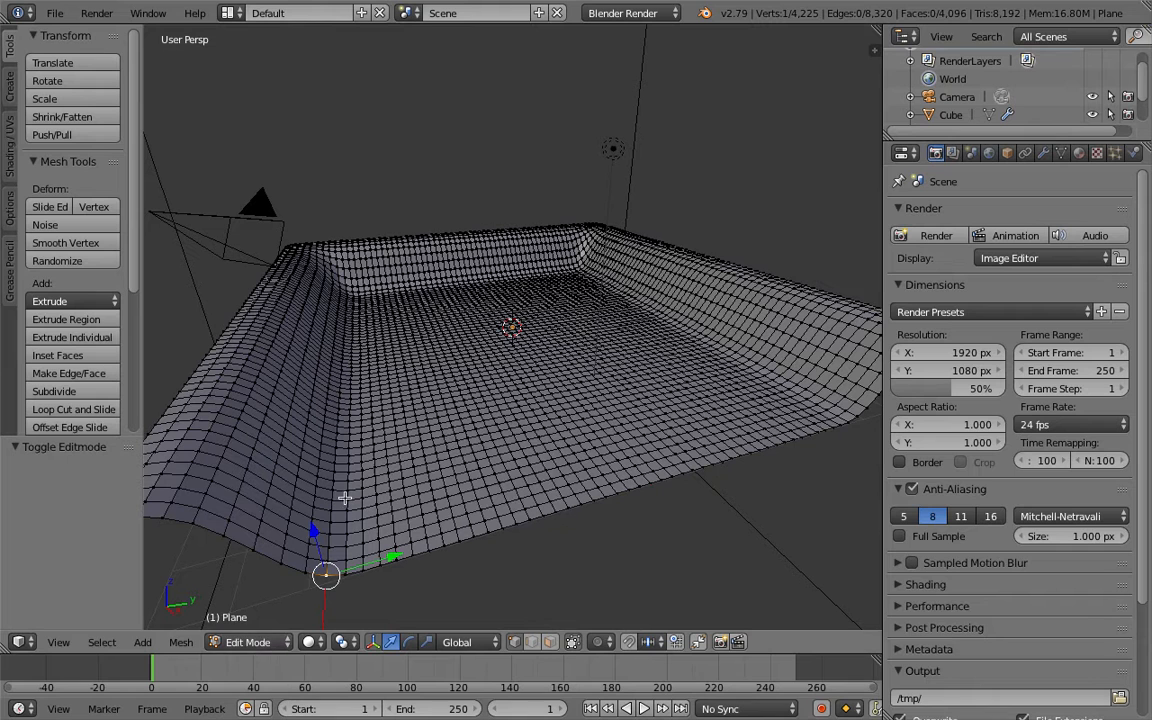
click(550, 642)
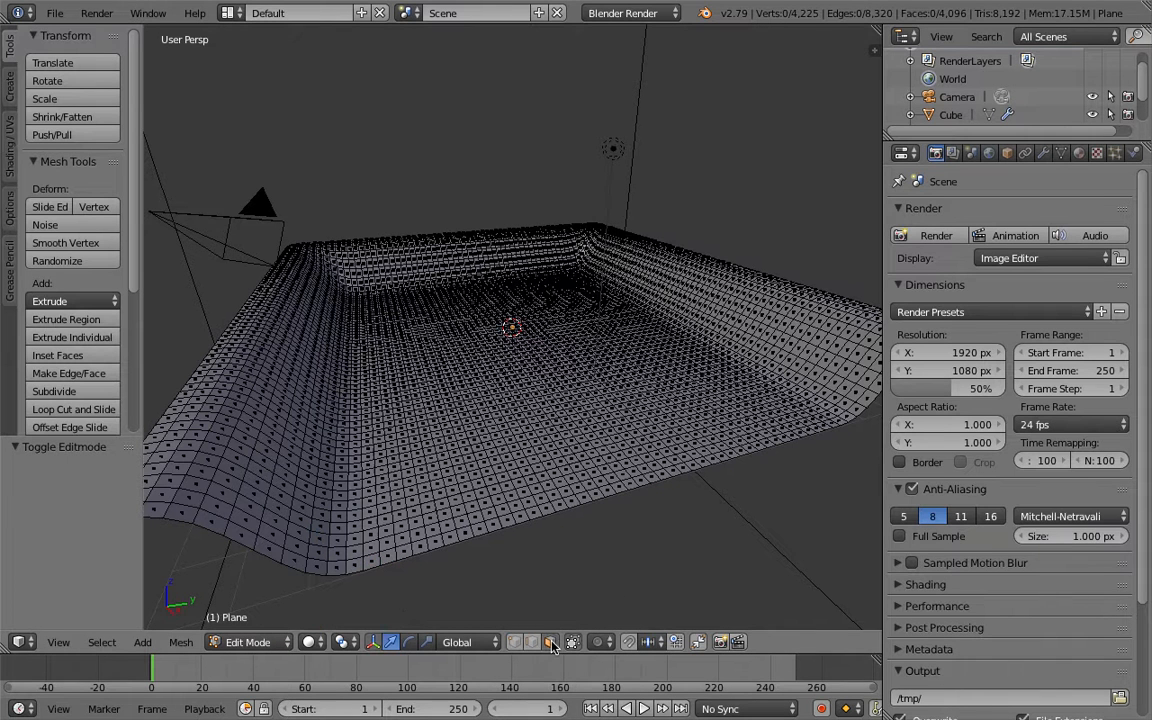
right_click(337, 567)
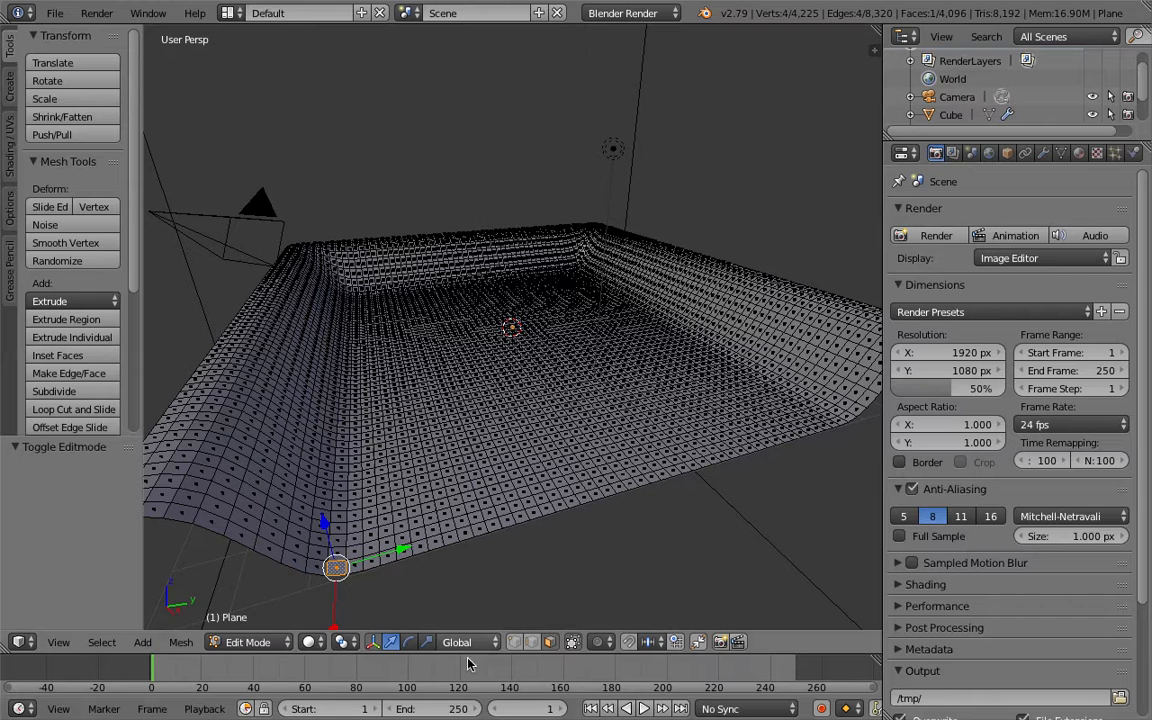
click(250, 642)
click(272, 620)
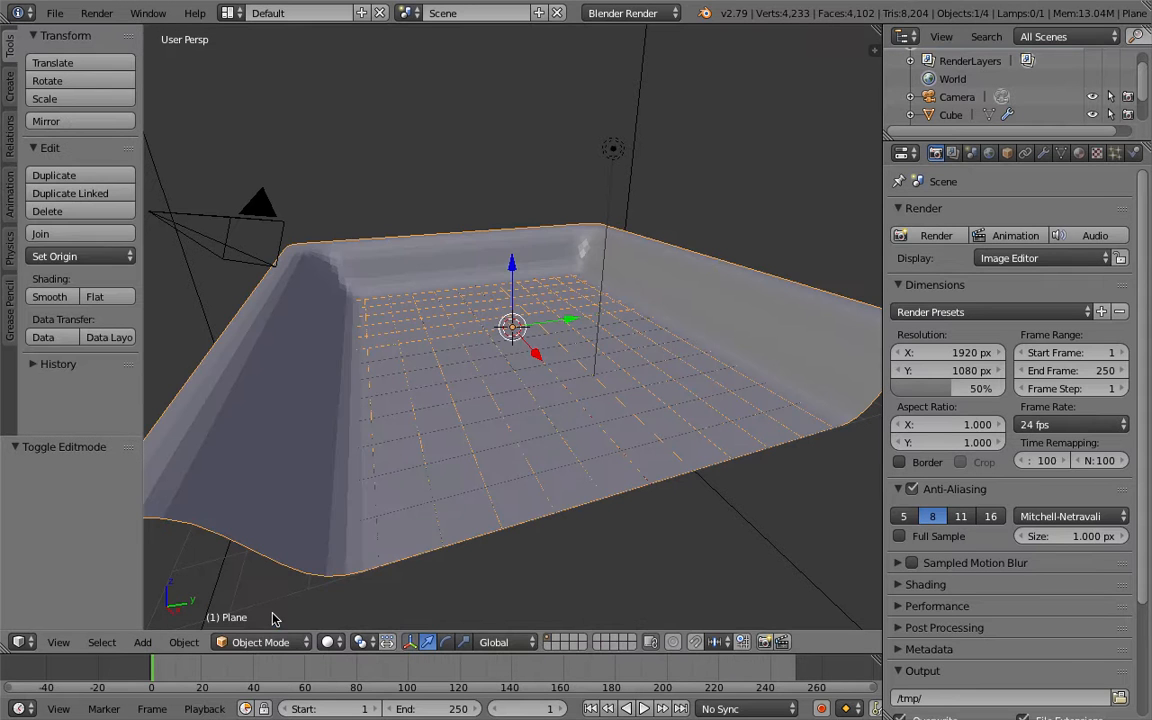
Step: Add a second cube with radius 1 and move it along X to the basin's open edge
key(shift+a)
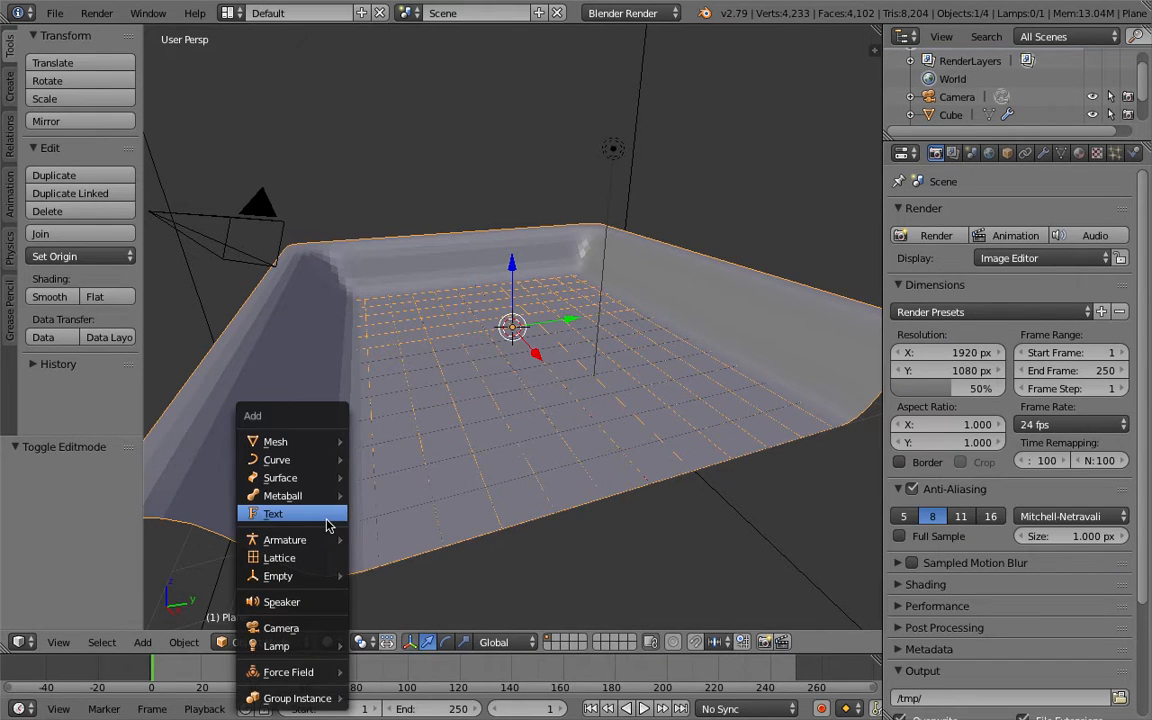
mouse_move(338, 443)
click(385, 460)
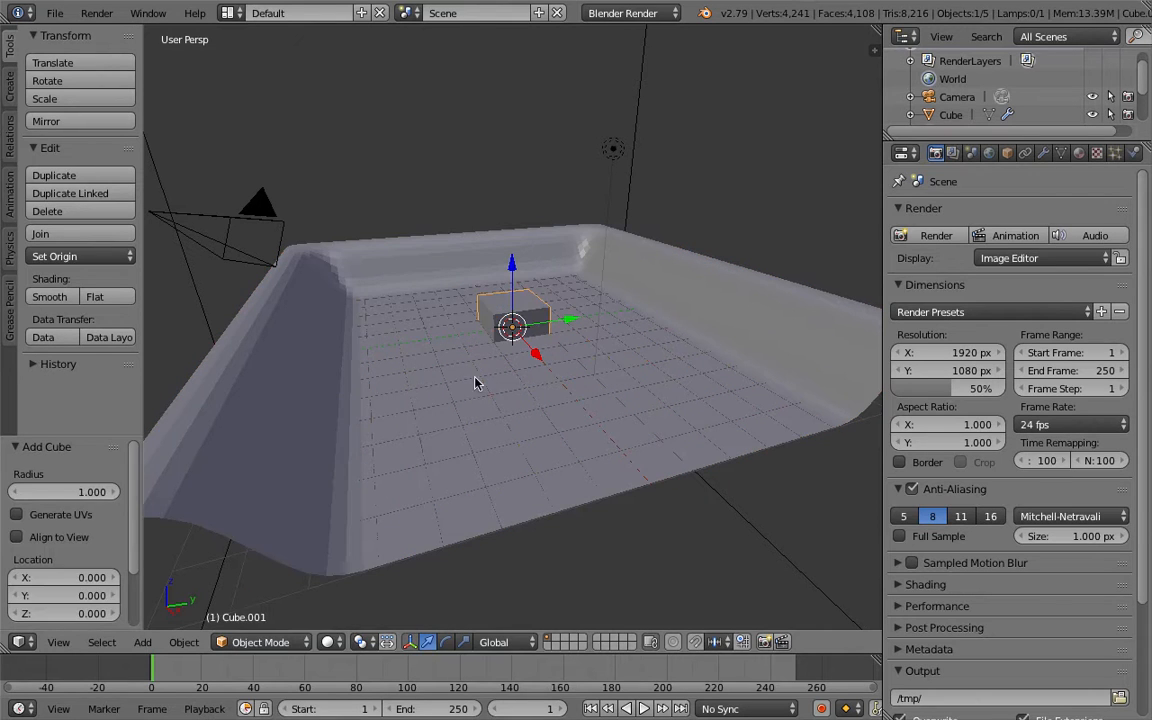
drag(537, 360, 673, 522)
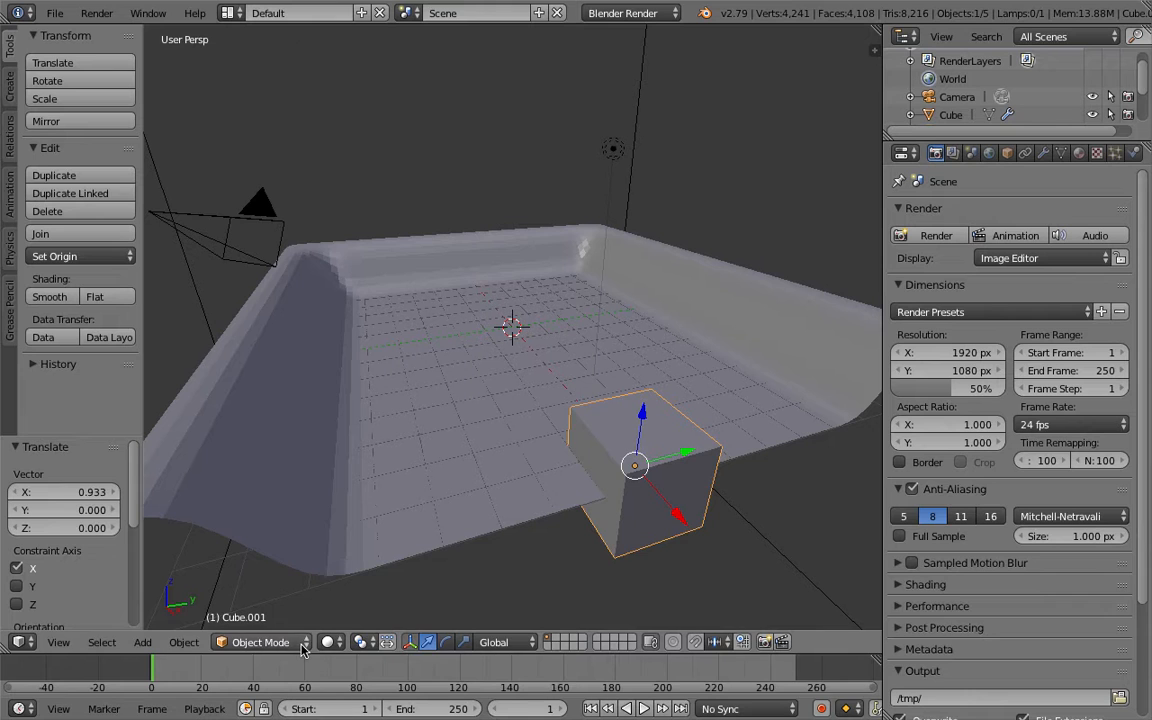
Step: In the new cube's Edit Mode, stretch the -Y end face outward along the open edge, move the outer face about -1.36 along X, and return to Object Mode
click(262, 642)
click(262, 600)
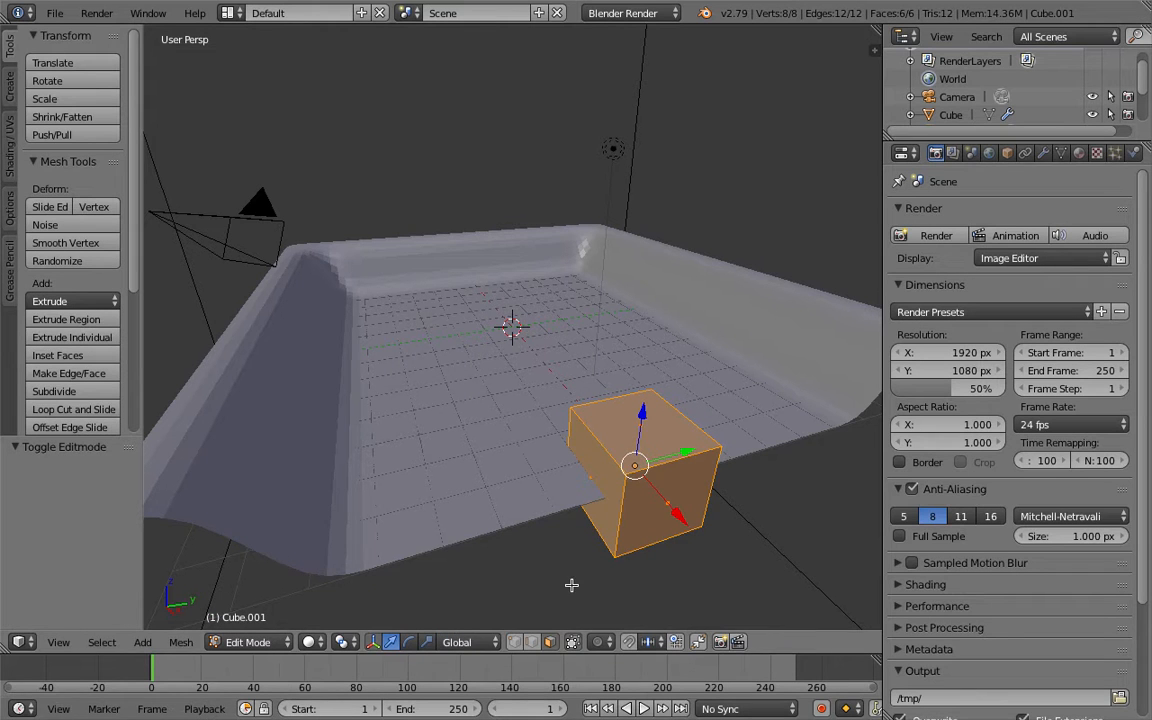
right_click(603, 501)
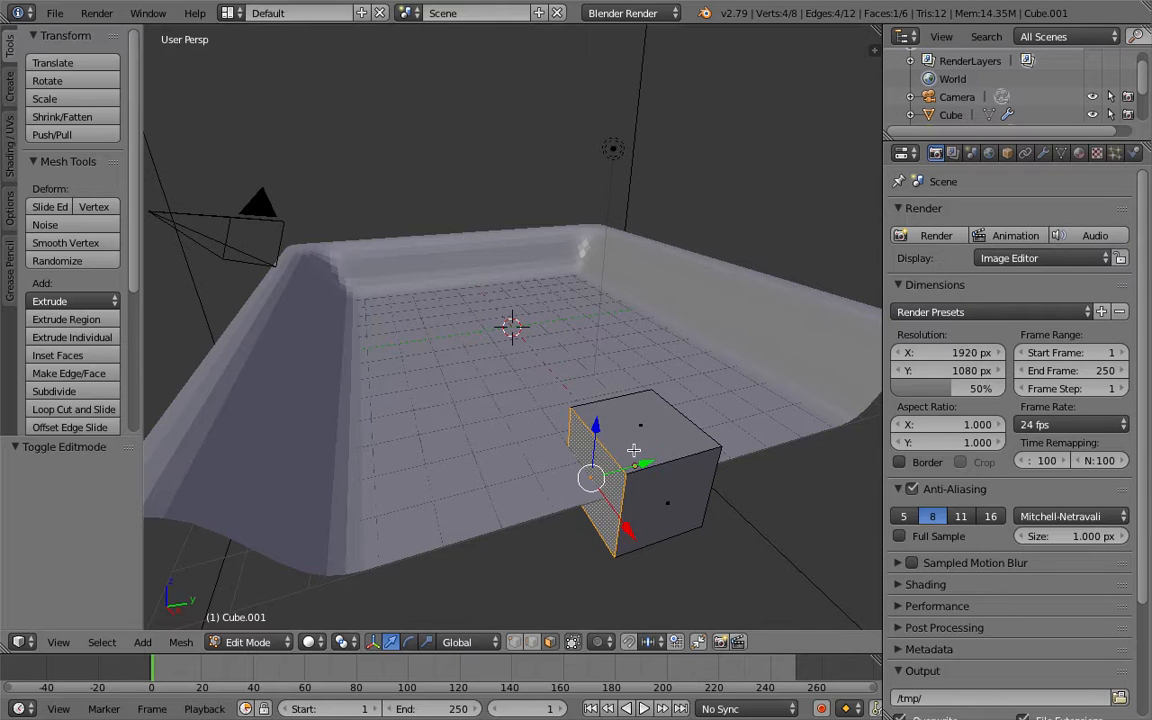
drag(643, 467, 399, 554)
middle_drag(366, 543, 627, 525)
drag(727, 572, 661, 540)
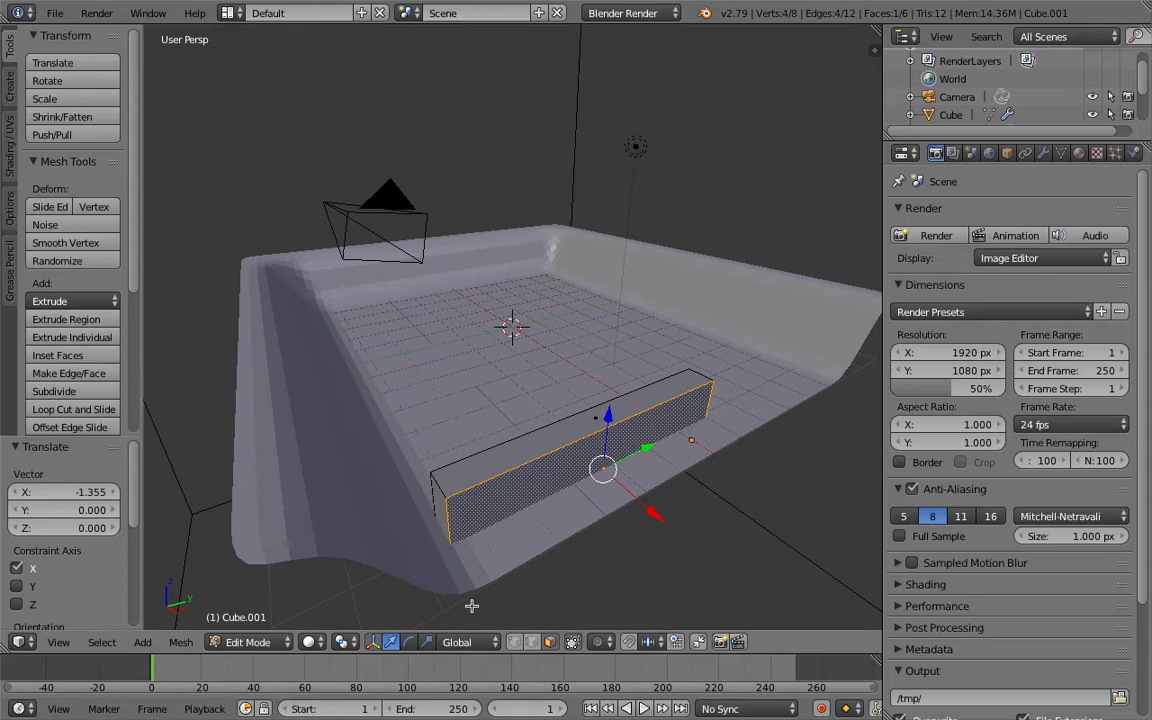
click(248, 642)
click(250, 620)
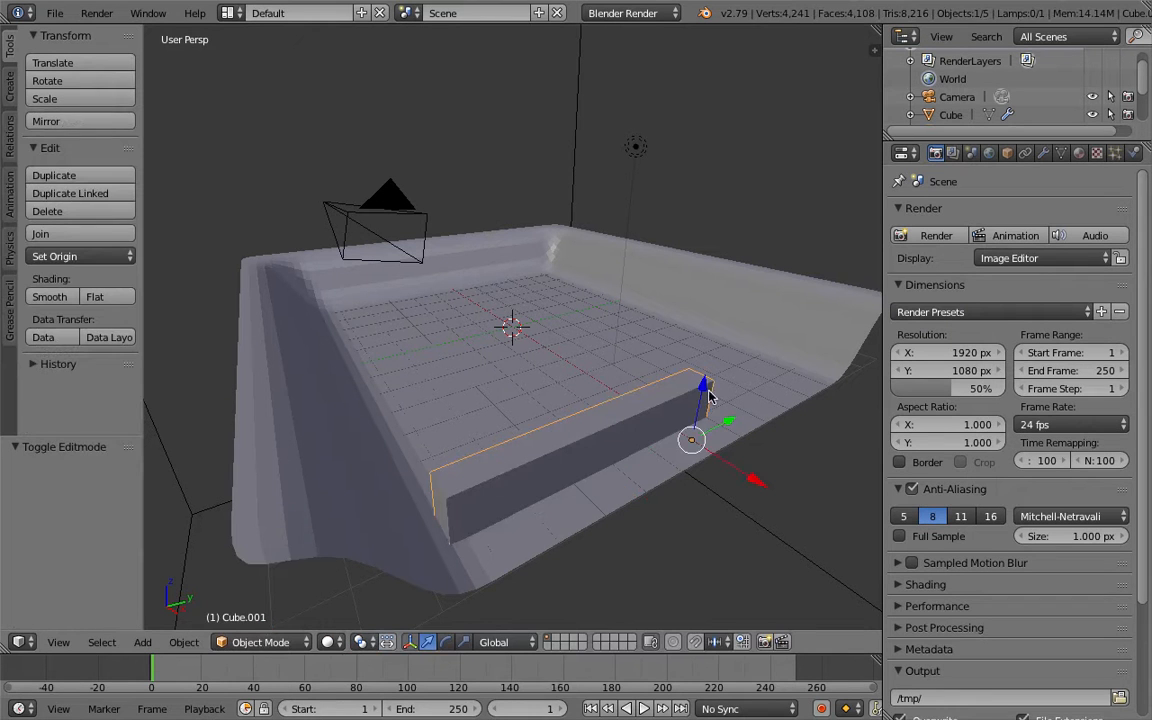
Step: Move the thin wall block outward along X to the basin's open edge and raise it along Z until its base sits level with the basin floor
drag(758, 482, 784, 520)
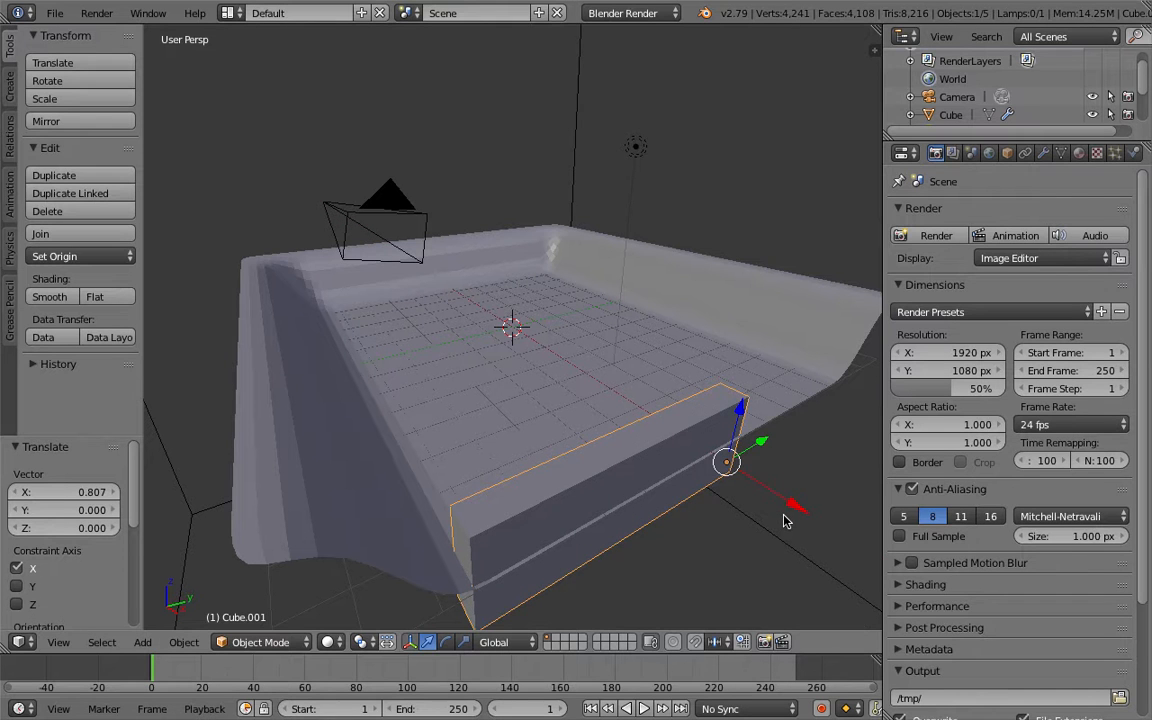
drag(738, 408, 756, 365)
mouse_move(756, 365)
middle_down()
mouse_move(752, 300)
mouse_move(758, 362)
middle_up()
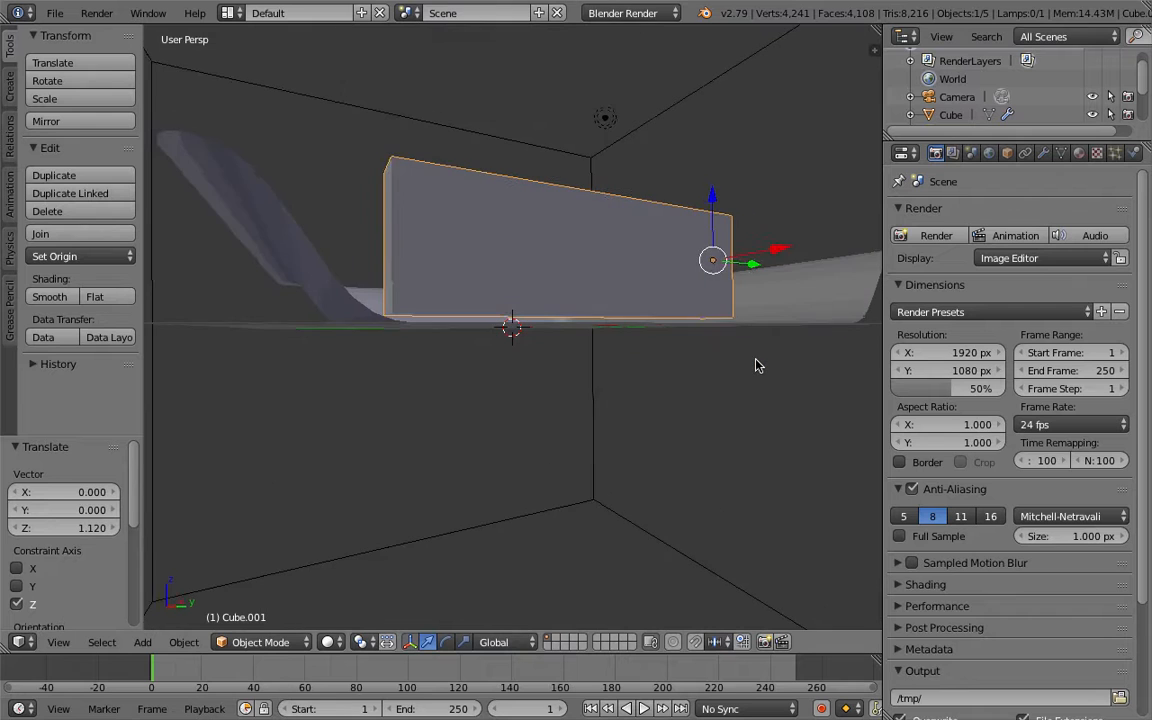
drag(708, 205, 708, 210)
middle_drag(708, 210, 810, 488)
drag(815, 494, 818, 494)
middle_drag(818, 494, 700, 540)
Step: In the wall block's Edit Mode, extrude its +Y end face about 6.65 along Y to the basin's far corner
click(260, 642)
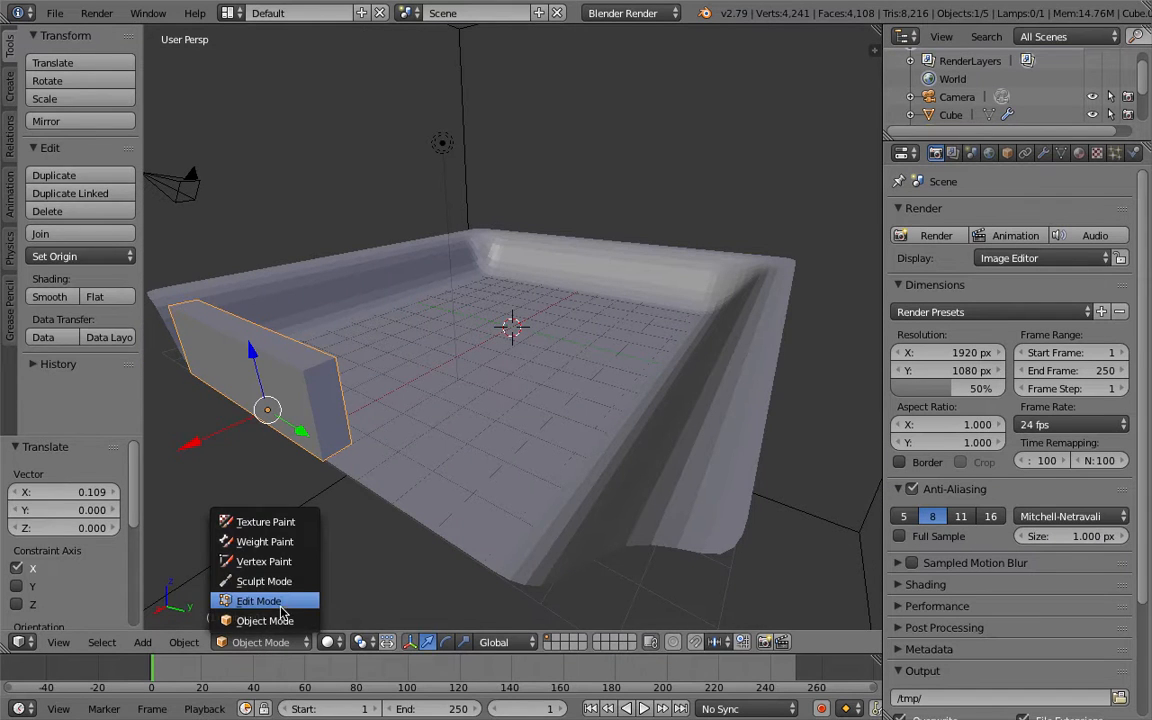
click(260, 601)
right_click(333, 404)
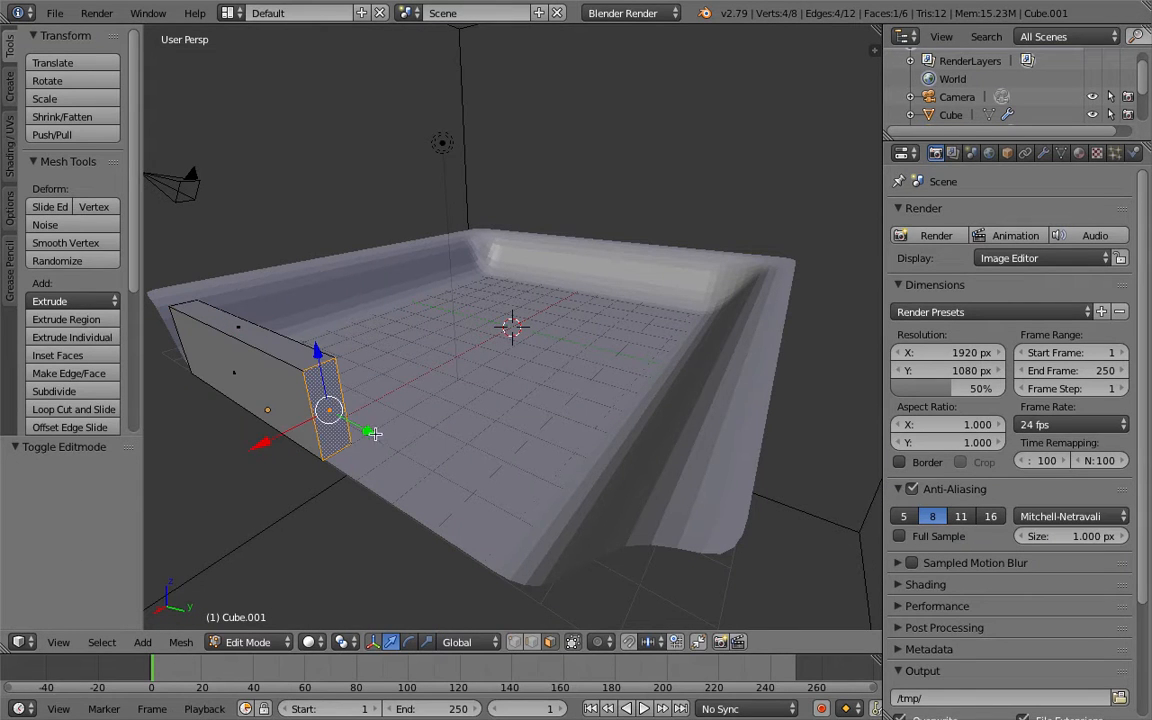
key(e)
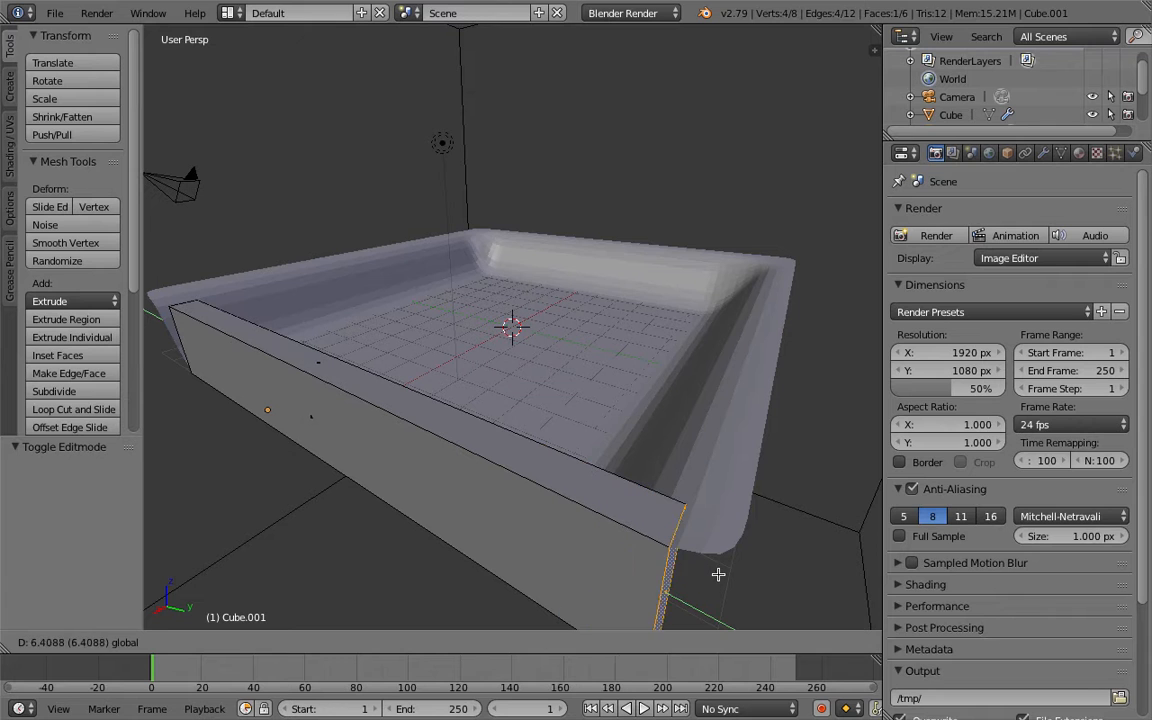
click(741, 579)
key(KP_4)
key(KP_4)
key(KP_4)
middle_drag(741, 579, 741, 579)
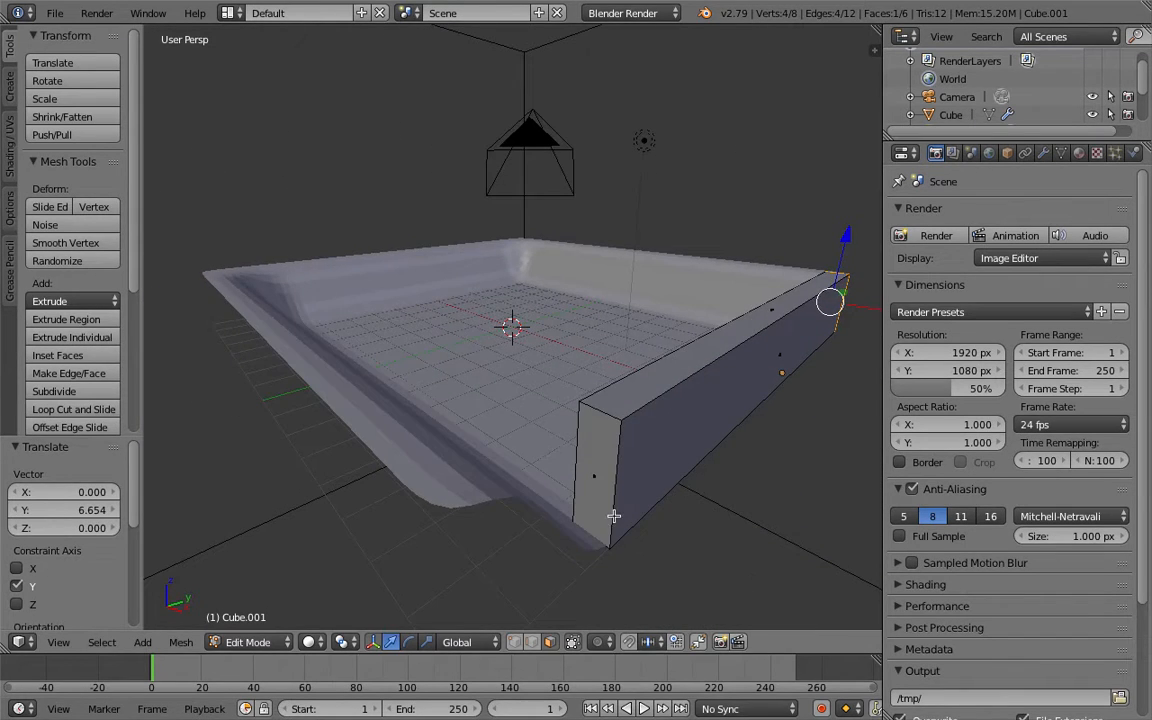
Step: Extend the wall block's -Y end face along Y to the basin's near corner and return to Object Mode
right_click(591, 468)
drag(632, 451, 491, 550)
middle_drag(491, 550, 484, 553)
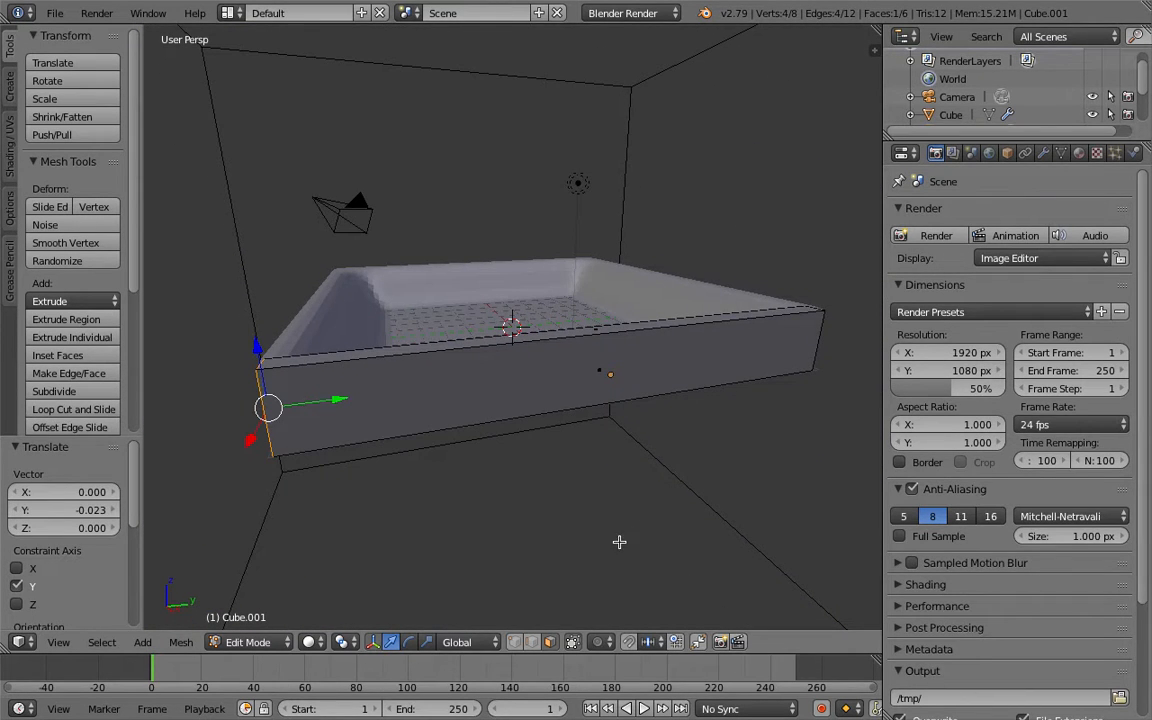
click(247, 642)
click(247, 618)
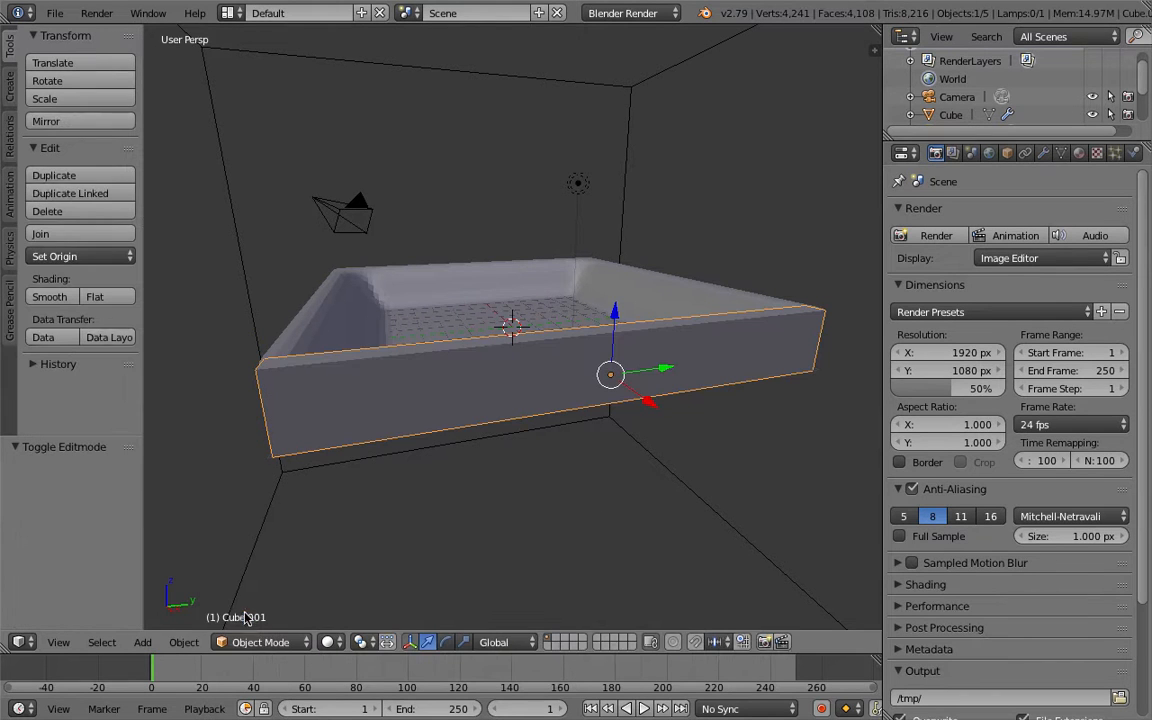
Step: Select the wireframe domain cube and scale it uniformly to about 0.395
right_click(725, 523)
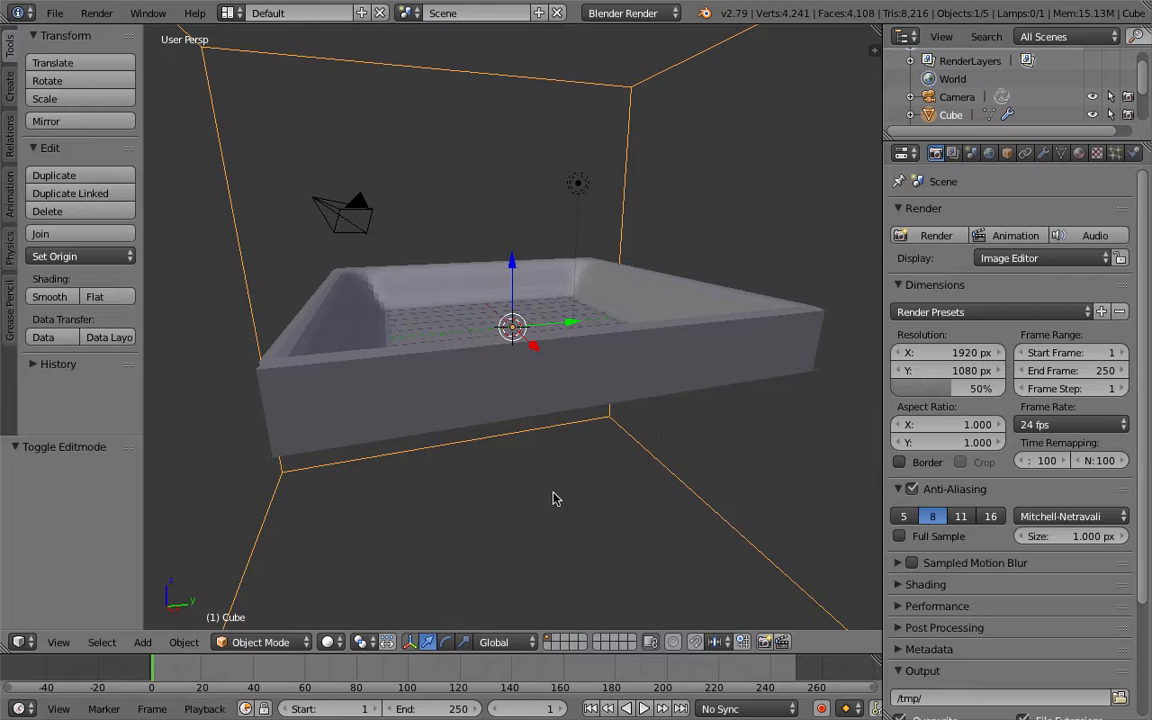
key(s)
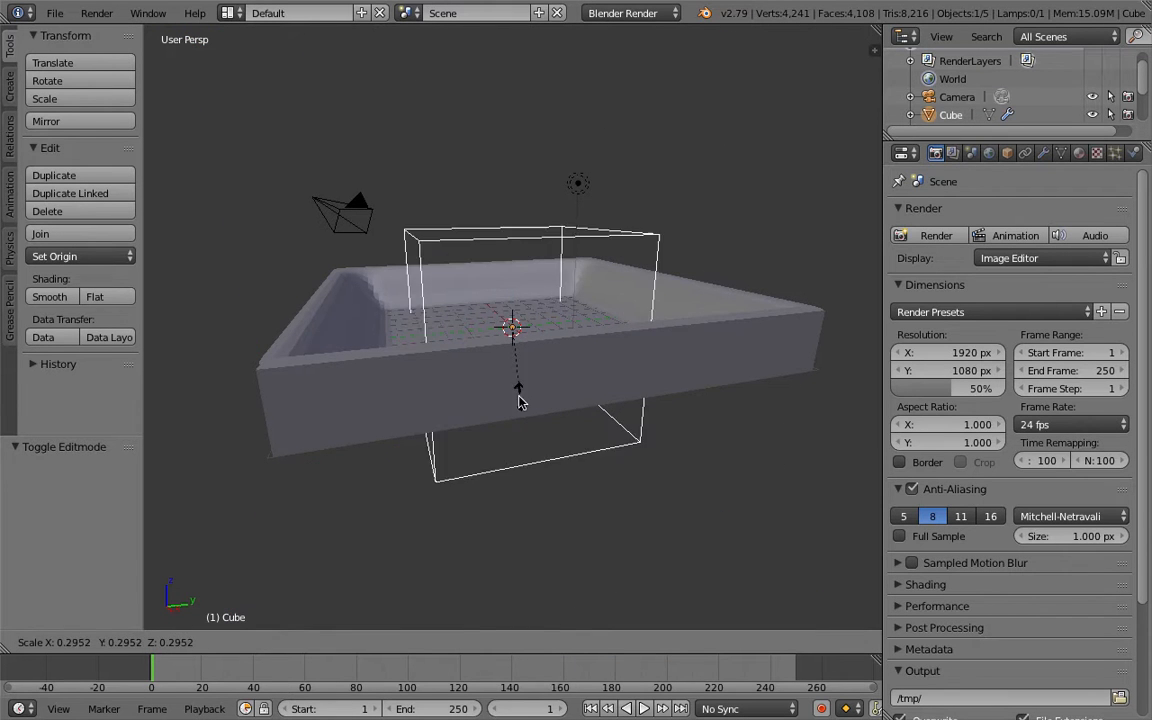
click(502, 418)
scroll(502, 418, up, 10)
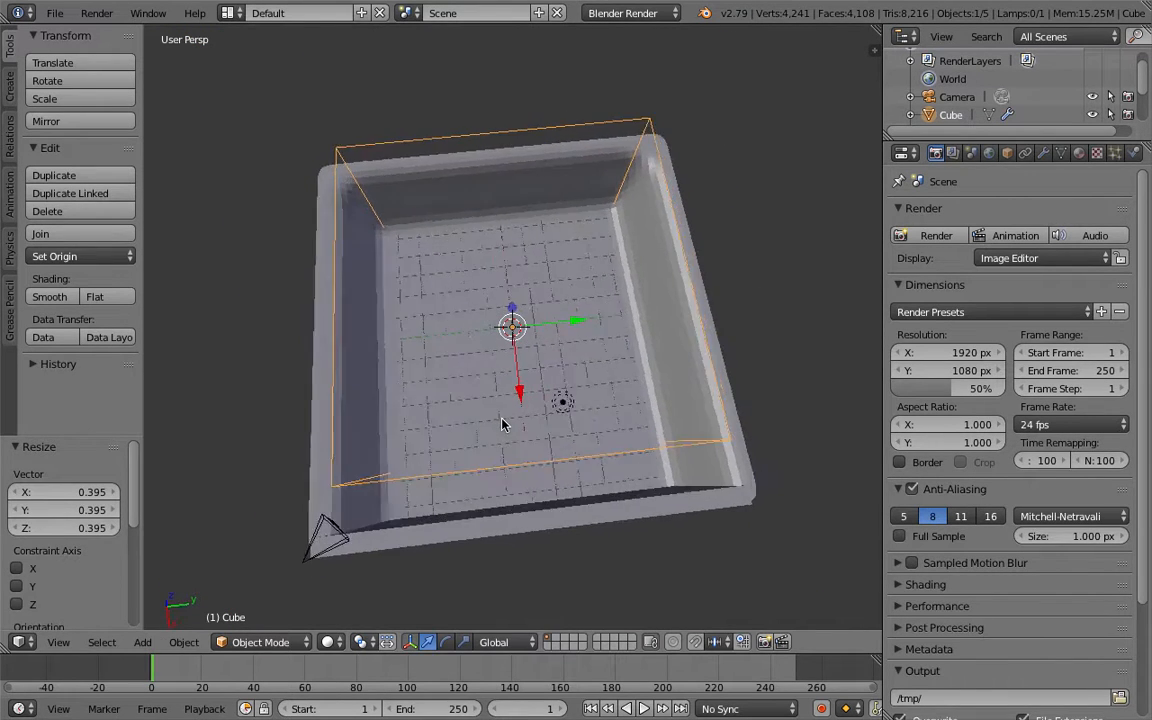
scroll(502, 418, down, 10)
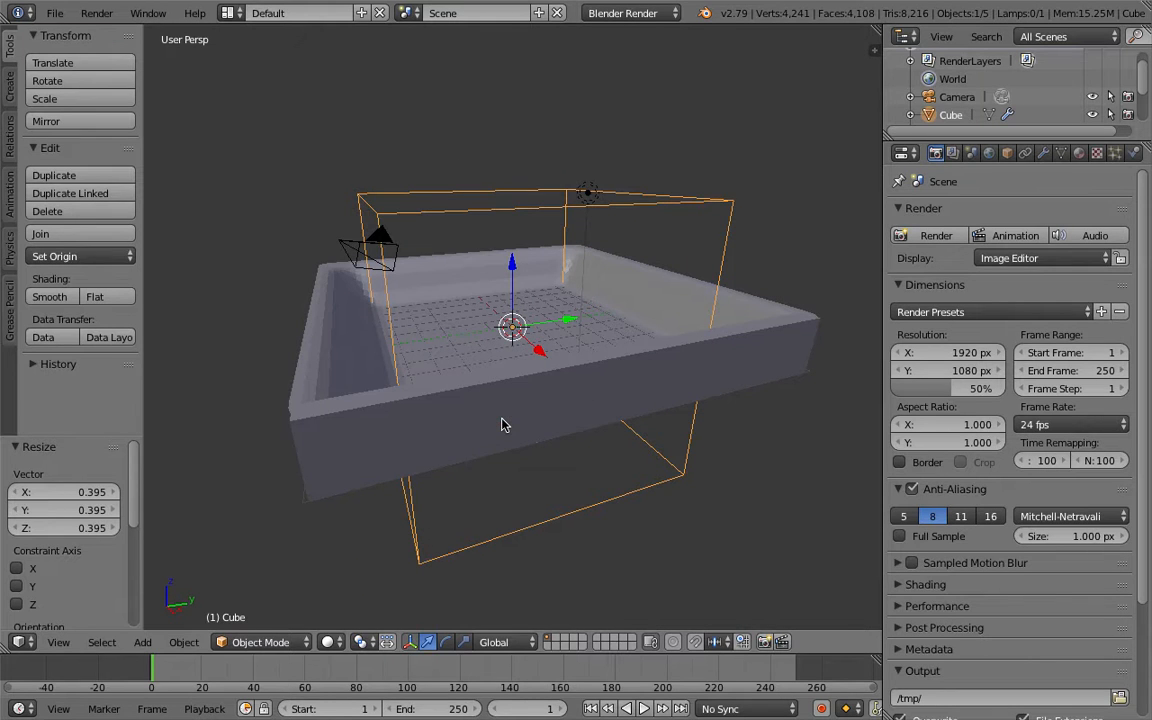
Step: Raise the domain cube along Z, and shift it about -1.06 along Y and about 2.94 along X toward the wall block
drag(511, 263, 508, 139)
scroll(515, 158, down, 10)
scroll(513, 163, up, 5)
scroll(508, 139, up, 8)
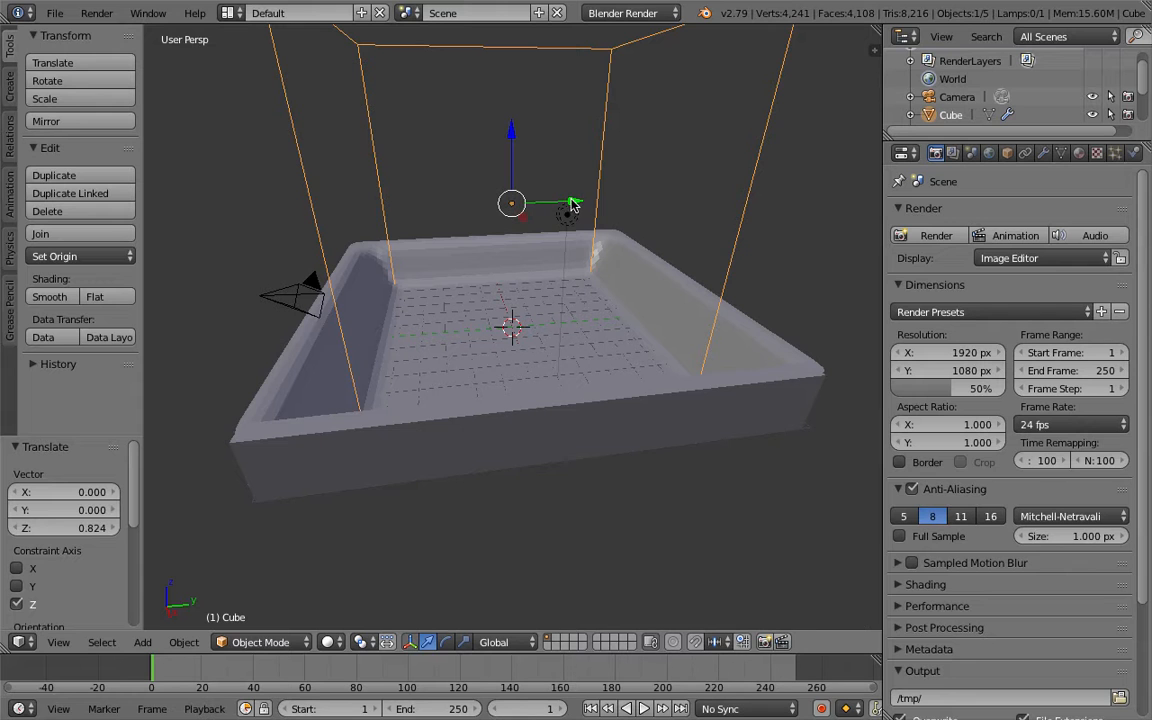
drag(573, 205, 546, 206)
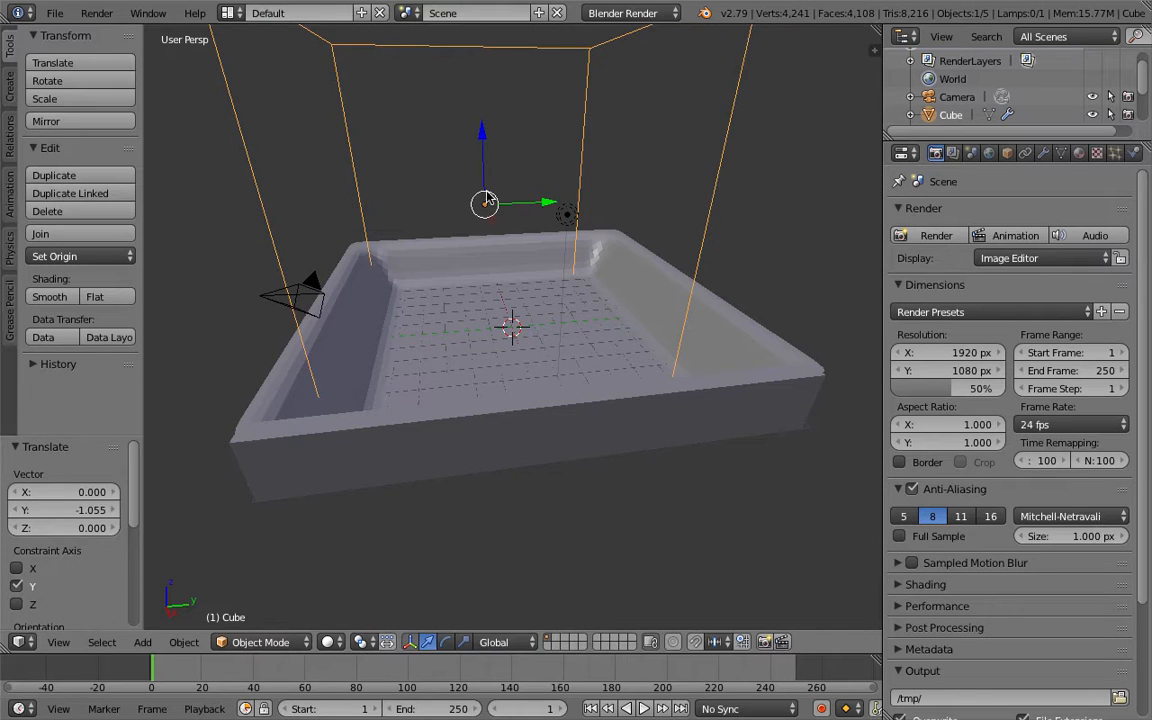
scroll(496, 220, left, 10)
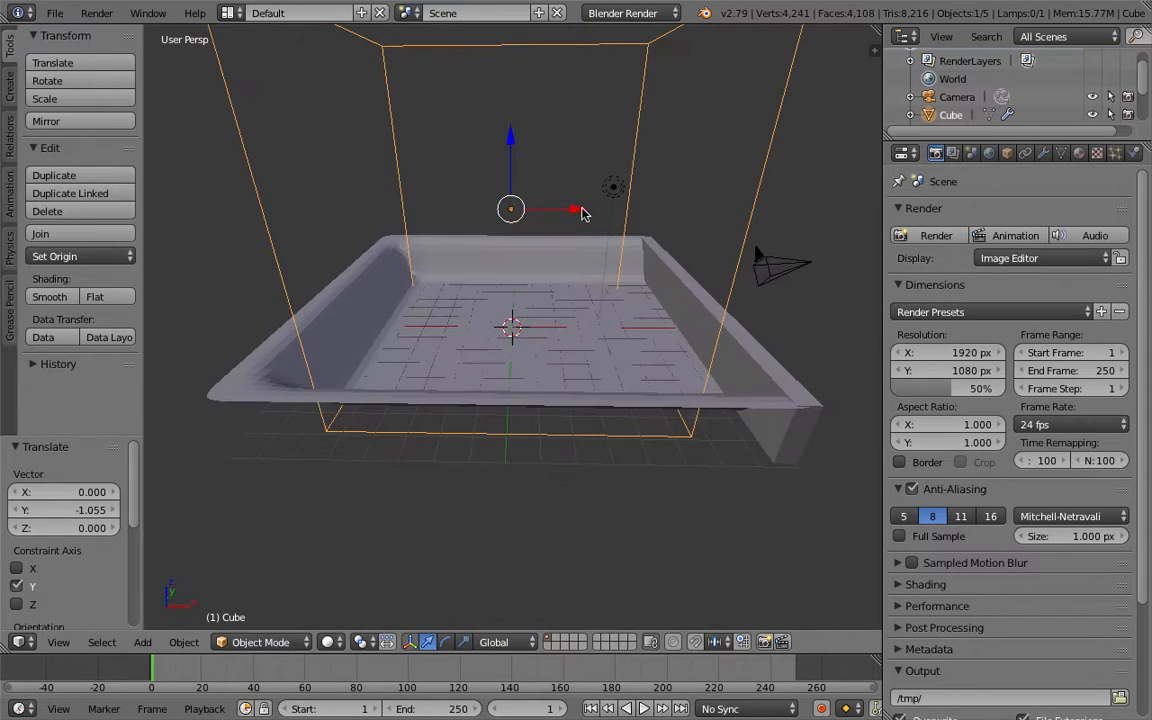
drag(575, 213, 656, 216)
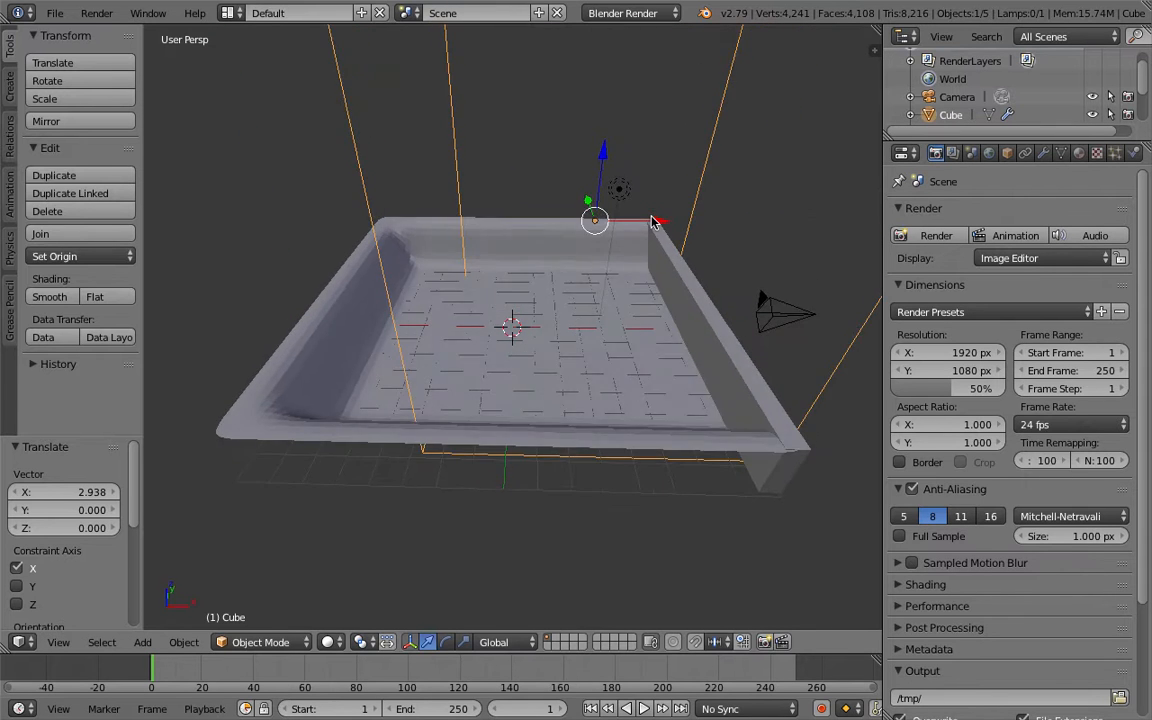
scroll(652, 222, right, 10)
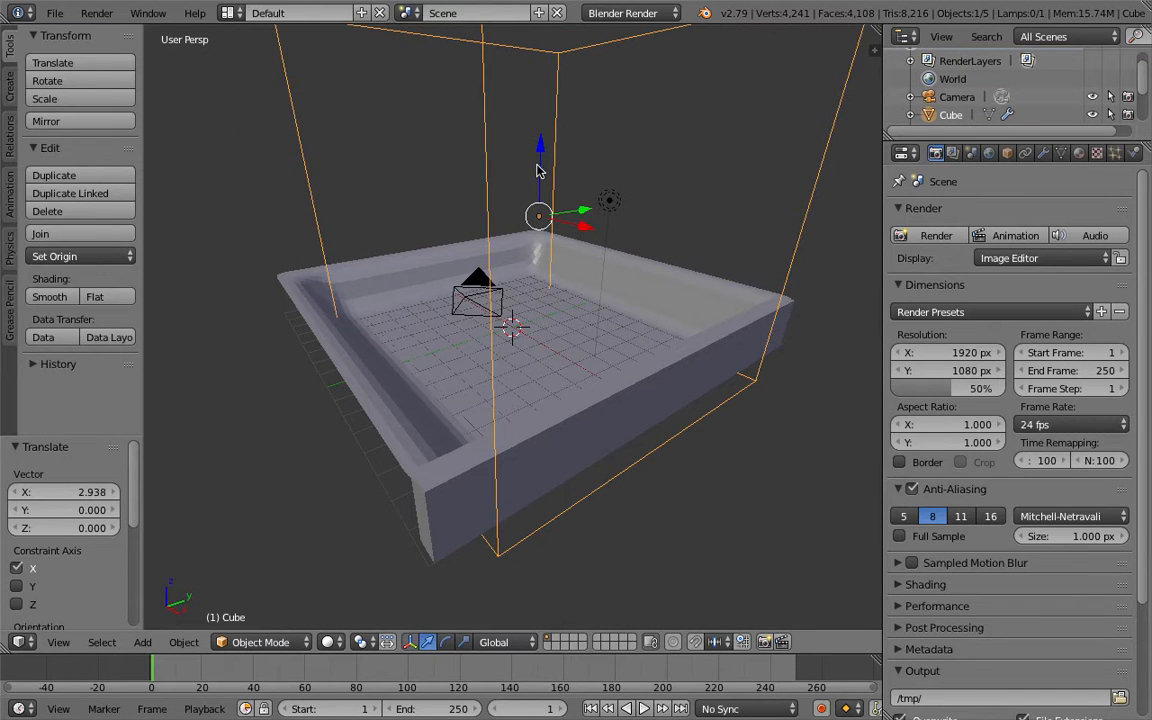
Step: Lower the domain cube about 0.86 along Z to align its base with the basin floor, checking the fit from several sides
drag(538, 150, 535, 119)
scroll(527, 117, down, 10)
scroll(535, 119, left, 10)
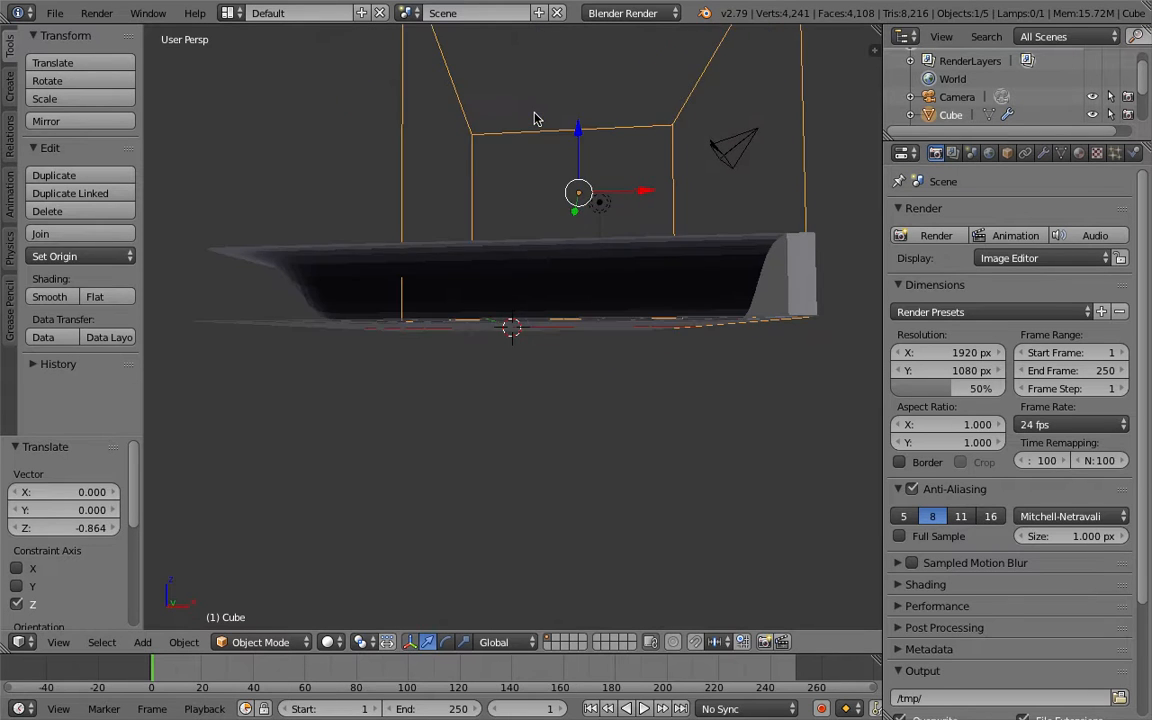
scroll(535, 119, up, 5)
scroll(535, 119, left, 10)
scroll(535, 119, up, 5)
scroll(535, 119, down, 5)
scroll(535, 119, left, 8)
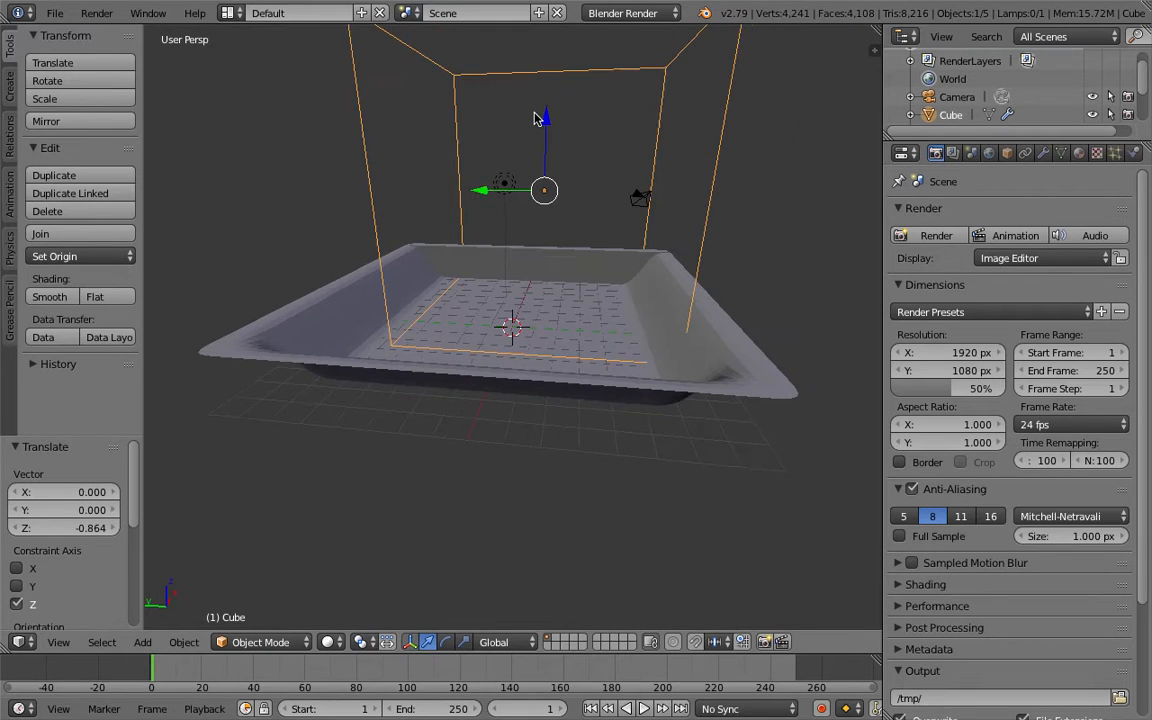
scroll(535, 119, up, 5)
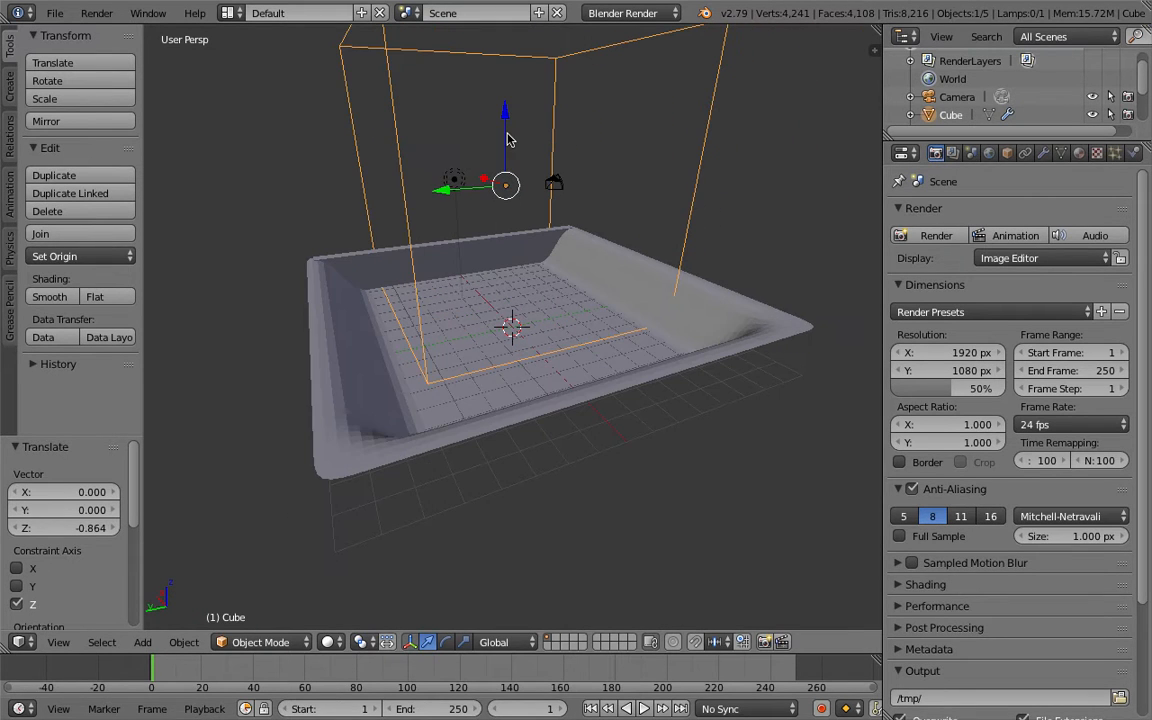
Step: In the domain cube's Edit Mode, select the +Y side face and move it about 3.37 outward along Y
click(255, 642)
click(238, 554)
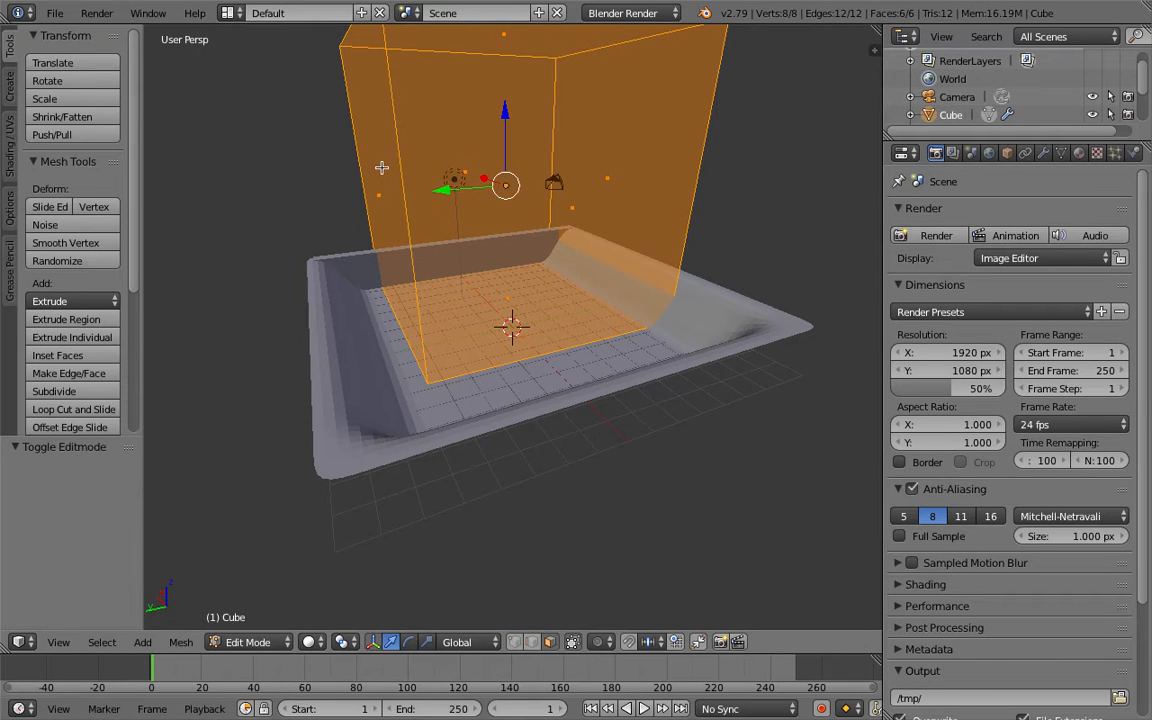
right_click(381, 168)
drag(310, 201, 217, 211)
scroll(217, 211, right, 10)
Step: Move the domain cube's -Y side face about 1.29 outward along Y and pull its -X side face outward past the basin's rim
right_click(609, 237)
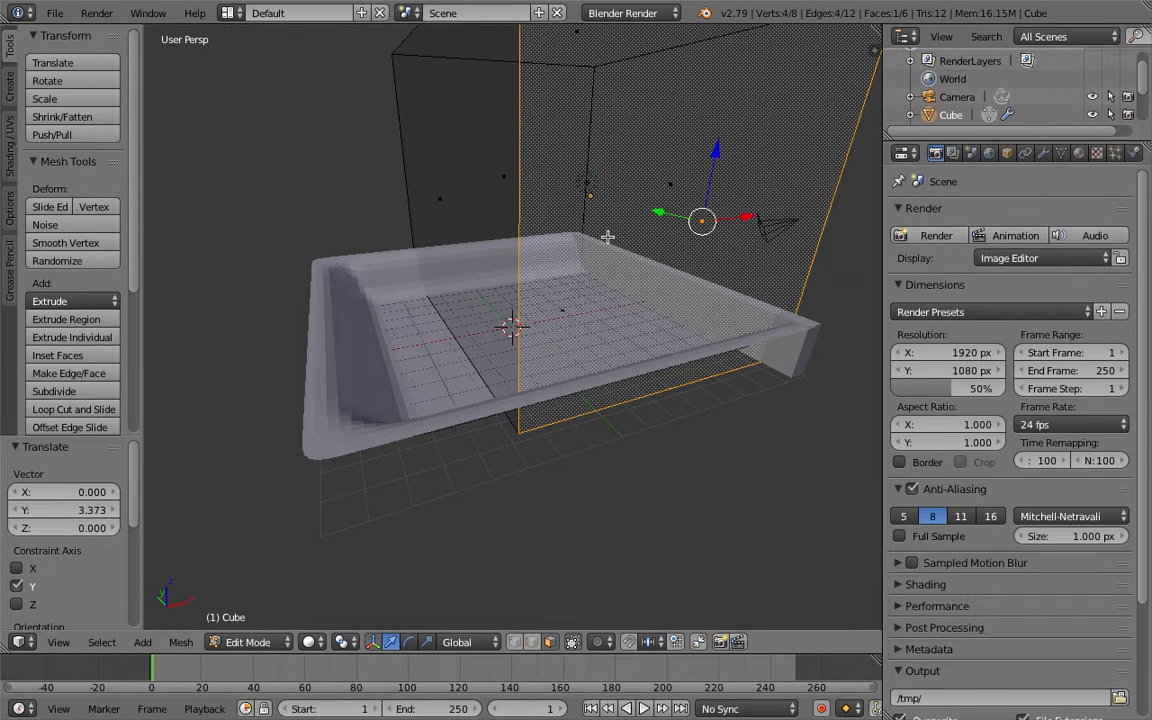
drag(653, 213, 684, 244)
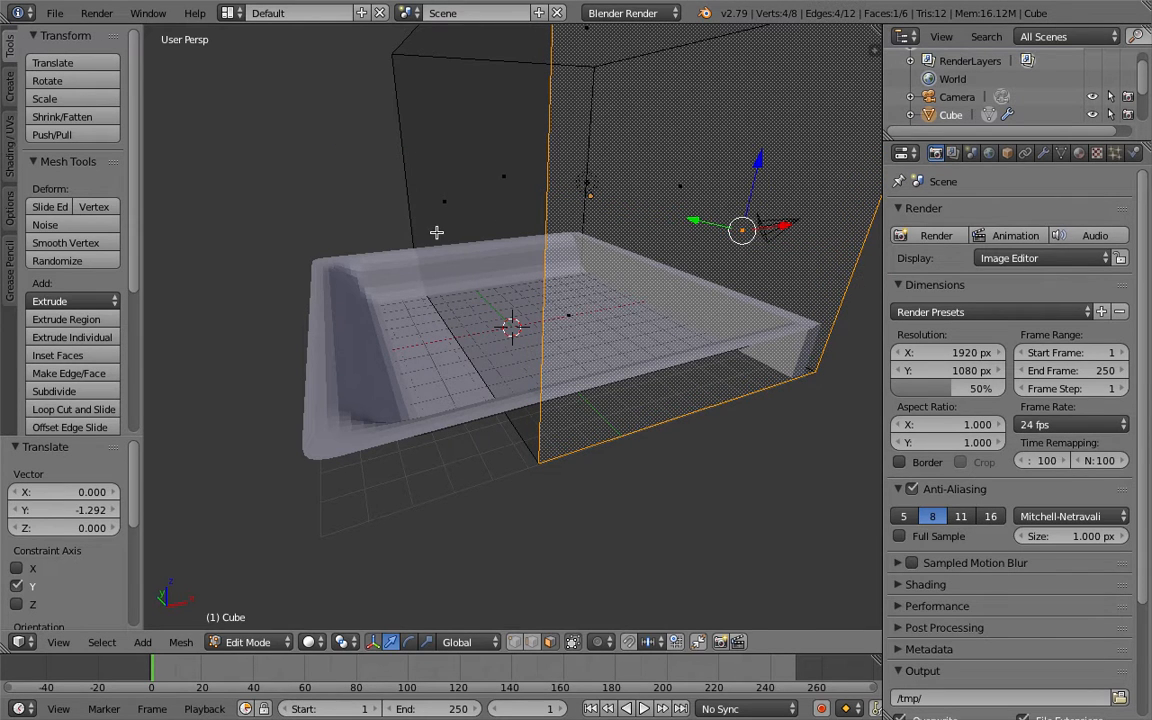
right_click(437, 232)
drag(505, 200, 354, 216)
middle_drag(352, 213, 350, 200)
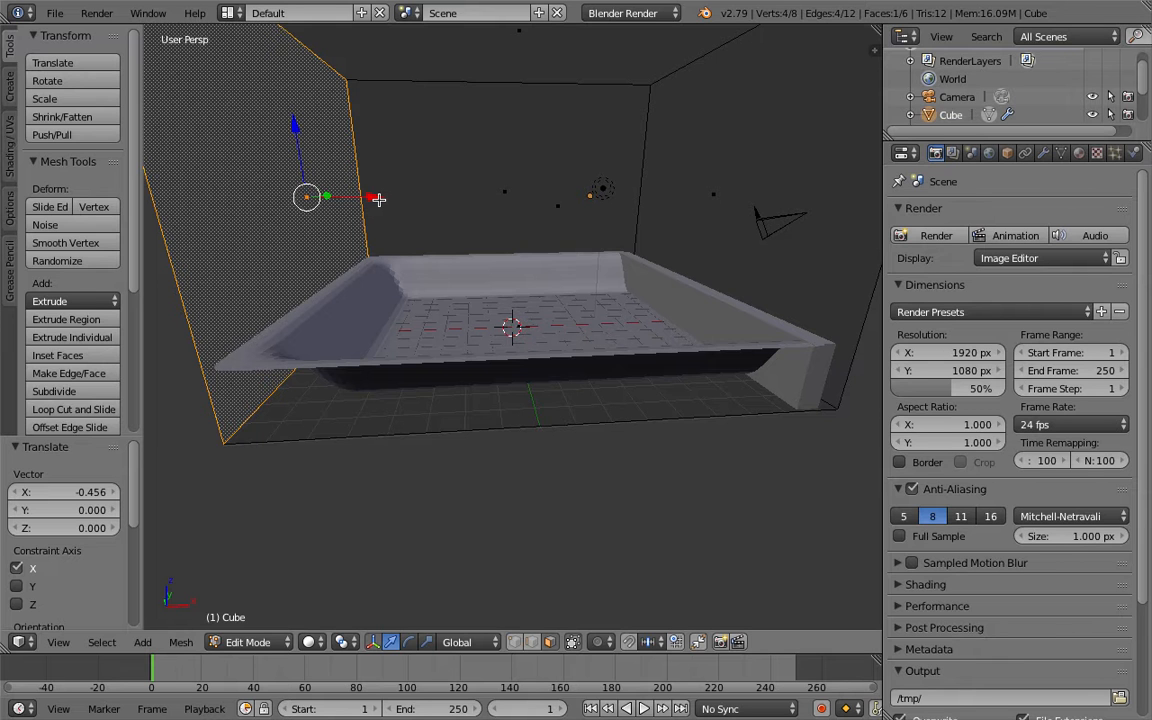
middle_drag(378, 199, 380, 200)
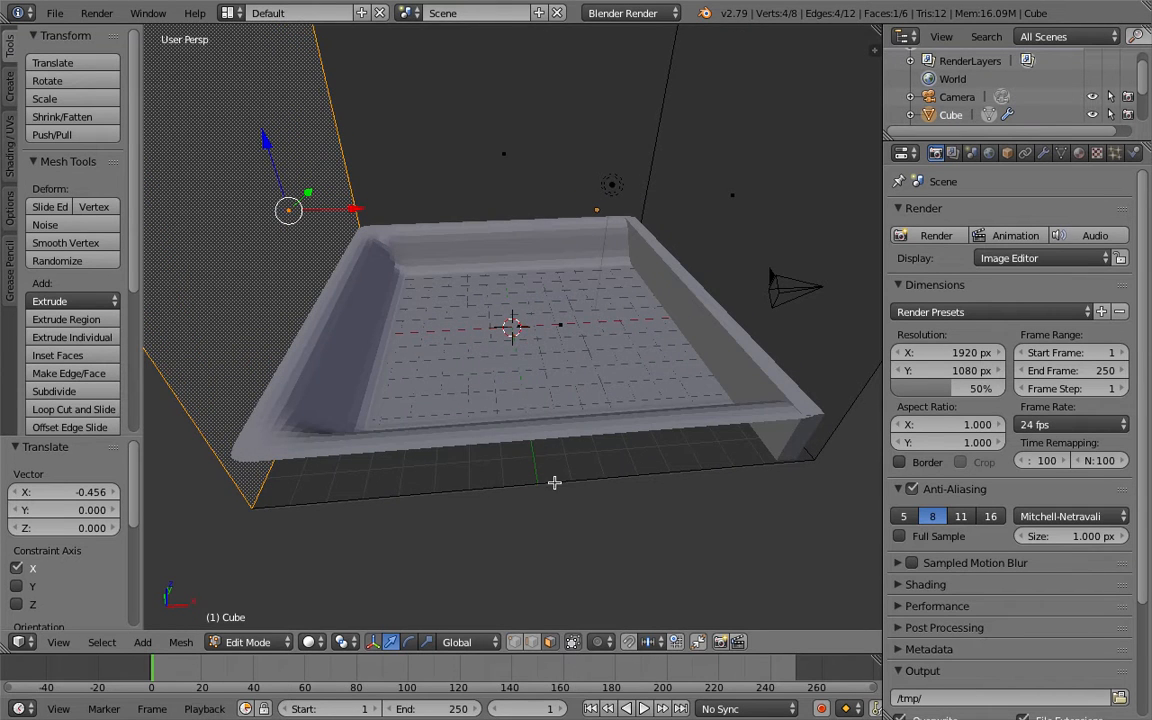
Step: Pull the domain cube's -Y side face about 0.91 inward along Y and its -X side face about 0.79 inward along X
right_click(567, 262)
middle_drag(551, 281, 551, 281)
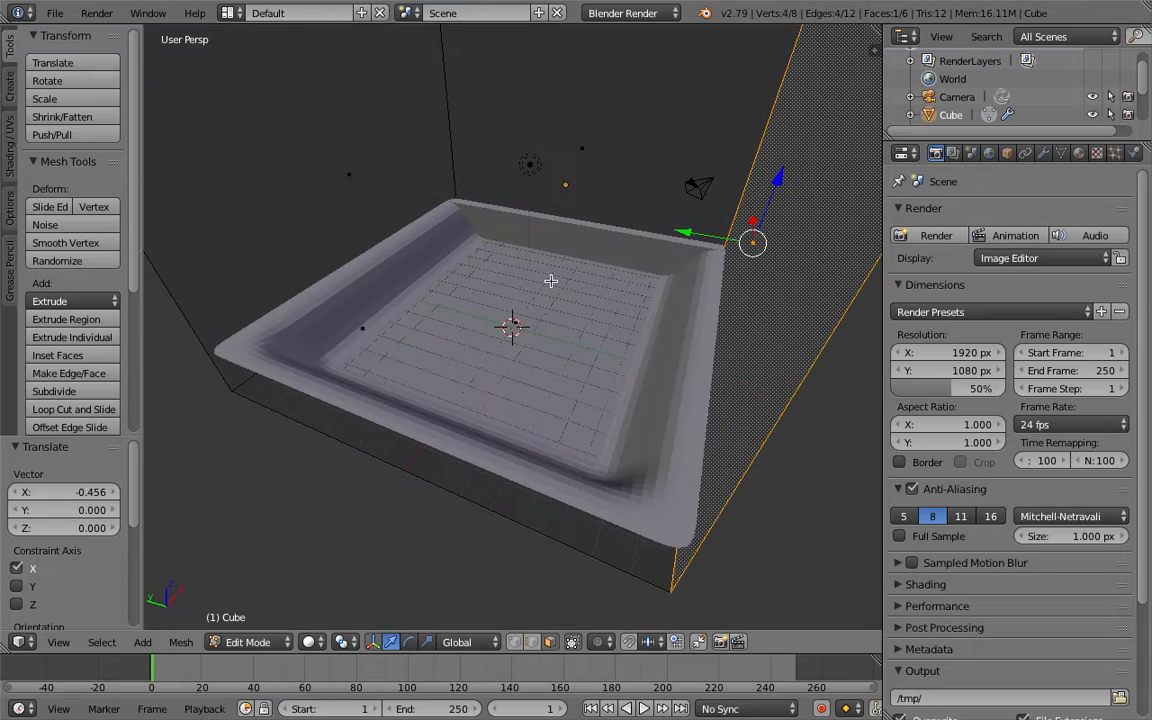
drag(683, 232, 647, 233)
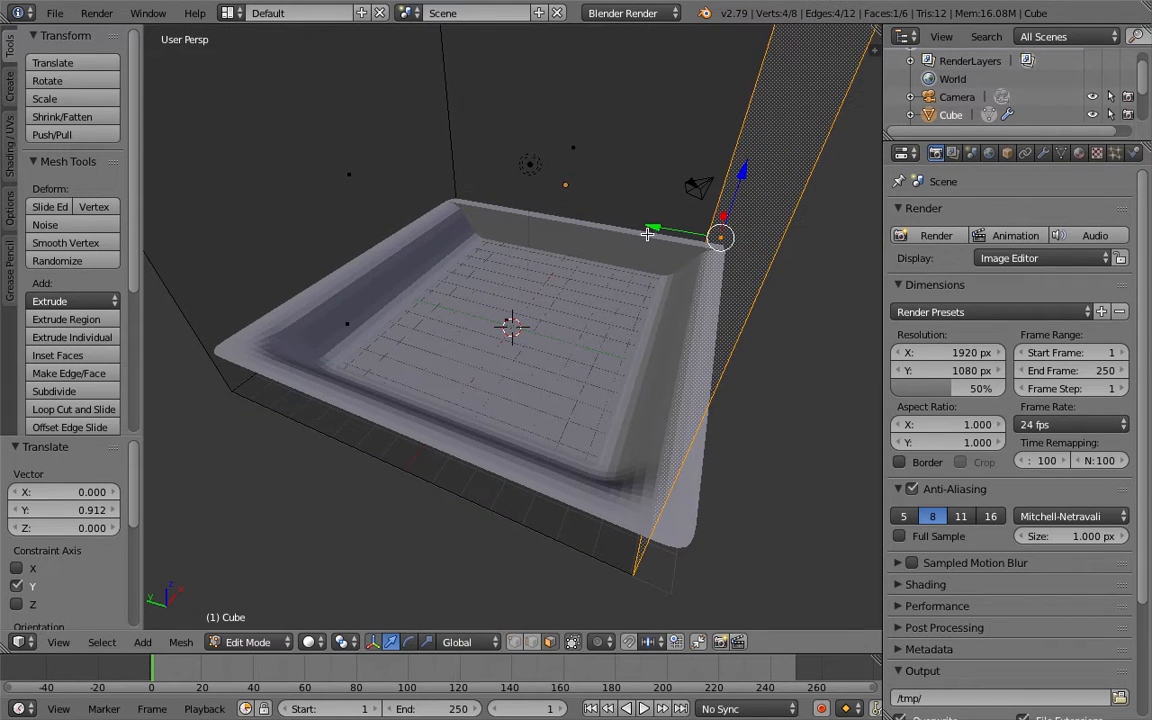
right_click(400, 451)
click(389, 293)
drag(388, 292, 414, 278)
scroll(265, 292, right, 3)
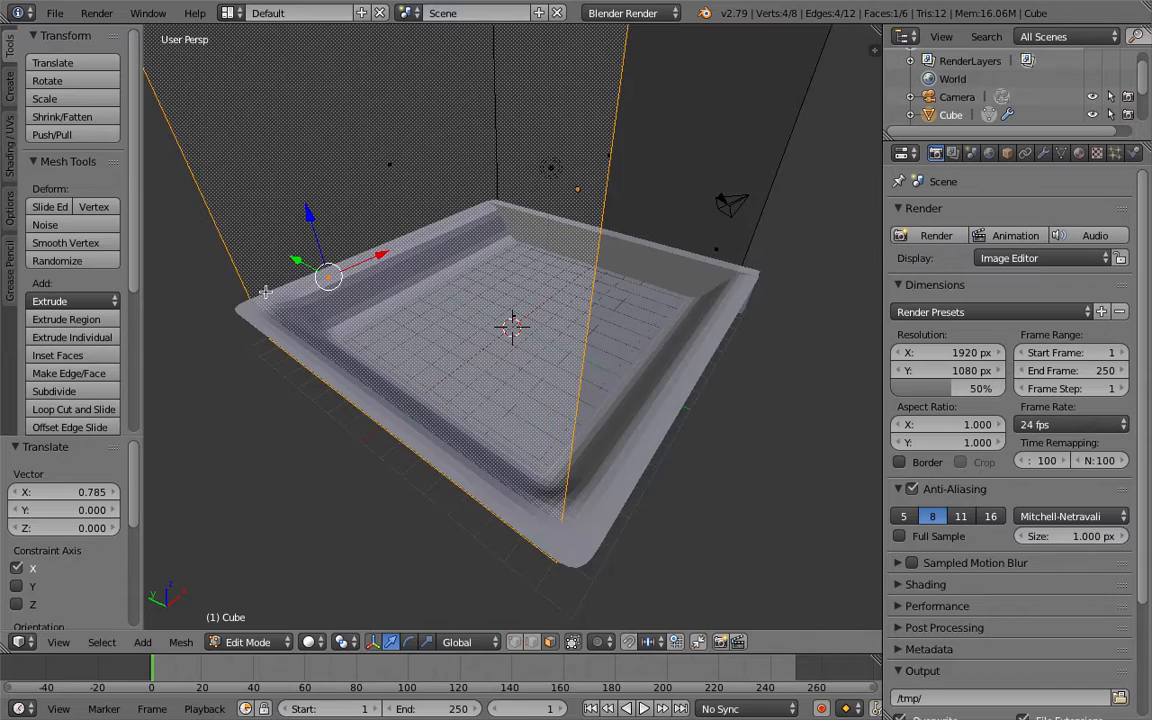
Step: Select the domain cube's +Y side face and move it about 0.65 inward along Y, within the basin's rim
scroll(265, 292, left, 10)
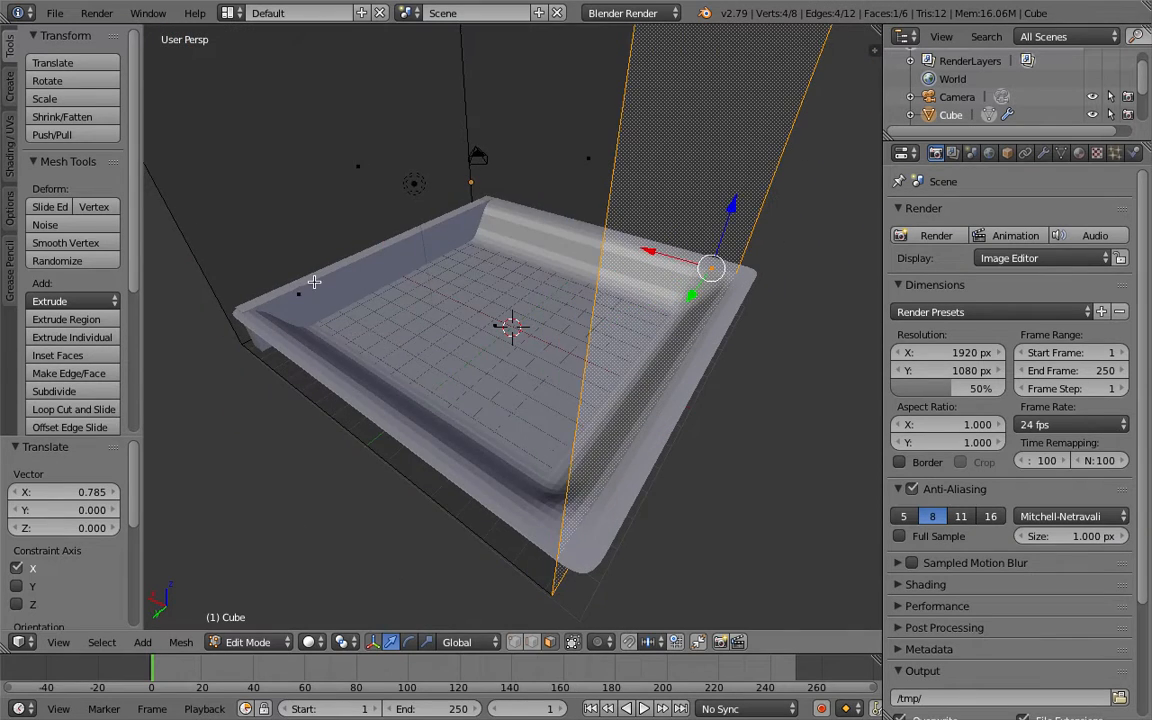
right_click(314, 283)
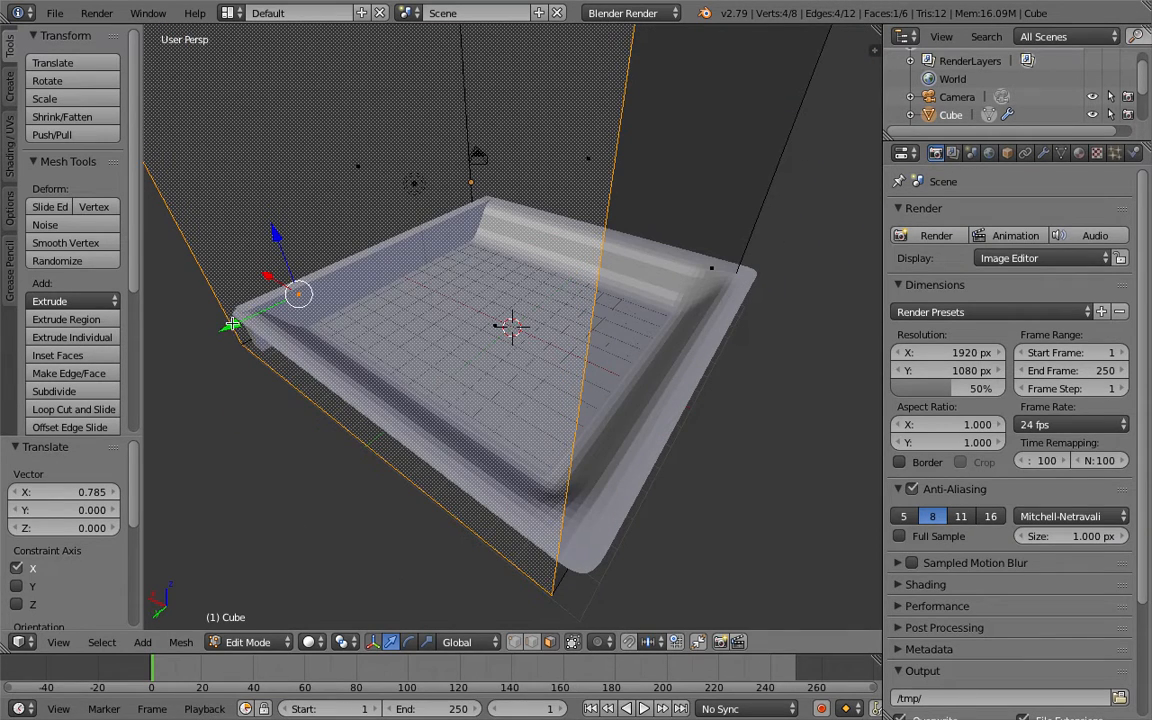
drag(228, 326, 252, 317)
scroll(252, 317, right, 6)
scroll(252, 317, down, 6)
scroll(252, 317, left, 5)
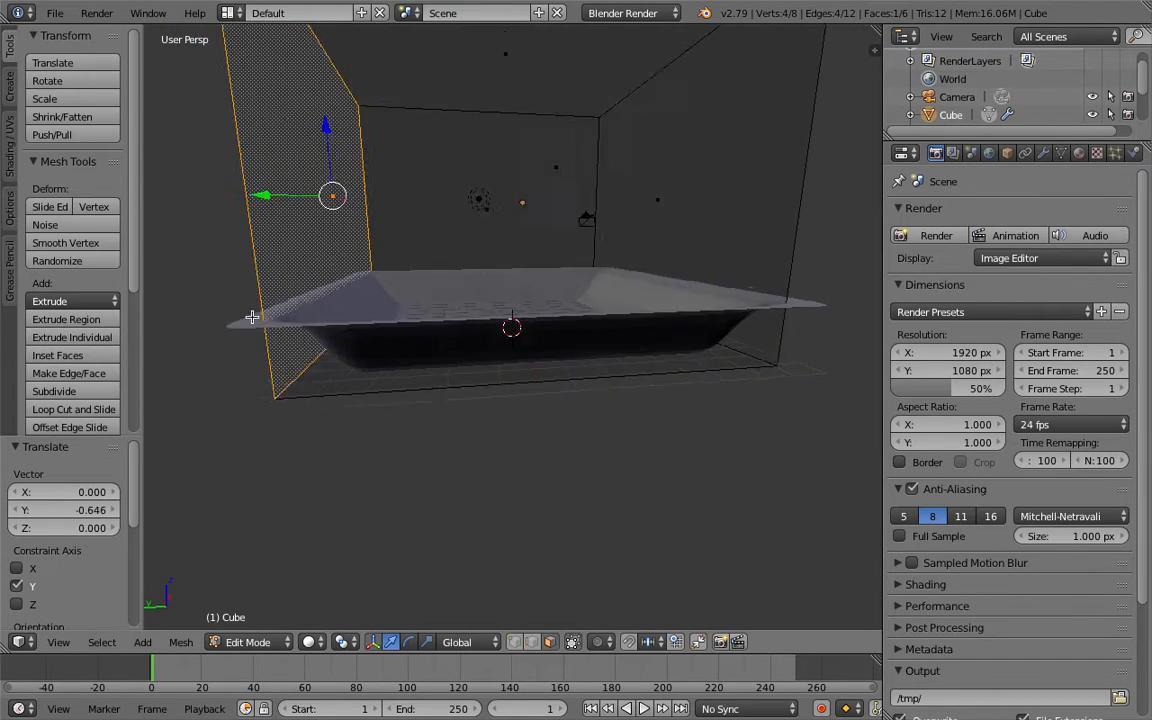
Step: Examine from all around and from below how the domain cube's walls line up with the basin's rim
scroll(252, 317, right, 5)
scroll(252, 317, up, 5)
scroll(252, 317, left, 5)
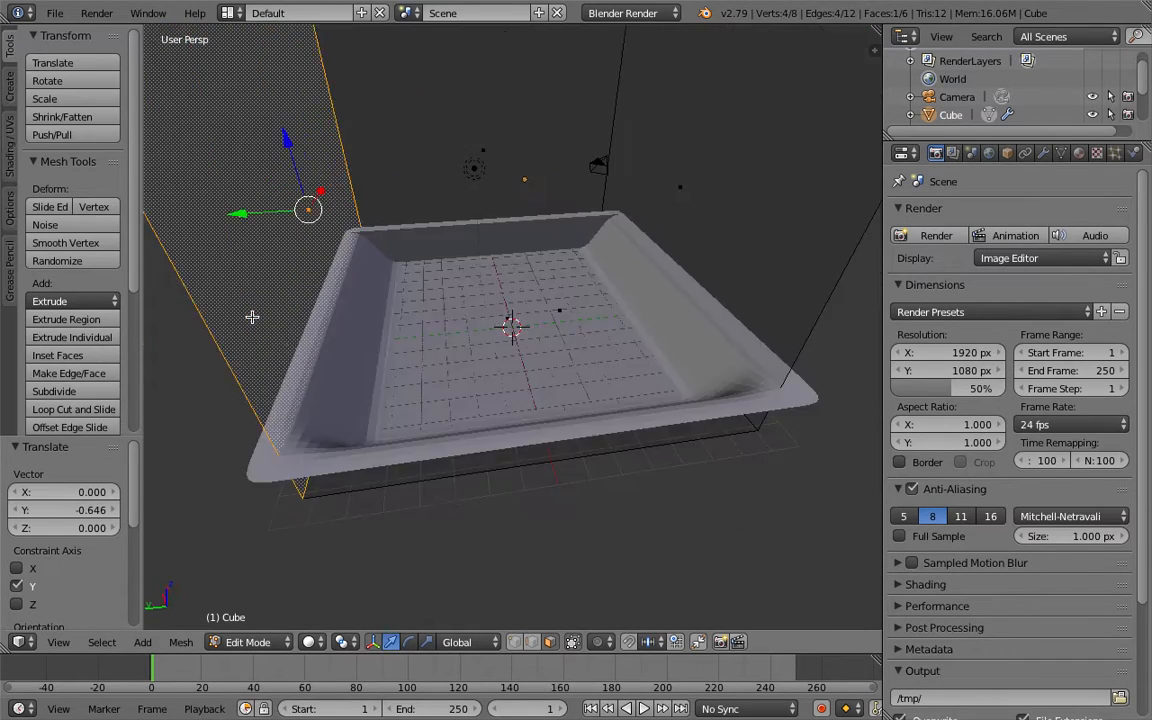
scroll(252, 317, up, 4)
scroll(252, 317, up, 5)
scroll(252, 317, left, 6)
scroll(252, 317, down, 4)
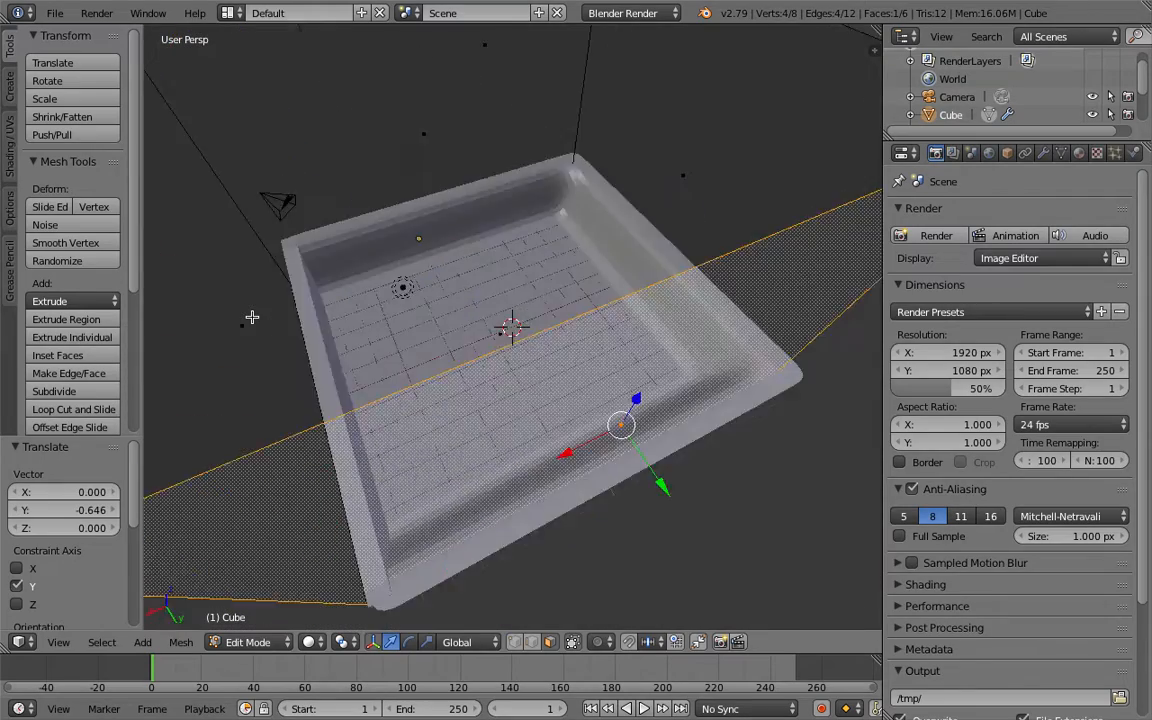
scroll(252, 317, left, 6)
scroll(252, 317, right, 6)
scroll(252, 316, down, 8)
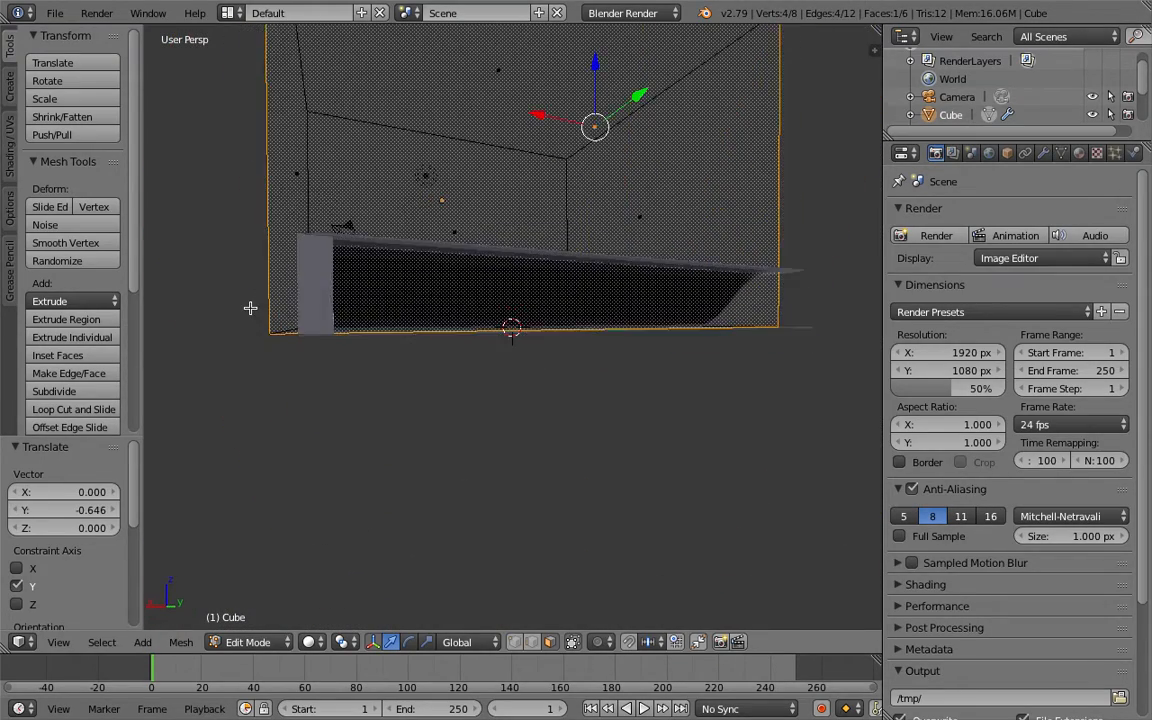
scroll(250, 308, up, 7)
Step: Select the domain cube's upper face and lower it along Z to just under the basin's rim, finishing with about 2.14 downward
right_click(480, 168)
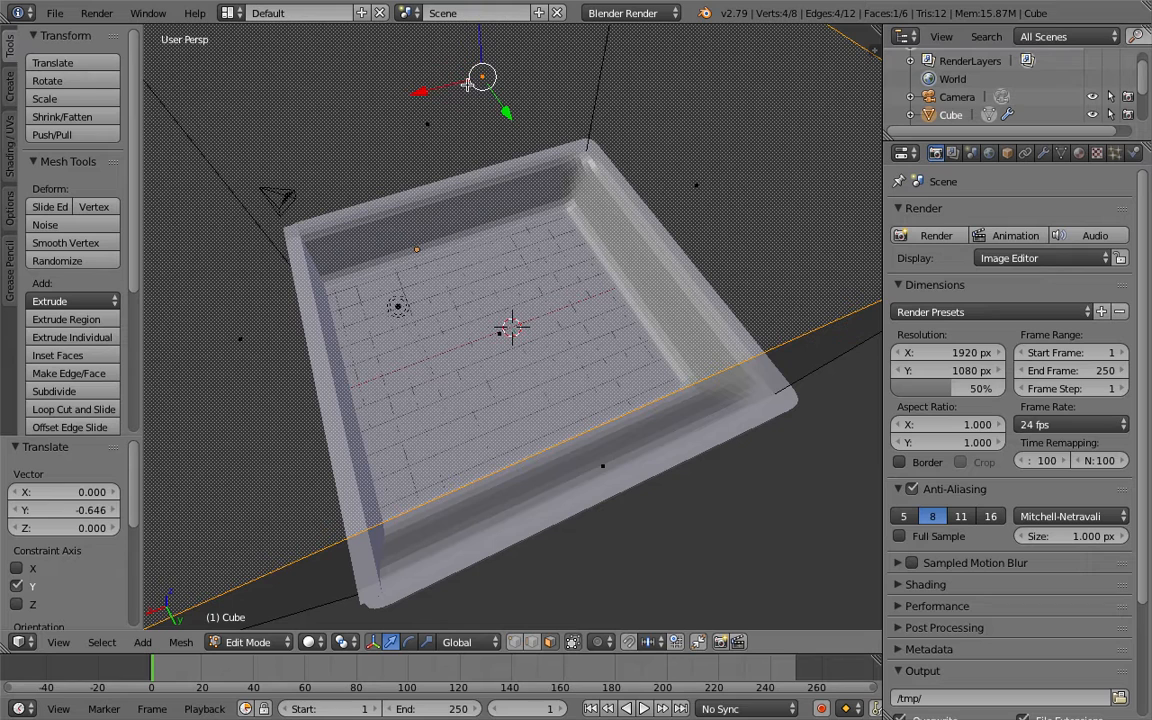
drag(482, 41, 528, 411)
middle_drag(507, 428, 519, 569)
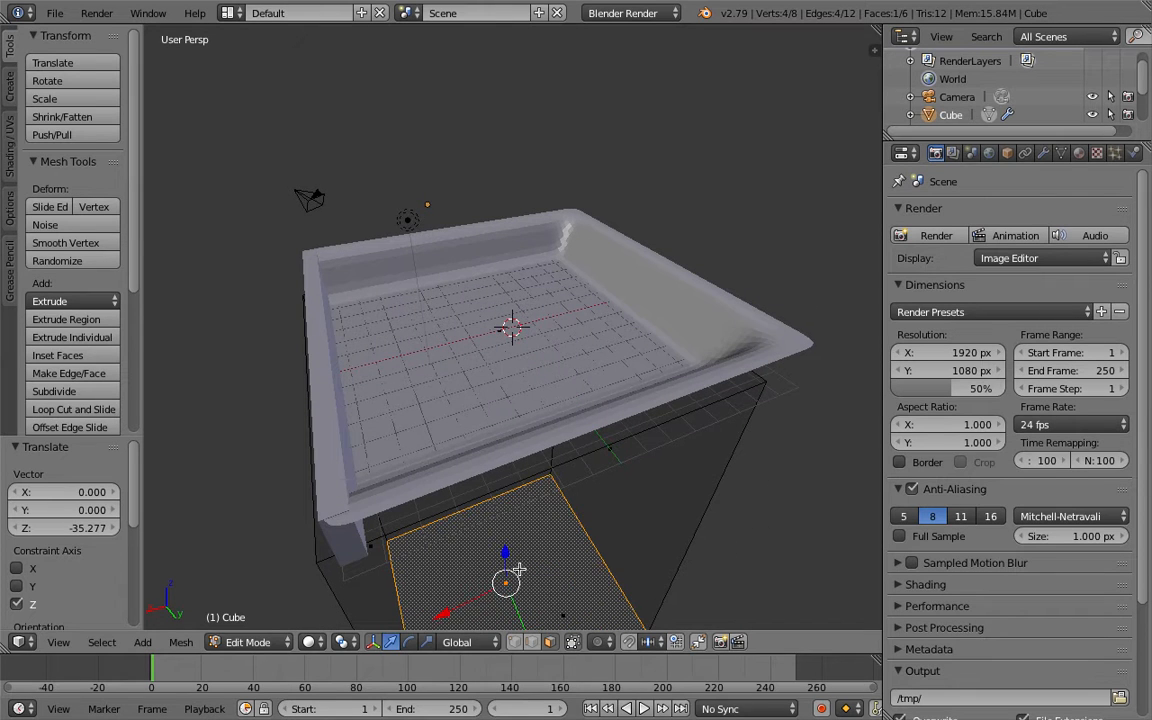
drag(506, 553, 499, 185)
middle_drag(499, 185, 509, 154)
drag(499, 177, 499, 227)
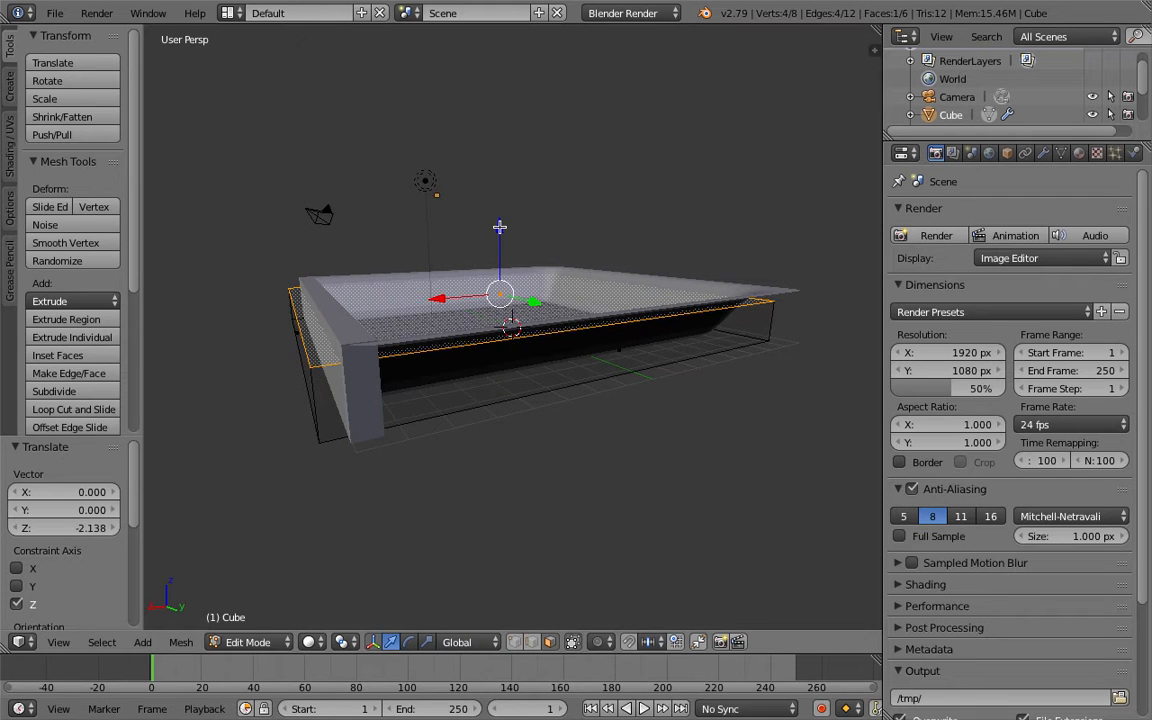
Step: Select the domain cube's +X side face, pull it inward along X into the block wall, and finish with a 0.161 move outward
middle_drag(499, 227, 455, 268)
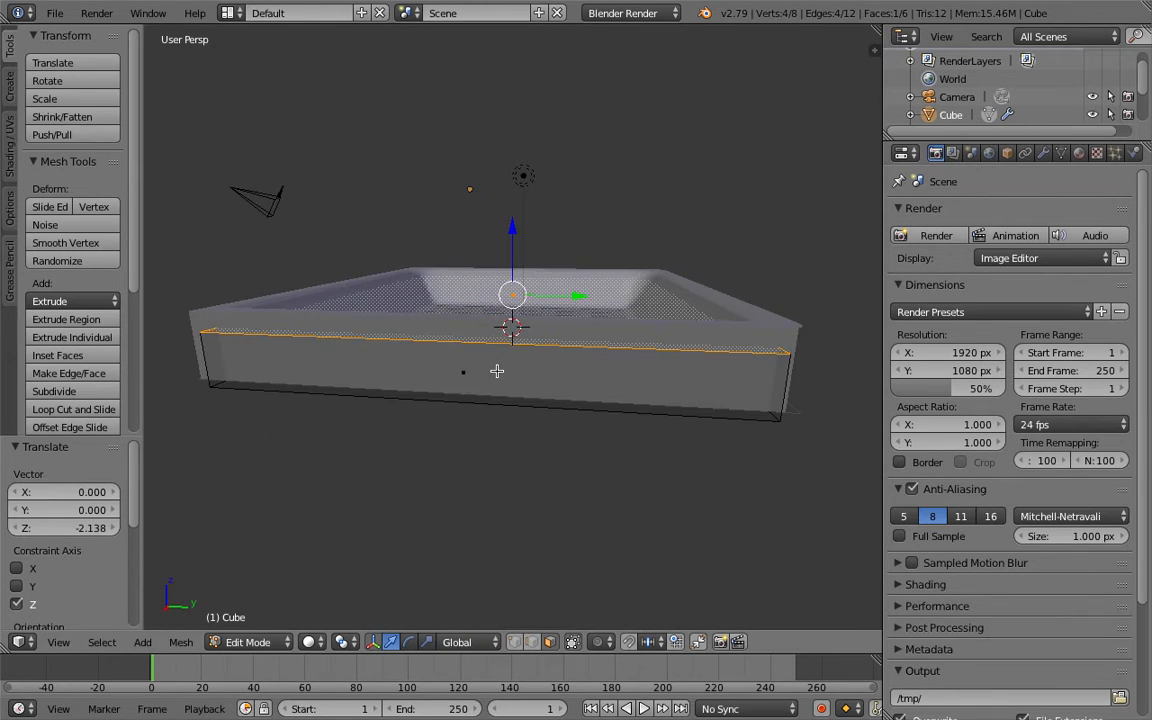
right_click(489, 370)
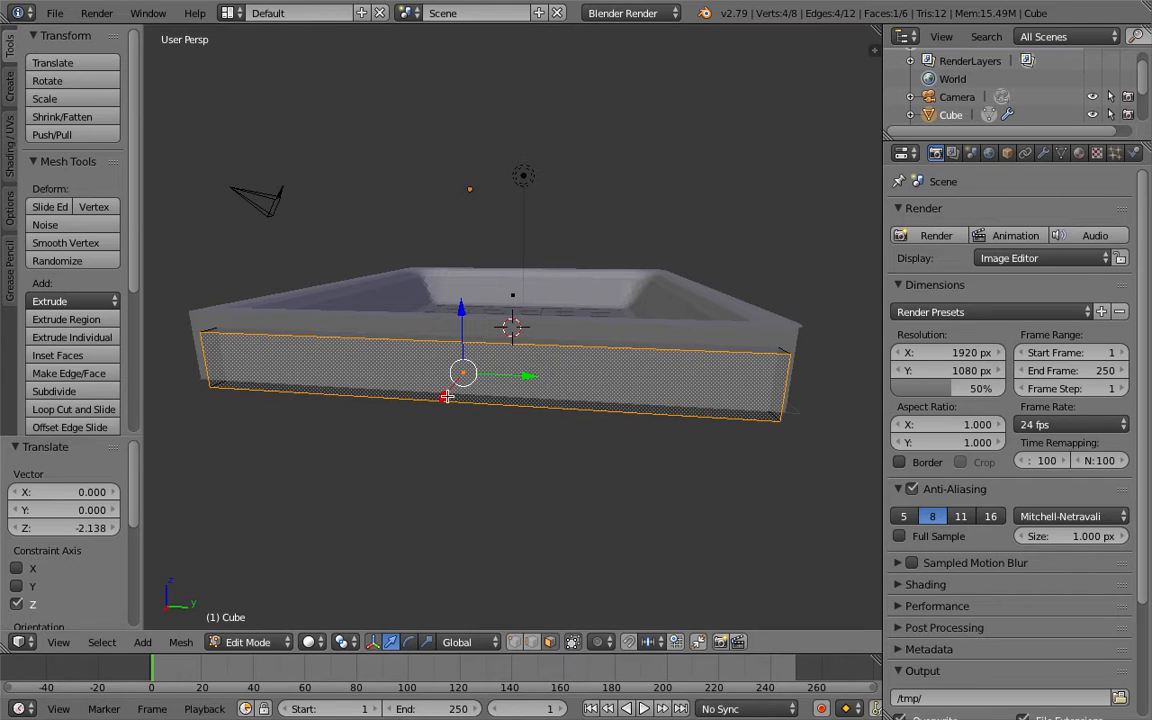
key(g)
key(x)
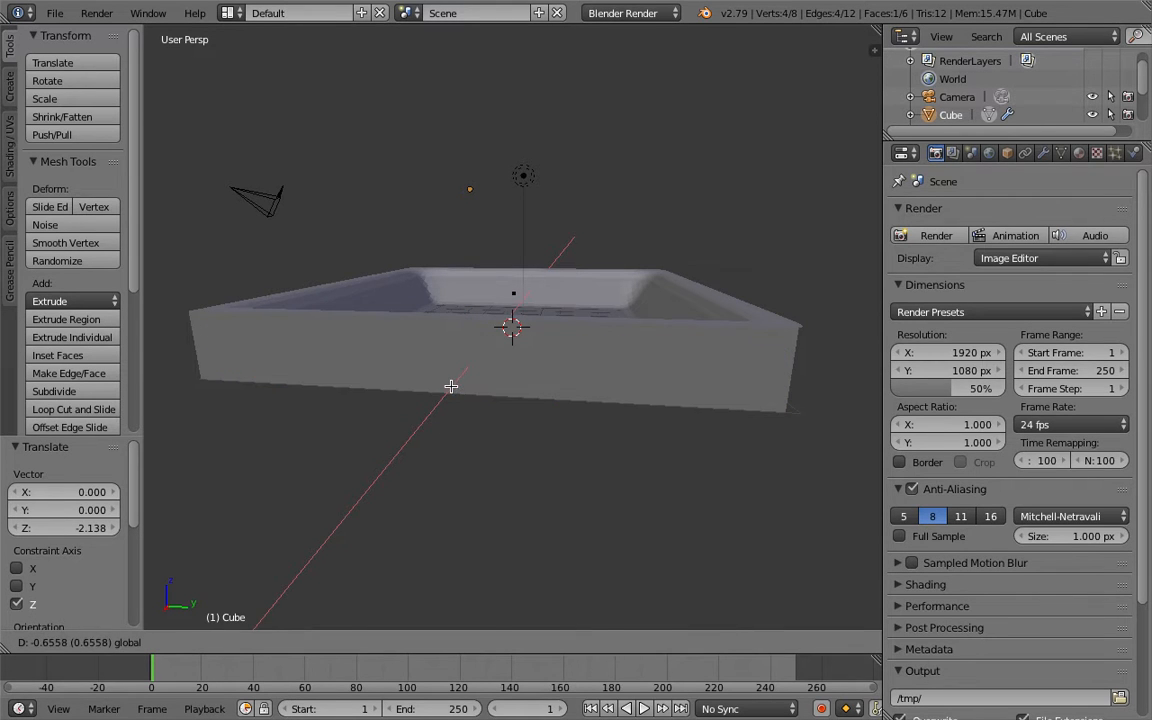
click(451, 385)
middle_drag(452, 384, 450, 396)
drag(325, 266, 331, 270)
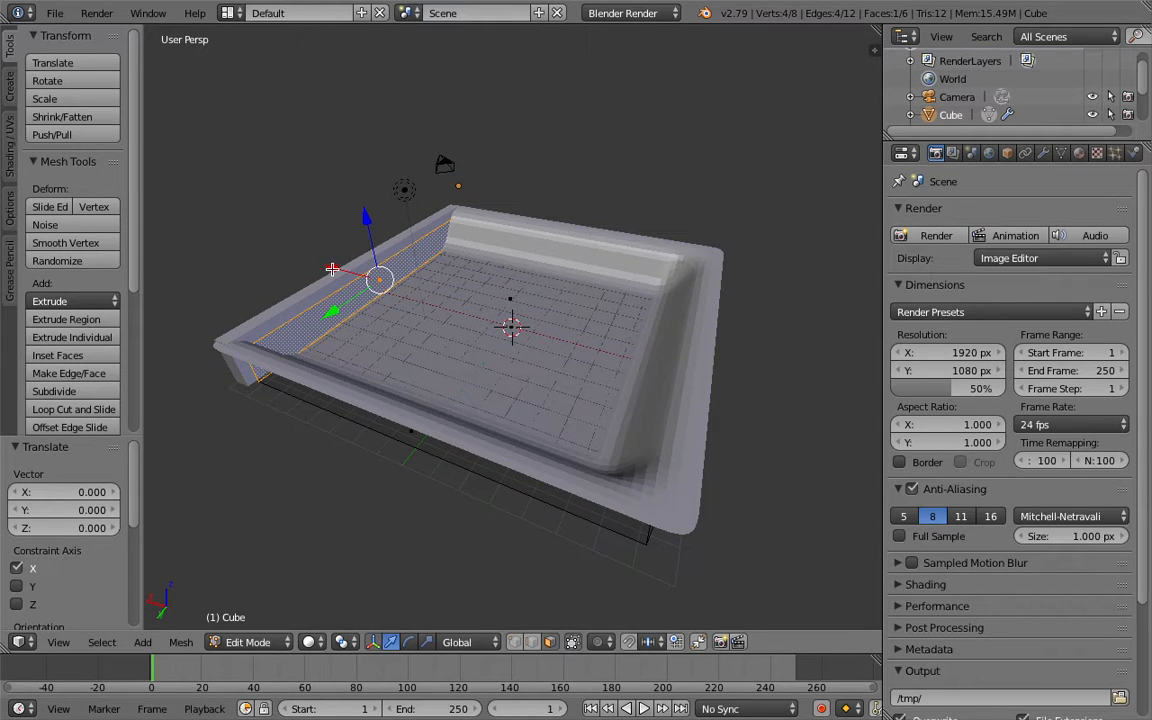
drag(334, 267, 333, 266)
mouse_move(333, 266)
middle_down()
mouse_move(546, 287)
mouse_move(560, 244)
mouse_move(553, 259)
mouse_move(548, 242)
mouse_move(526, 389)
middle_up()
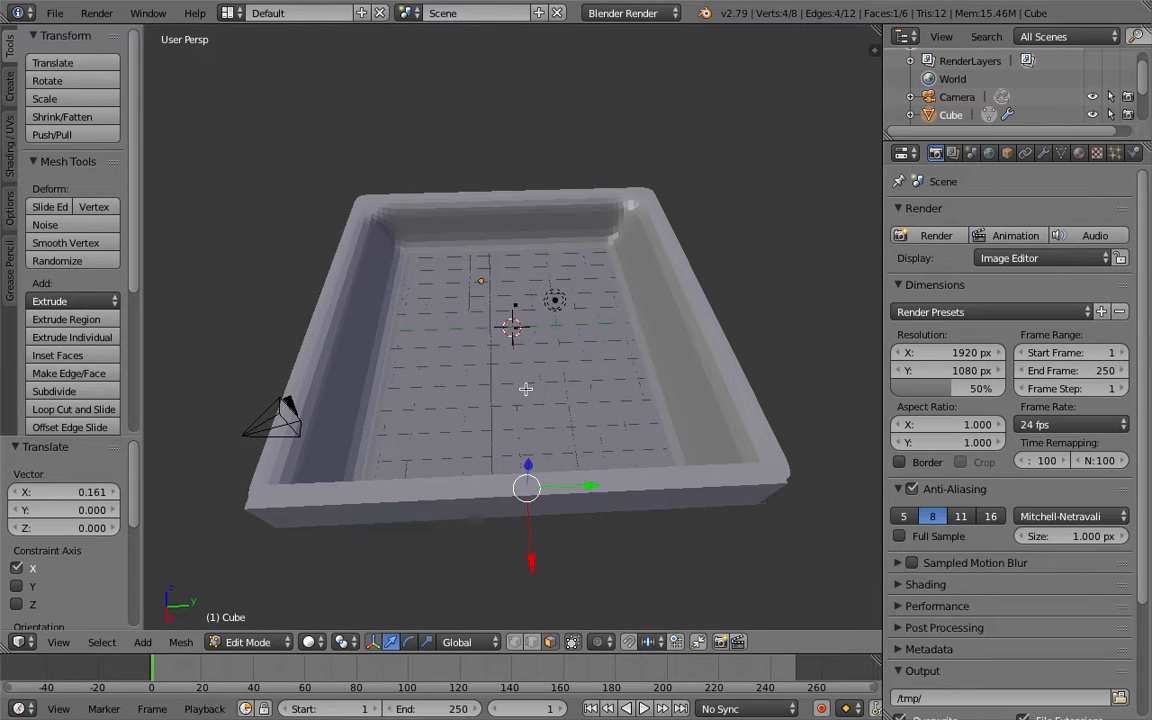
Step: Add a 32-vertex circle of radius 1 to the cube's mesh at the 3D cursor, fill it with a face, and return to Object Mode
key(shift+a)
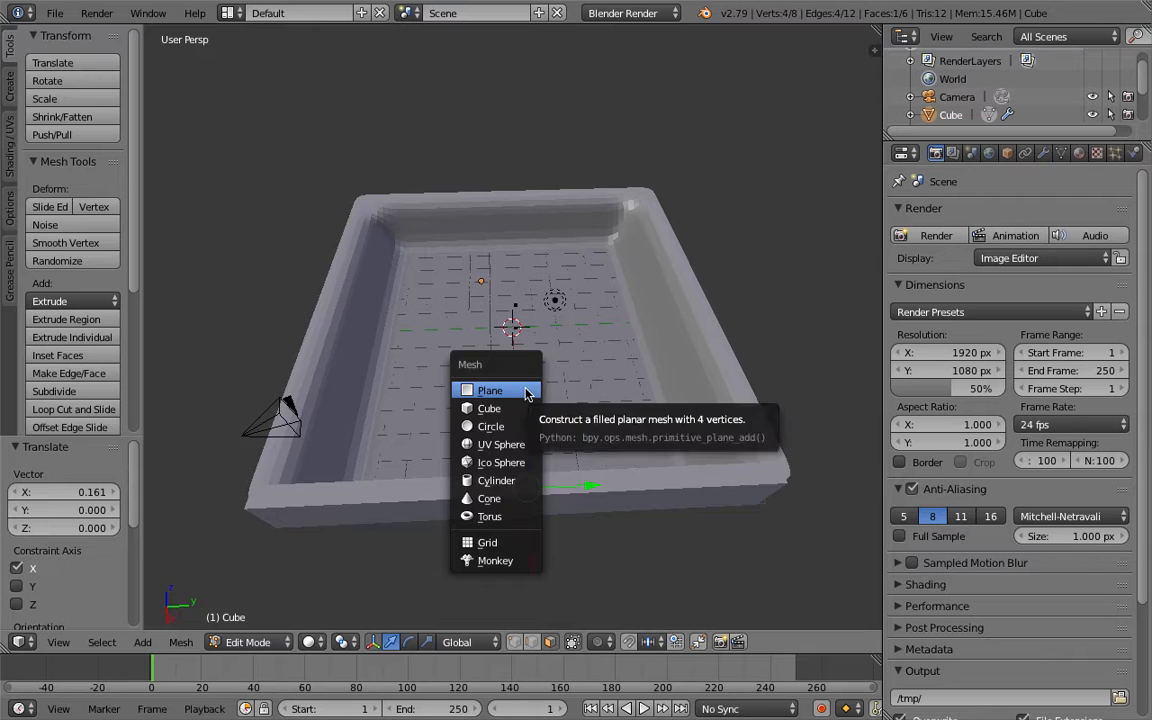
click(523, 427)
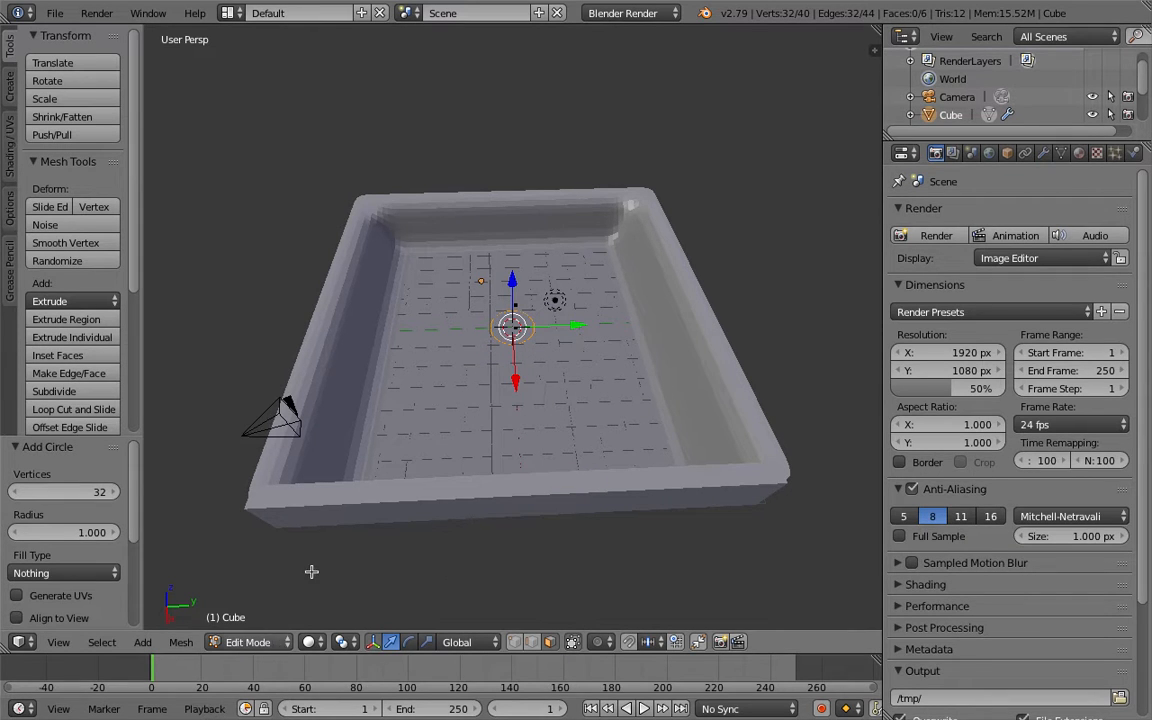
key(f)
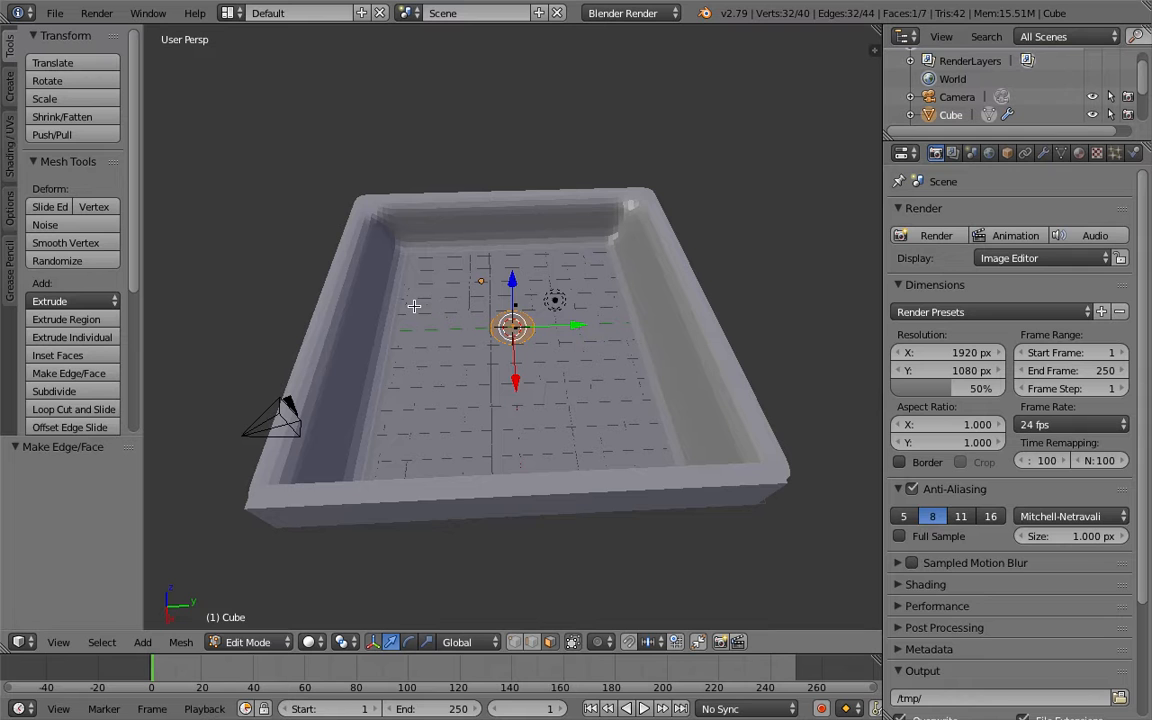
click(248, 642)
click(260, 617)
middle_drag(330, 320, 390, 362)
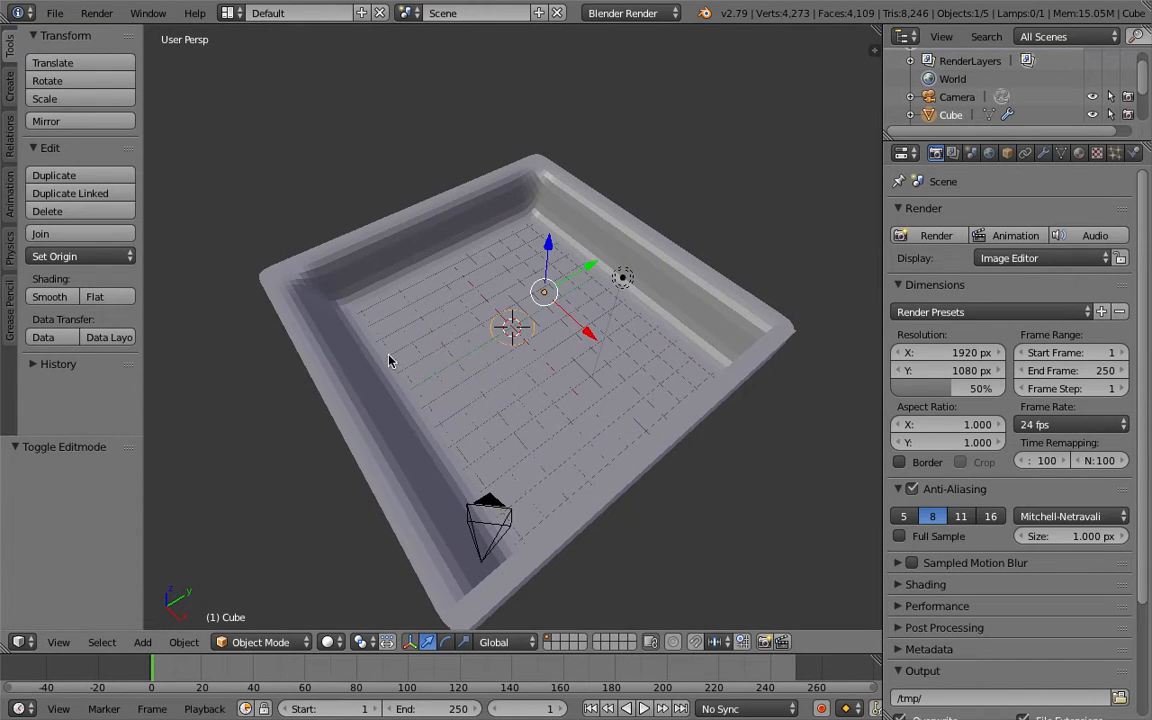
Step: Try to select the filled circle as a separate object, stepping back through recent changes and checking in wireframe display
right_click(527, 337)
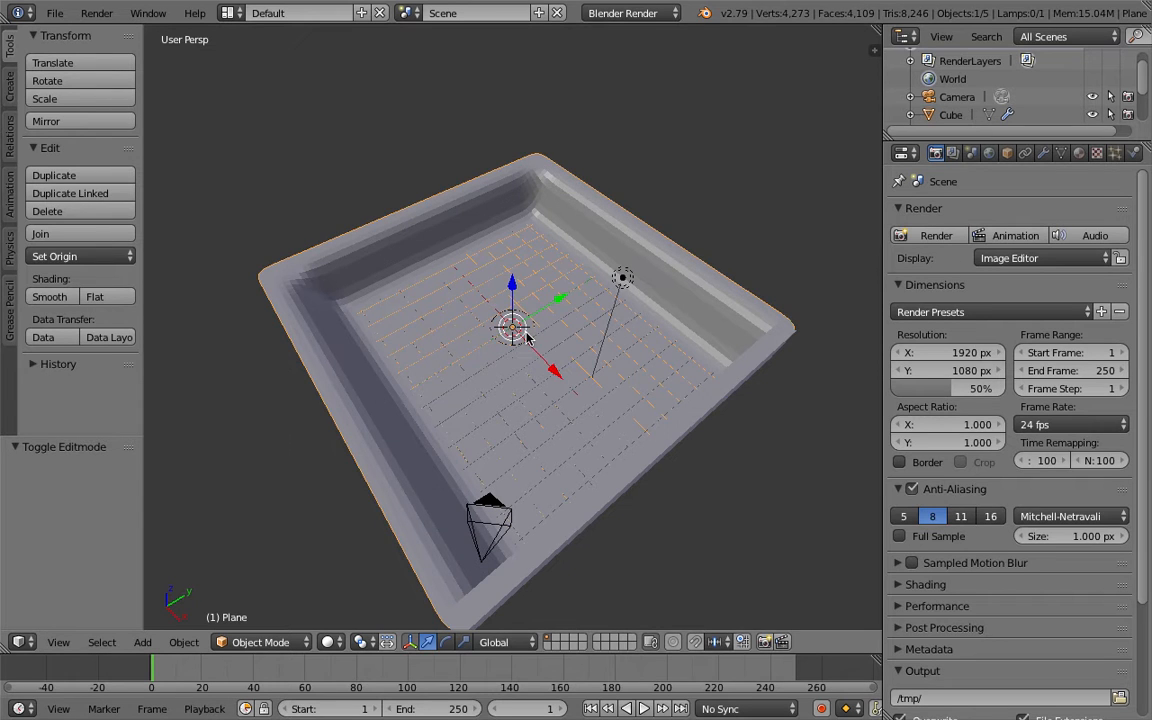
right_click(527, 337)
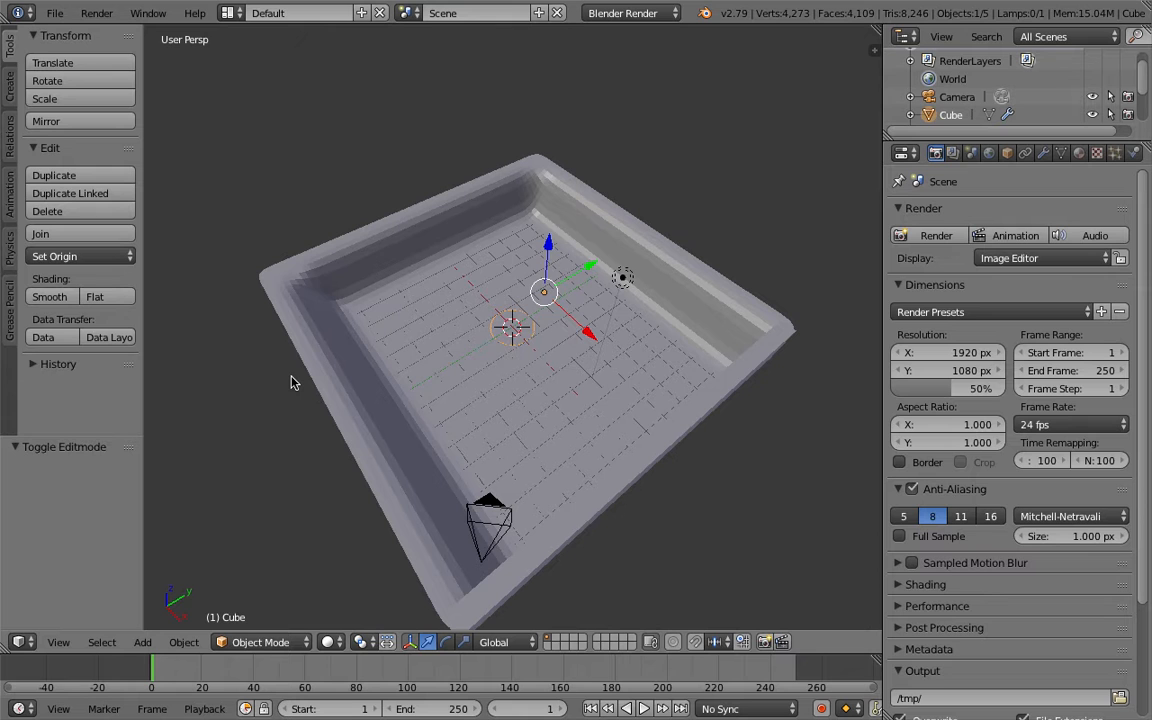
key(ctrl+z)
key(z)
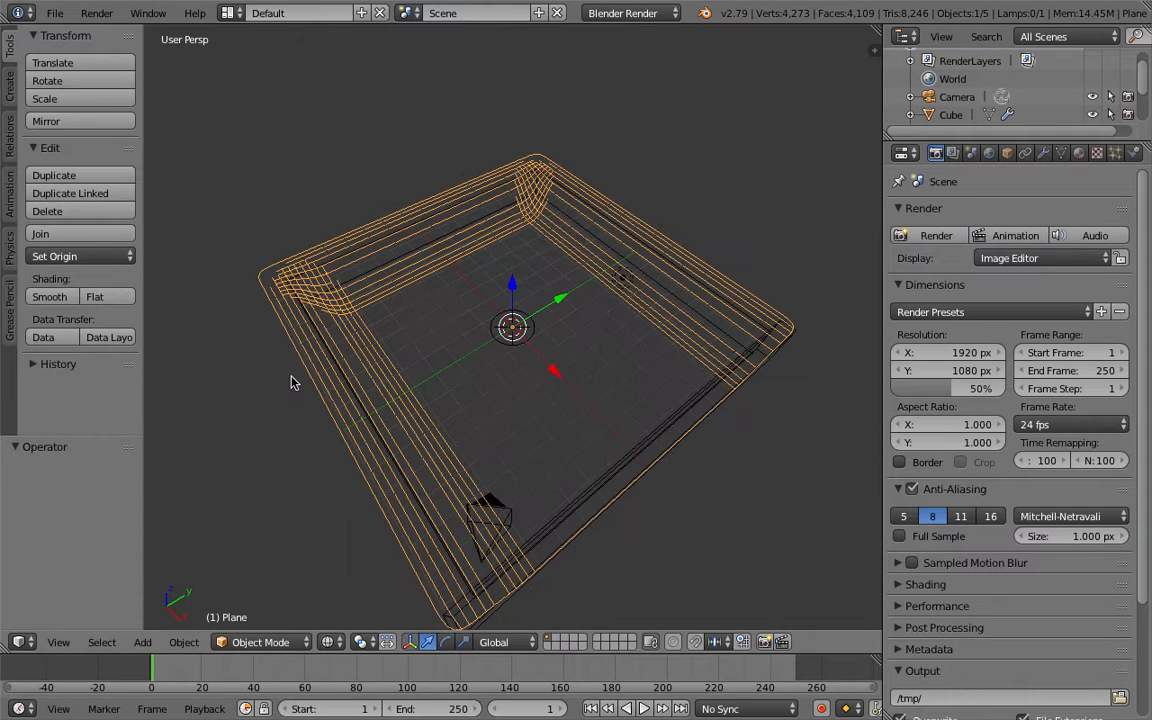
key(ctrl+z)
key(ctrl+z)
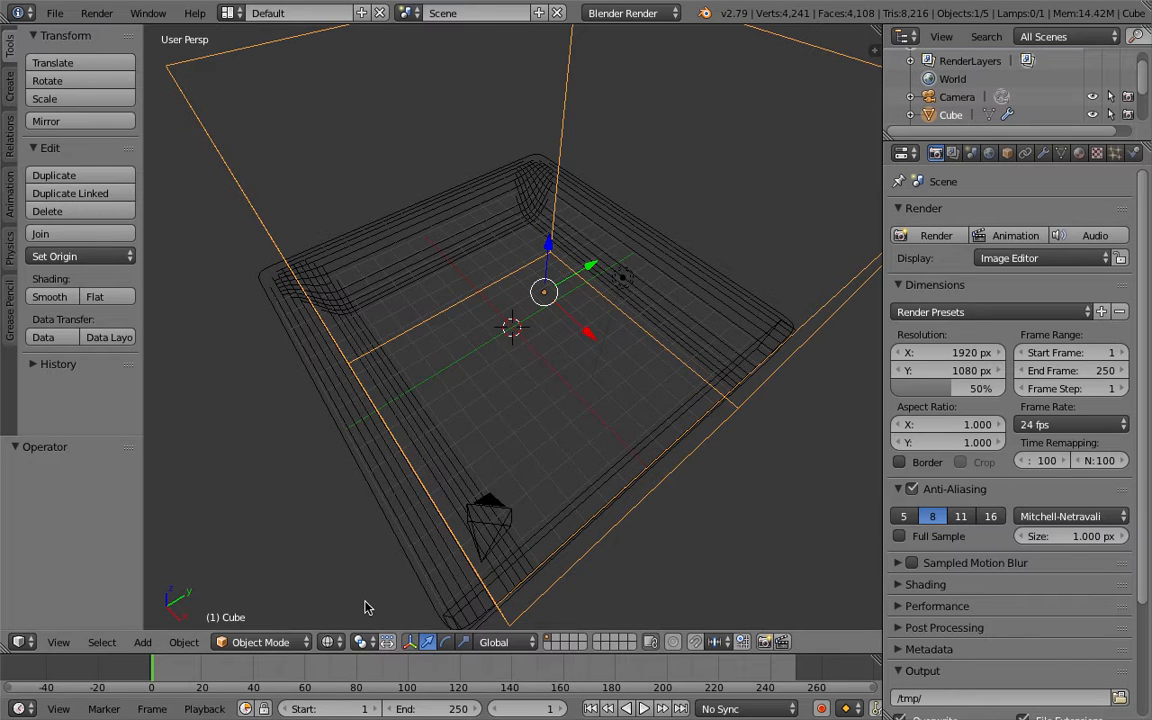
key(z)
middle_drag(365, 607, 350, 580)
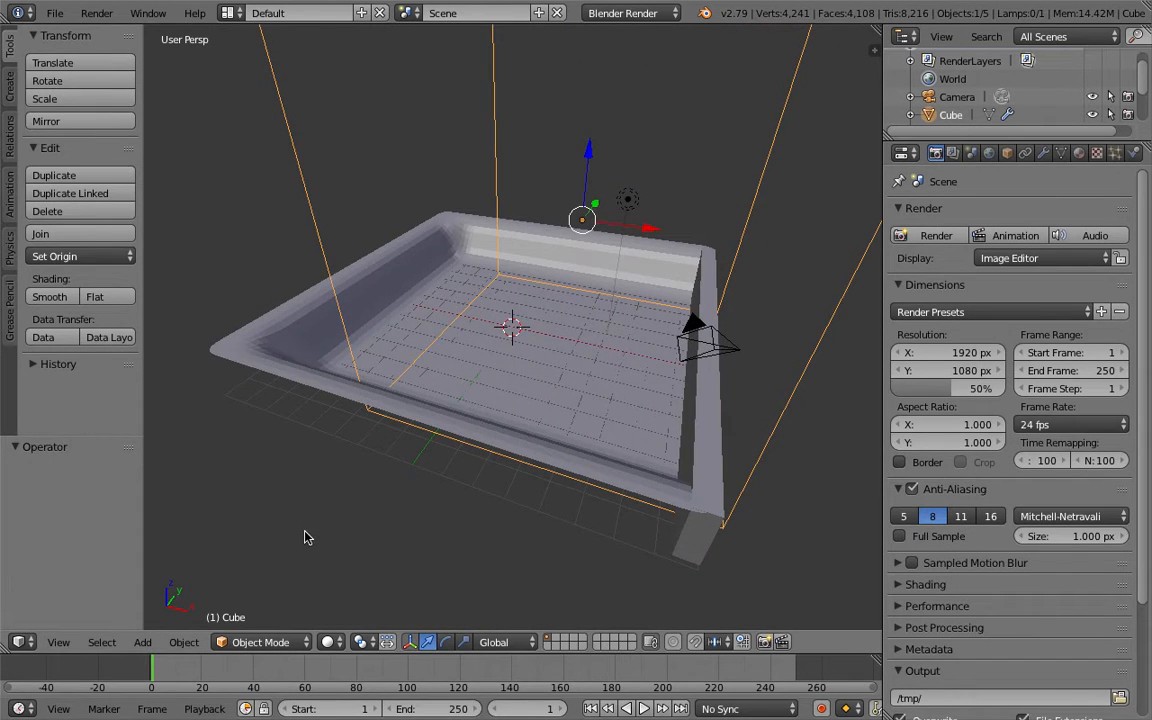
key(ctrl+z)
middle_drag(307, 537, 307, 553)
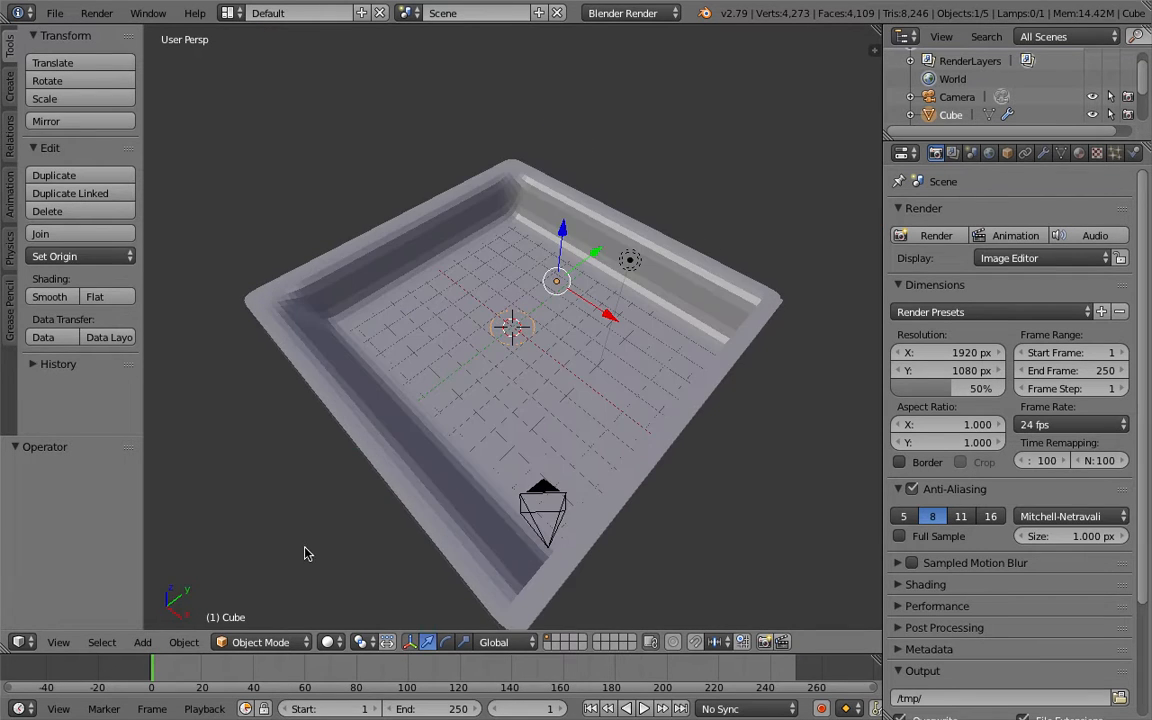
Step: Enter the cube's Edit Mode and try to select the filled circle's face at the centre of the basin floor
click(272, 642)
click(262, 600)
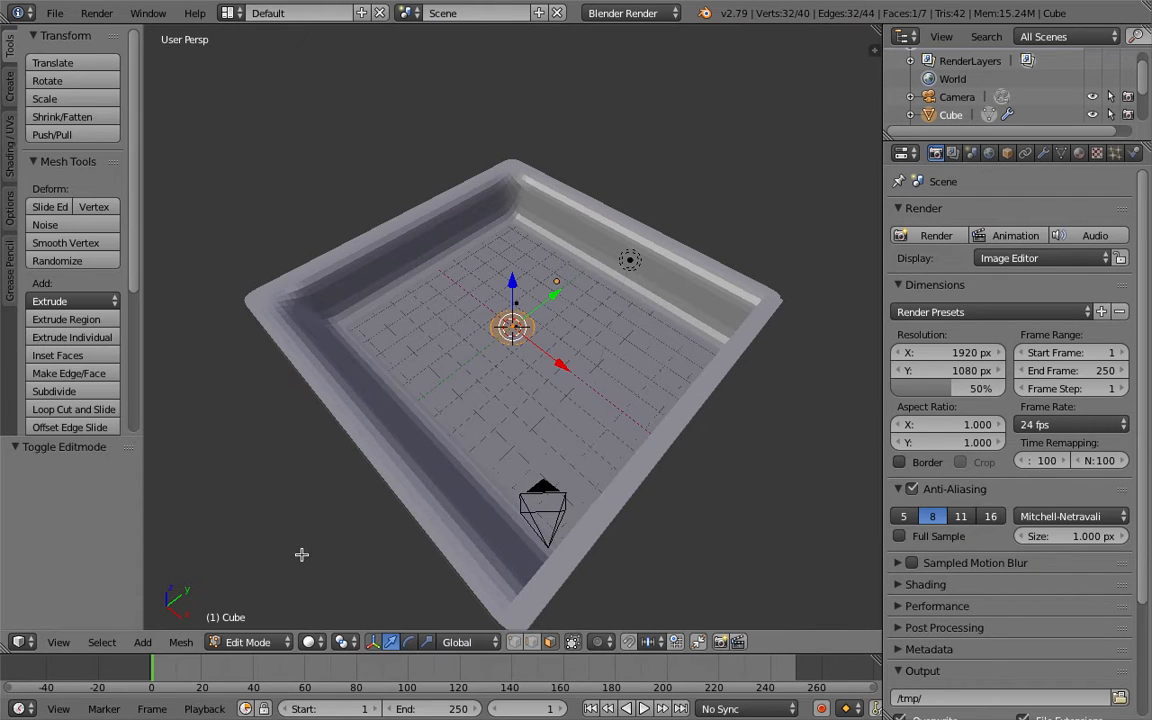
right_click(519, 338)
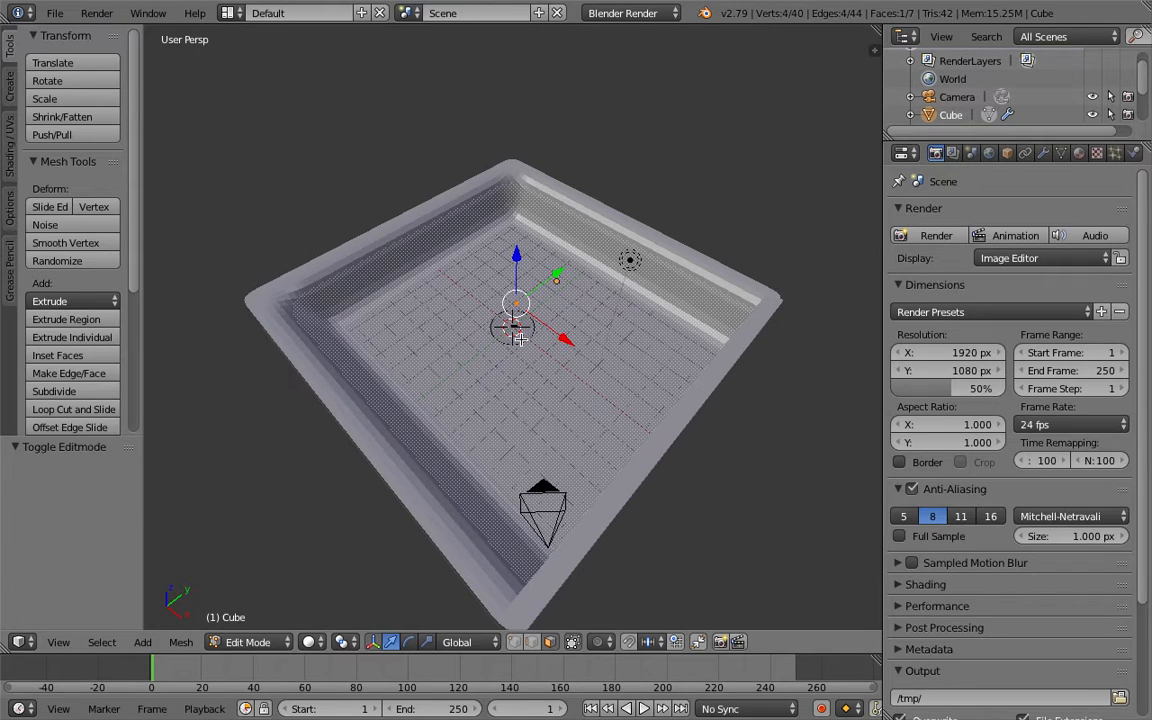
scroll(519, 338, up, 8)
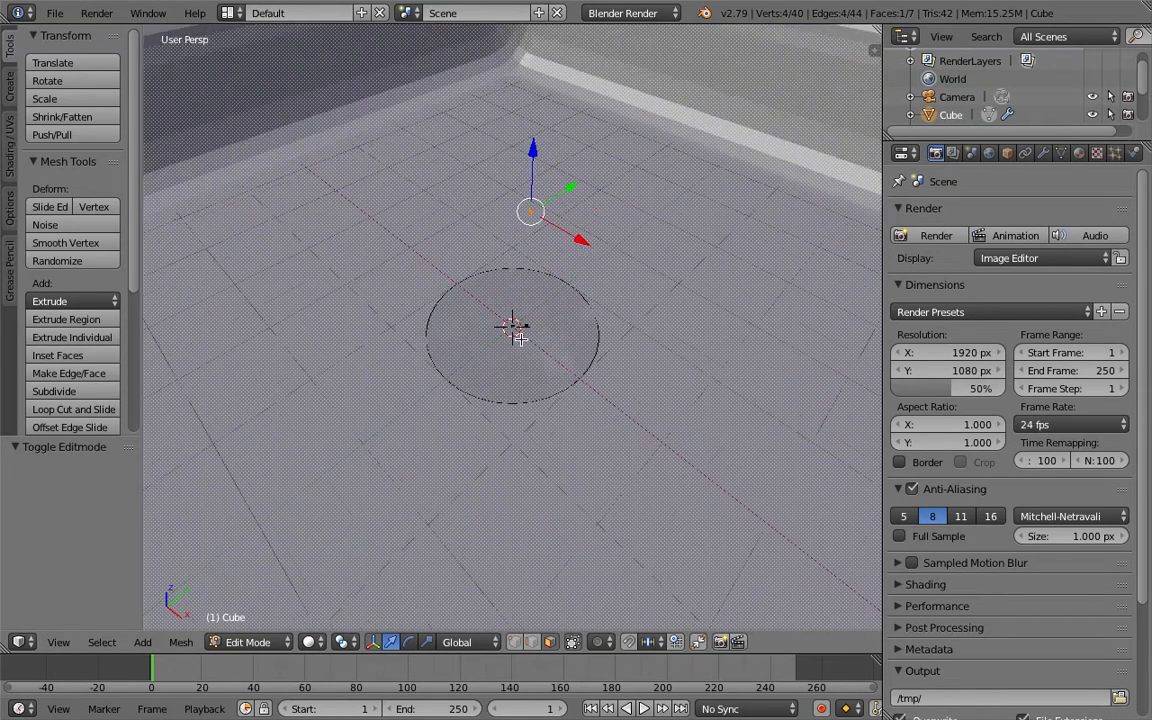
key(KP_Decimal)
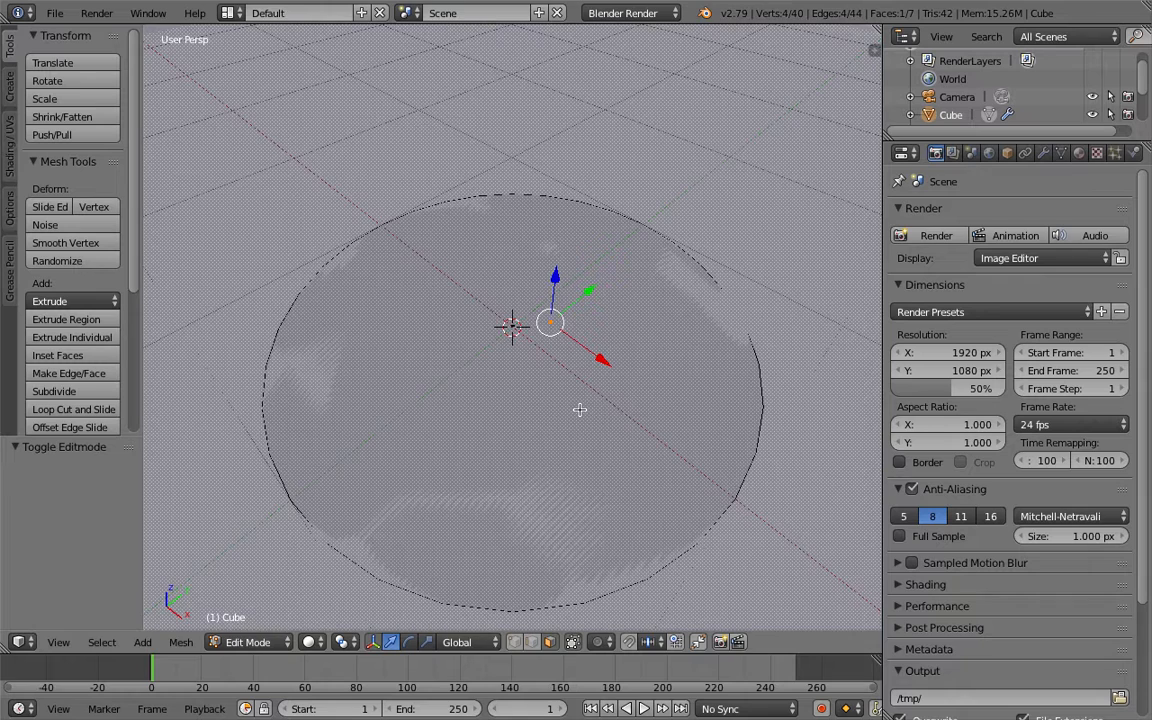
middle_drag(509, 431, 509, 345)
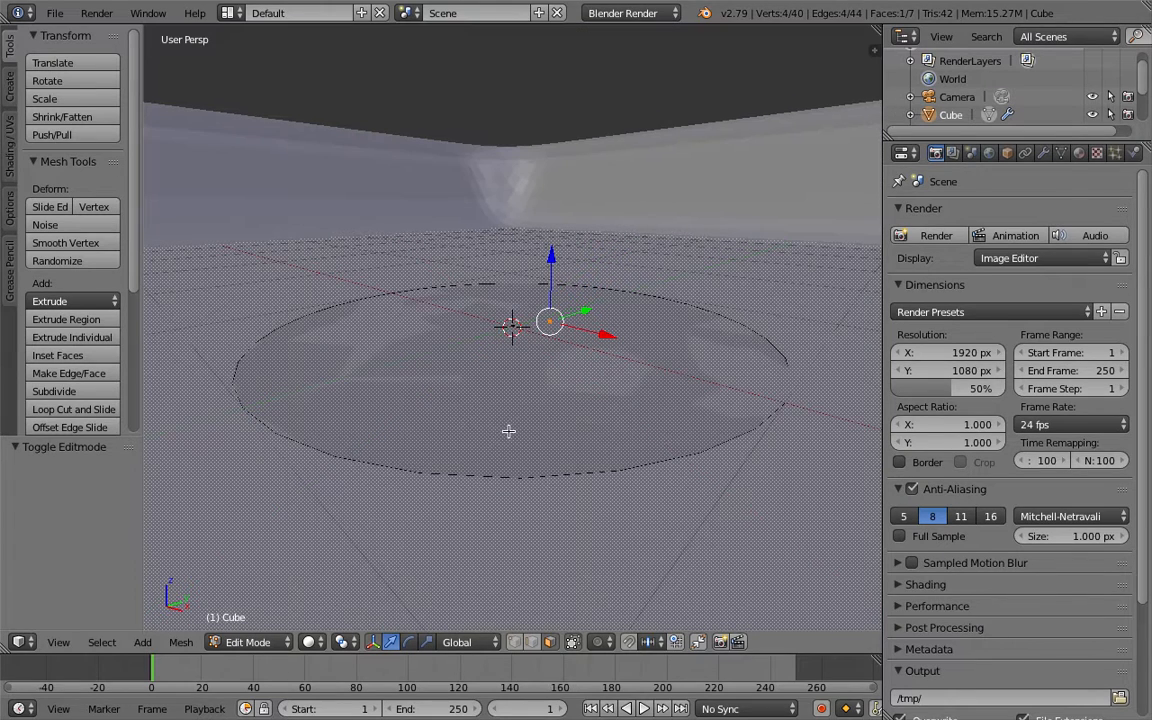
click(508, 431)
click(513, 331)
scroll(482, 435, down, 6)
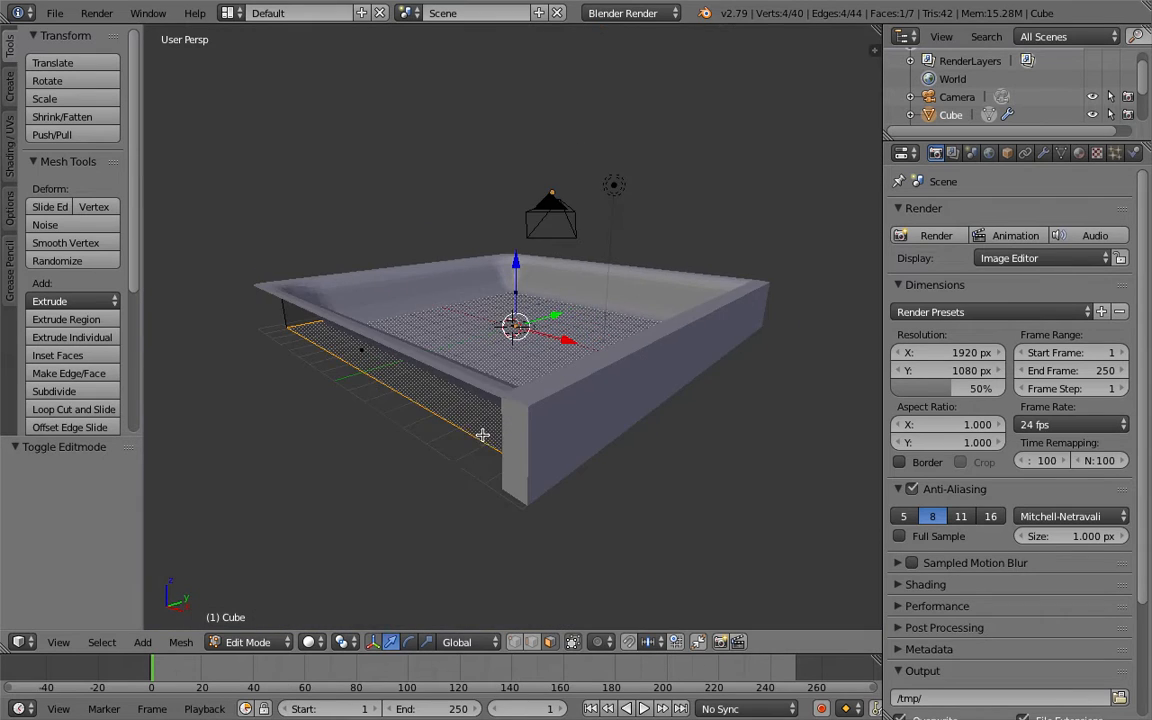
middle_drag(435, 483, 480, 453)
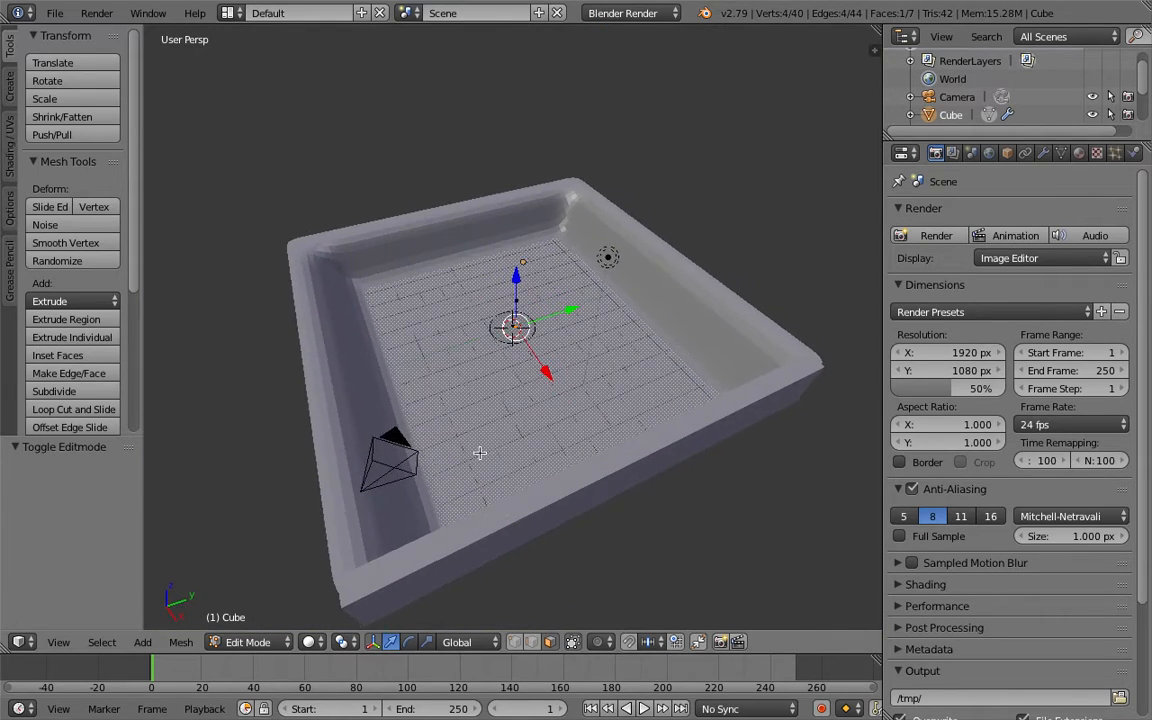
Step: Try to select the circle's linked geometry in a close-up view and return the cube to Object Mode
scroll(482, 451, up, 4)
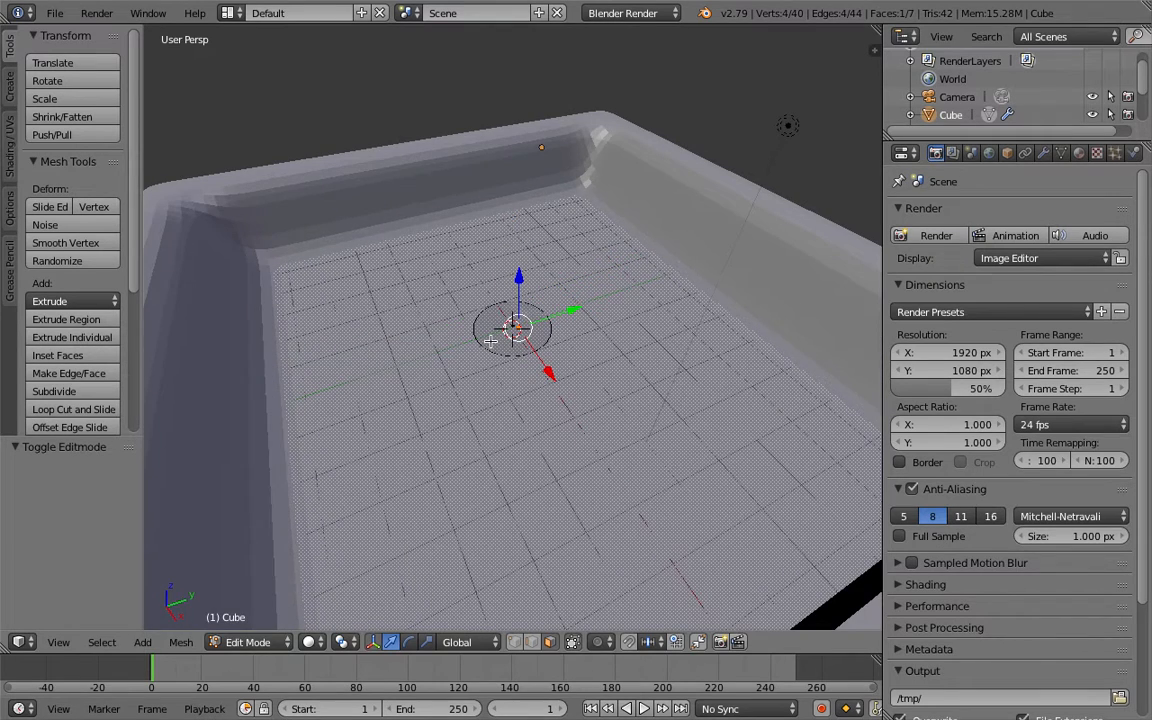
key(l)
scroll(490, 339, up, 10)
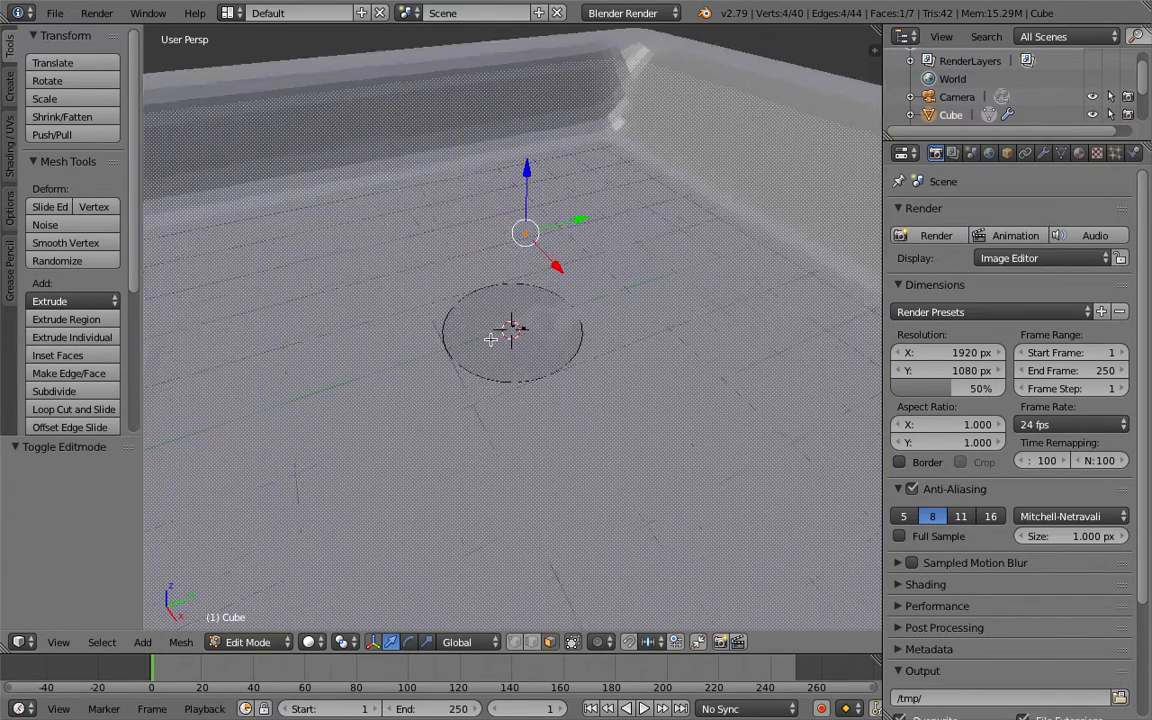
key(a)
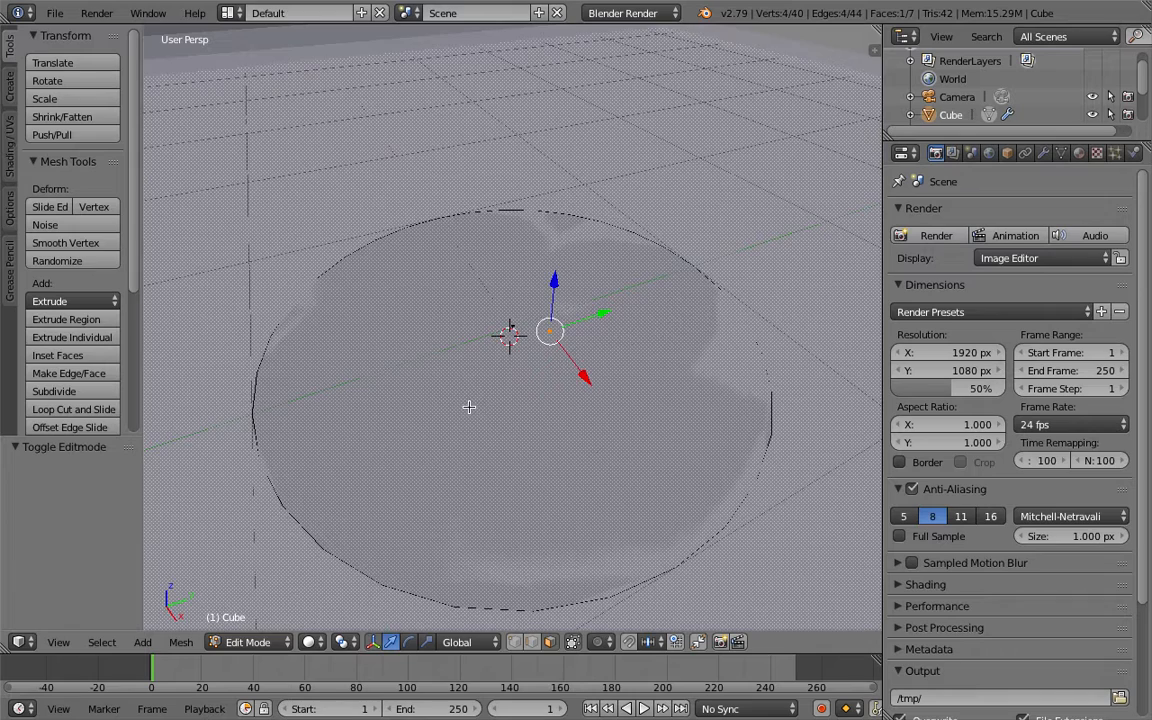
scroll(469, 426, down, 8)
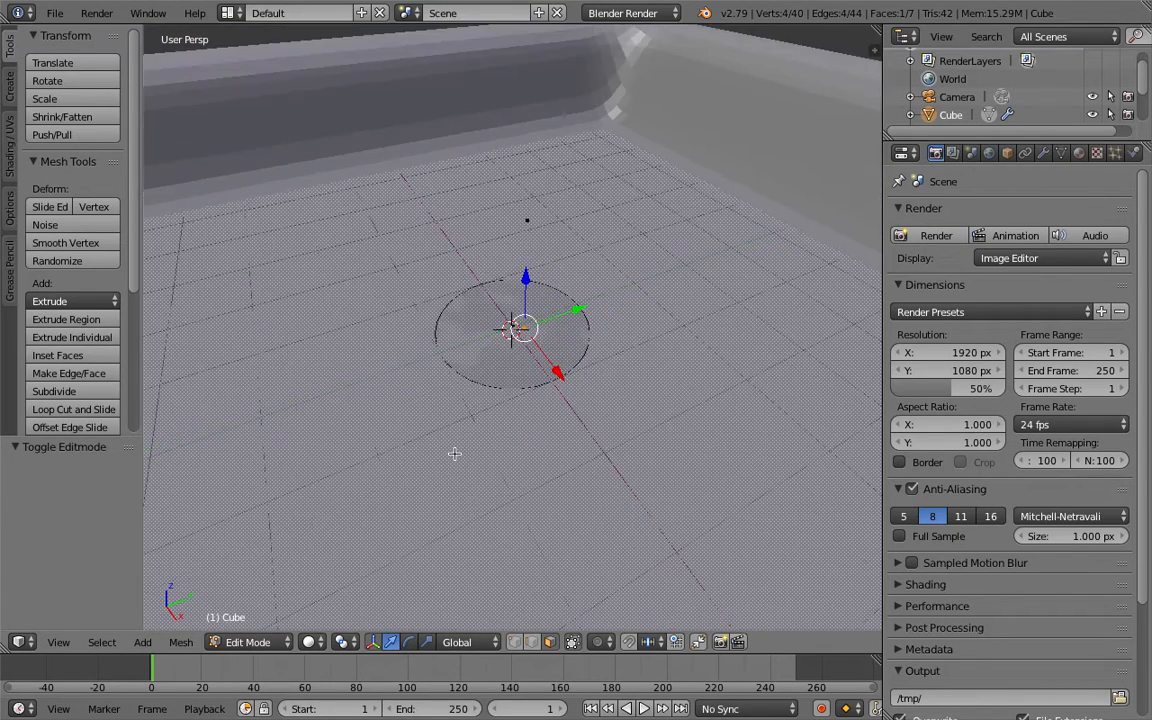
scroll(454, 454, down, 8)
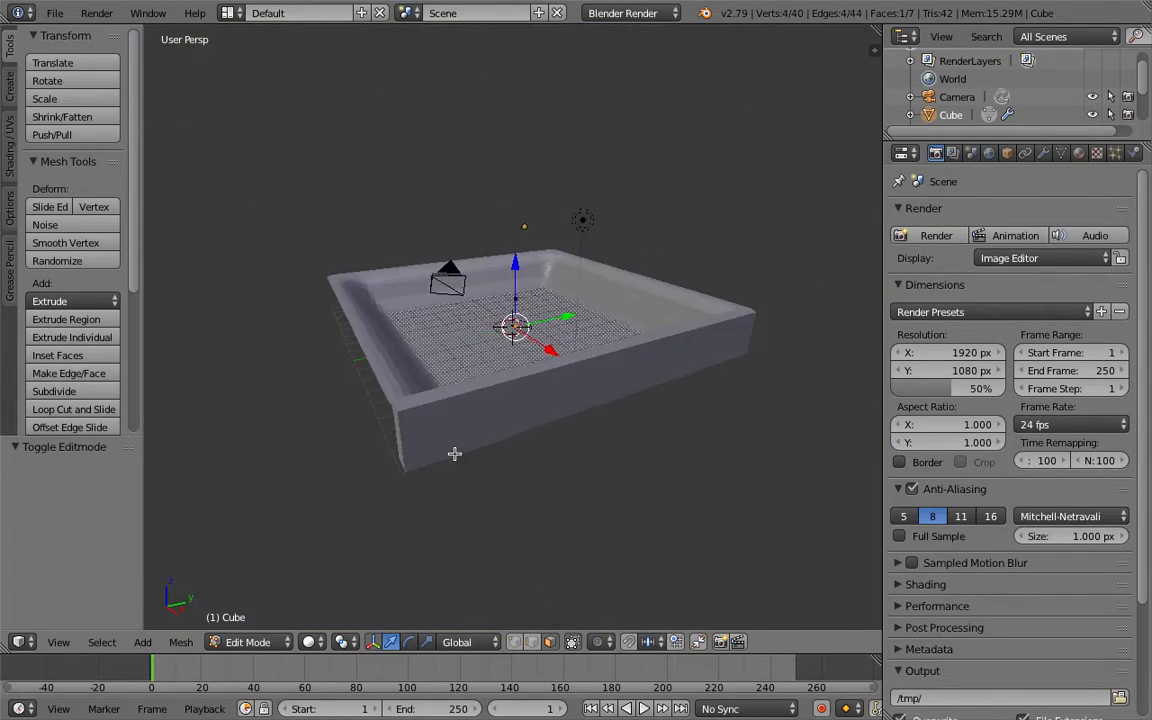
middle_drag(454, 454, 380, 440)
mouse_move(501, 330)
middle_down()
mouse_move(558, 262)
mouse_move(552, 315)
mouse_move(498, 326)
mouse_move(470, 370)
middle_up()
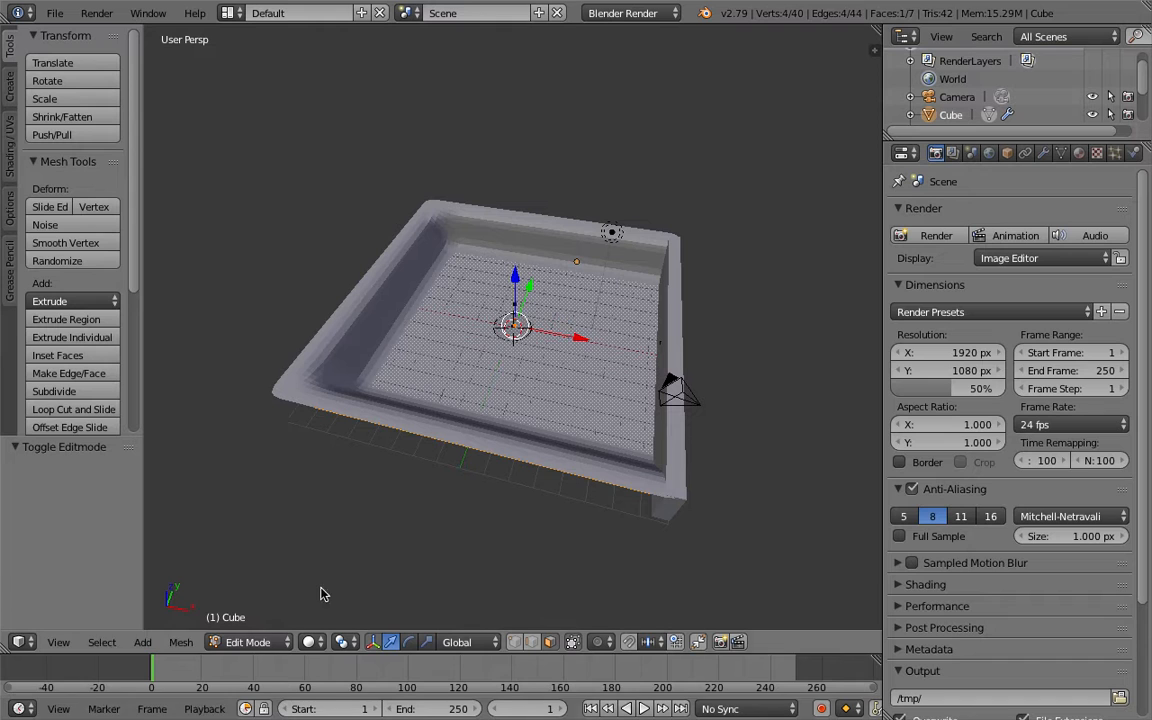
click(232, 641)
click(259, 621)
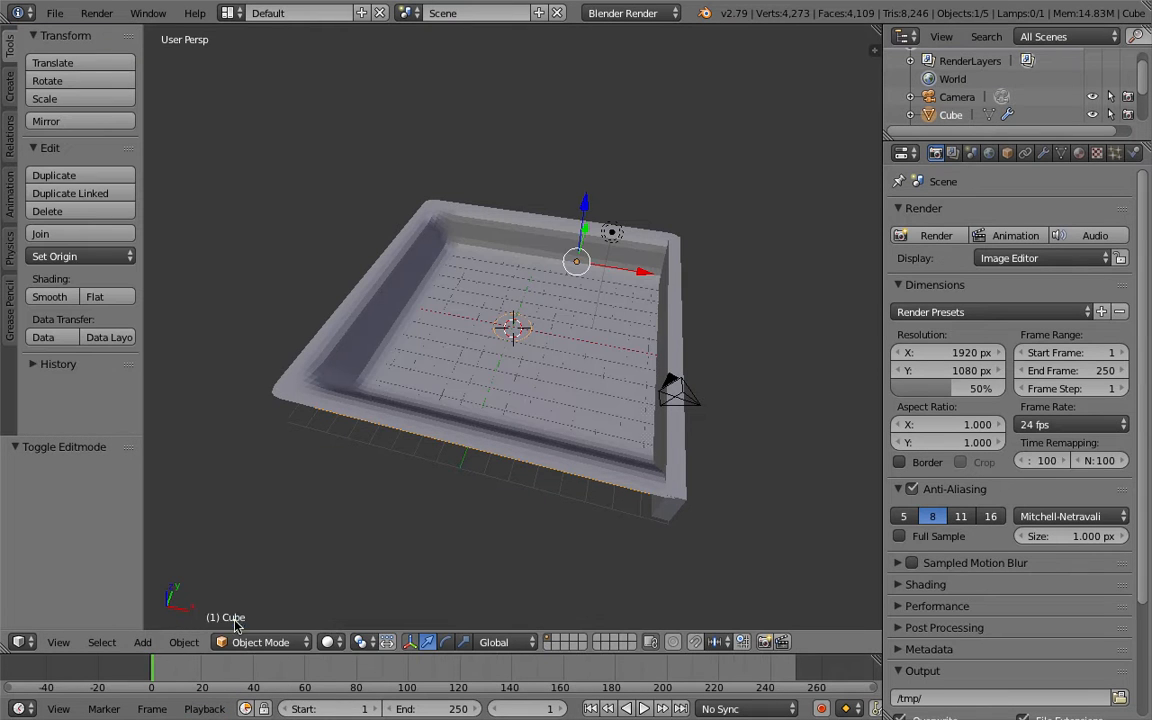
Step: Add a separate 32-vertex circle of radius 1 at the 3D cursor and fill it with a face in Edit Mode
key(shift+a)
mouse_move(375, 404)
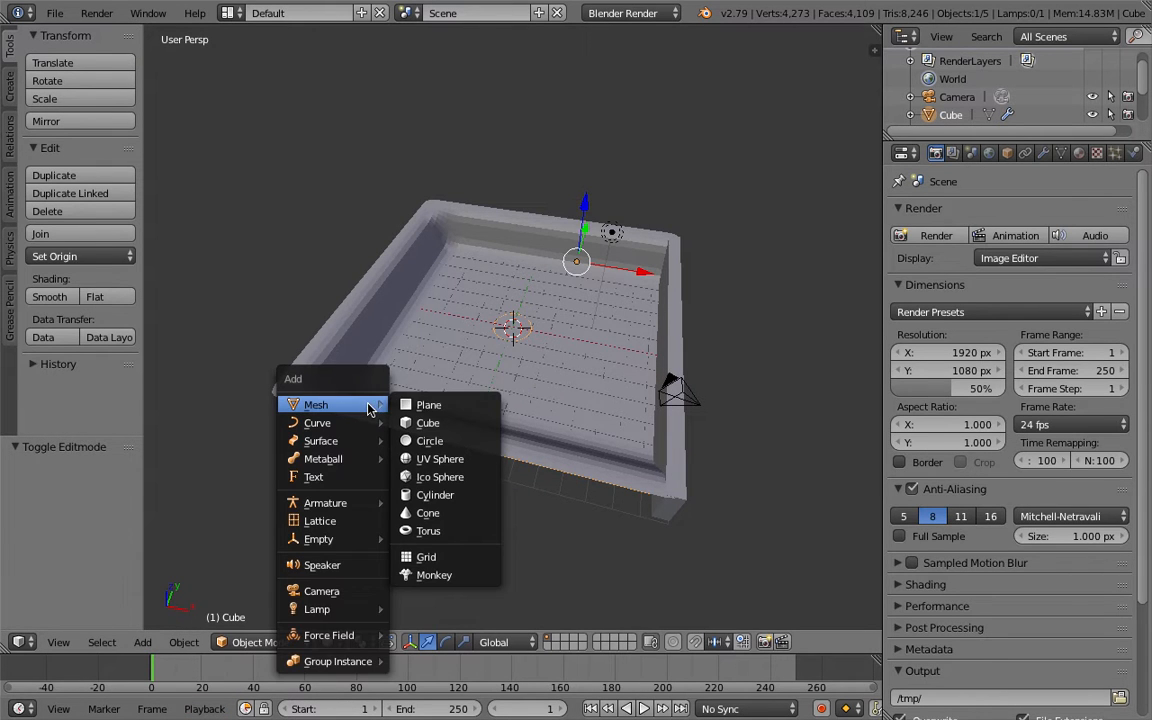
click(440, 441)
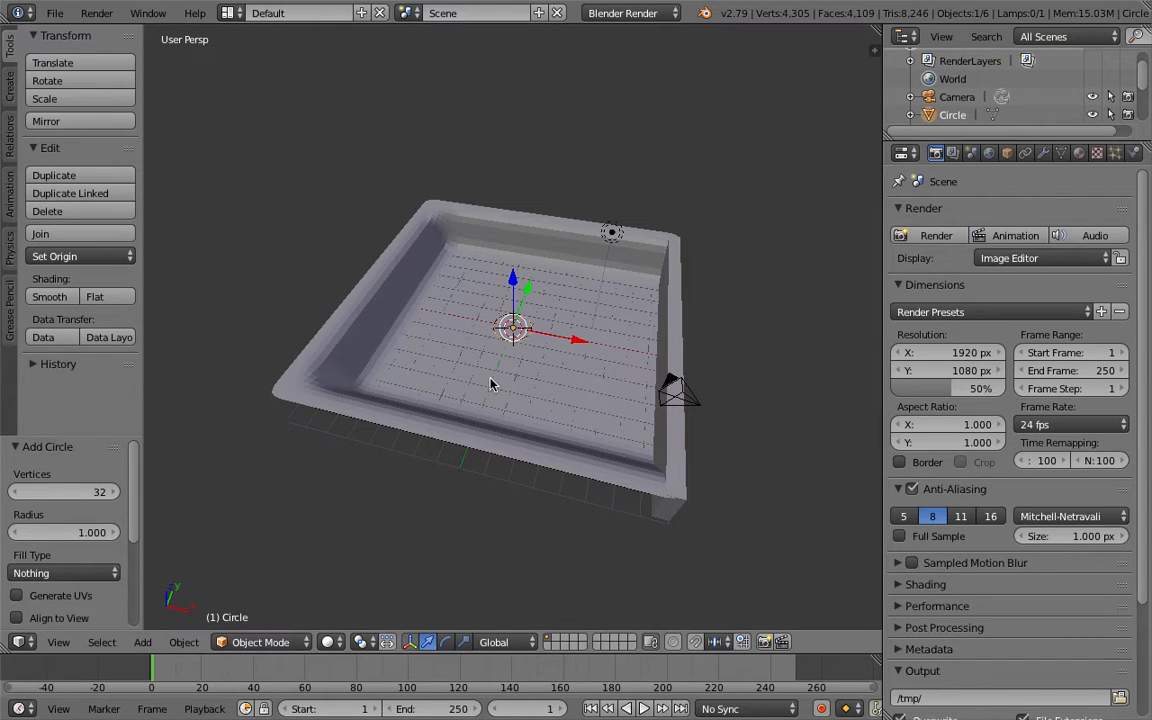
key(ctrl+Tab)
click(247, 546)
key(f)
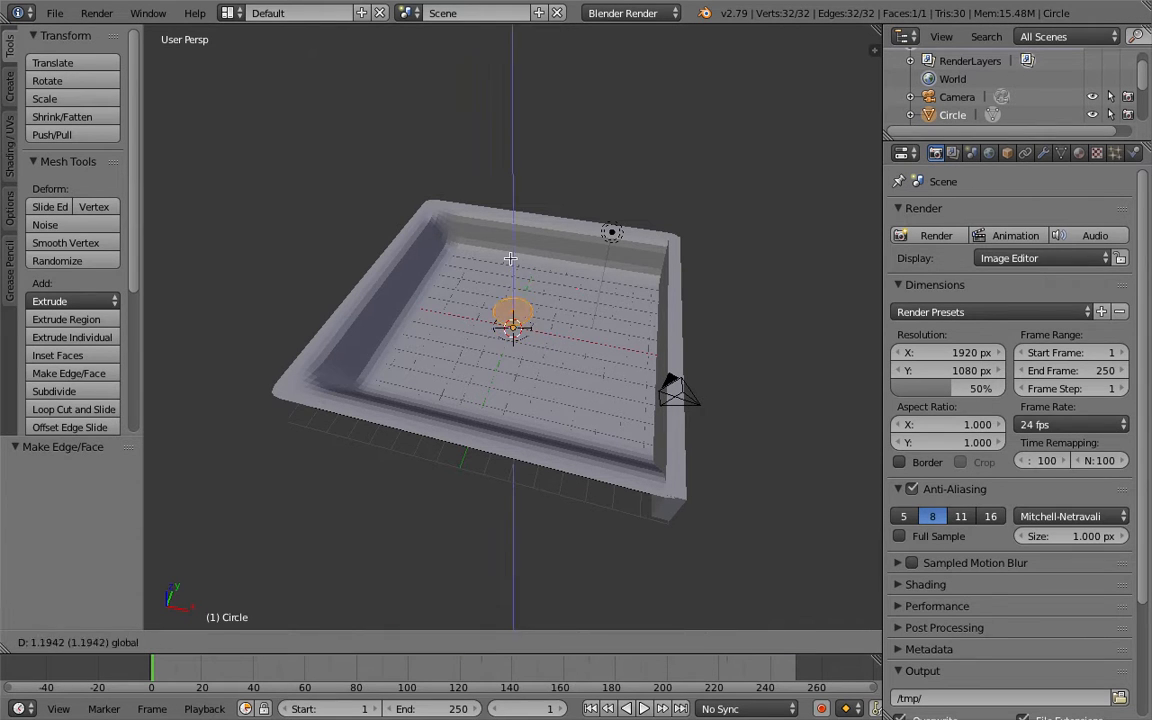
Step: Raise the circle's face and move it about -4.8 along X towards the basin wall, and rotate it 90° about the global Y axis
drag(511, 276, 522, 227)
drag(581, 289, 483, 283)
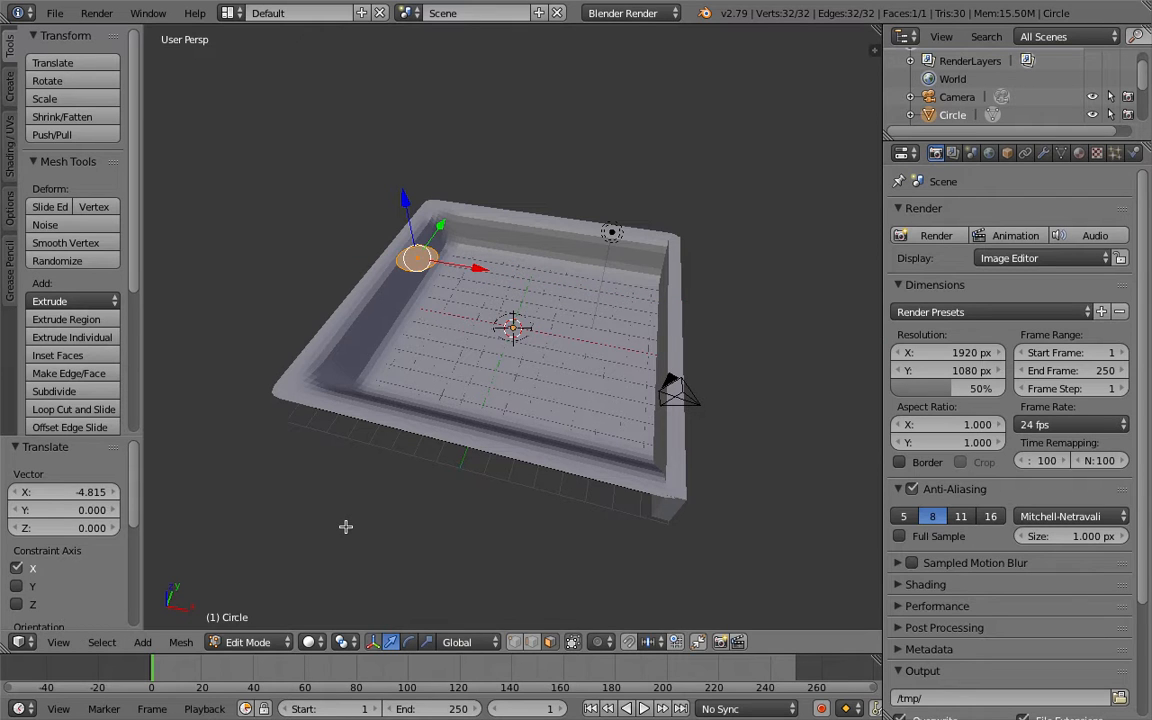
key(r)
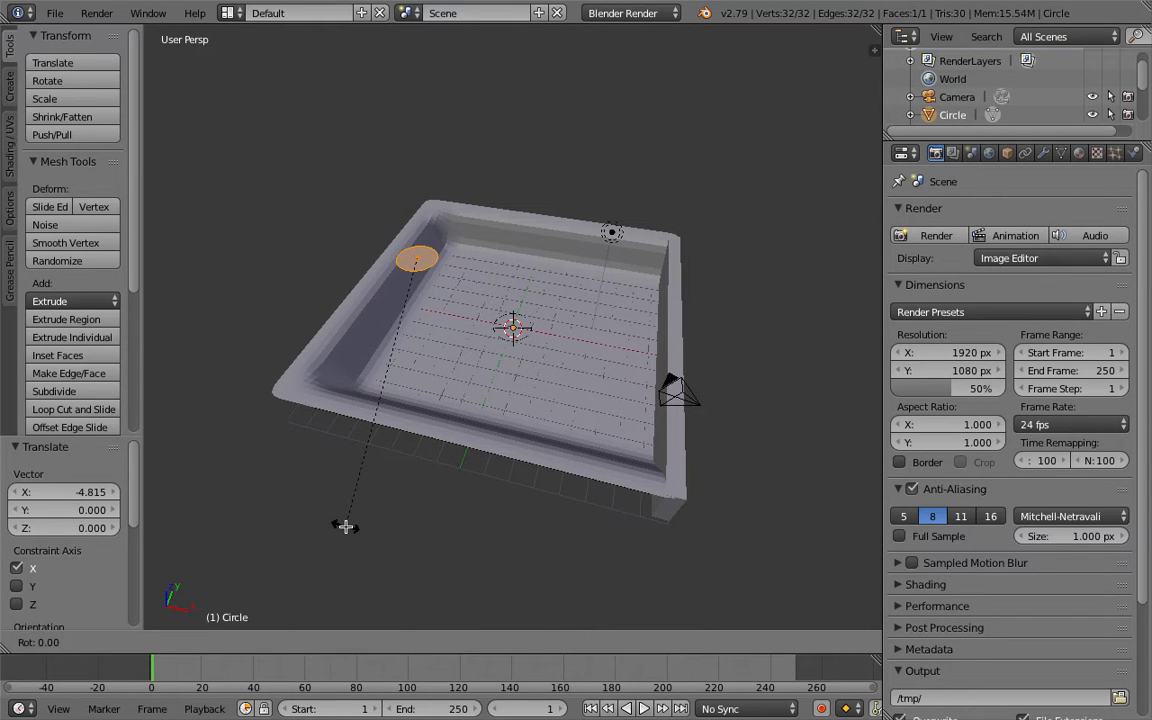
text(x)
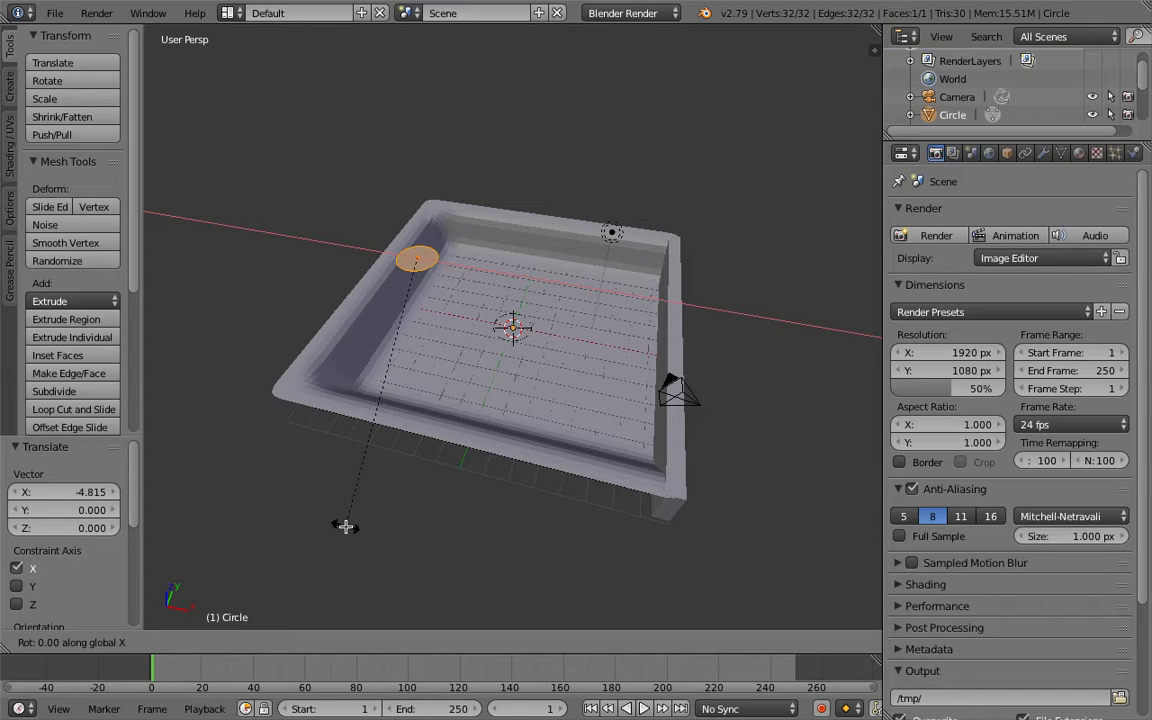
text(90)
key(BackSpace)
key(BackSpace)
text(y90)
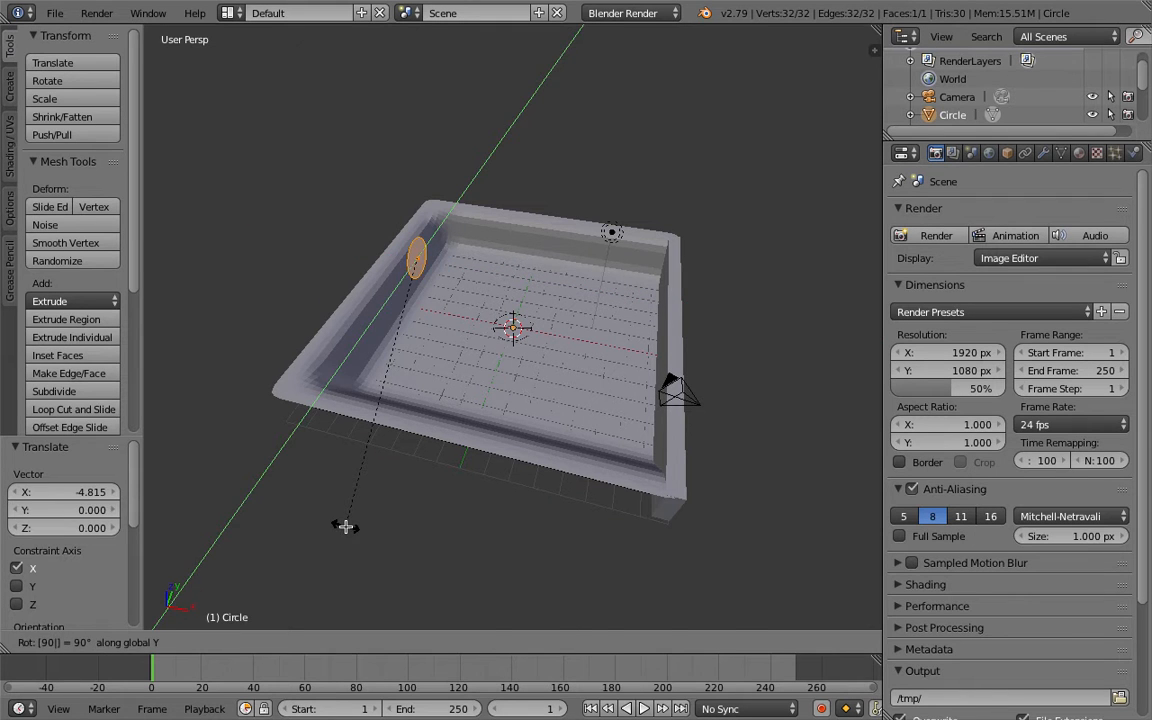
key(Return)
Step: Lower the upright circle about 2.2 along Z and adjust its X position so it sits against the basin's inner wall
middle_drag(366, 307, 487, 301)
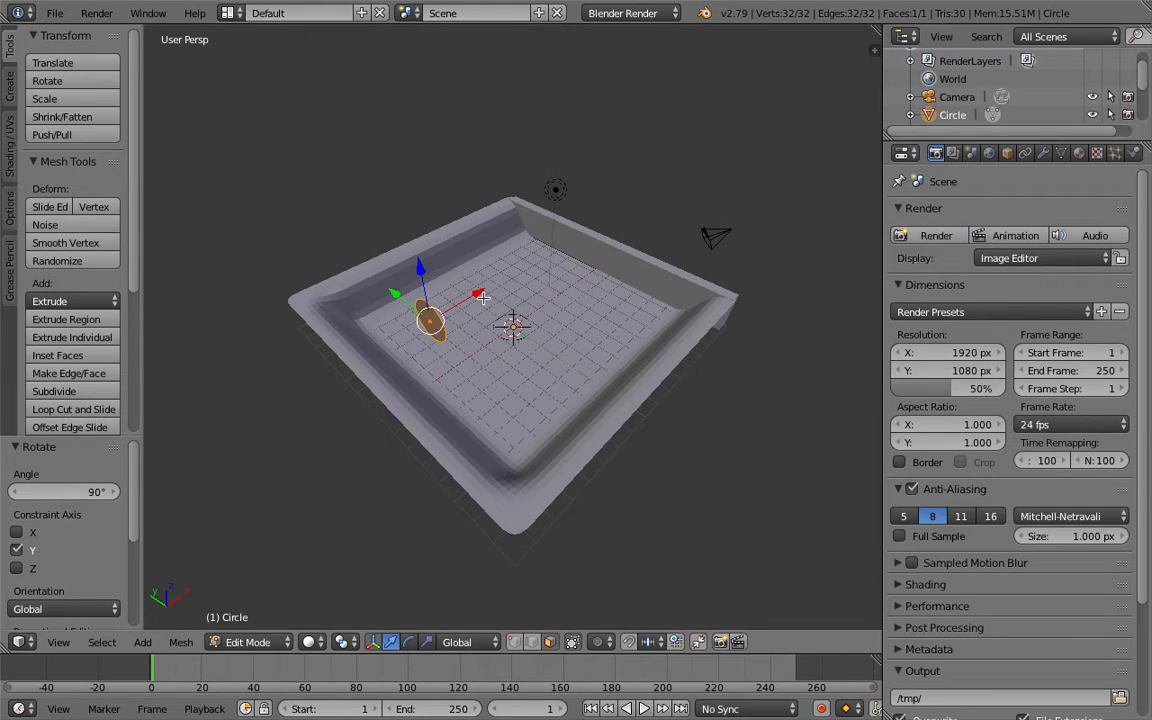
drag(421, 270, 425, 306)
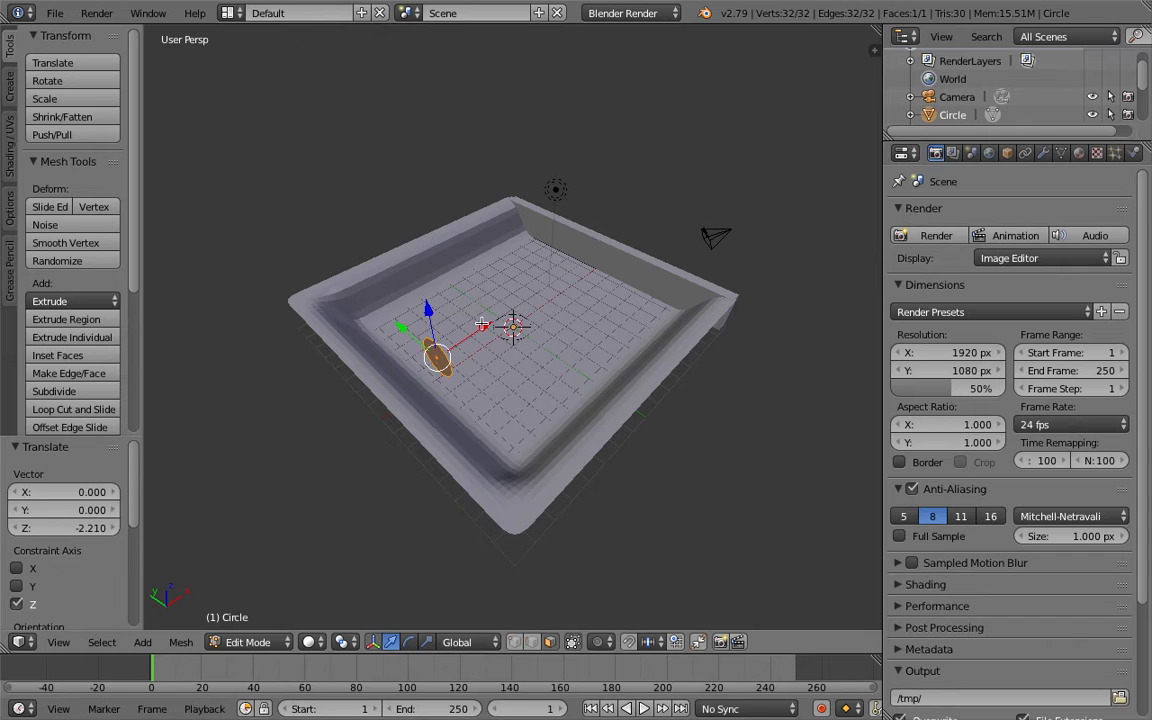
drag(488, 327, 462, 339)
middle_drag(462, 338, 462, 338)
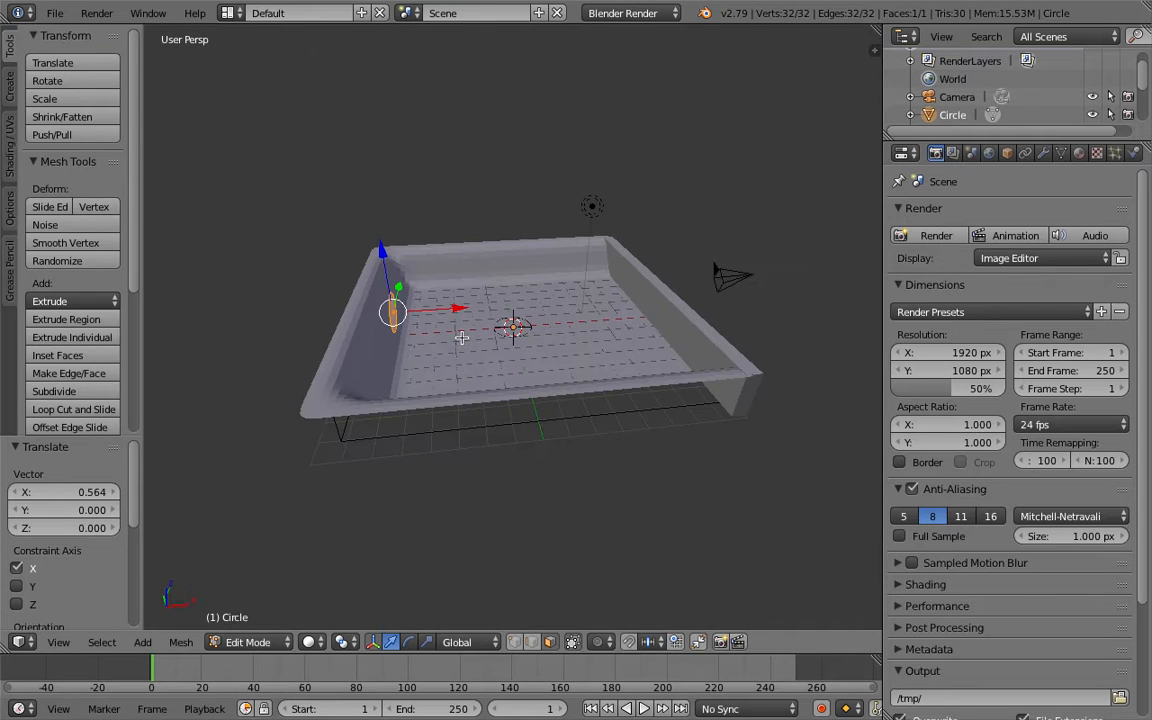
Step: Enable Fluid physics for the circle and set its fluid type to Inflow
click(1133, 152)
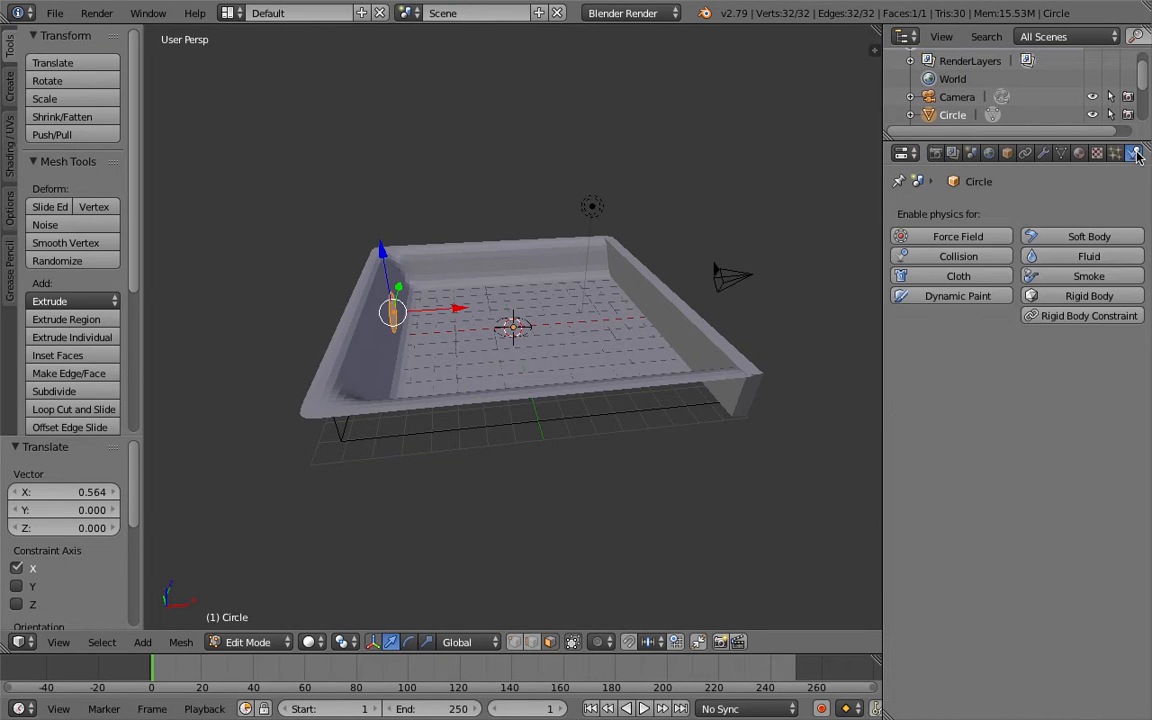
click(1087, 257)
click(1054, 370)
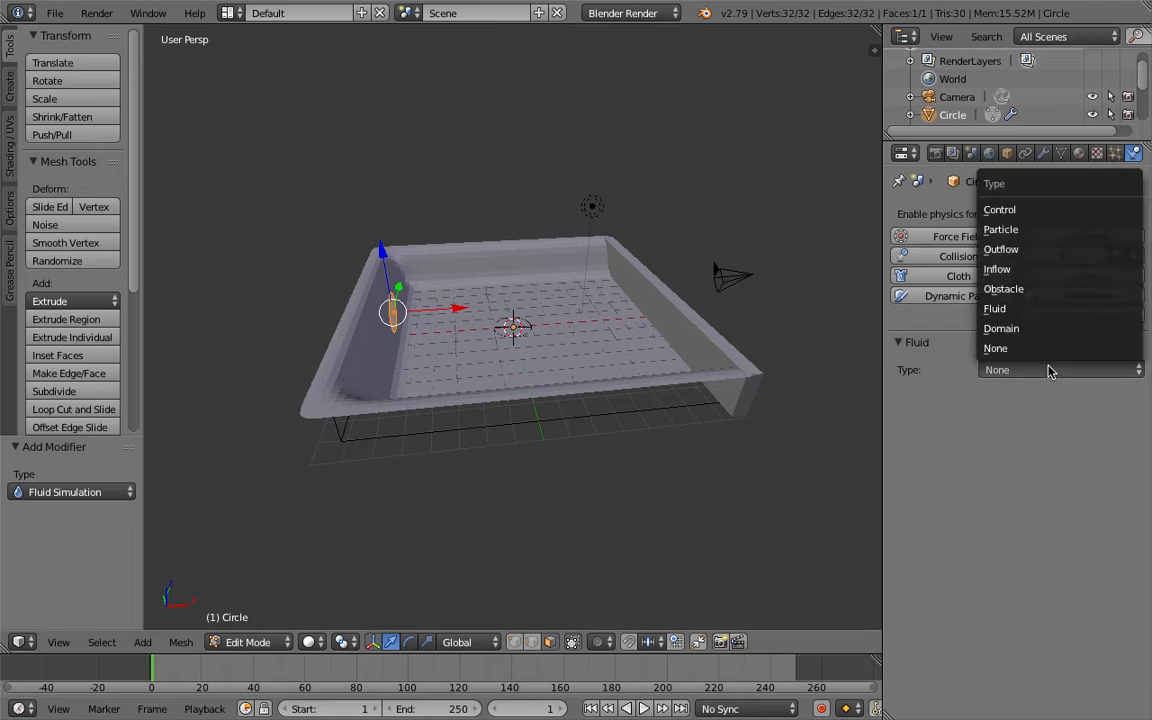
click(1040, 270)
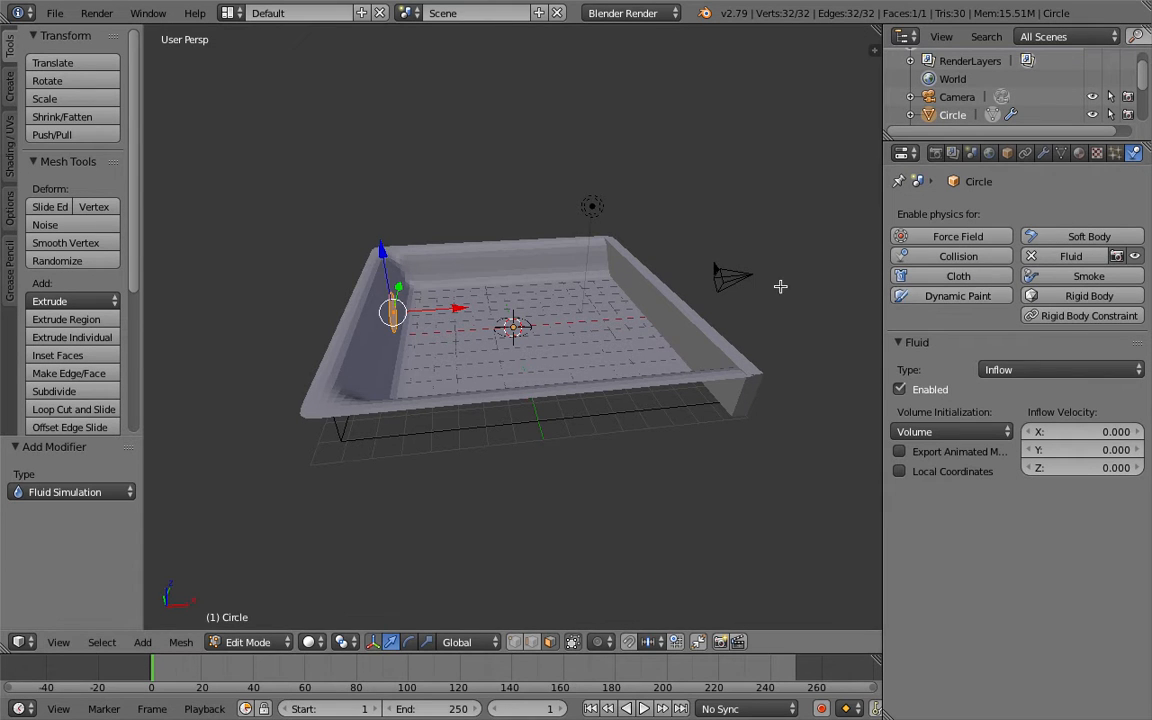
Step: Lower the inflow circle about 0.1 along Z and scale it down to about 0.66
middle_drag(625, 345, 631, 285)
scroll(632, 285, up, 5)
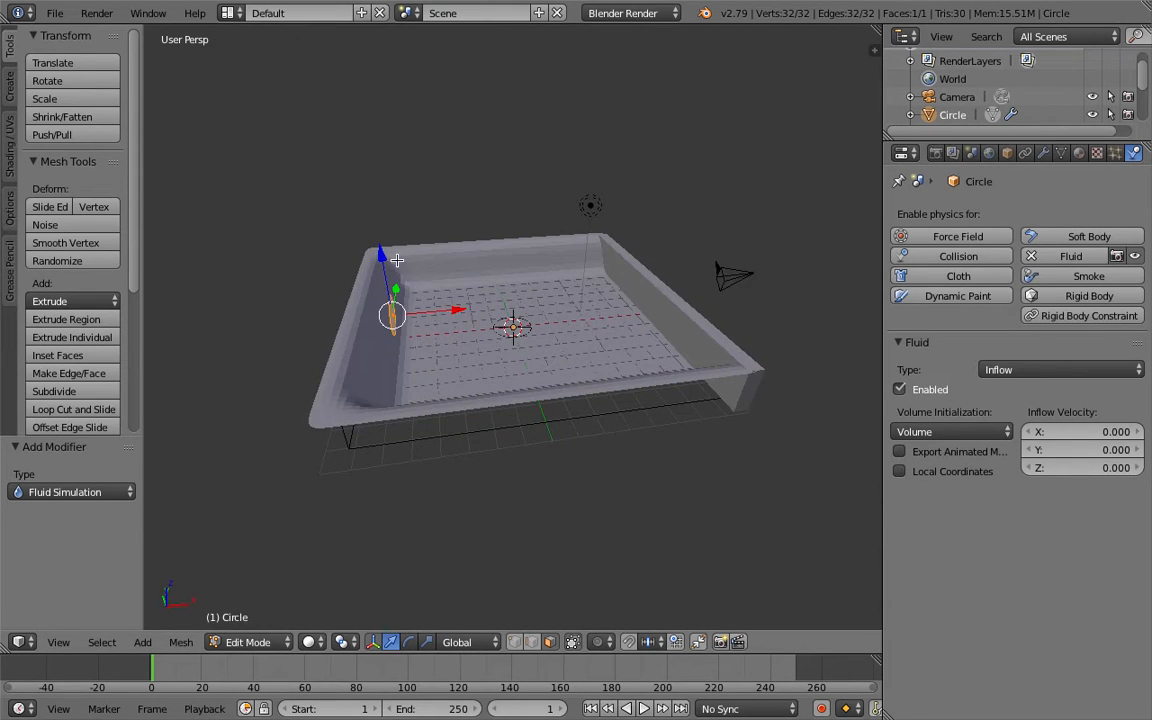
drag(385, 257, 373, 357)
key(s)
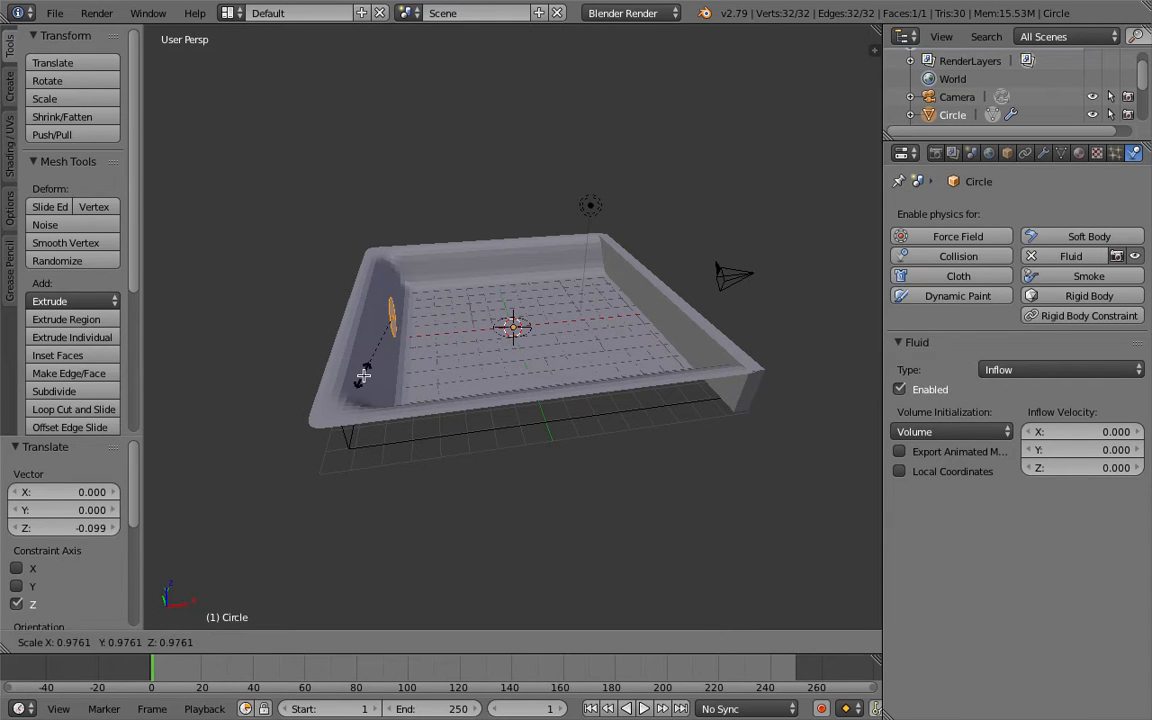
click(373, 350)
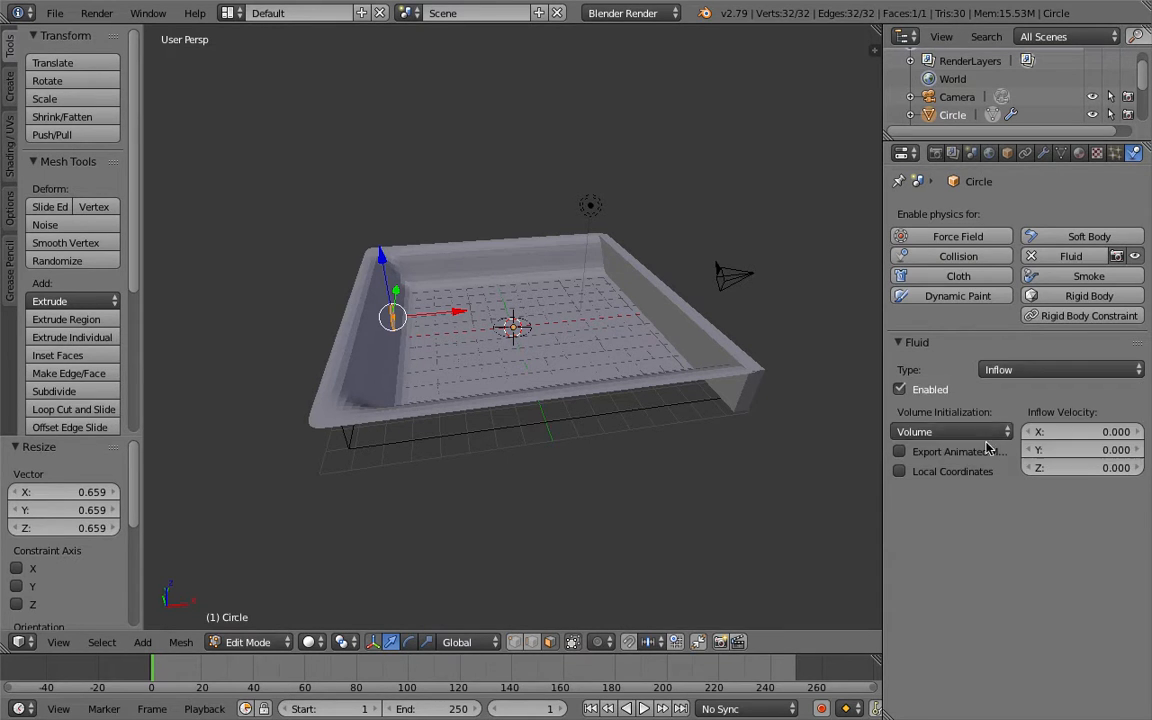
Step: Set the inflow's volume initialization to Shell and its inflow velocity along X to 1
click(983, 432)
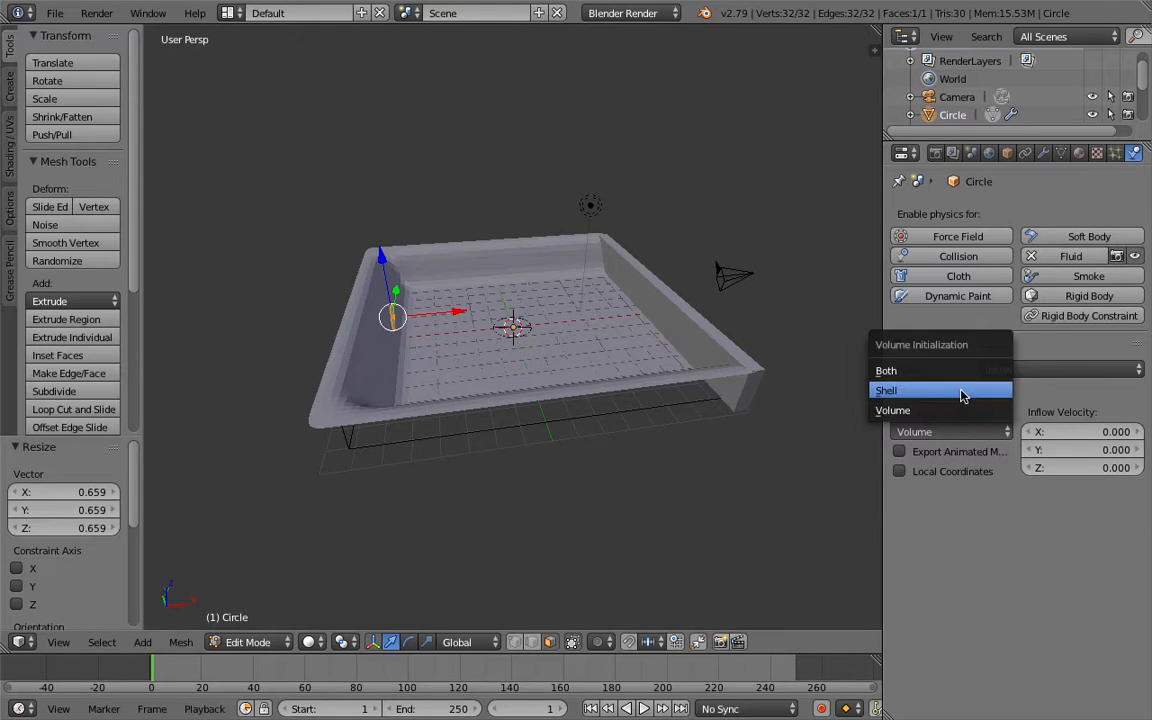
click(961, 392)
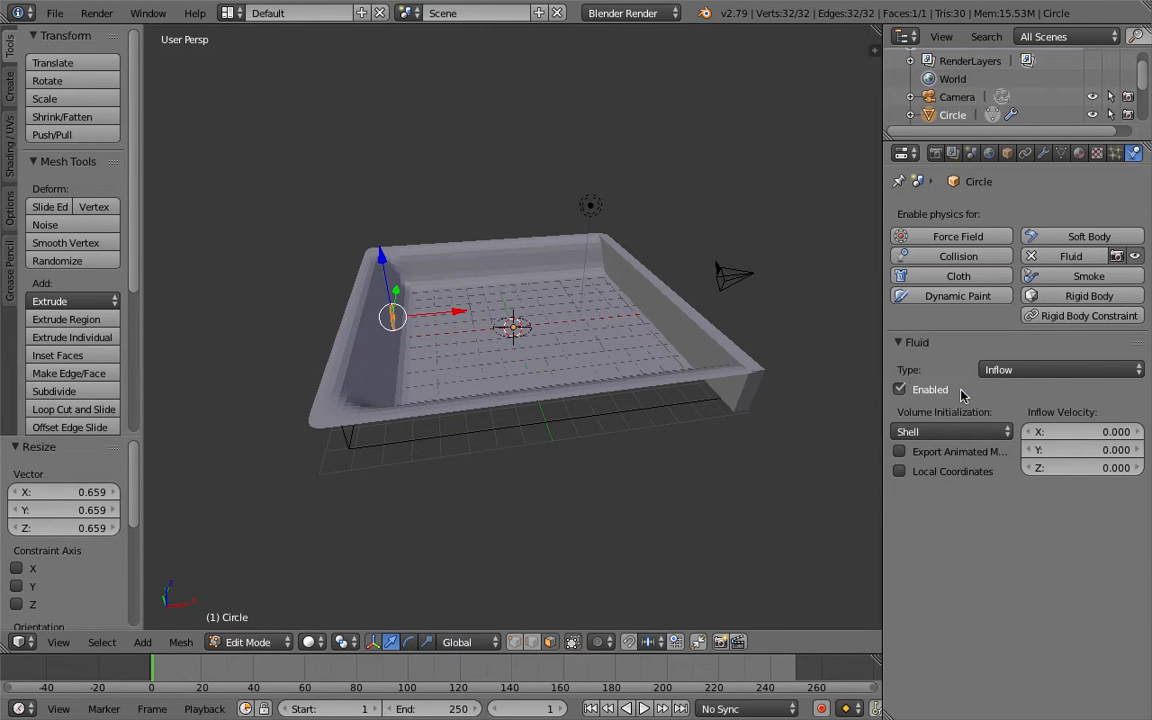
click(1067, 431)
text(1)
key(Return)
Step: Return the circle to Object Mode and select the fluid domain cube
click(934, 153)
middle_drag(615, 323, 681, 357)
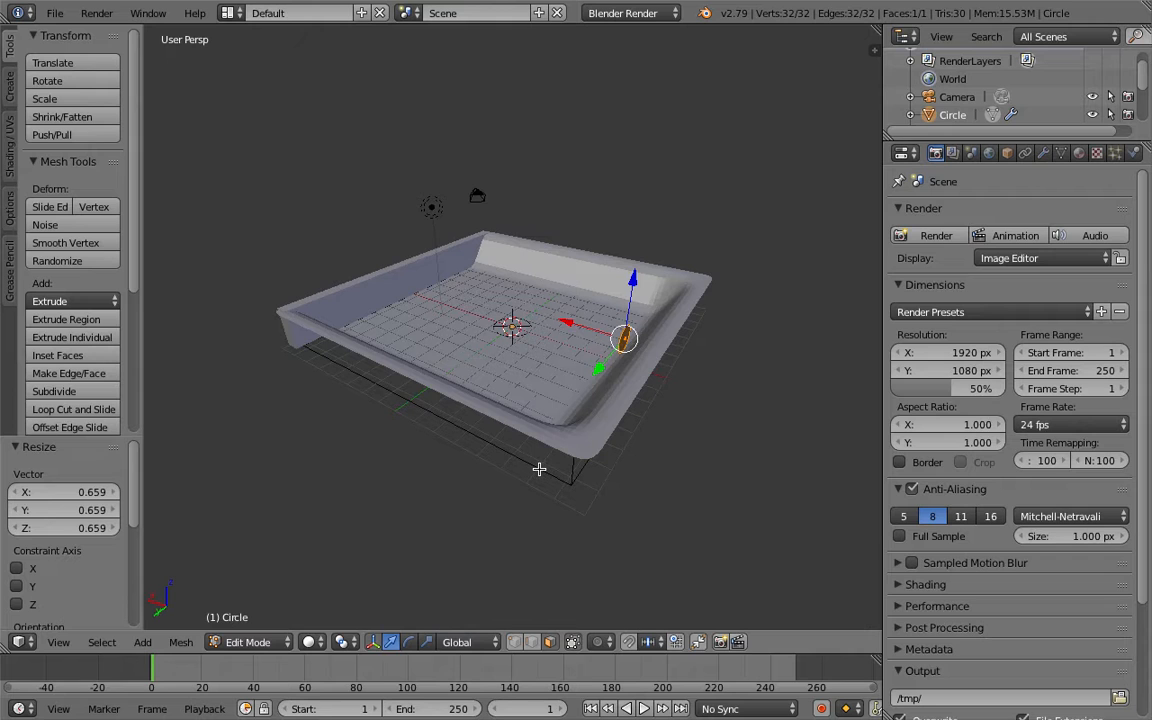
middle_drag(539, 469, 539, 469)
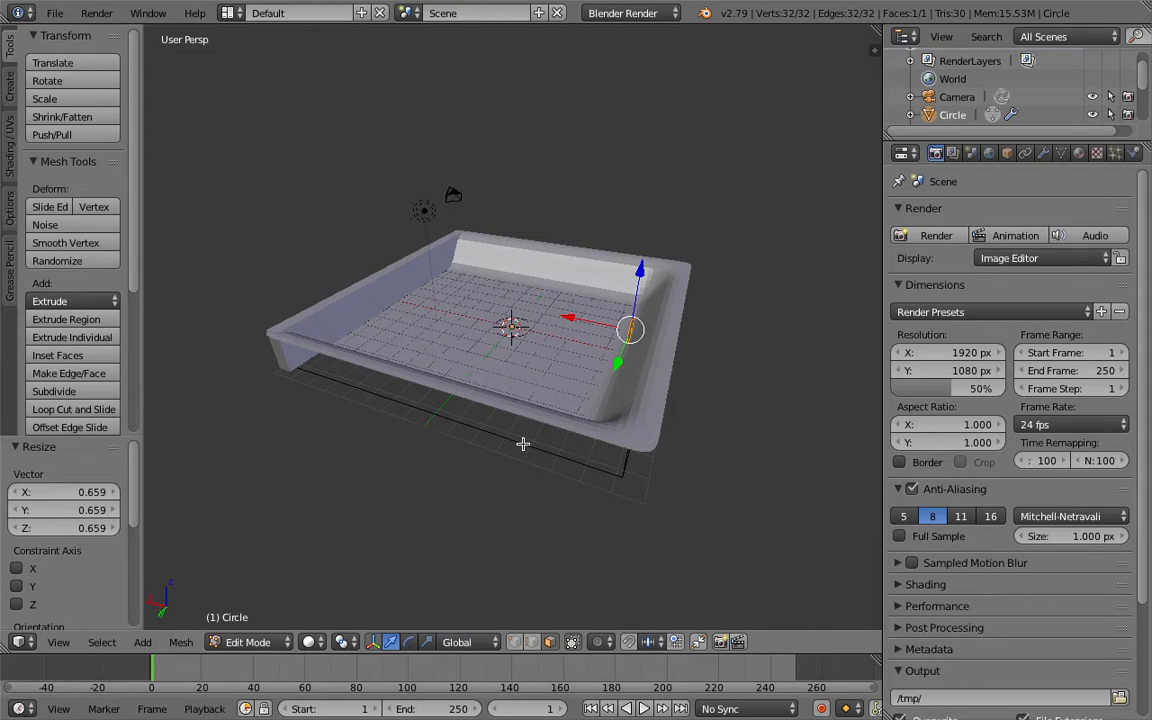
middle_drag(622, 475, 630, 452)
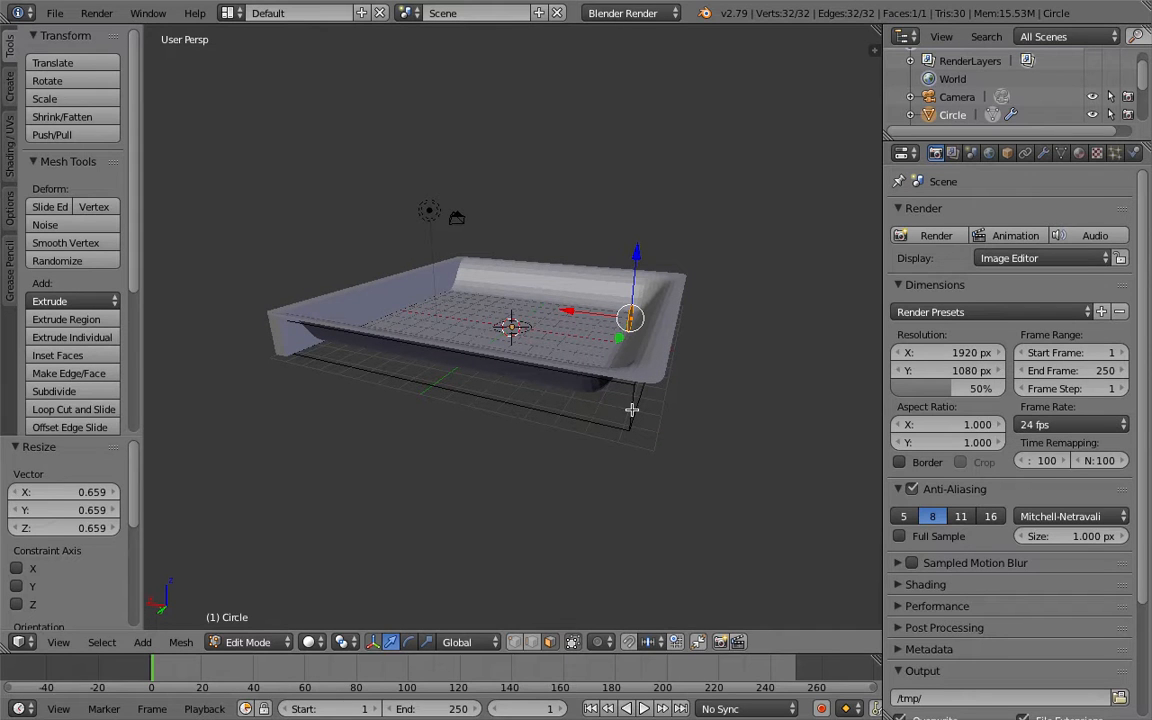
click(248, 642)
click(259, 621)
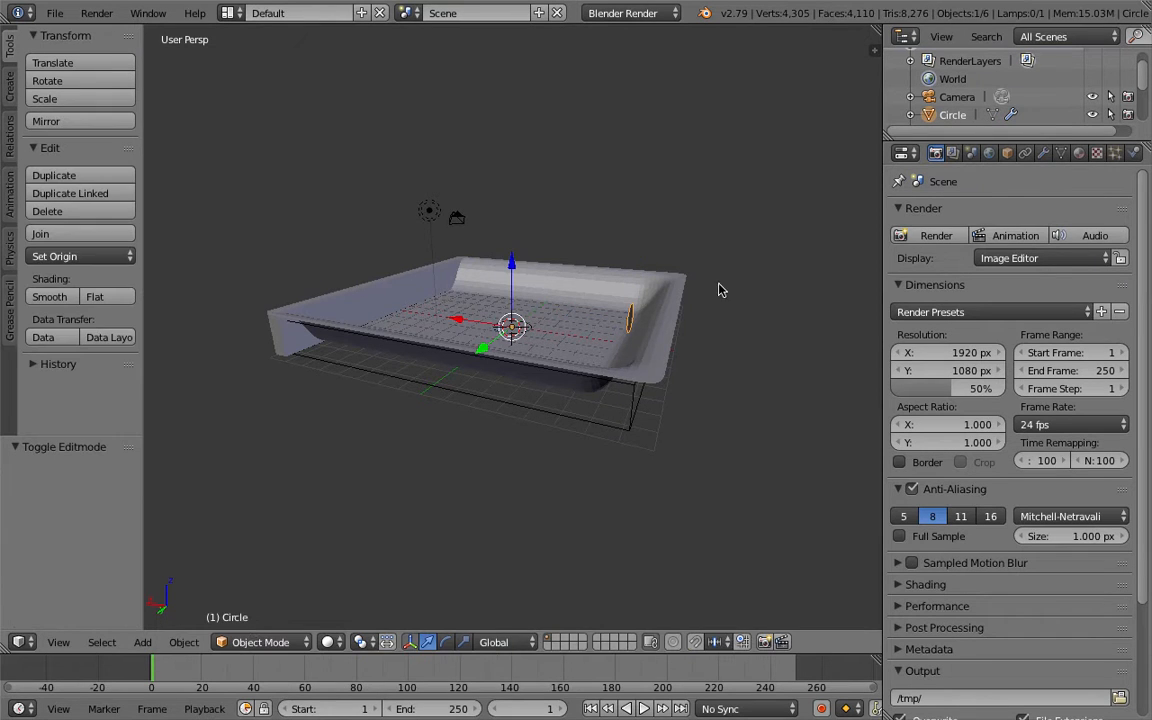
right_click(630, 426)
middle_drag(712, 273, 712, 273)
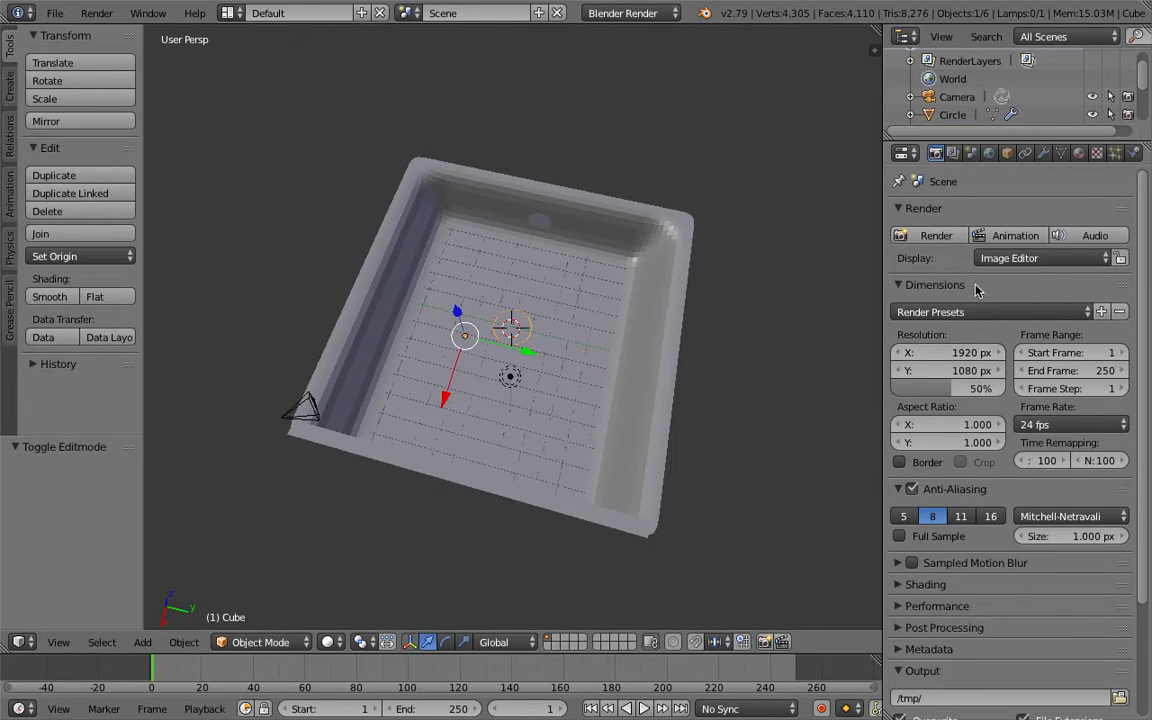
scroll(1063, 591, down, 2)
scroll(1068, 601, down, 2)
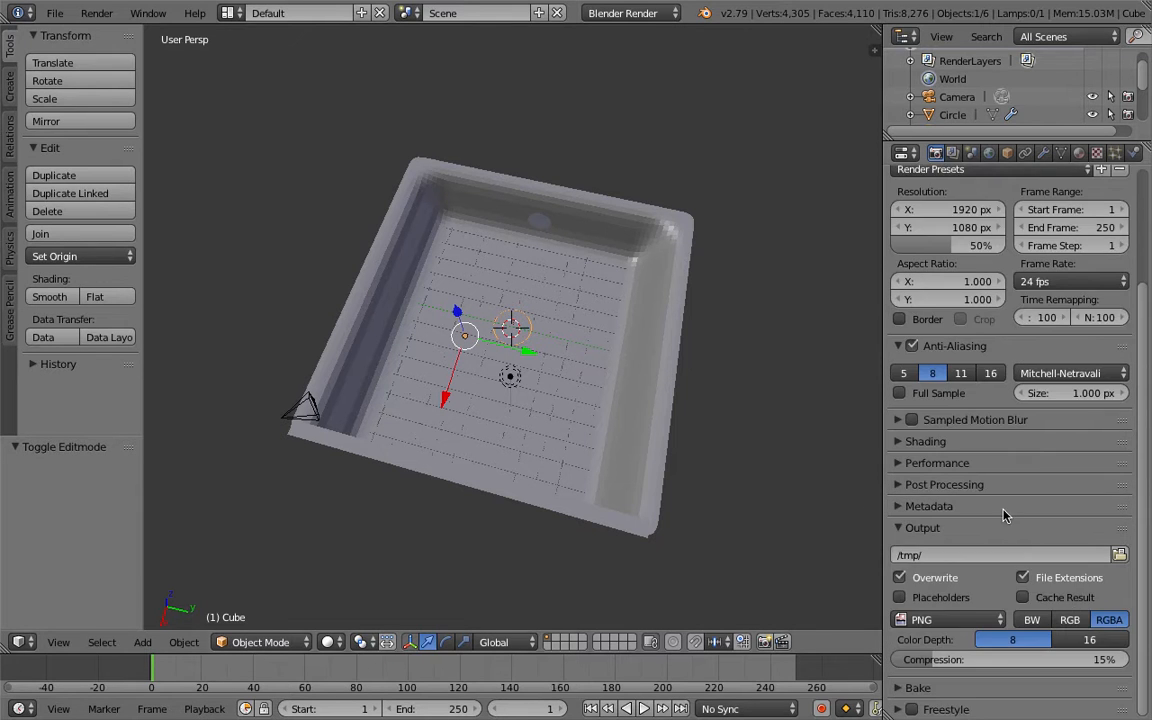
scroll(1068, 601, up, 4)
middle_drag(782, 386, 677, 340)
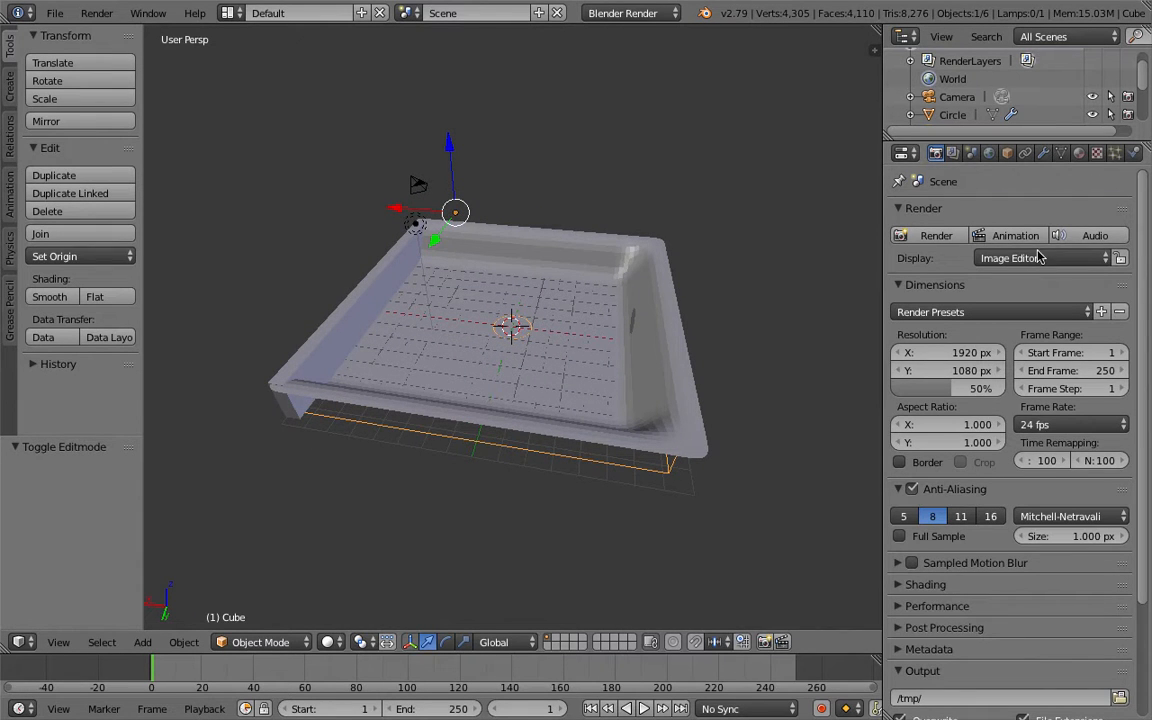
Step: Give the domain cube a new material with a dark blue diffuse colour of R 0, G 0 and B about 0.376
click(1080, 153)
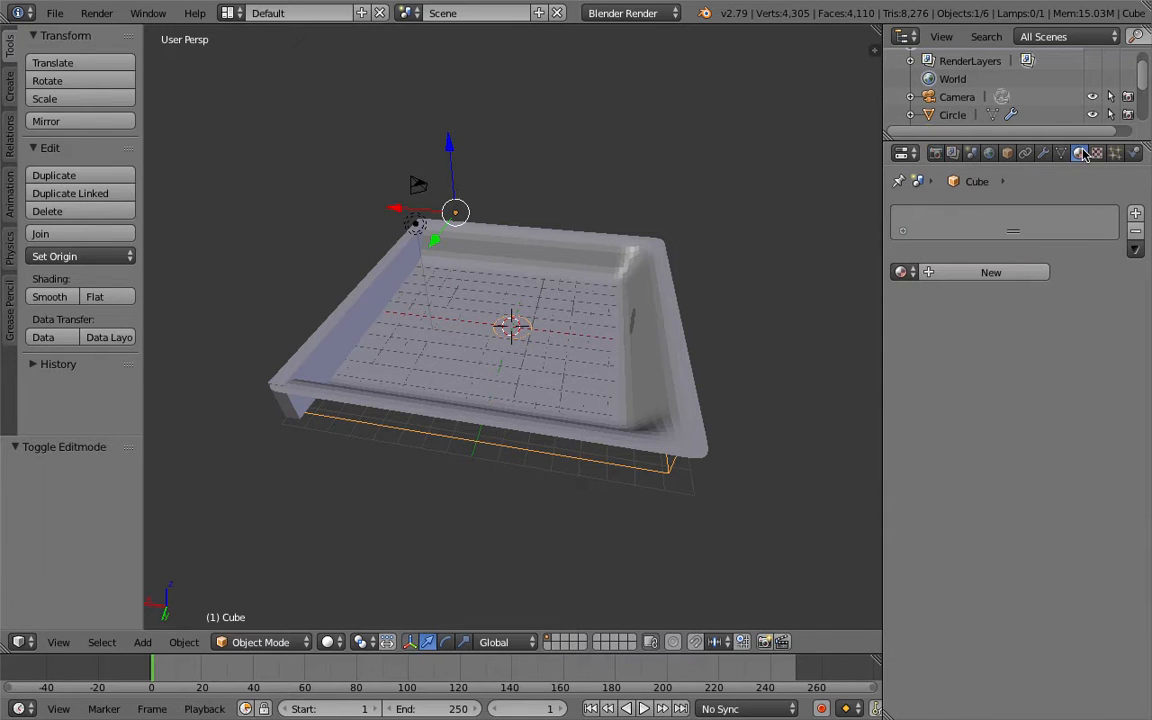
click(955, 272)
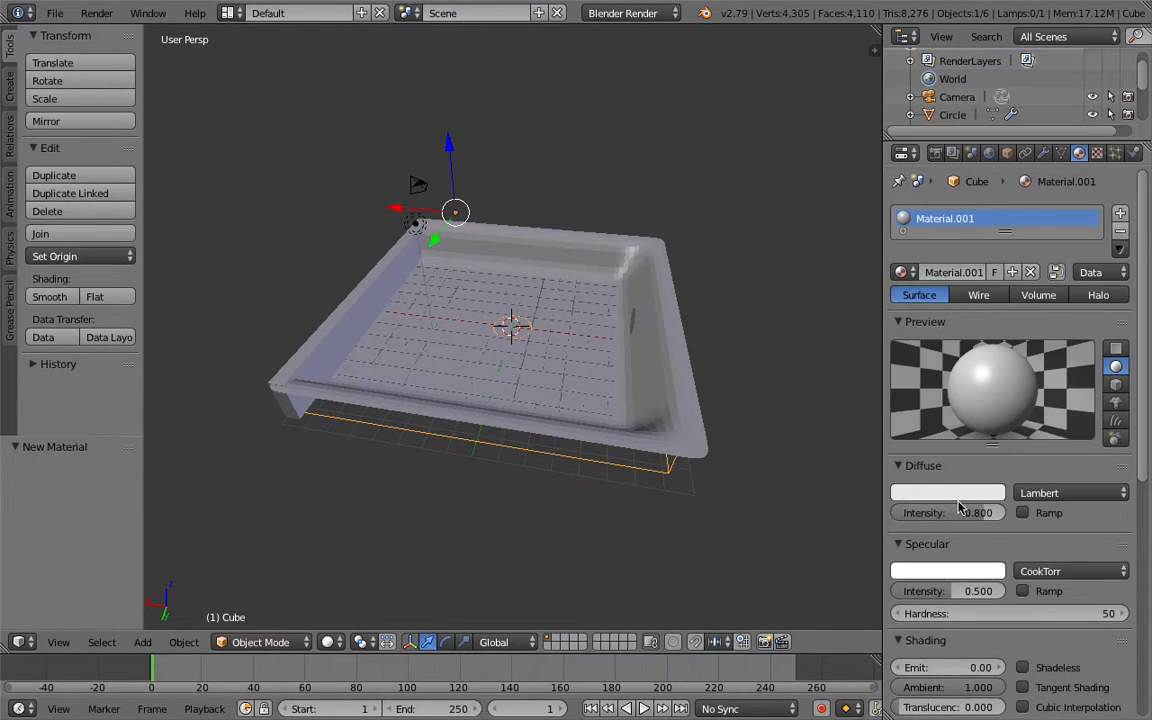
click(958, 493)
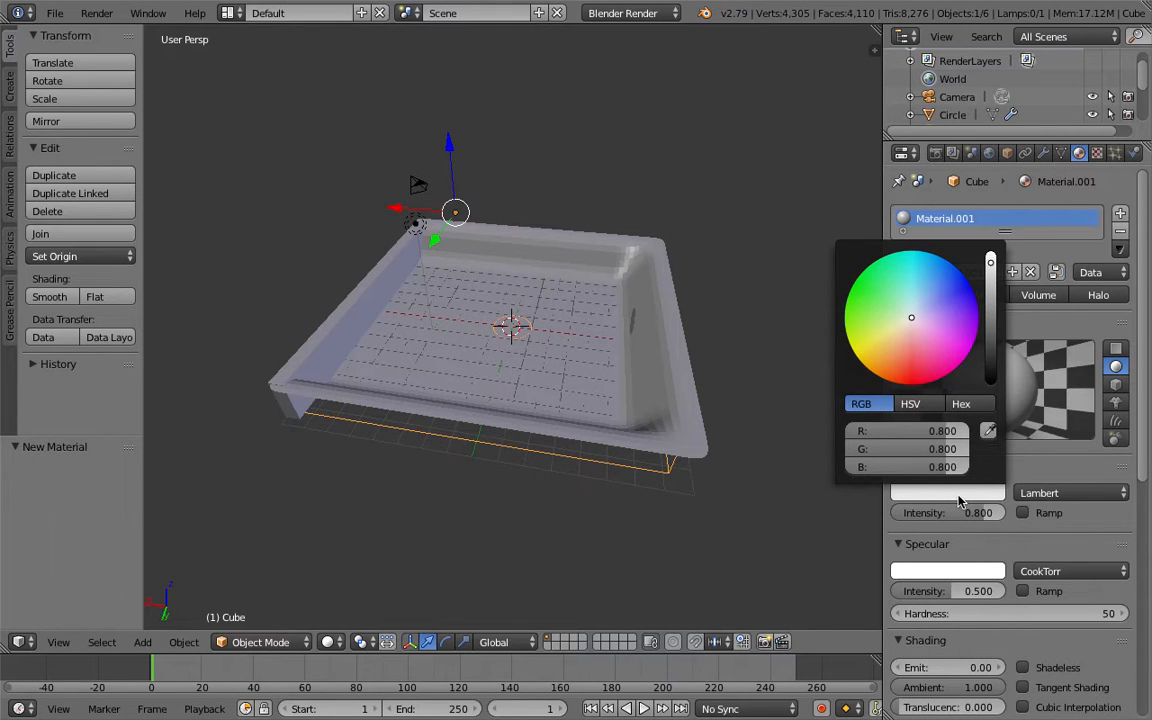
drag(910, 319, 973, 292)
click(945, 431)
text(0)
key(Return)
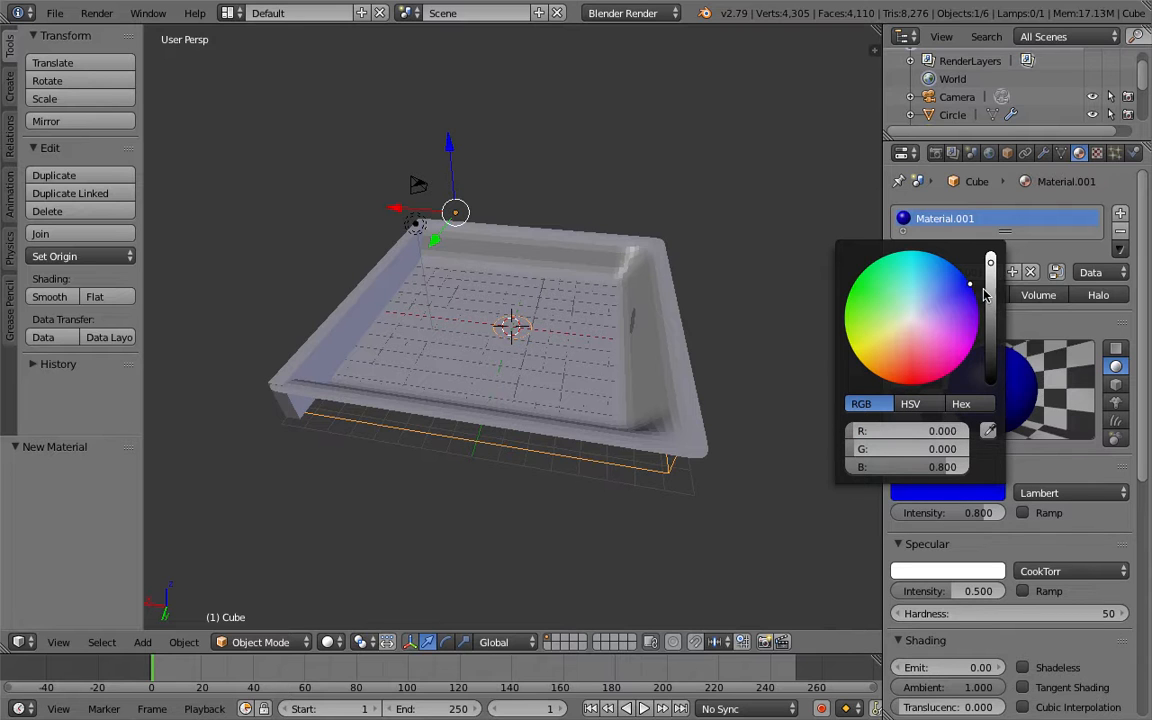
drag(990, 262, 990, 293)
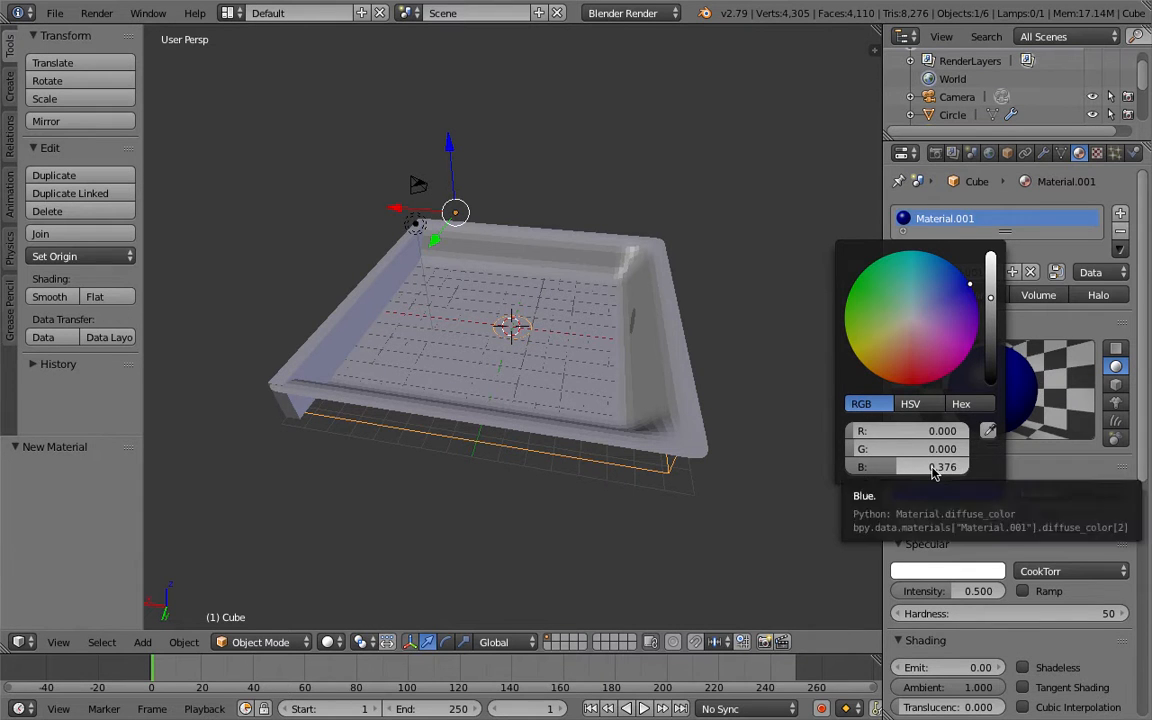
scroll(1072, 625, down, 10)
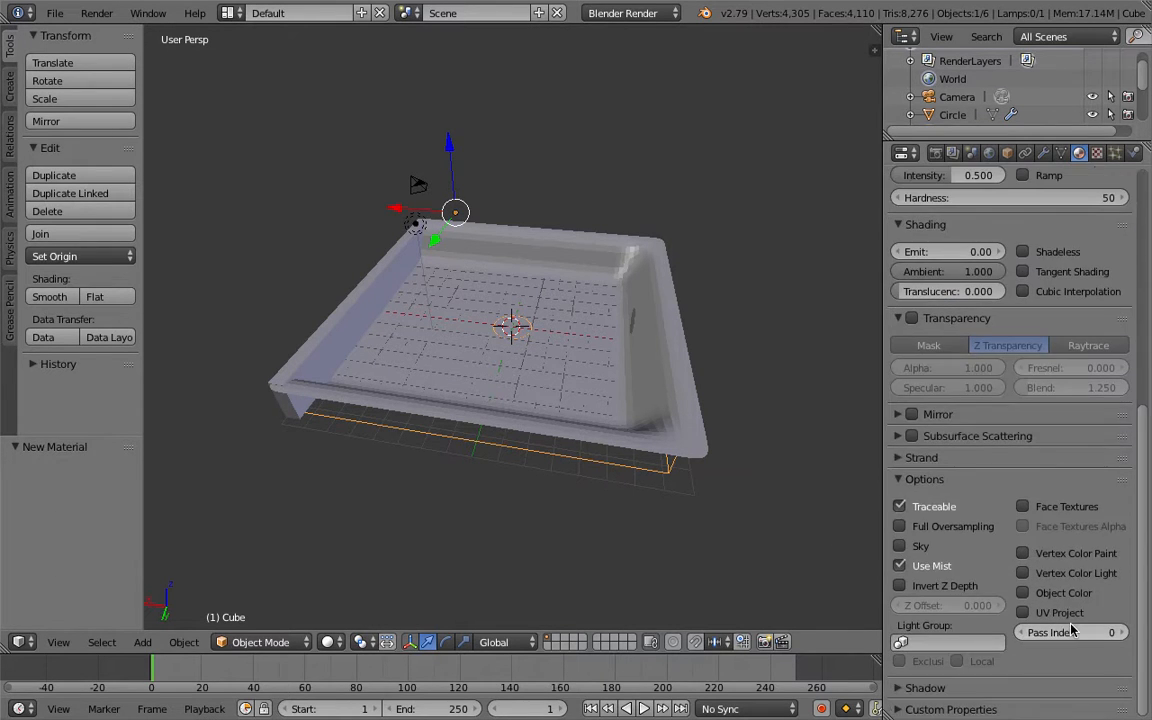
scroll(1068, 625, up, 12)
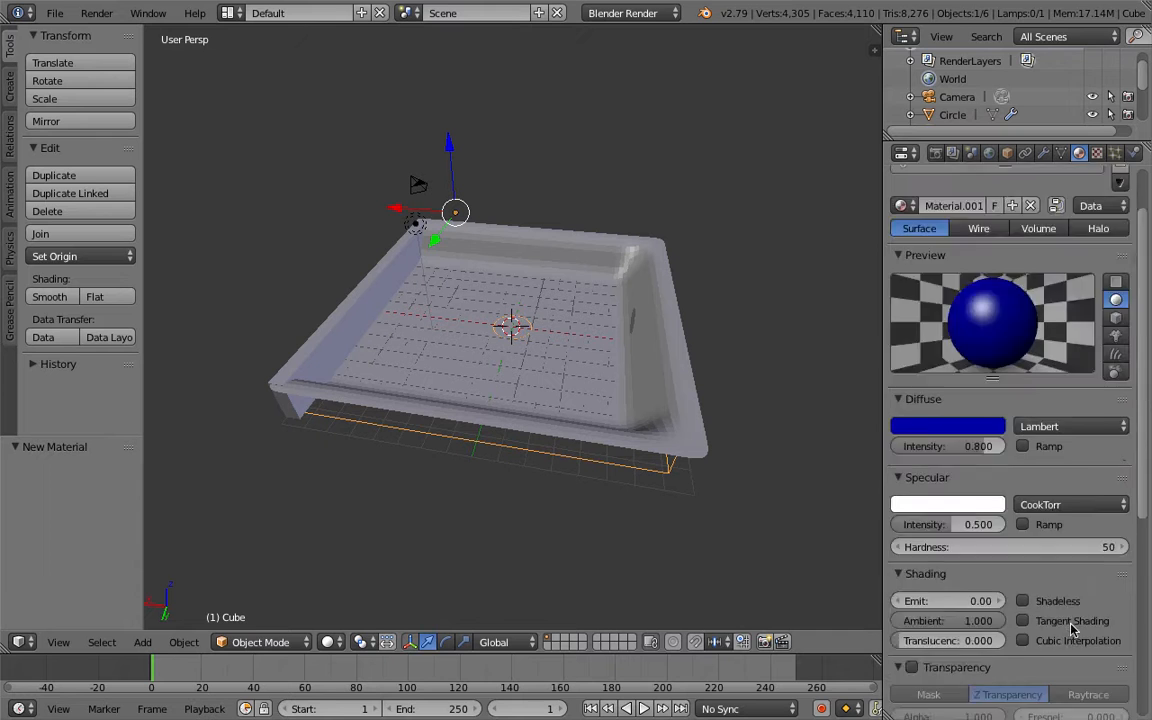
middle_drag(837, 330, 837, 335)
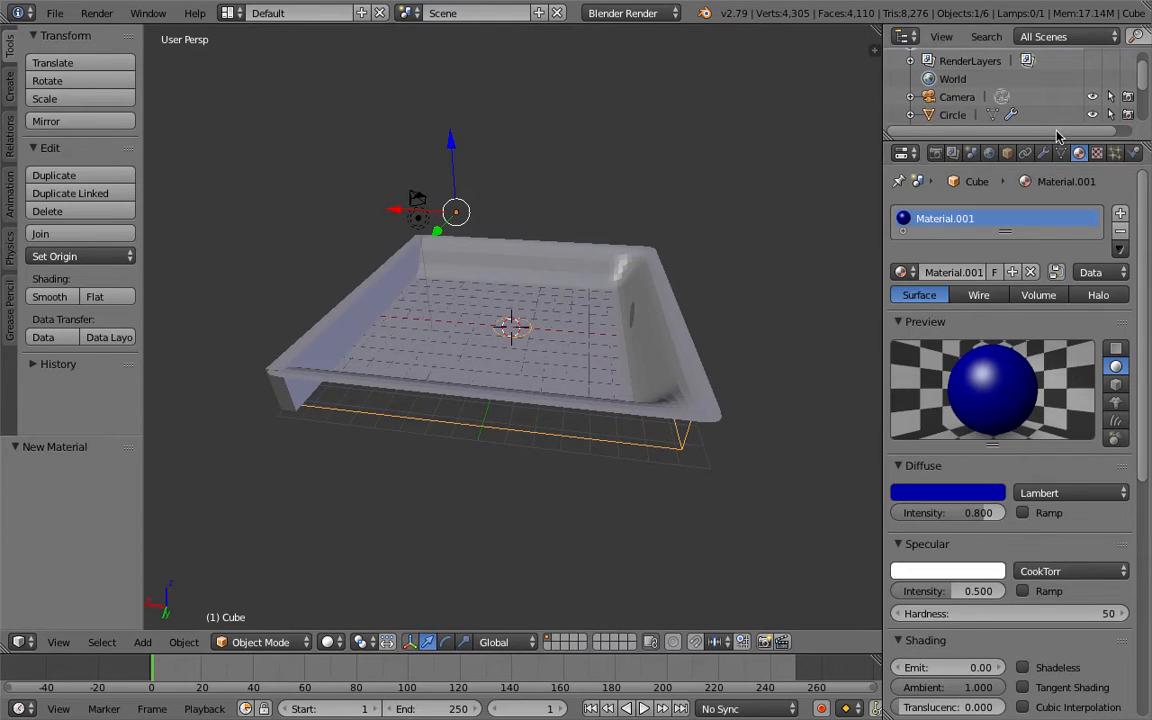
Step: Set the animation's end frame to 240
click(1132, 153)
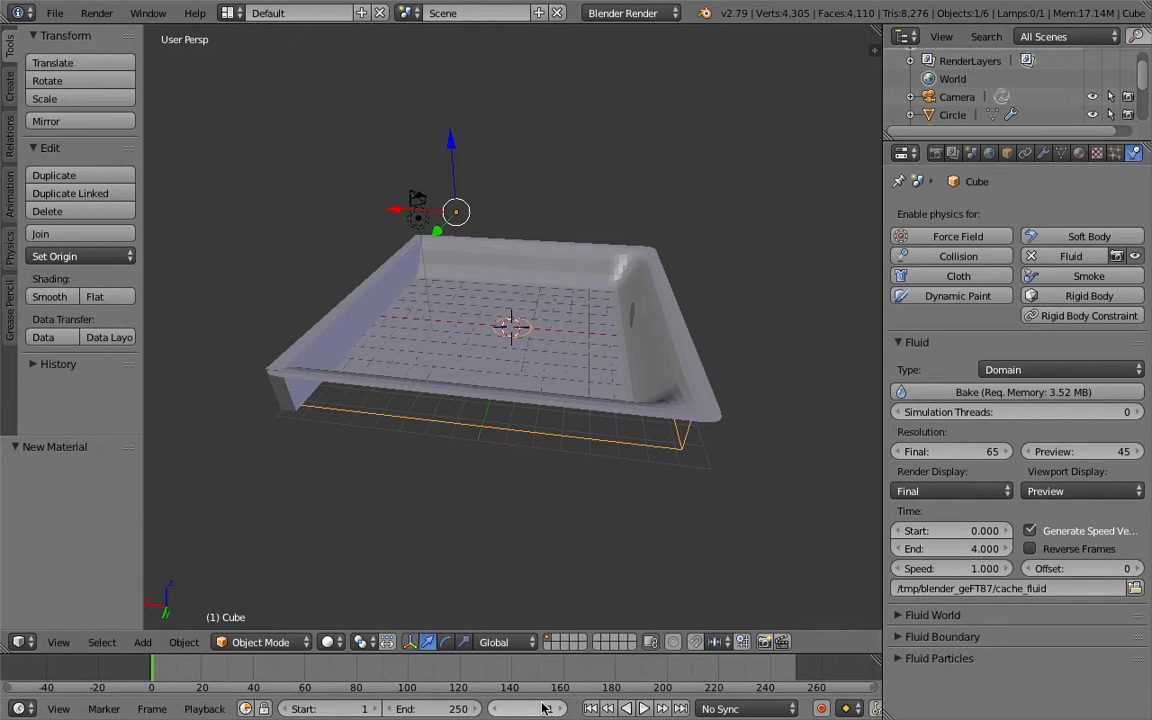
click(435, 709)
text(24)
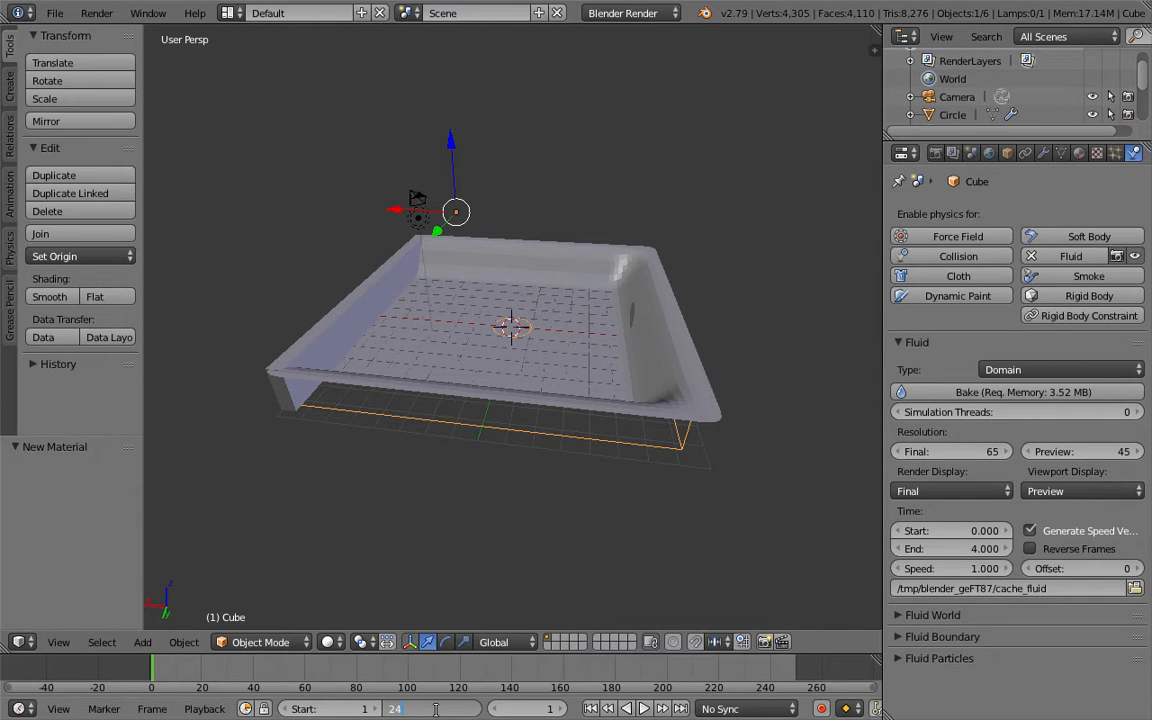
text(0)
key(Return)
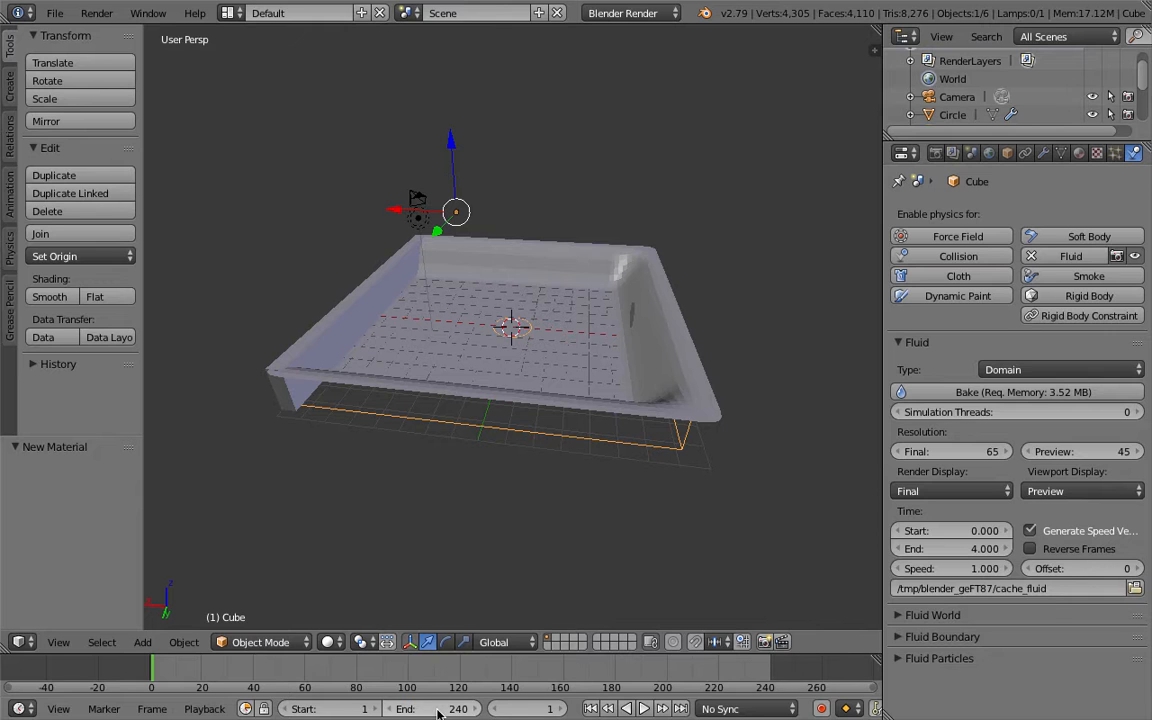
Step: Set the fluid domain's final resolution to 200 and preview resolution to 100, and start baking the simulation
click(989, 451)
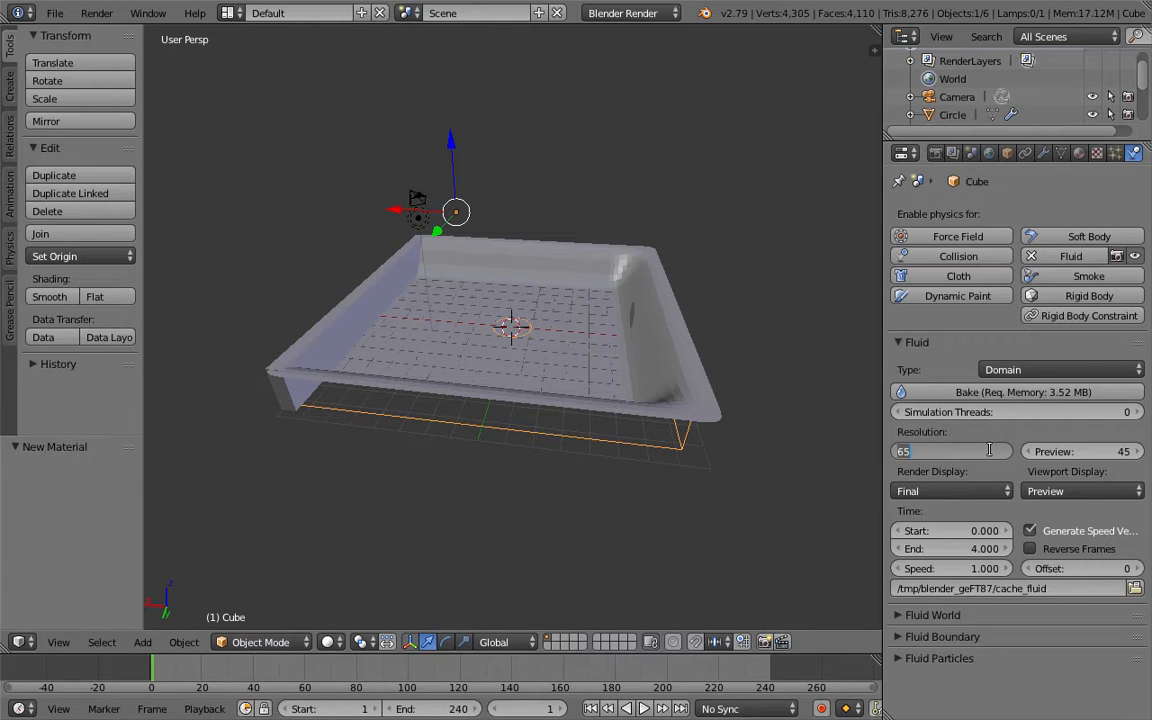
text(200)
key(Return)
click(1040, 451)
text(200)
key(Return)
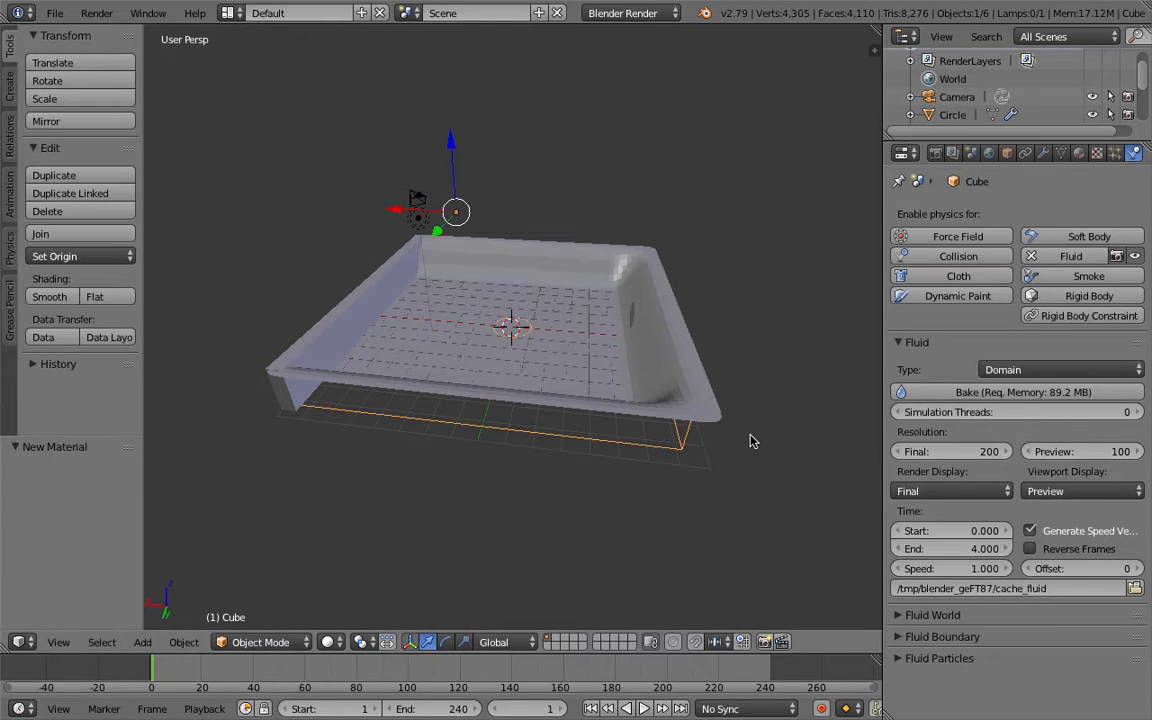
click(990, 399)
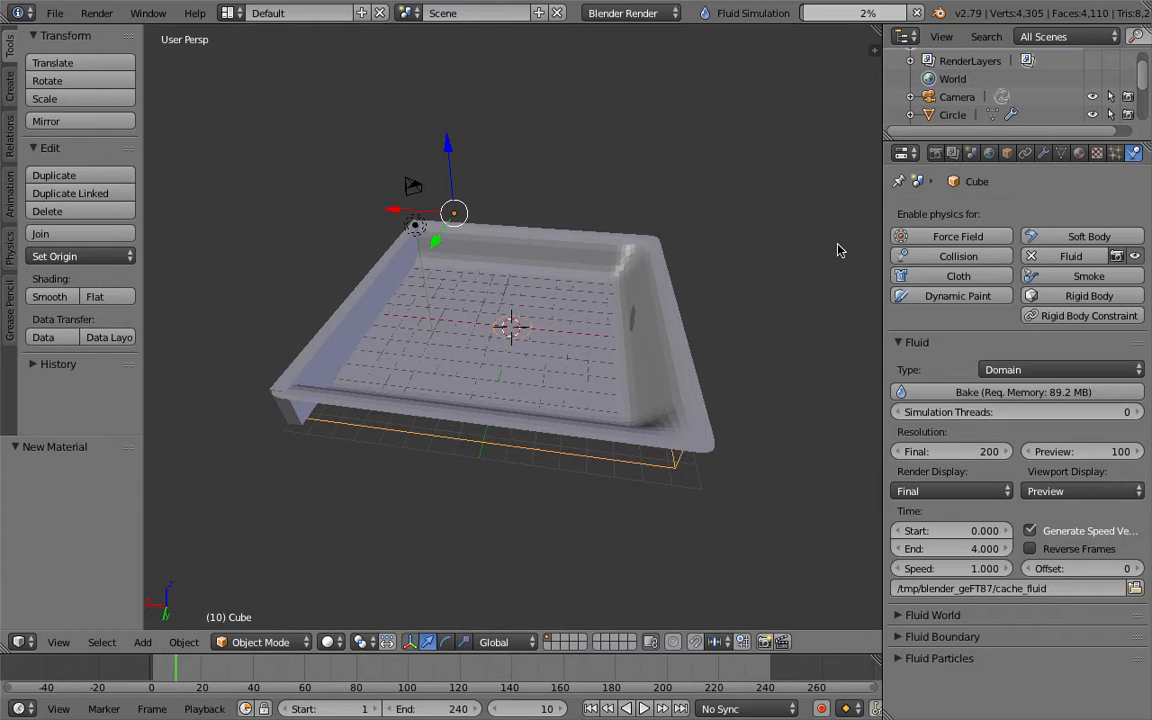
Step: Rewind to frame 0 and examine the basin and the fluid emerging from the inflow while the bake runs
scroll(838, 250, down, 5)
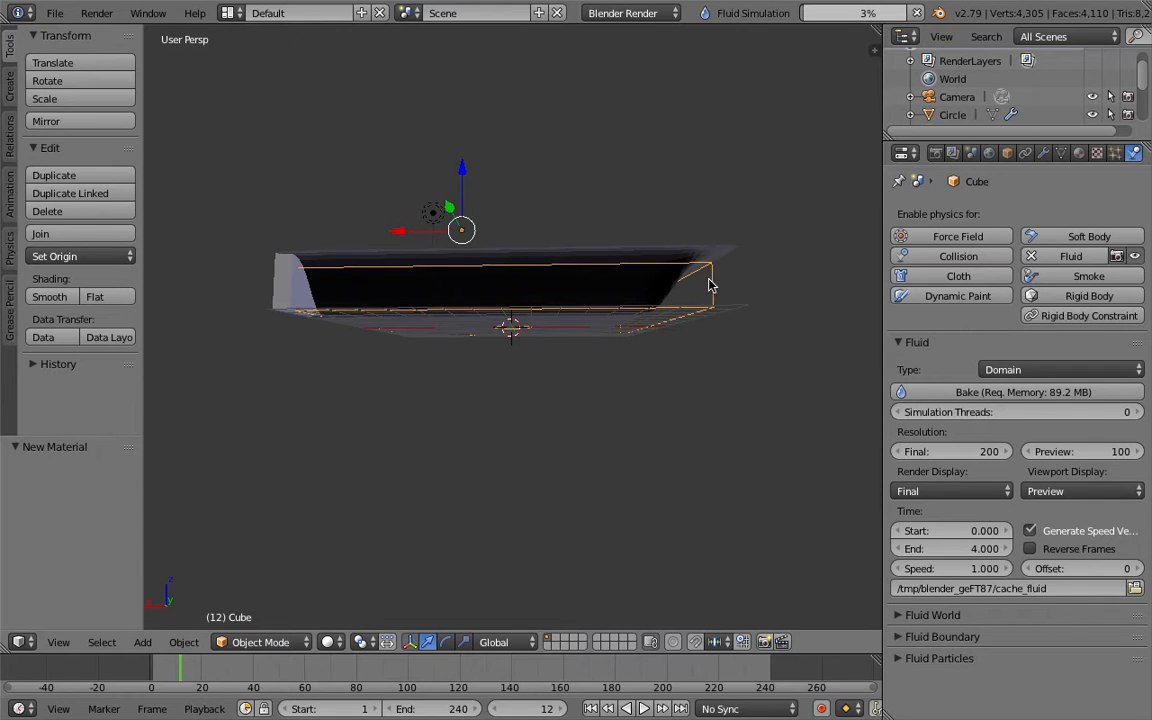
scroll(703, 286, up, 6)
scroll(703, 286, down, 4)
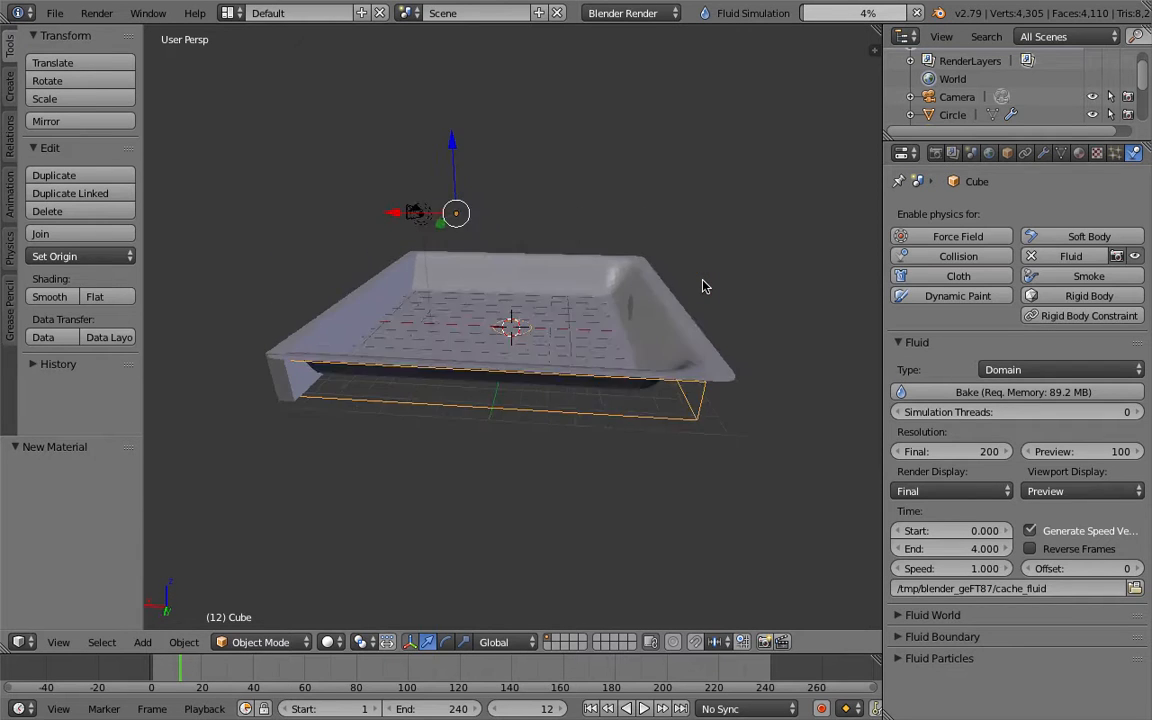
scroll(703, 286, down, 1)
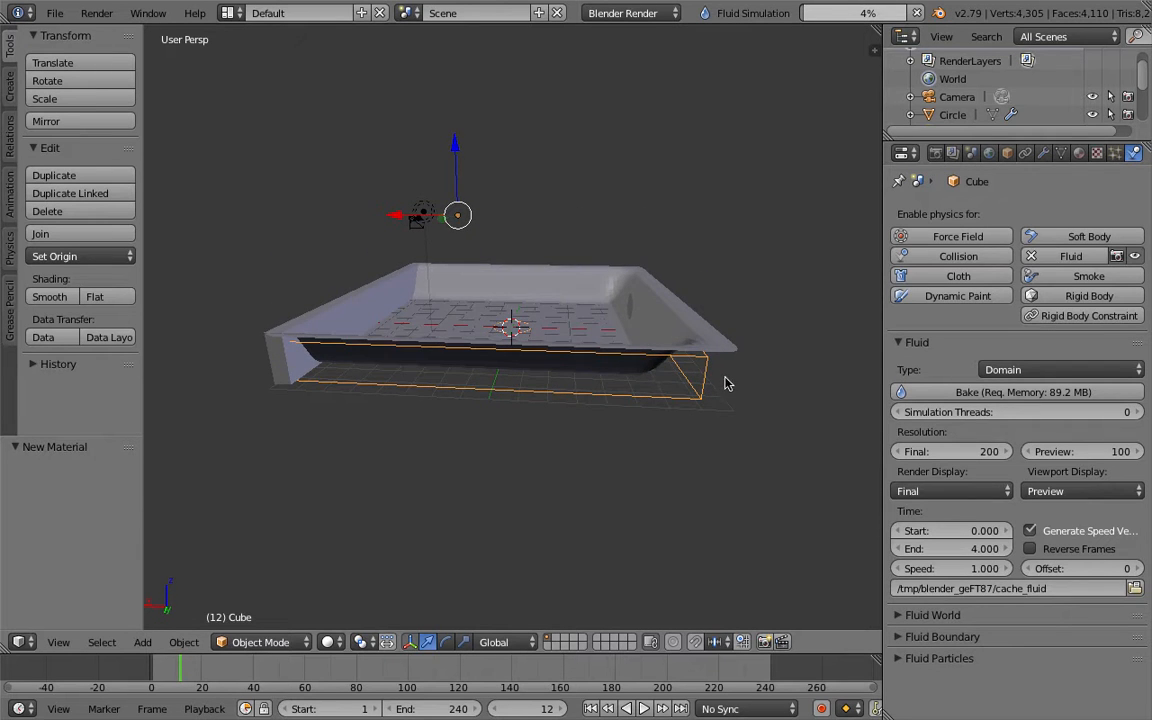
scroll(703, 381, right, 1)
key(Left)
key(Left)
key(Left)
key(Left)
key(Left)
key(Left)
key(Left)
key(Left)
key(Left)
key(Left)
key(Left)
key(Left)
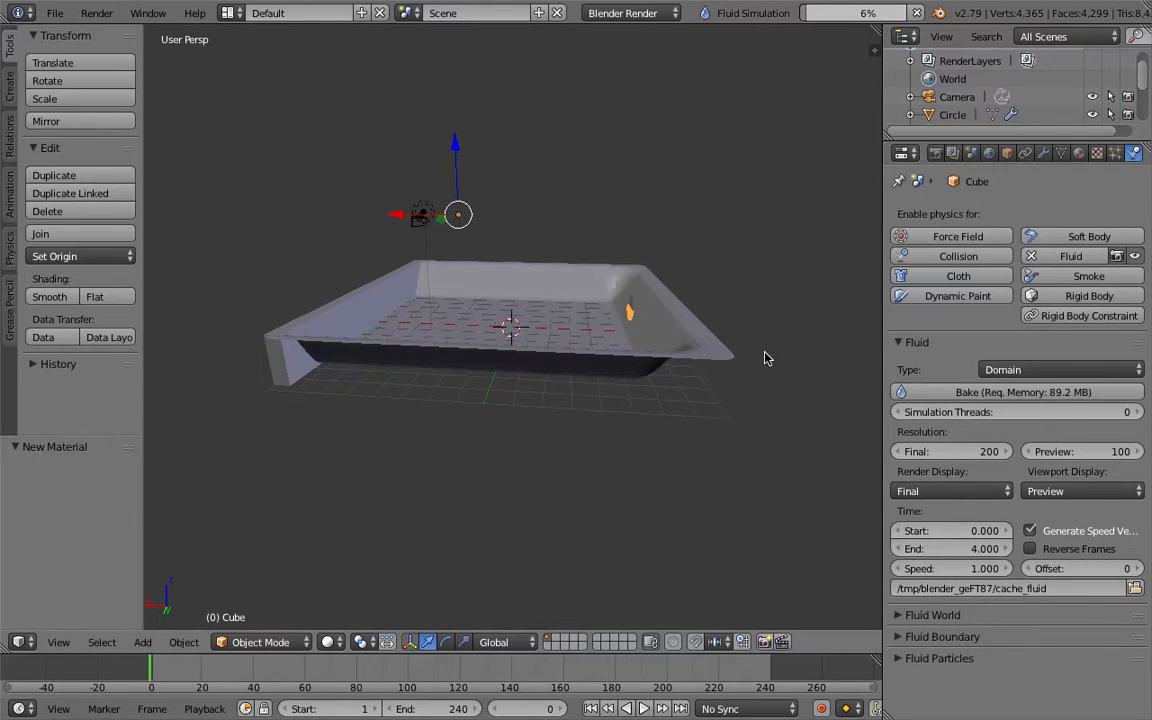
scroll(765, 358, up, 5)
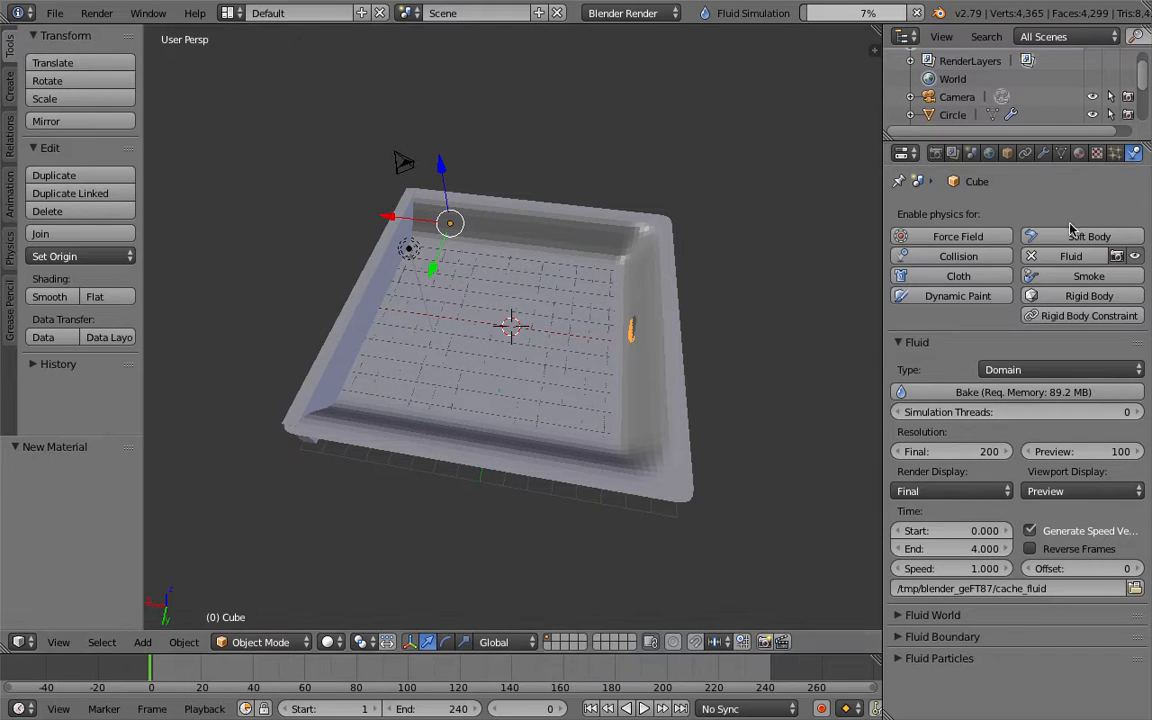
Step: Set the domain cube's maximum draw type to Textured and cancel the running bake
click(1007, 152)
click(951, 623)
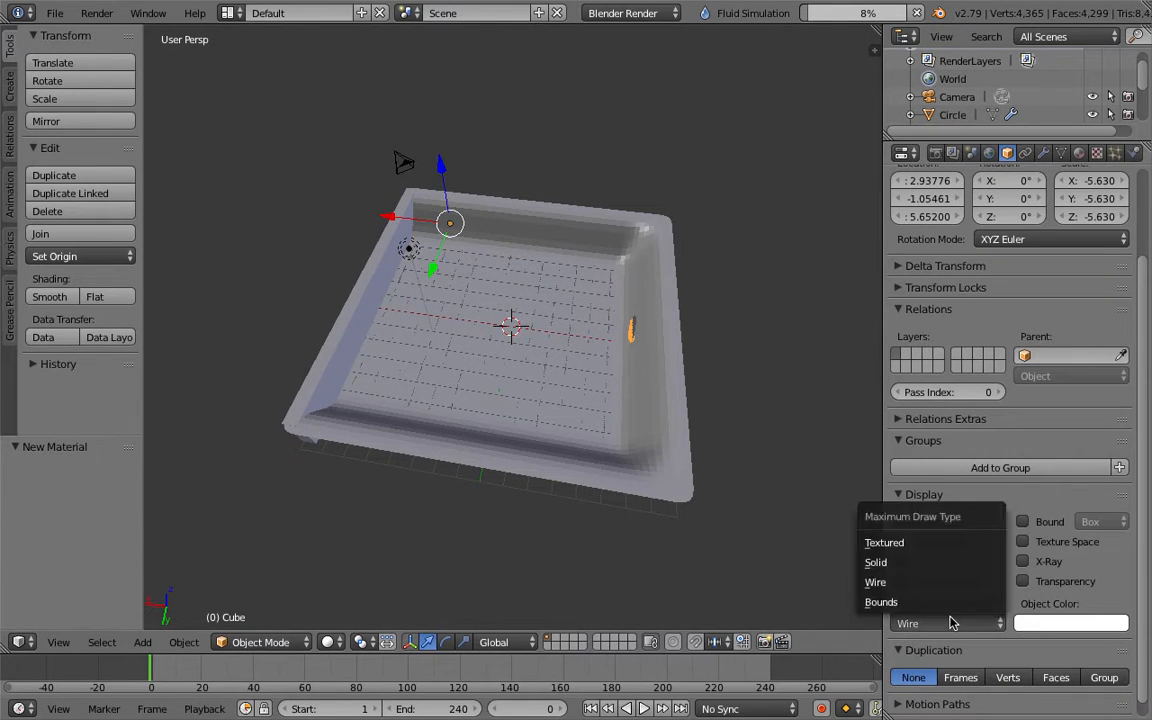
click(935, 545)
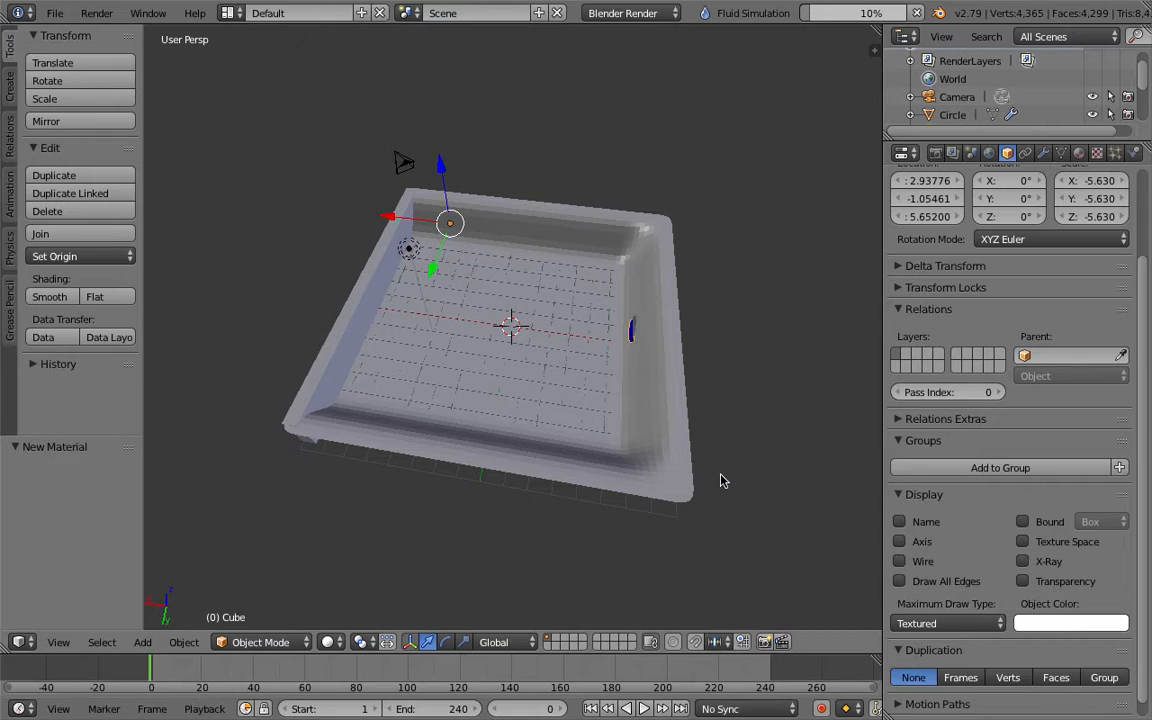
middle_drag(721, 474, 720, 478)
click(918, 13)
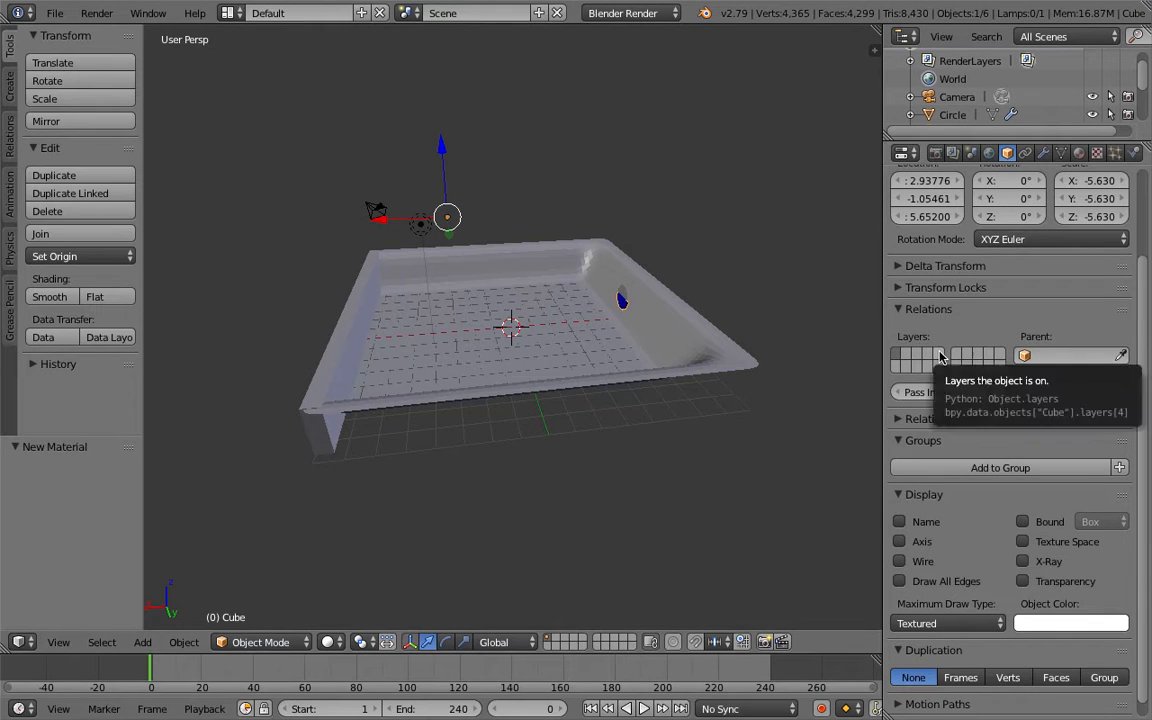
Step: Set the domain cube's real world size to 0.1 meters in the fluid world settings and restart the bake
right_click(621, 300)
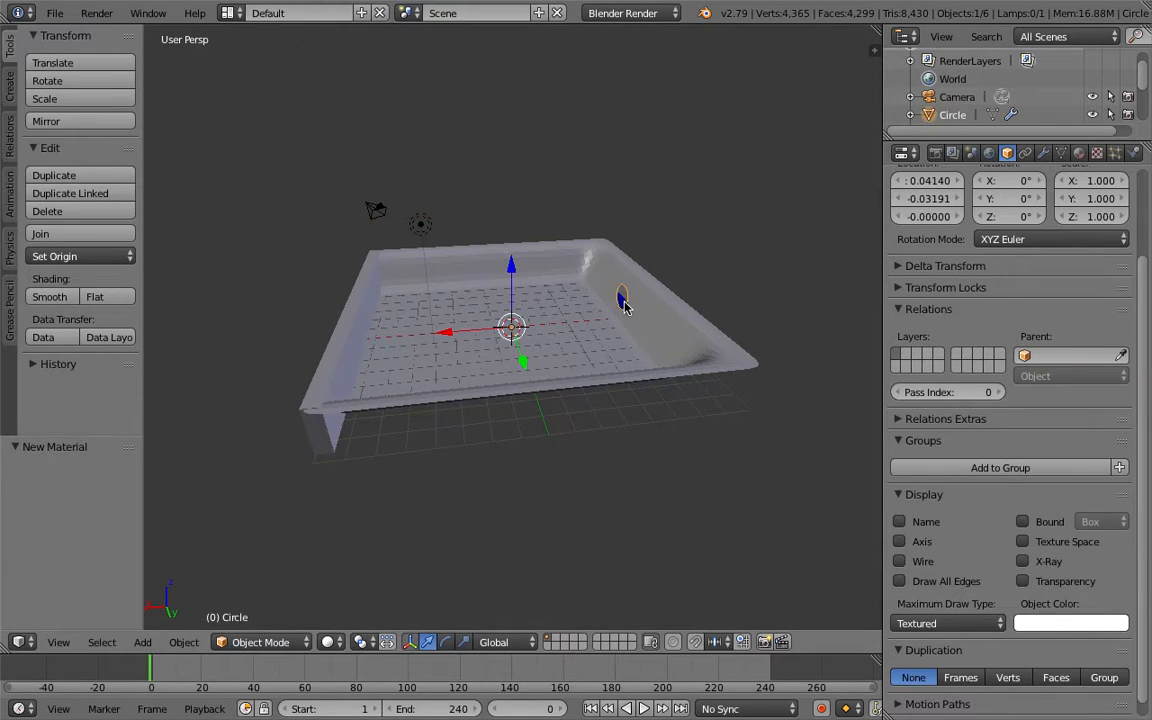
right_click(623, 301)
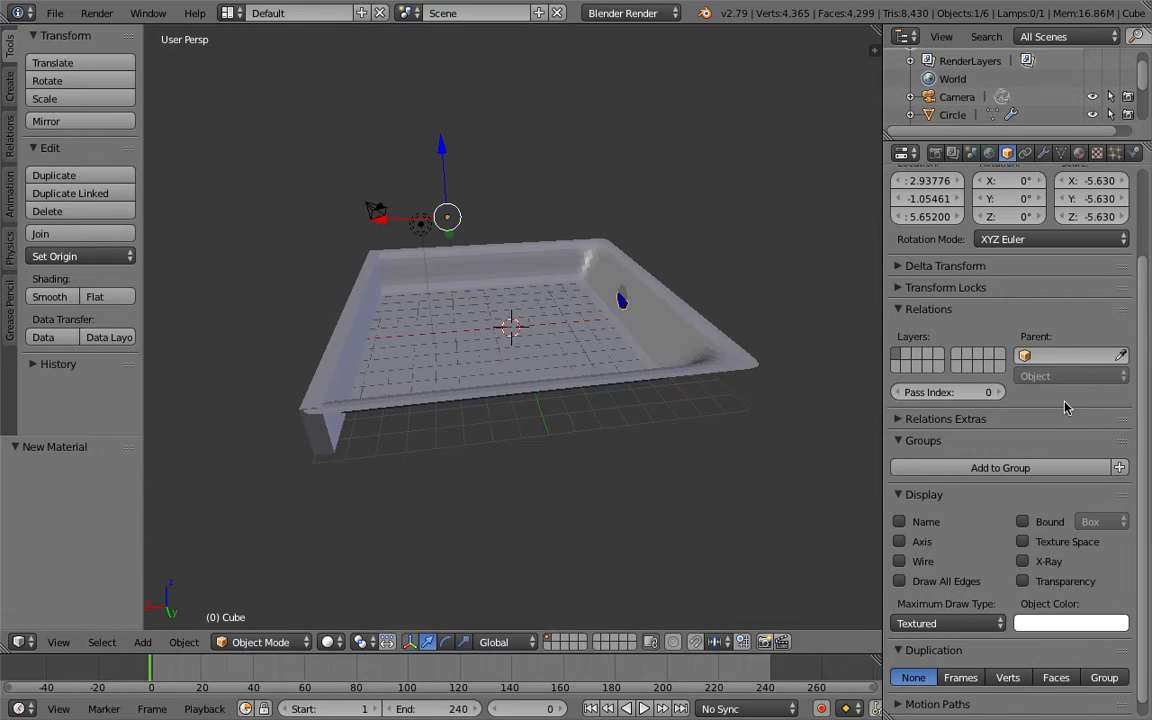
scroll(1065, 405, down, 1)
scroll(946, 548, up, 3)
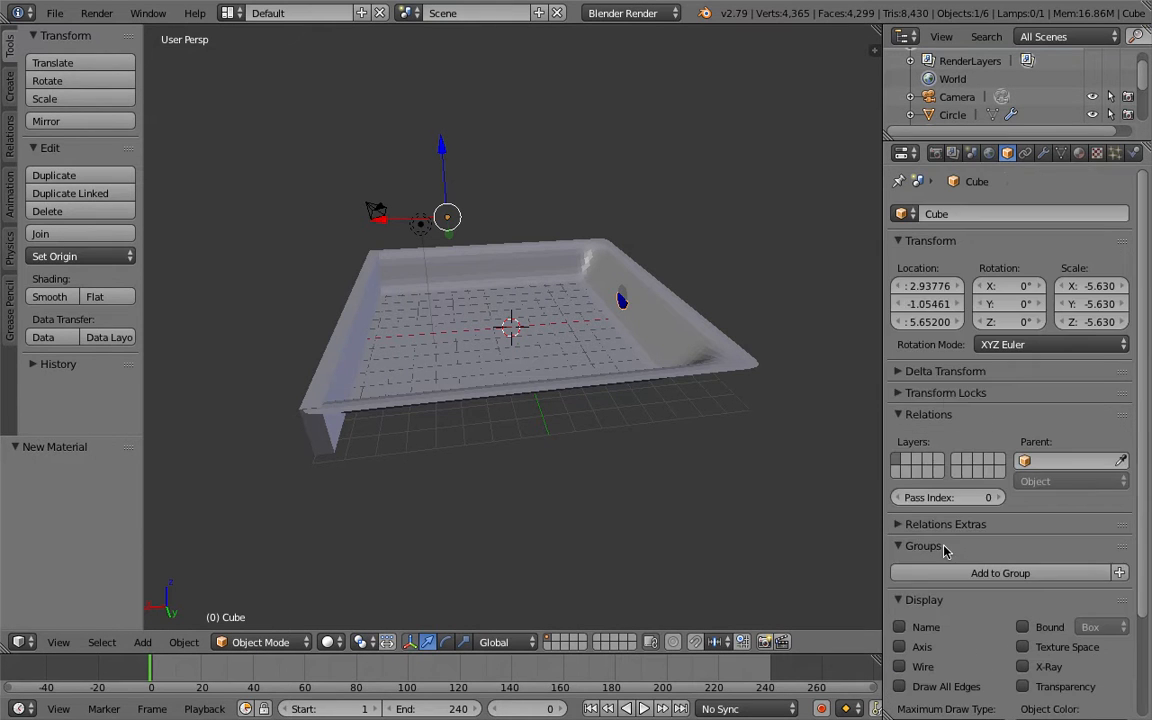
click(1134, 153)
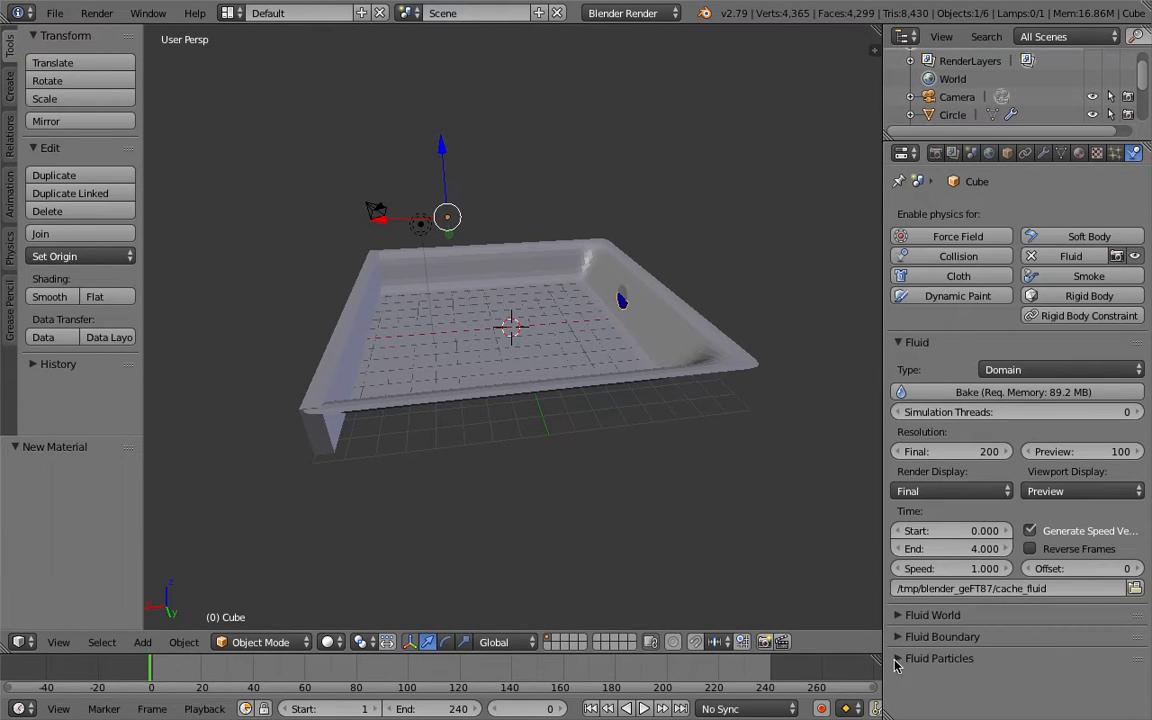
click(905, 615)
scroll(1000, 620, down, 2)
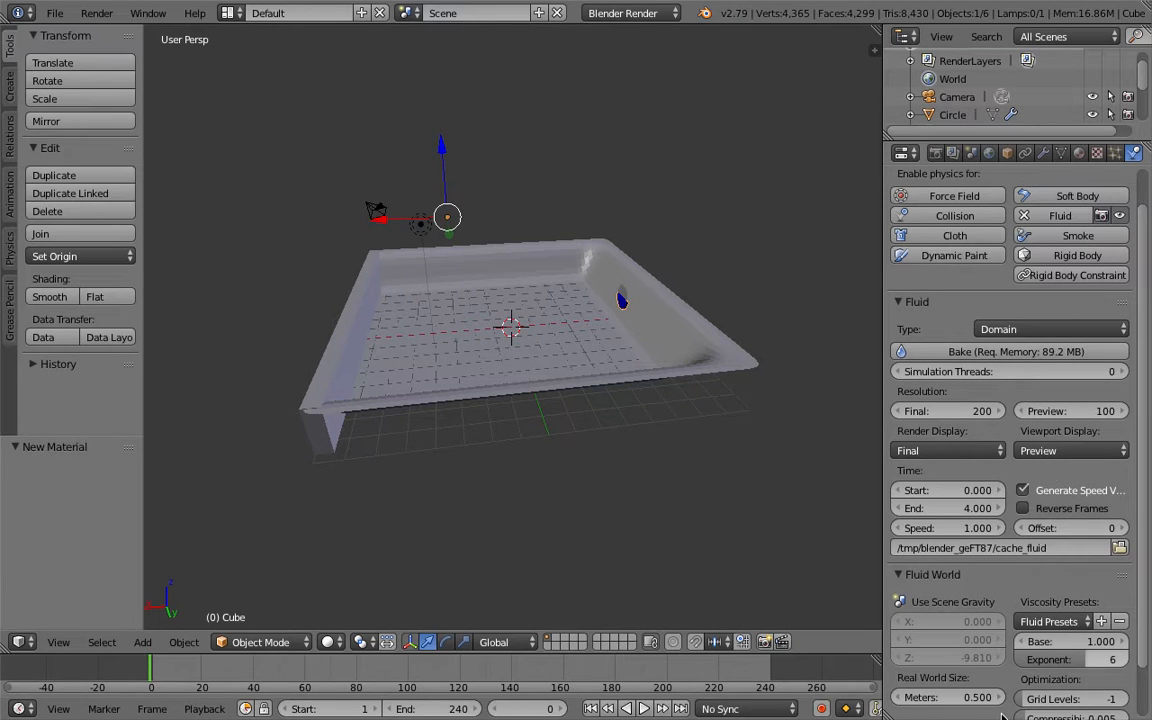
scroll(968, 668, down, 2)
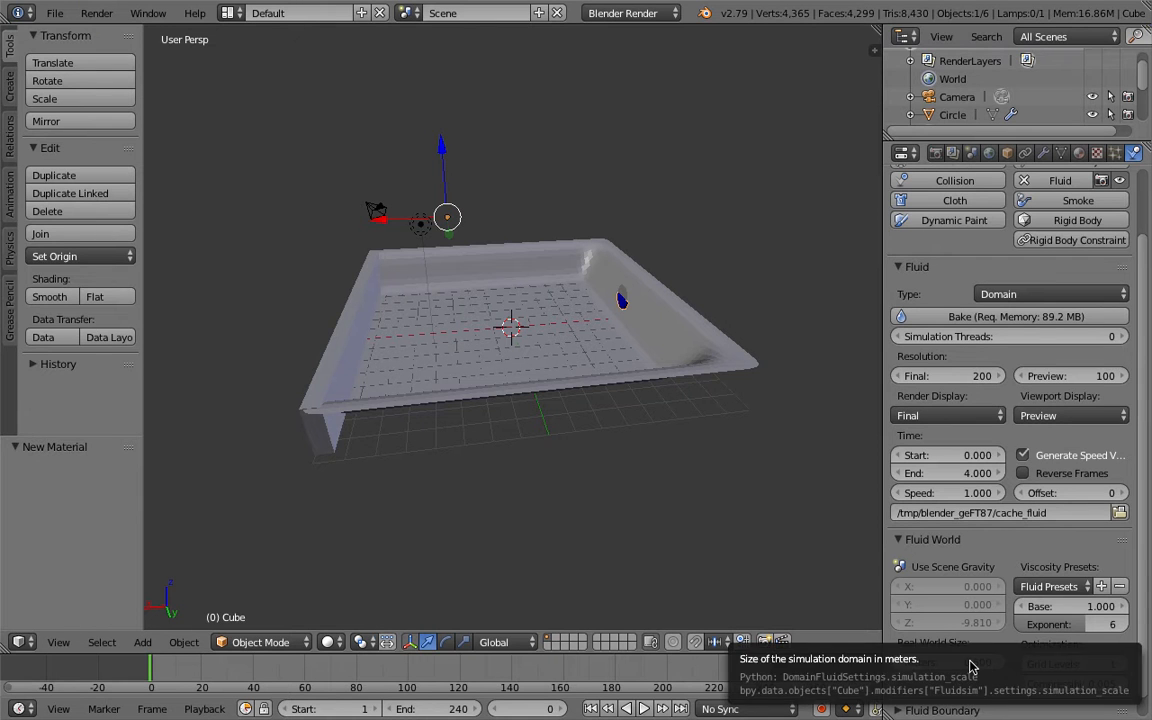
click(968, 663)
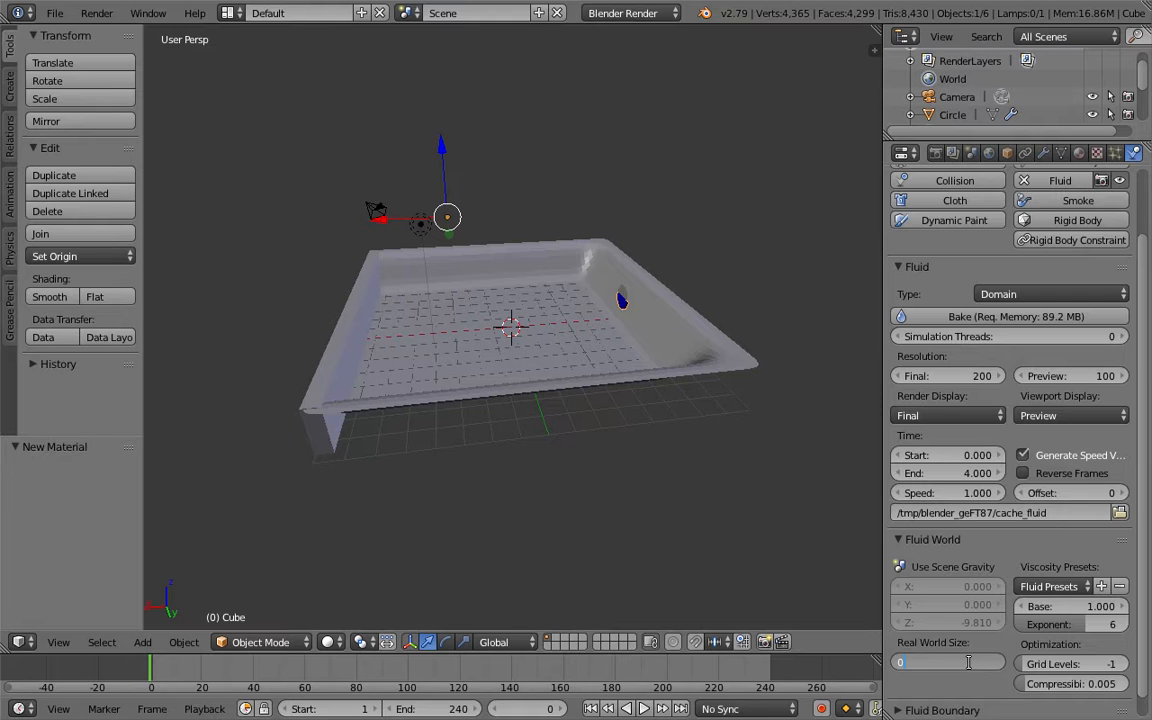
key(Return)
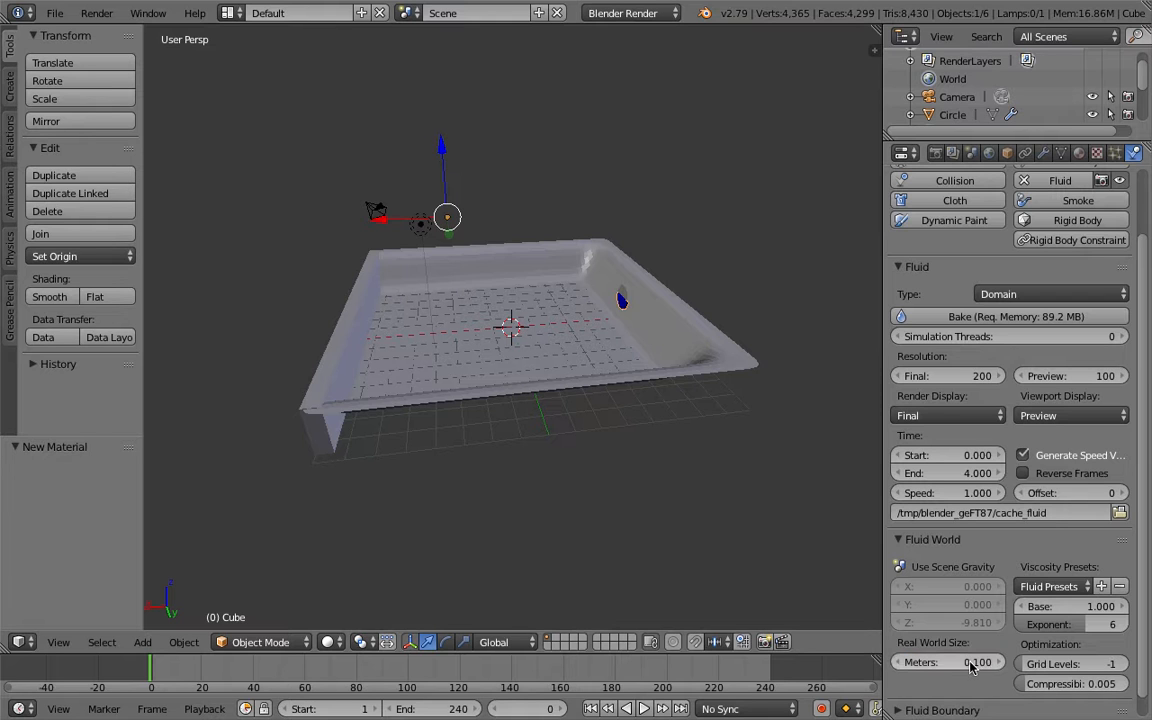
click(1078, 587)
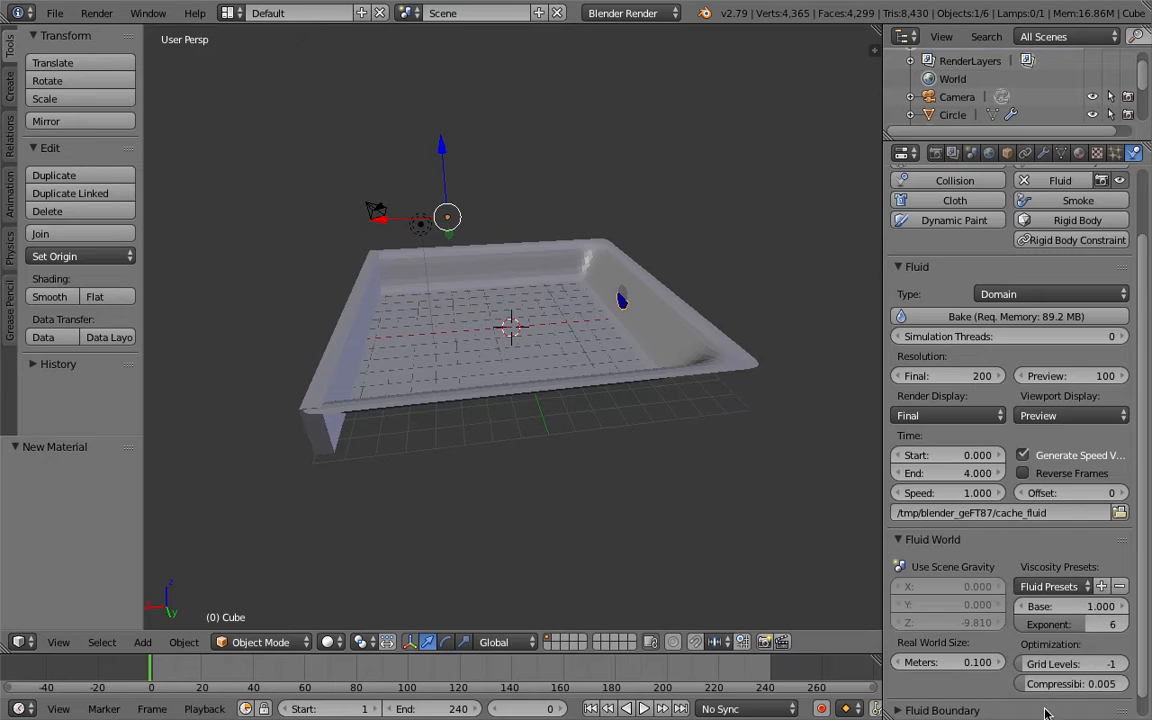
scroll(1030, 430, down, 1)
scroll(1030, 430, up, 4)
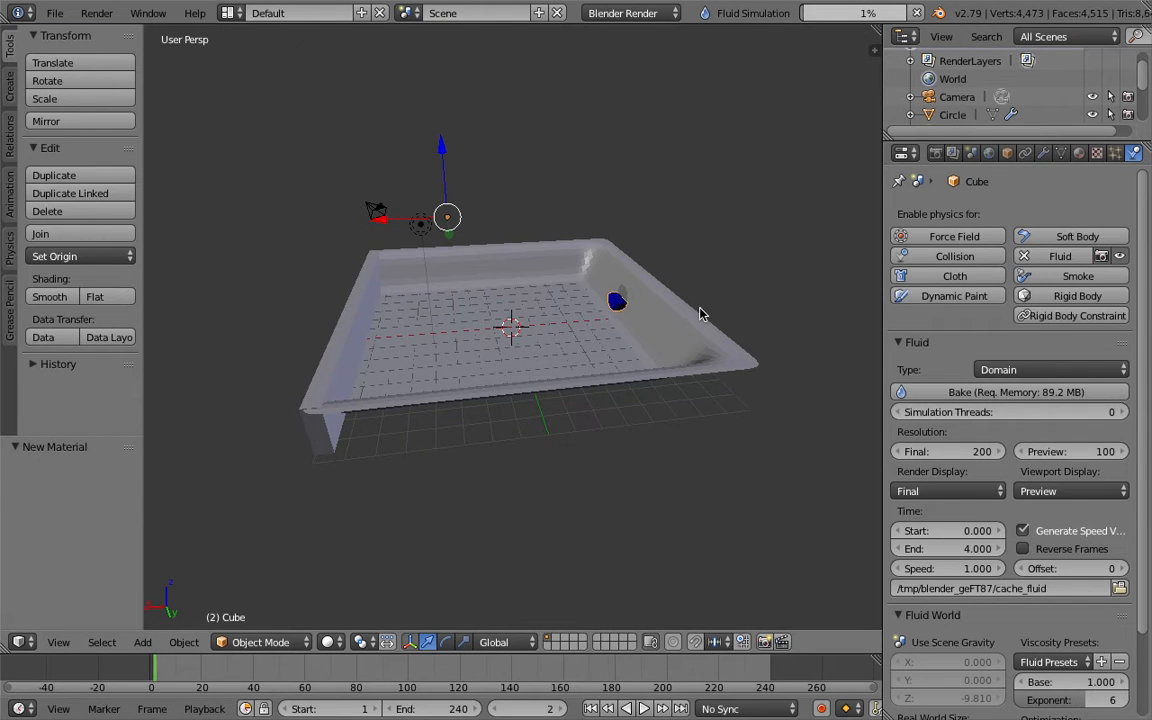
Step: Move through the first baked frames and examine the shape of the fluid stream at the inflow from several angles
middle_drag(700, 314, 708, 244)
scroll(710, 245, up, 5)
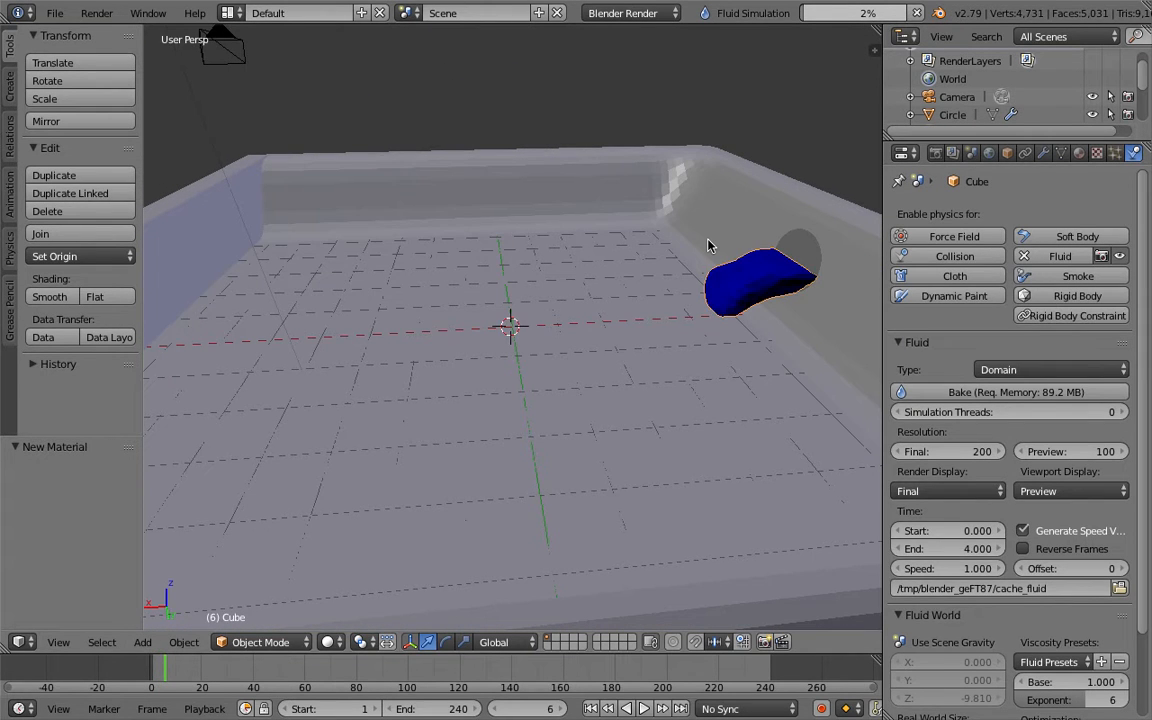
key(Left)
middle_drag(708, 246, 708, 246)
key(Right)
key(Left)
key(Left)
key(Left)
key(Left)
key(Right)
key(Right)
key(Right)
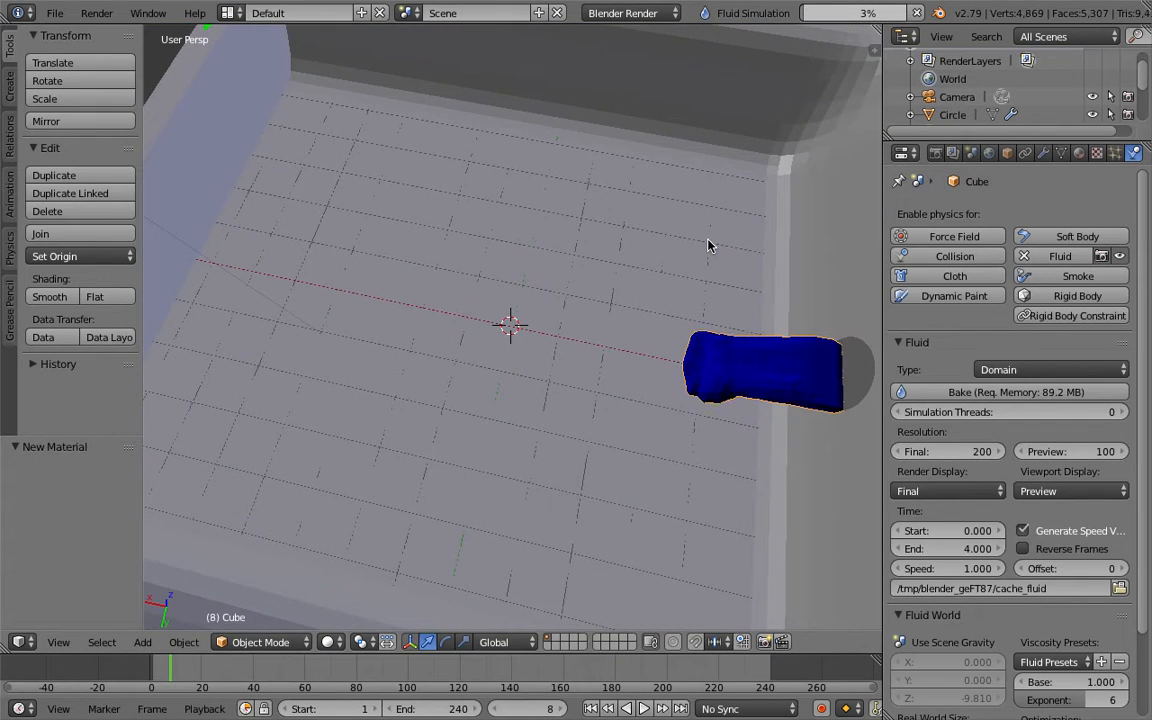
key(Left)
middle_drag(708, 246, 708, 246)
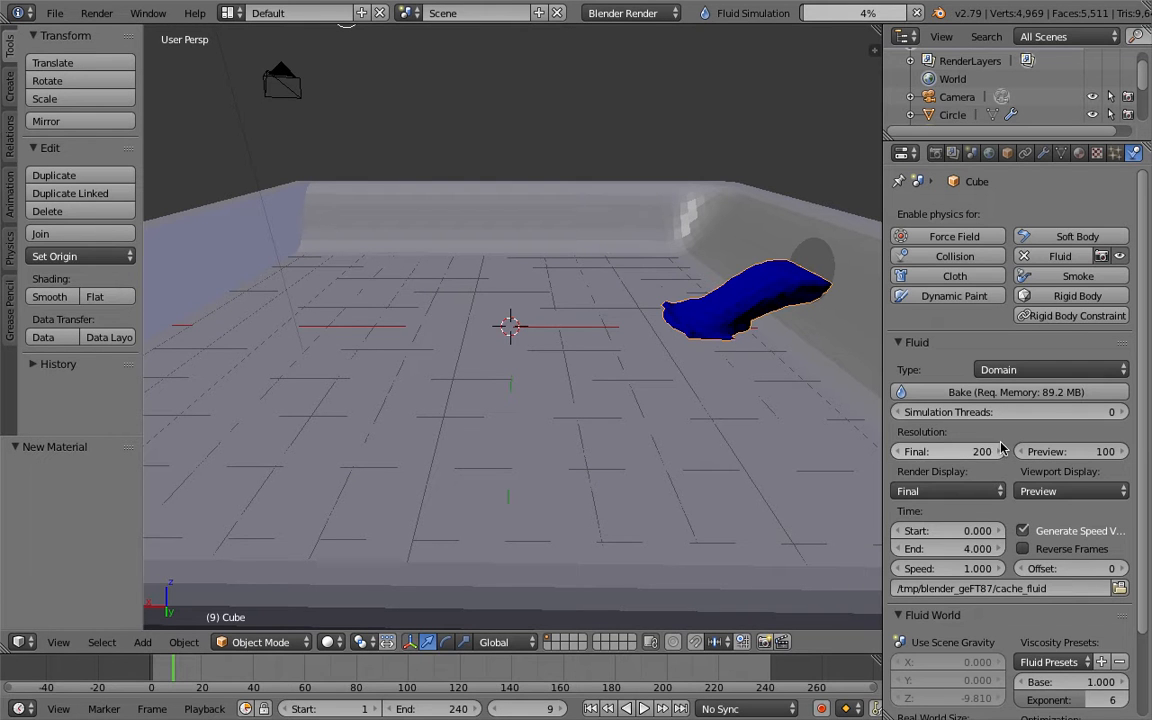
middle_drag(668, 413, 668, 413)
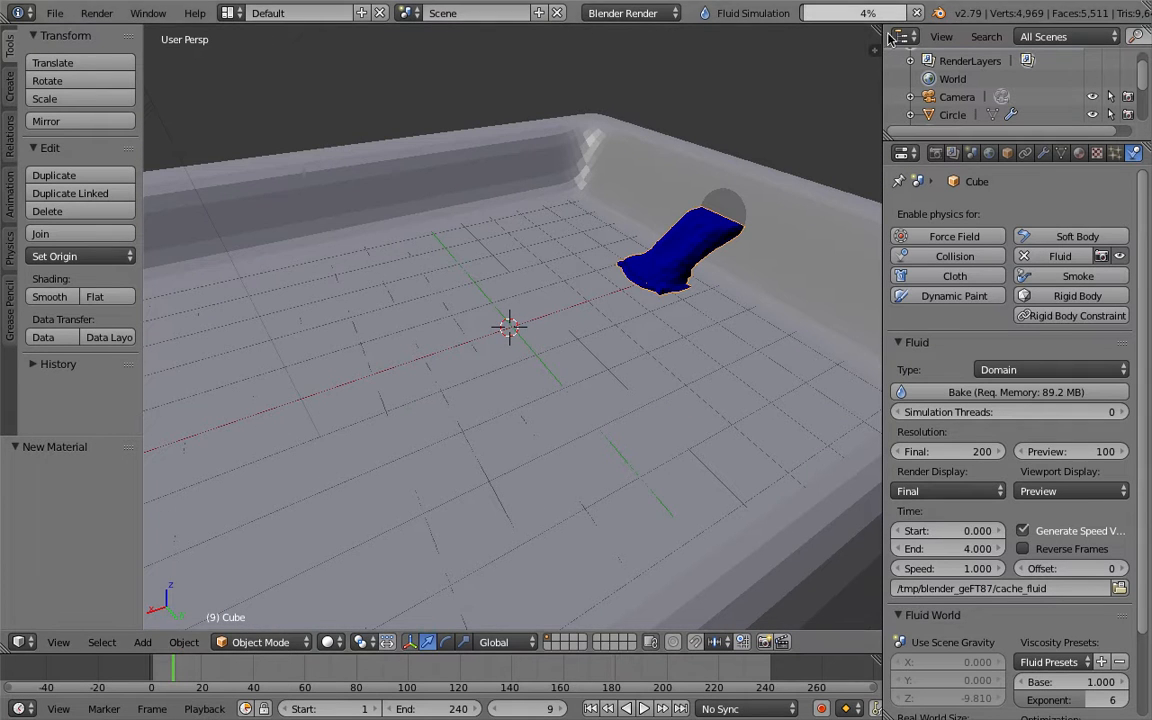
middle_drag(493, 405, 506, 378)
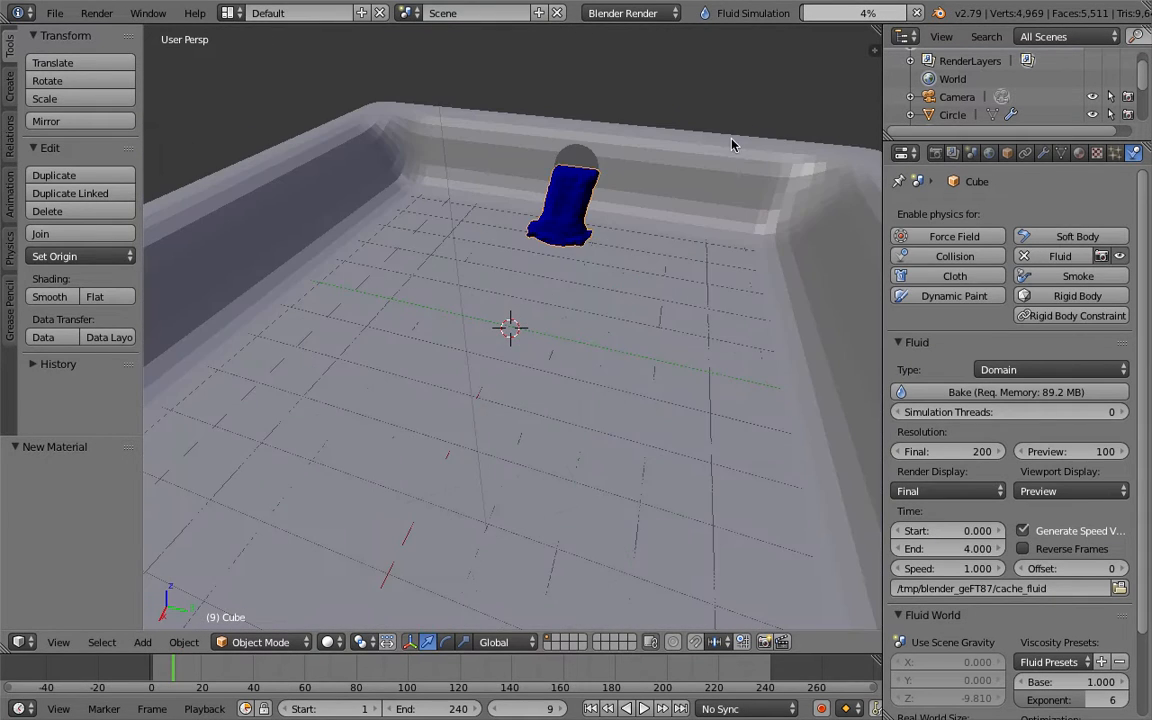
Step: Cancel the bake, lower the domain's final resolution to 100 and bake the simulation again
click(916, 13)
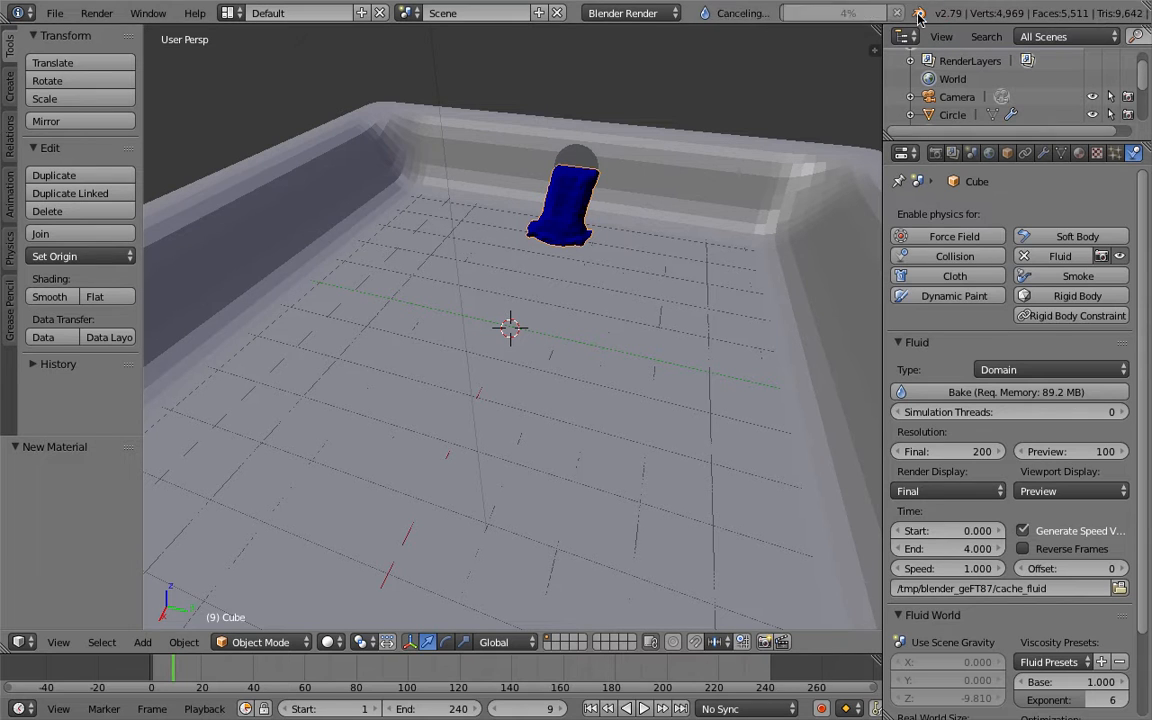
click(964, 445)
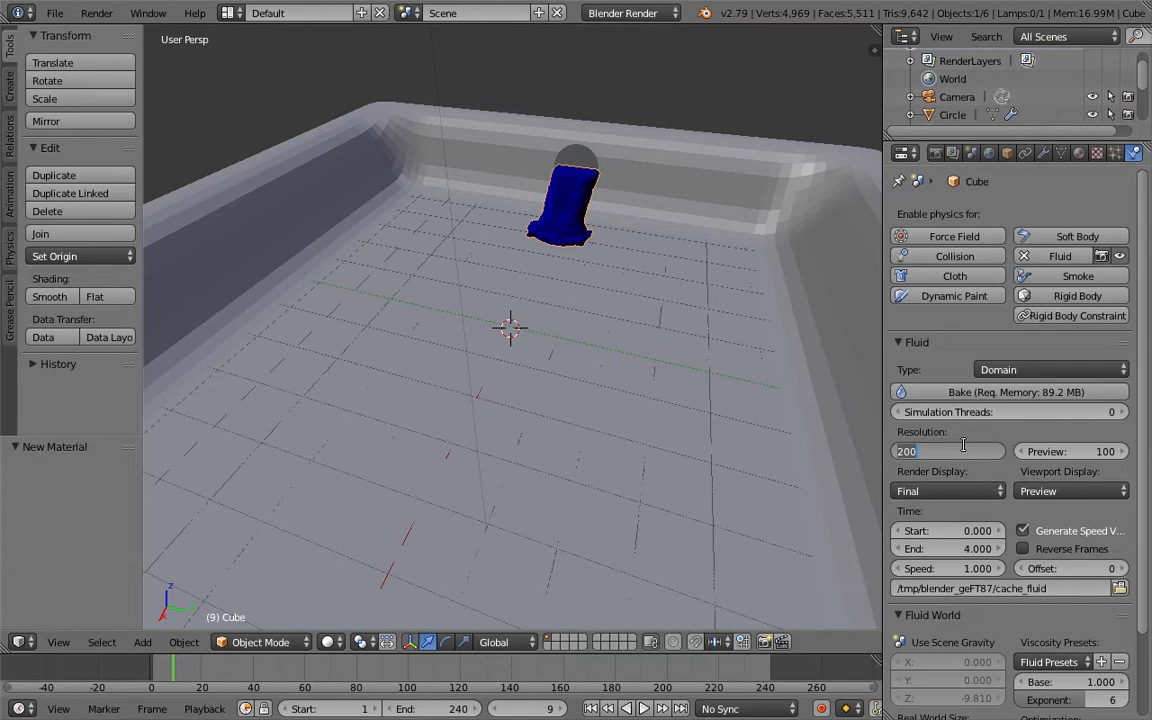
text(100)
key(Return)
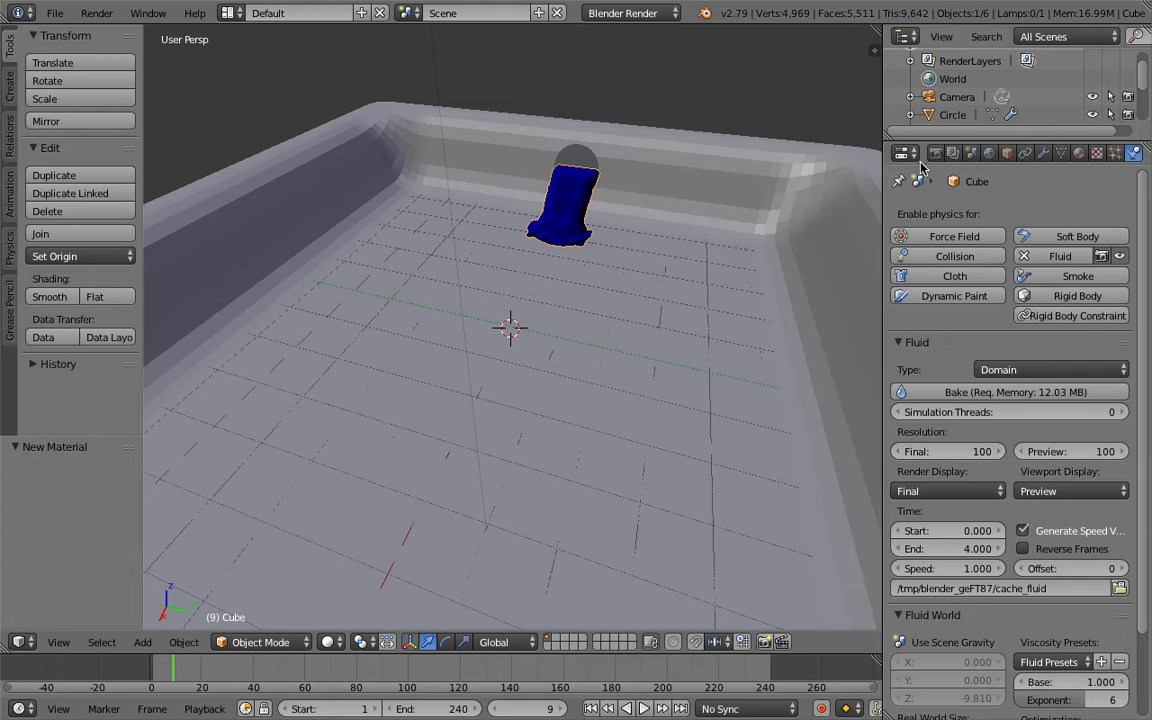
click(954, 392)
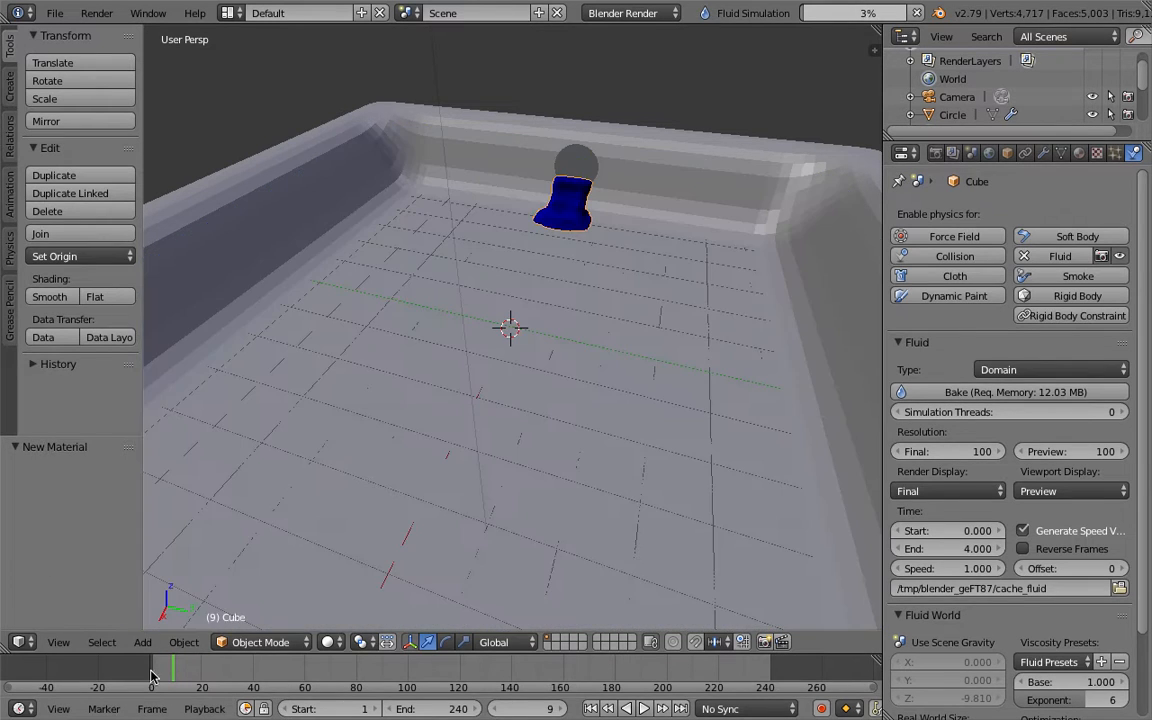
Step: Return to frame 0 and play the animation to review the fluid filling the basin
click(153, 676)
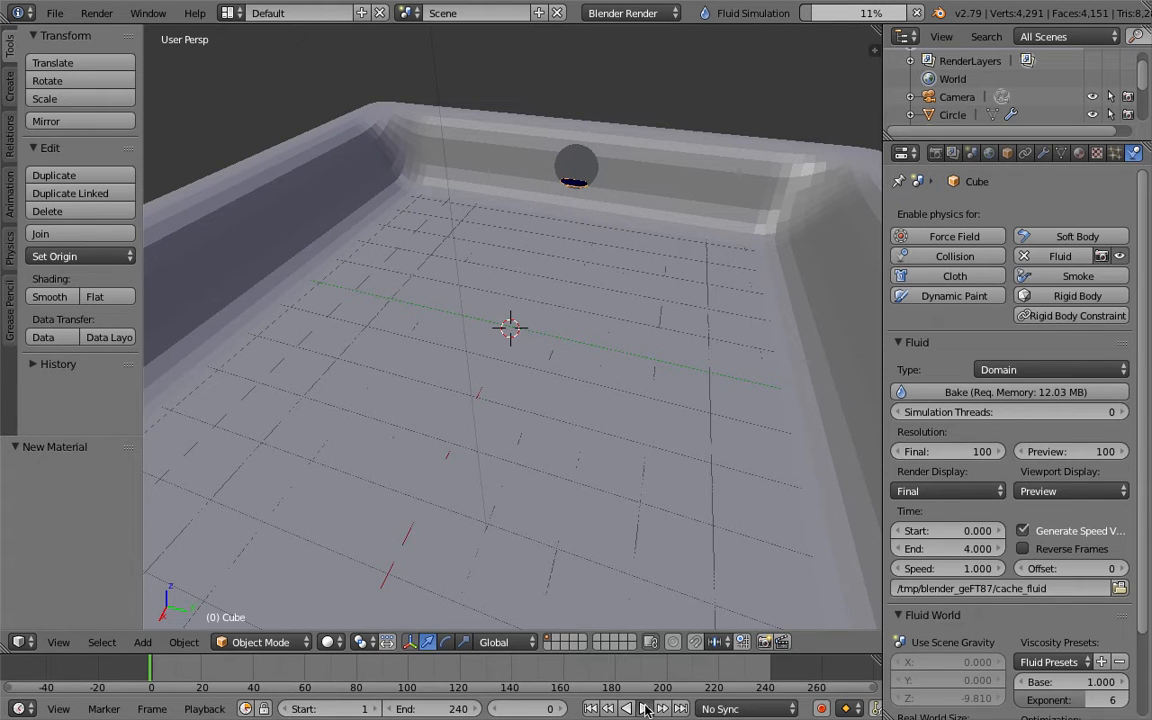
click(645, 709)
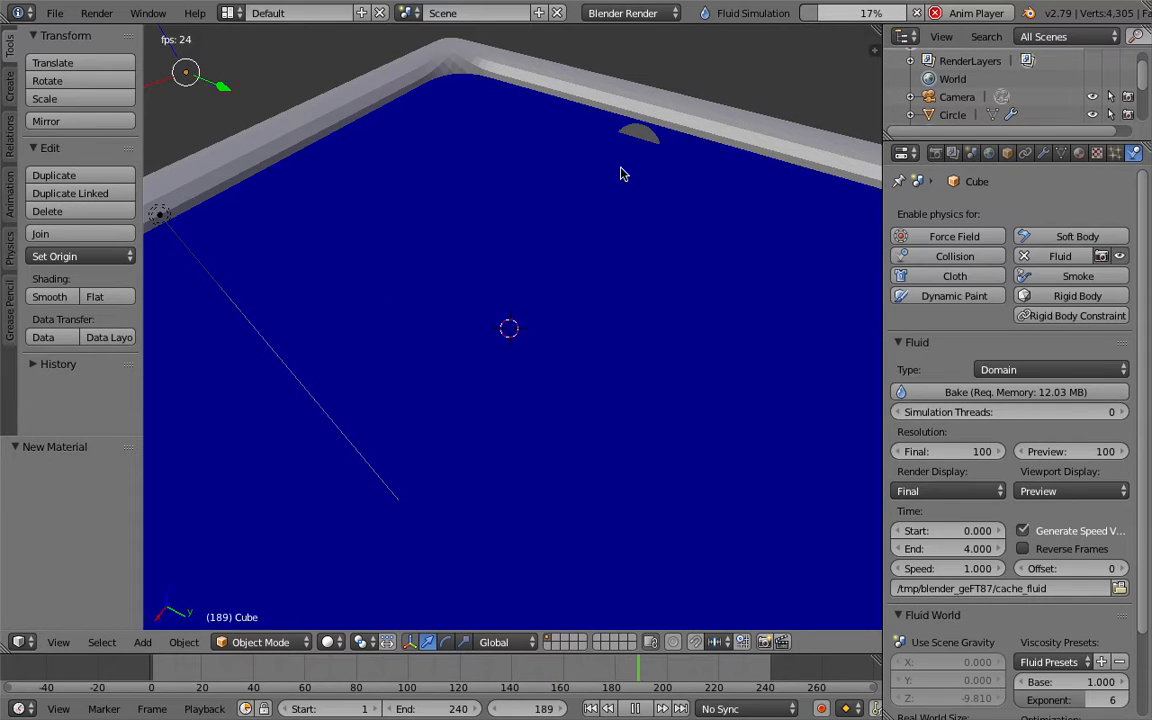
Step: Stop the playback, jump to about frame 60 and look over the domain's fluid and fluid world settings
key(KP_8)
scroll(376, 317, right, 10)
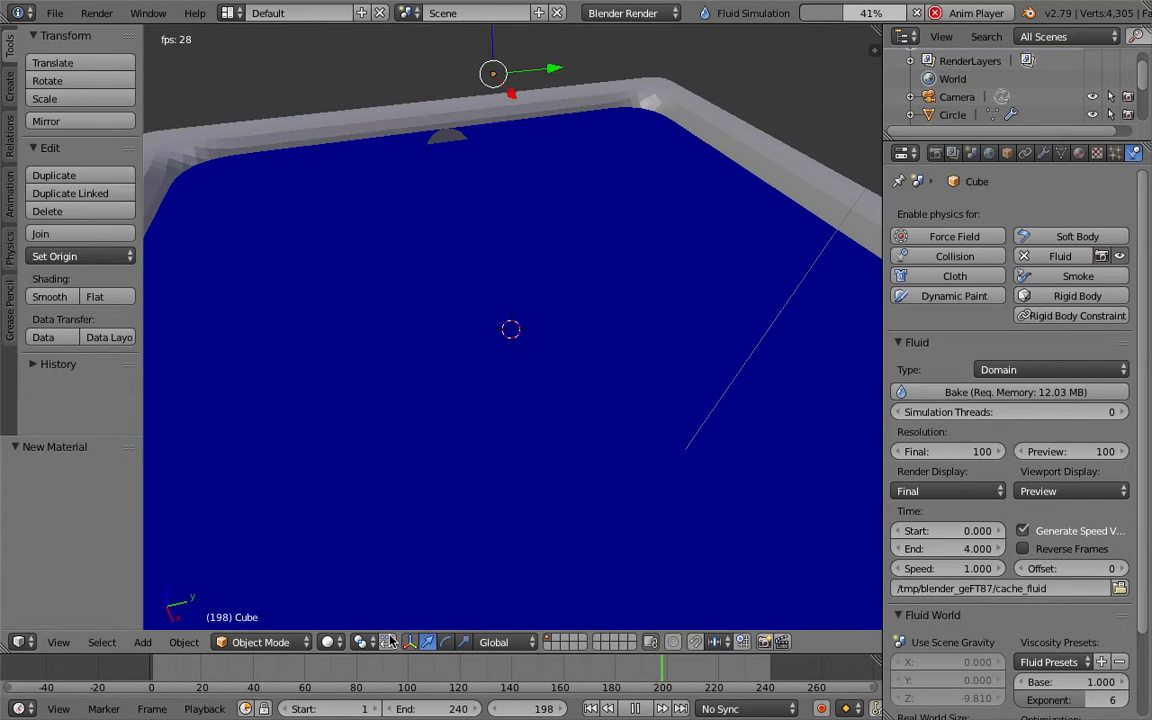
key(alt+a)
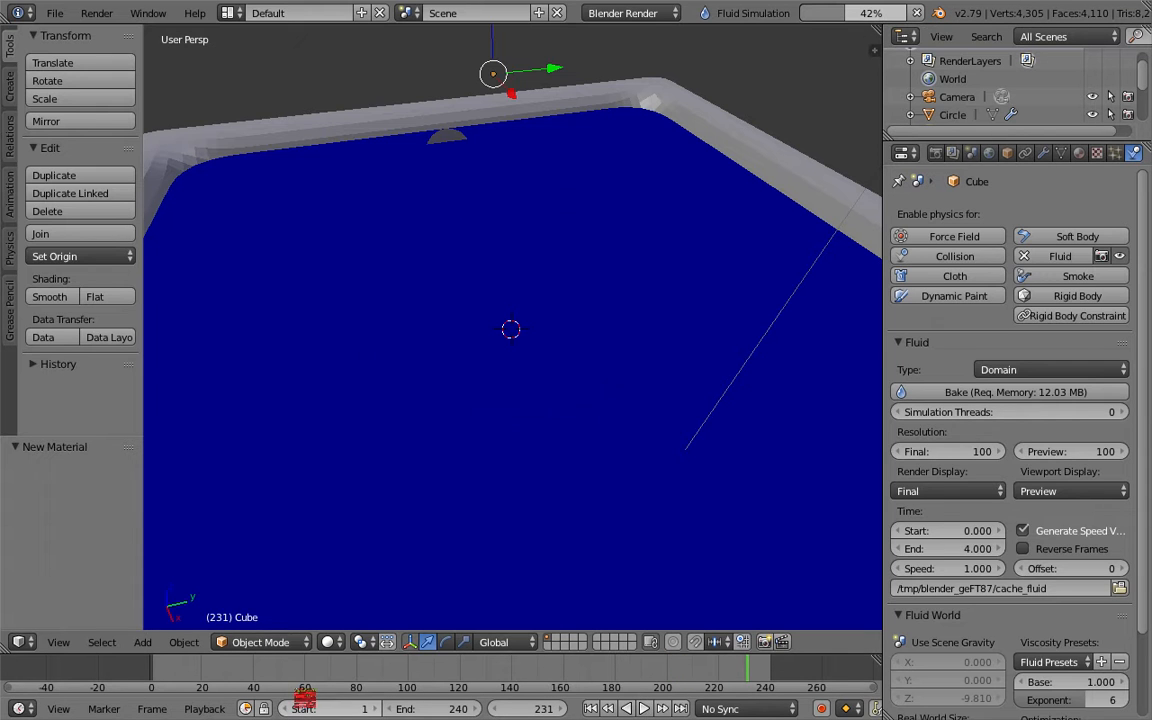
click(304, 673)
scroll(1024, 590, down, 1)
scroll(1024, 590, down, 3)
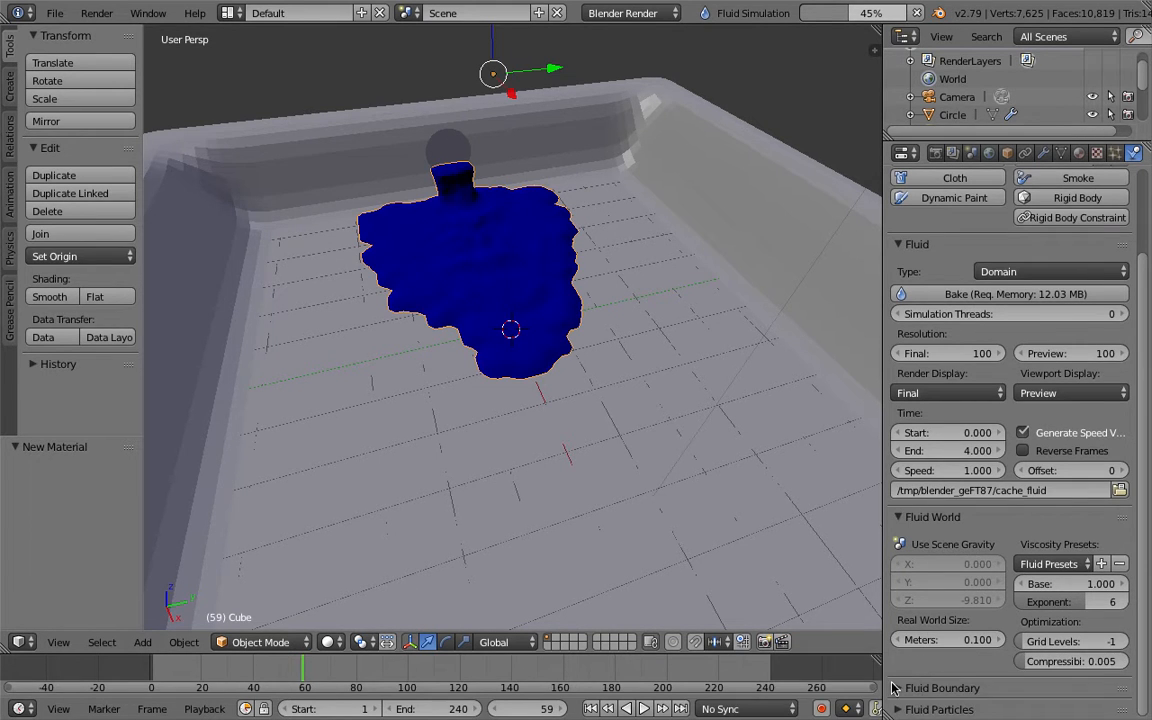
scroll(905, 677, up, 4)
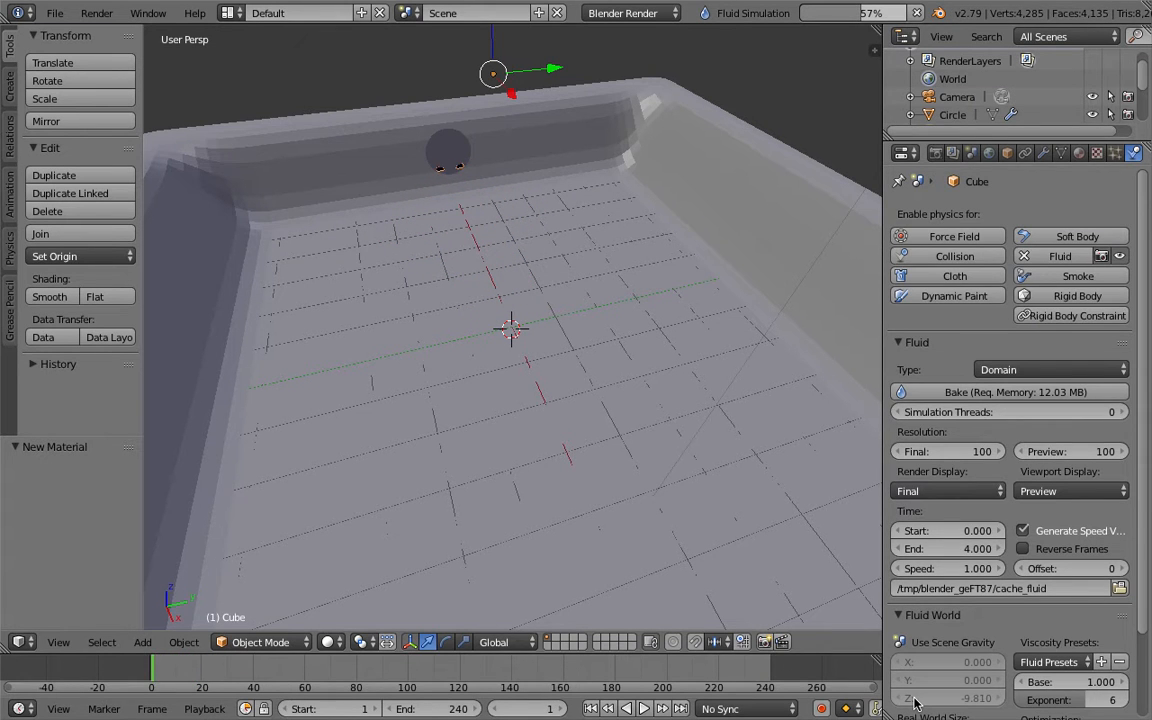
Step: Step through the baked frames from frame 1 to about frame 105 and examine how the fluid spreads from the inflow
key(Right)
key(Right)
key(Right)
key(Right)
key(Right)
key(Right)
key(Right)
key(Right)
key(Right)
key(Right)
key(Right)
key(Right)
key(Right)
key(Right)
key(Right)
key(Right)
key(Right)
key(Right)
key(Right)
key(Right)
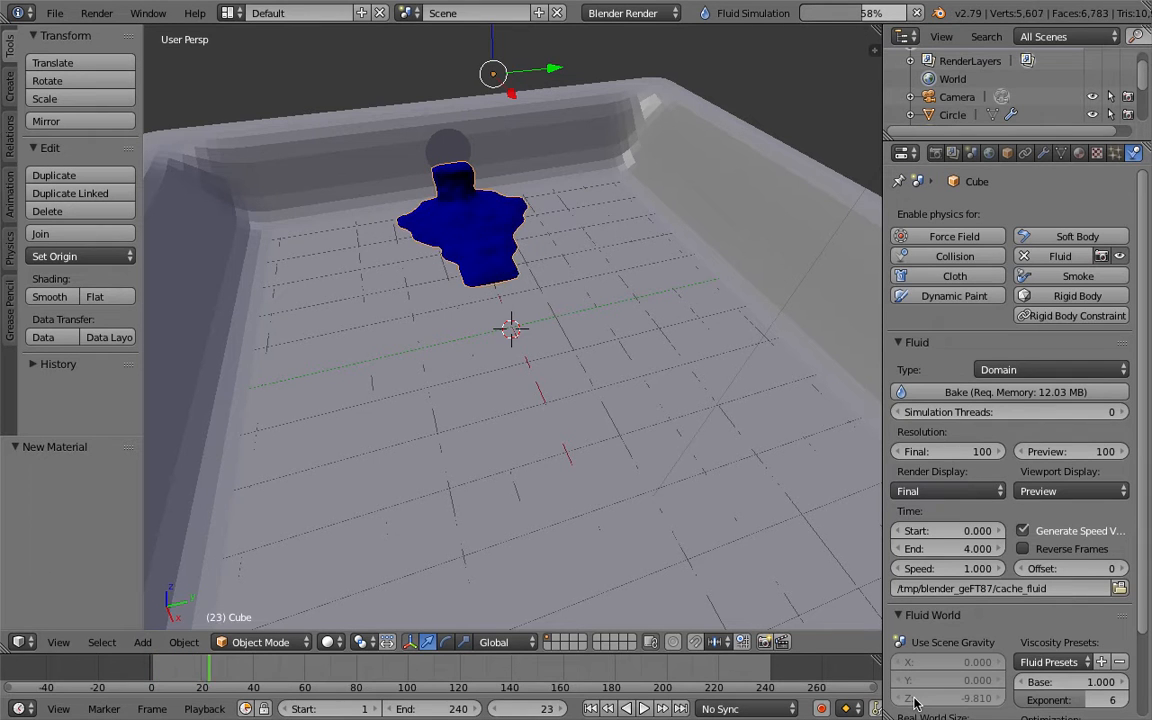
key(Right)
key(Right)
key(Right)
key(Right)
key(Right)
key(Right)
key(Right)
key(Right)
key(Right)
key(Right)
key(Right)
key(Up)
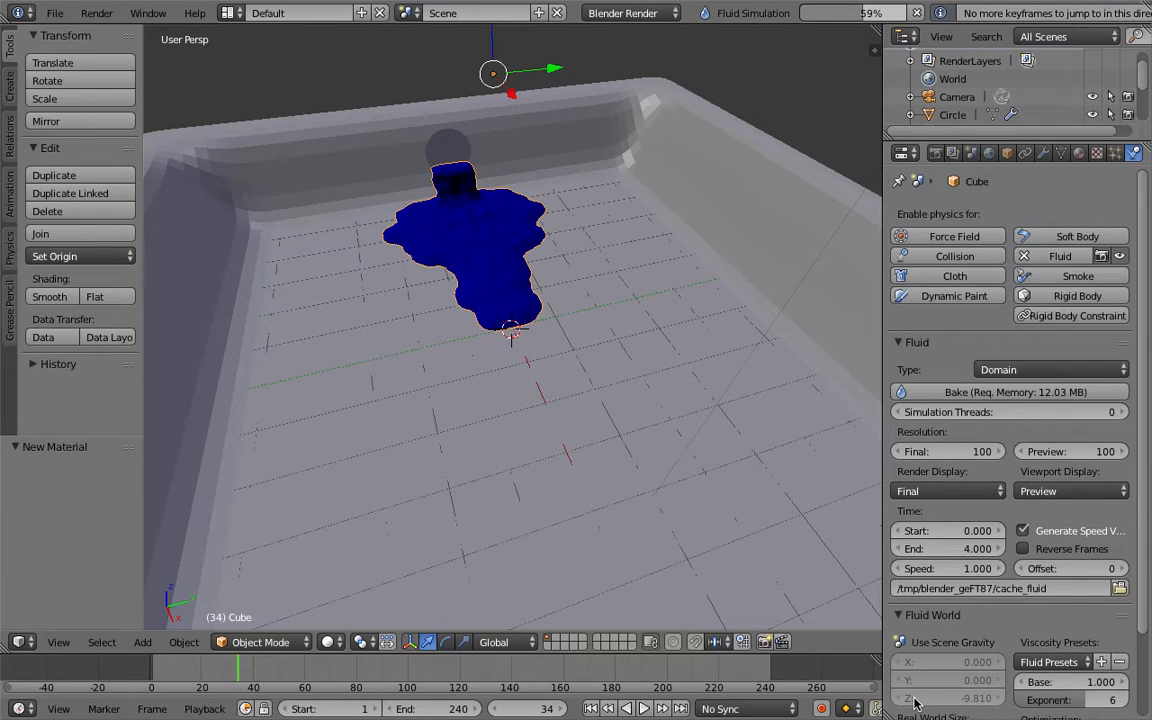
key(Right)
key(Right)
key(Right)
key(Right)
key(Right)
key(Right)
key(Right)
key(Right)
key(Right)
key(Right)
key(Right)
key(Right)
key(Right)
key(Right)
key(Right)
key(Right)
key(Right)
key(Right)
key(Right)
key(Right)
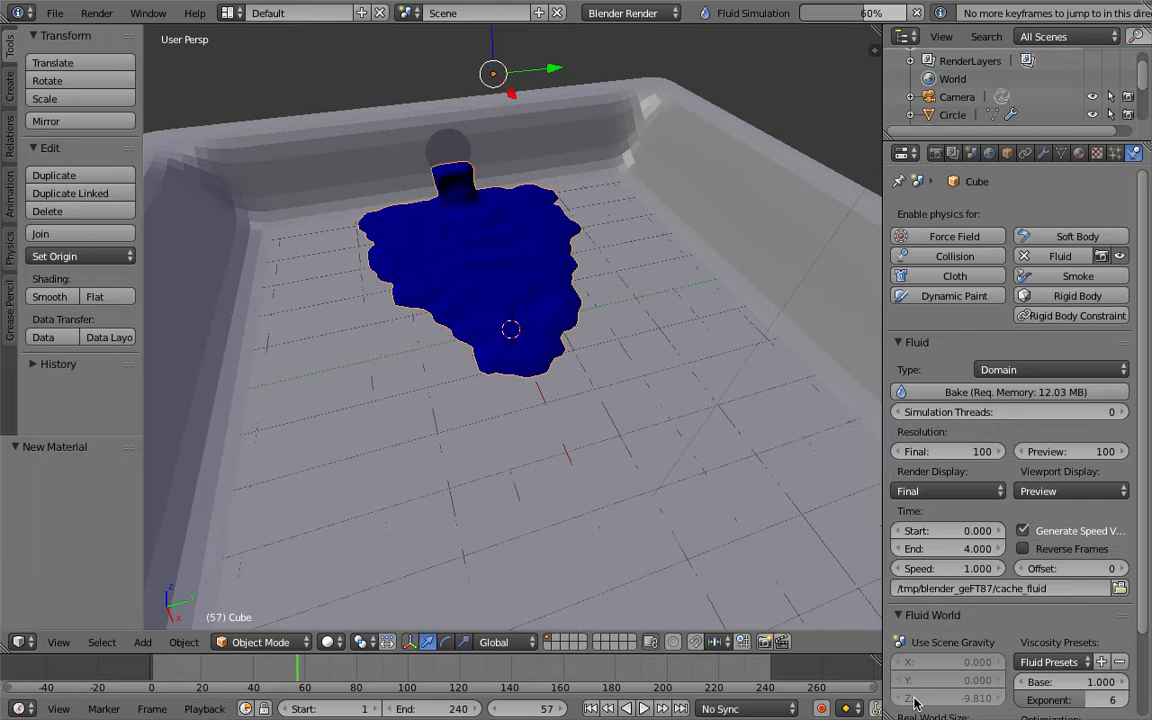
key(Right)
key(Right)
key(Right)
key(Right)
key(Right)
key(Right)
key(Right)
key(Right)
key(Right)
key(Right)
key(Right)
key(Right)
key(Right)
key(Right)
key(Right)
key(Right)
key(Right)
key(Right)
key(Right)
key(Right)
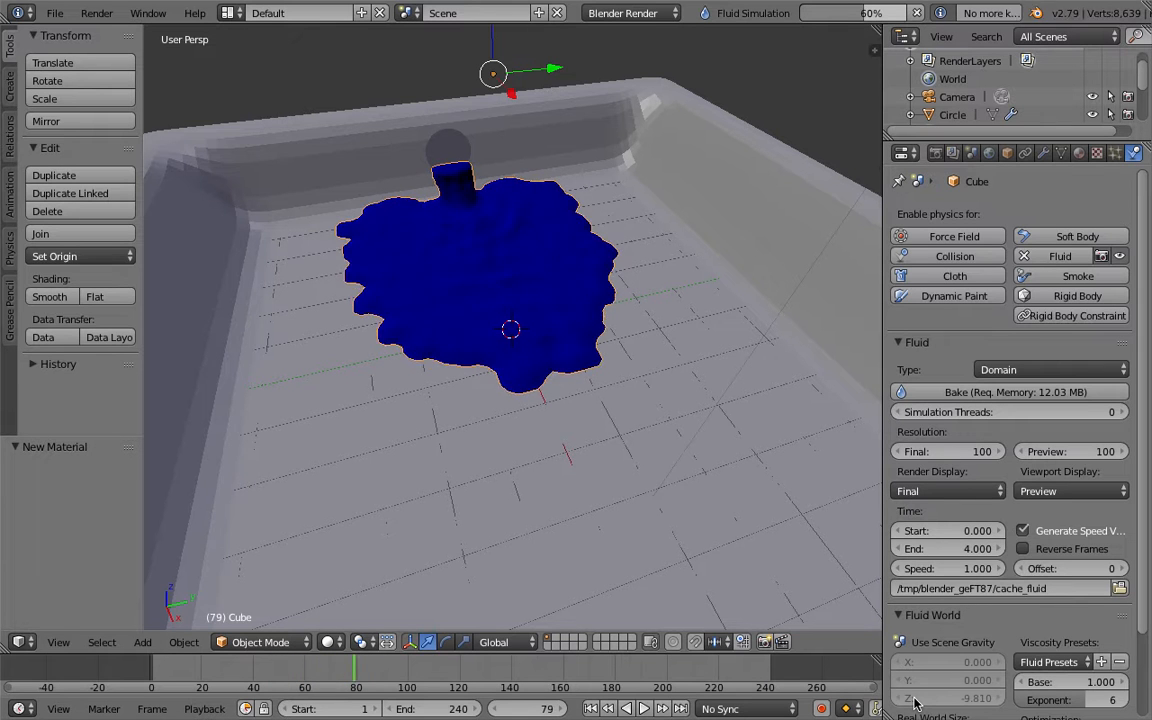
key(Right)
key(Right)
key(Right)
key(Right)
key(Right)
key(Right)
key(Right)
key(Right)
key(Right)
key(Right)
key(Right)
key(Right)
key(Right)
key(Right)
key(Right)
key(Right)
key(Right)
key(Right)
key(Right)
key(Right)
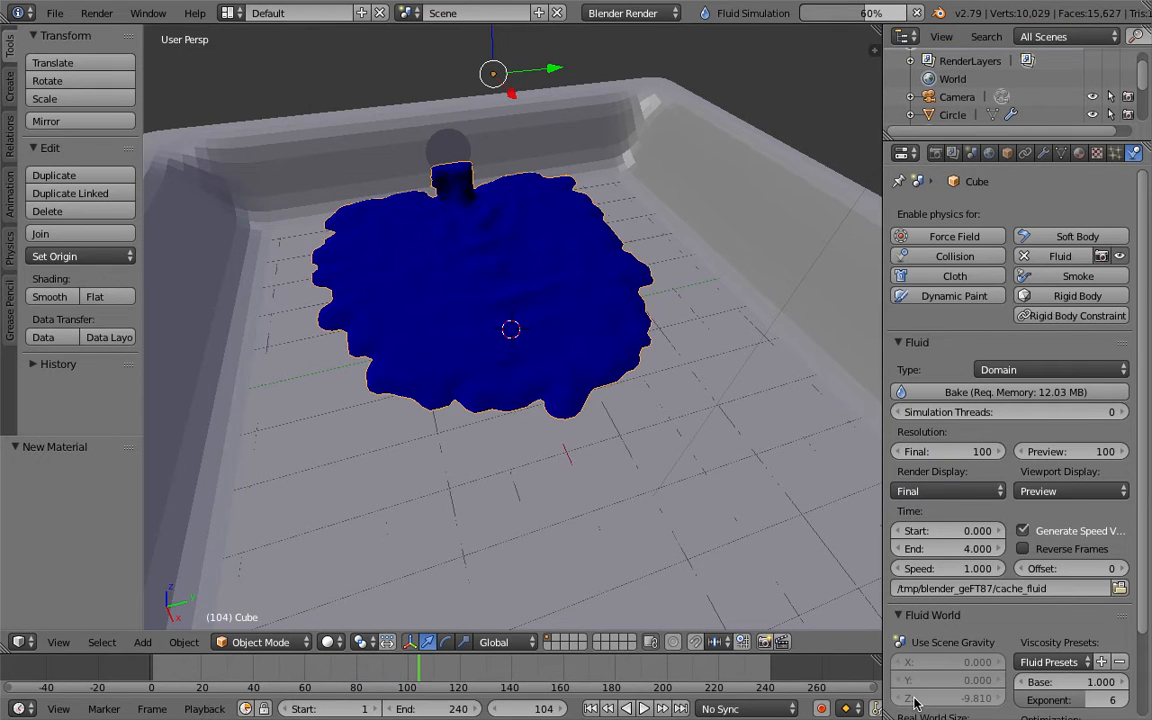
key(Right)
key(Left)
key(Left)
key(Left)
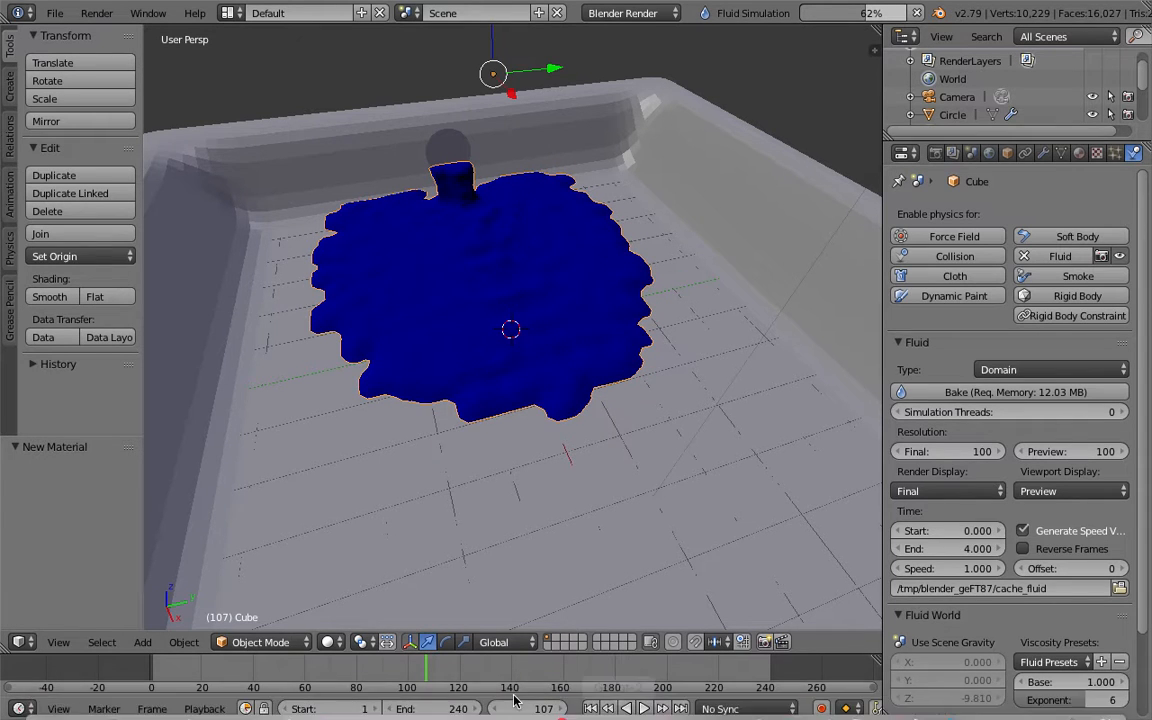
Step: Replay the animation from frame 0, examine the flow from above and close to the inflow, and stop the playback
drag(164, 669, 92, 670)
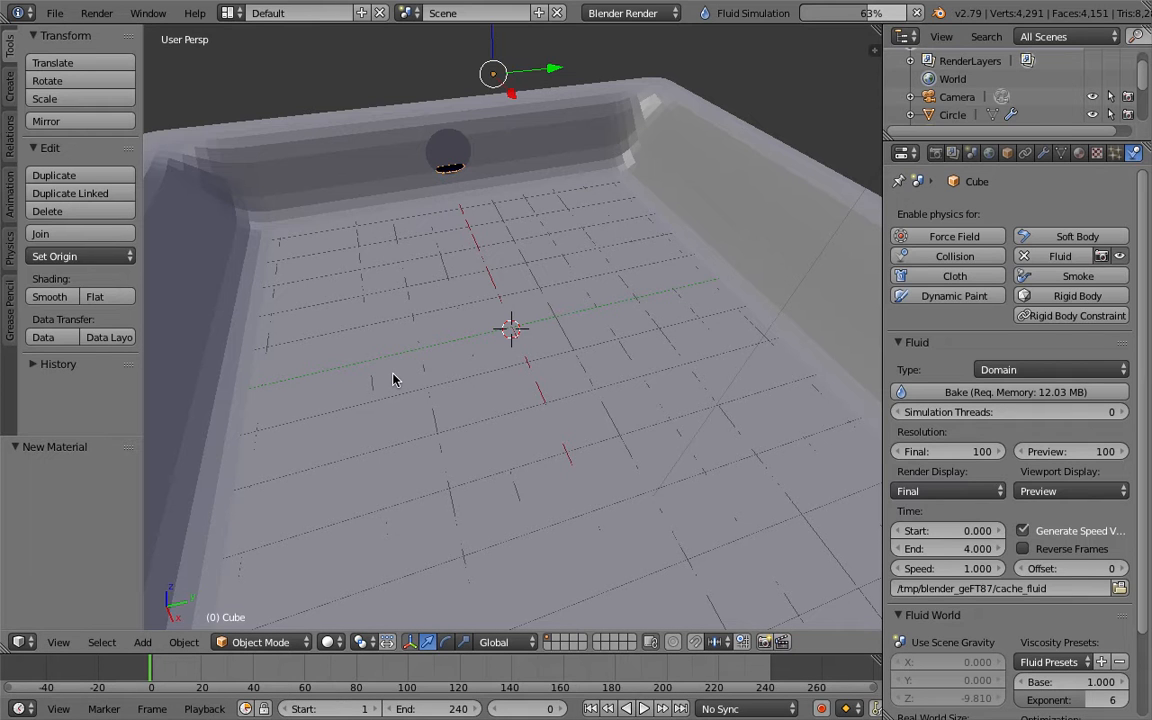
key(alt+a)
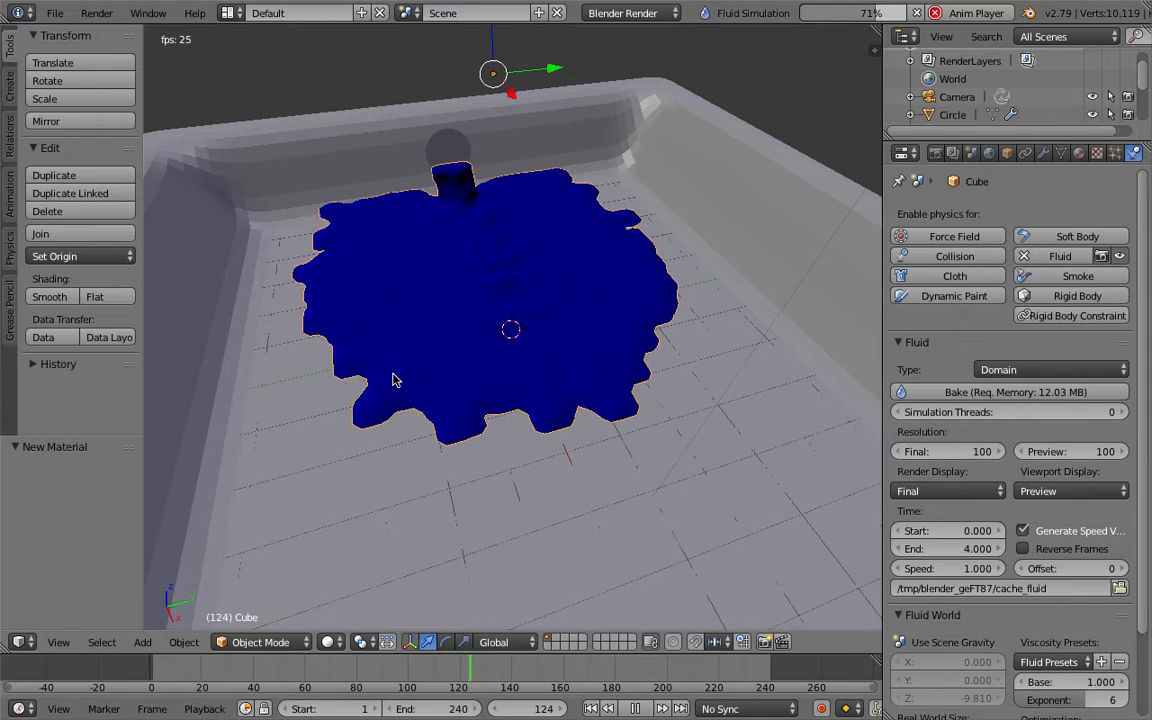
middle_drag(393, 380, 398, 334)
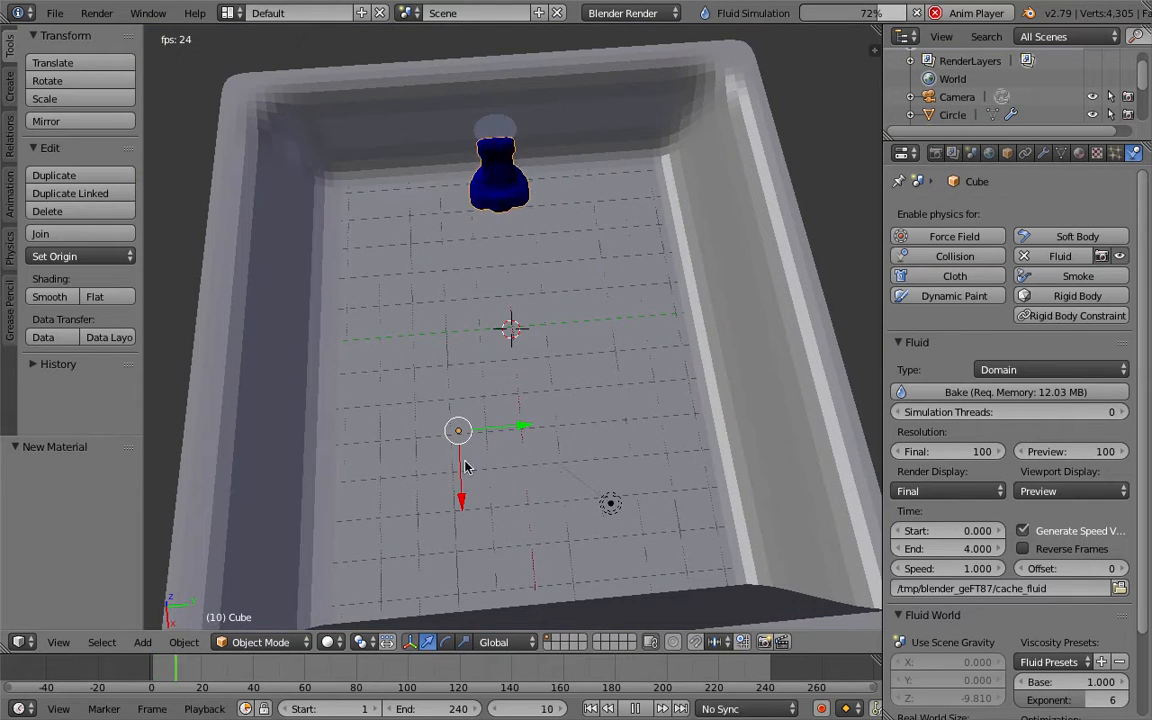
scroll(585, 371, up, 2)
scroll(585, 371, down, 5)
middle_drag(584, 371, 611, 321)
scroll(586, 375, up, 3)
scroll(612, 321, up, 4)
scroll(612, 321, down, 1)
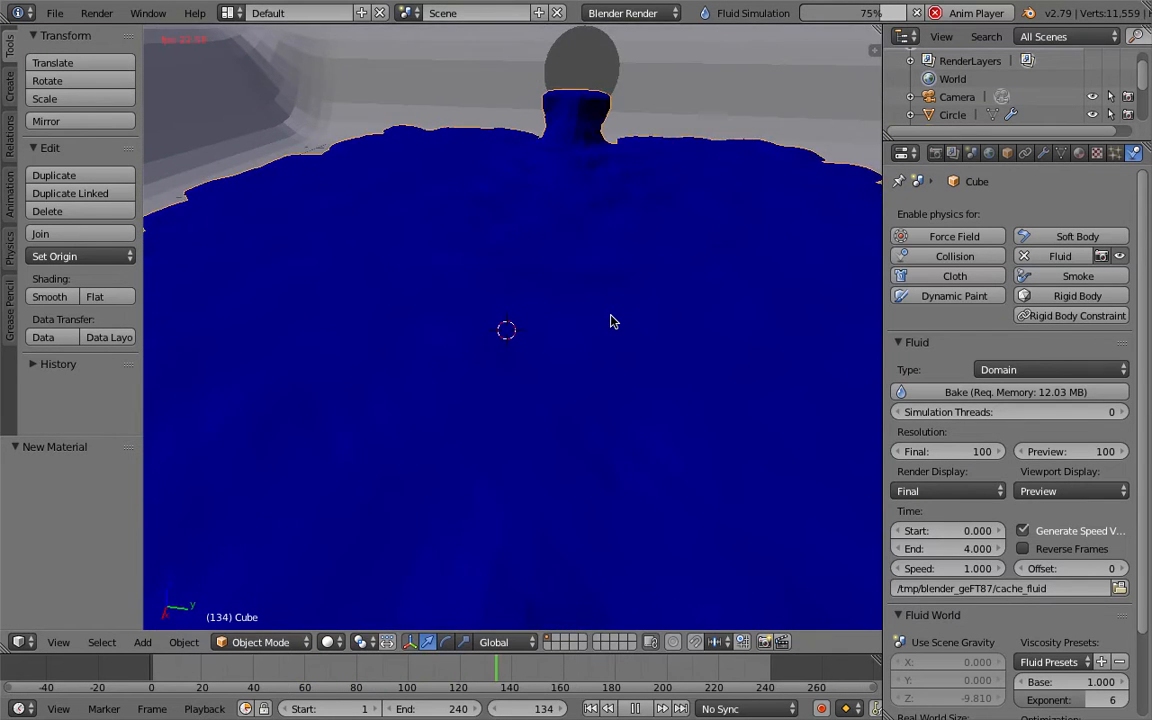
scroll(612, 321, down, 3)
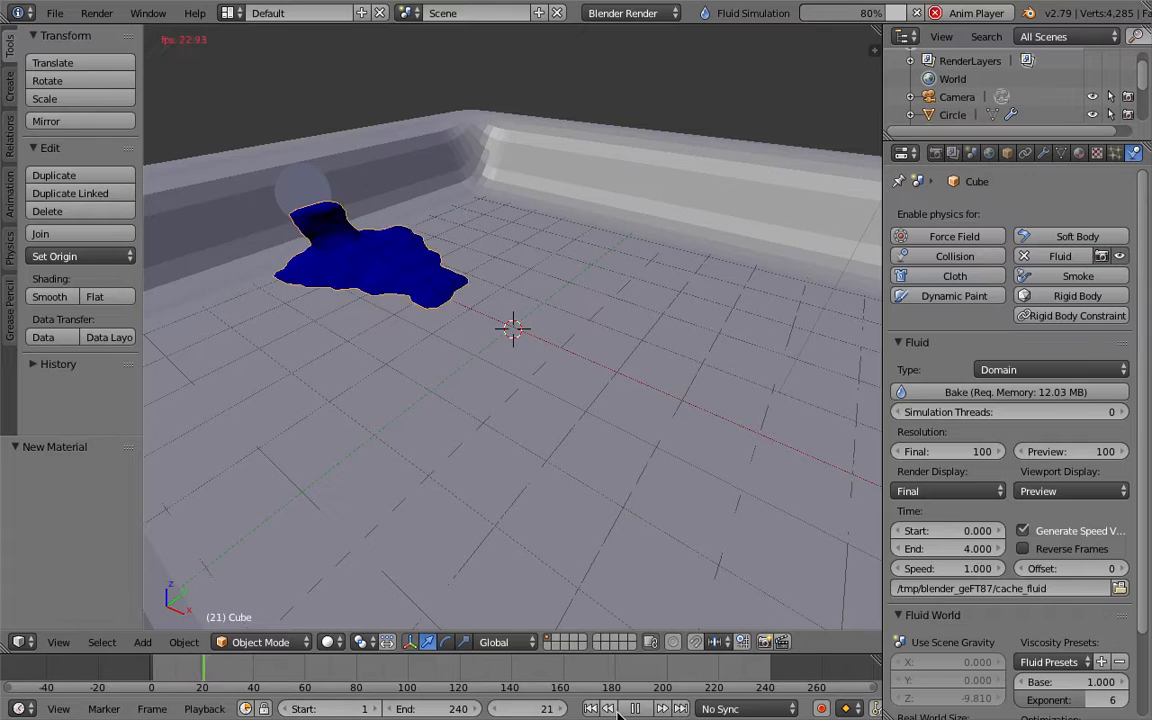
click(630, 709)
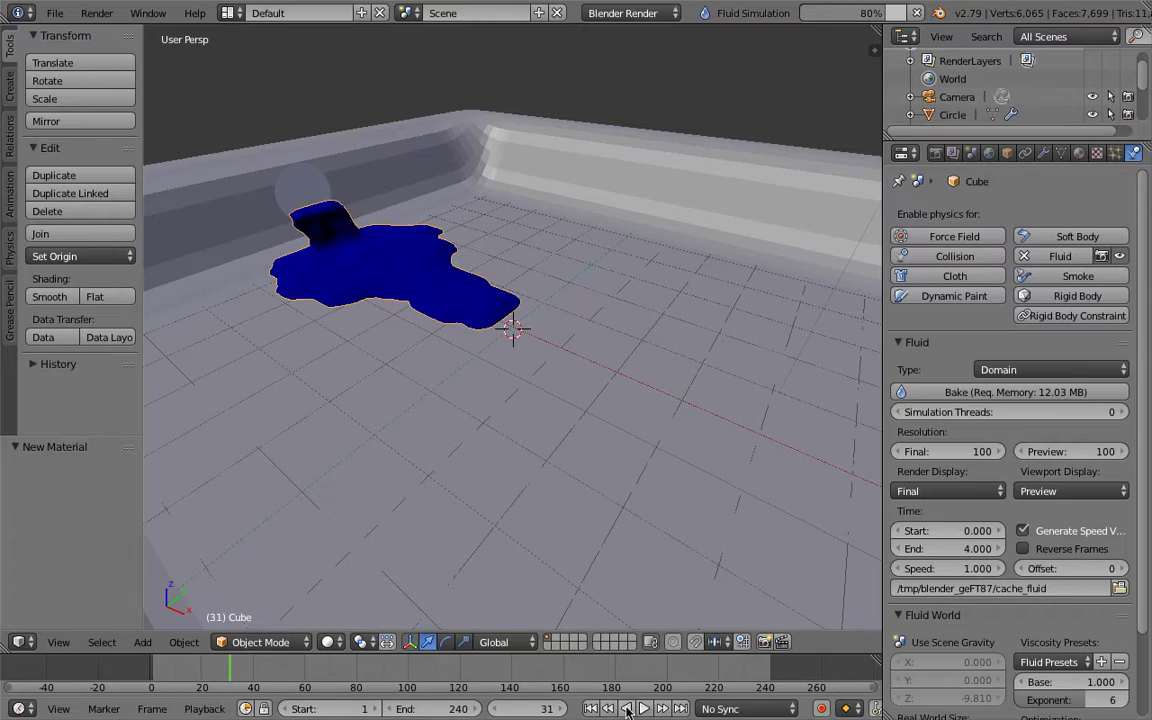
Step: Return to frame 0 and examine the basin and its inflow from several sides, from beneath and from farther away
drag(166, 670, 26, 693)
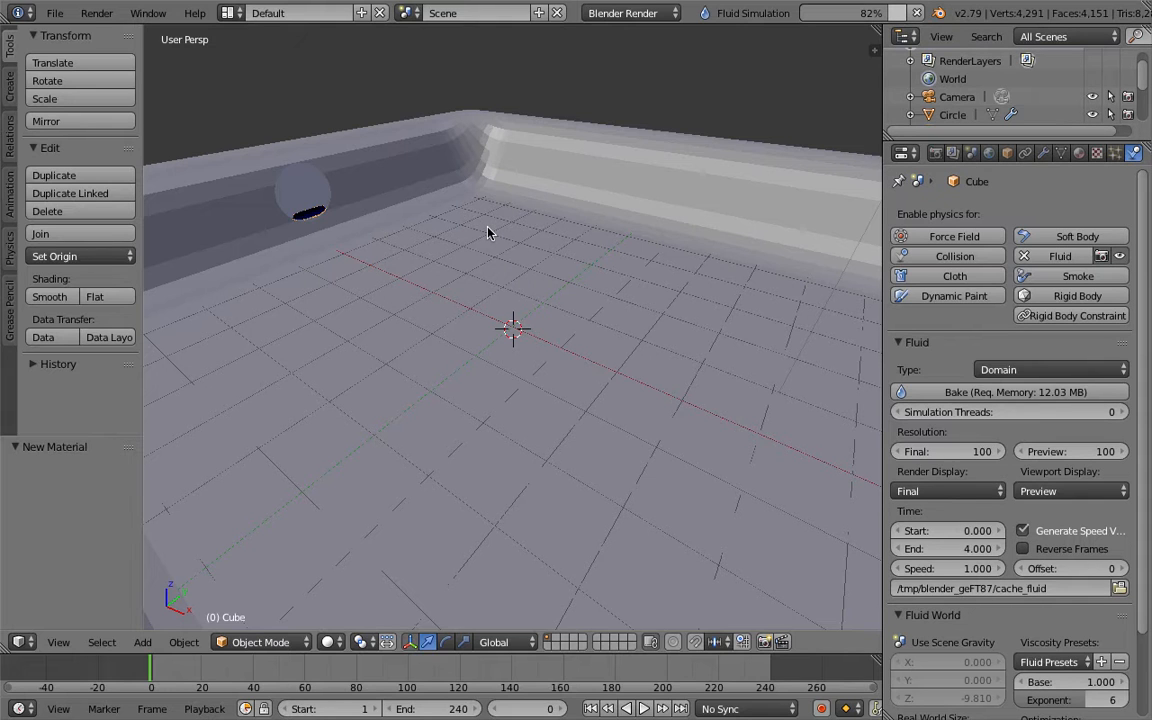
scroll(488, 233, down, 2)
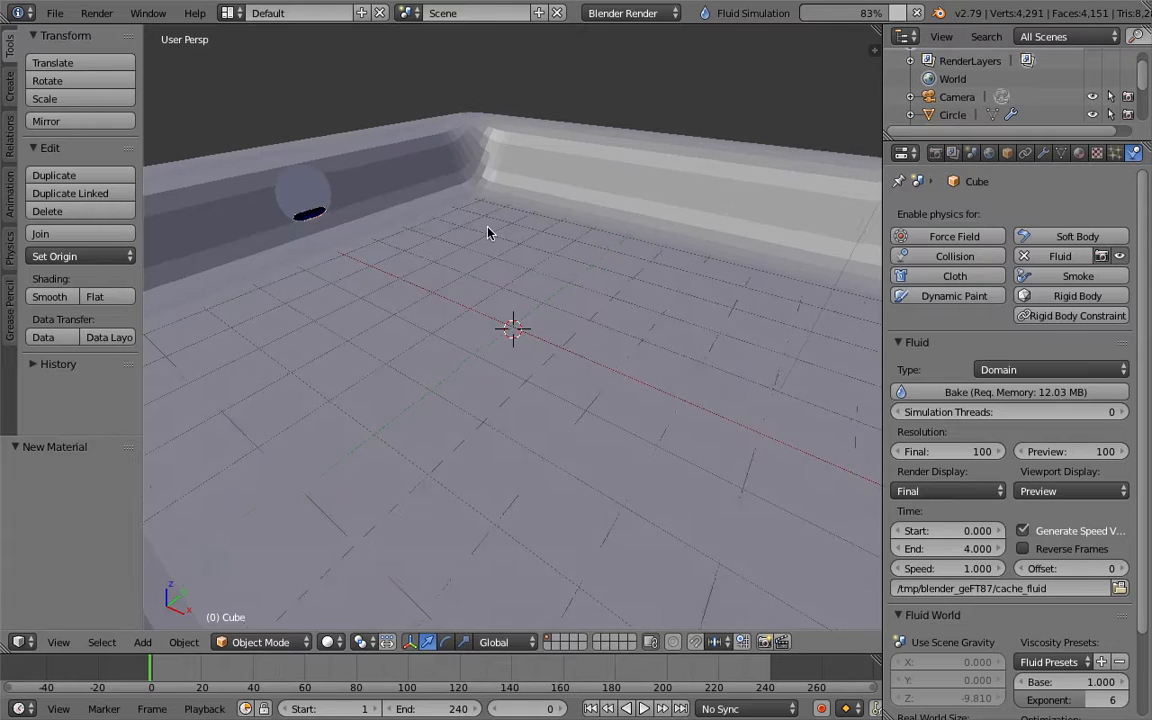
scroll(488, 233, right, 10)
scroll(488, 233, right, 1)
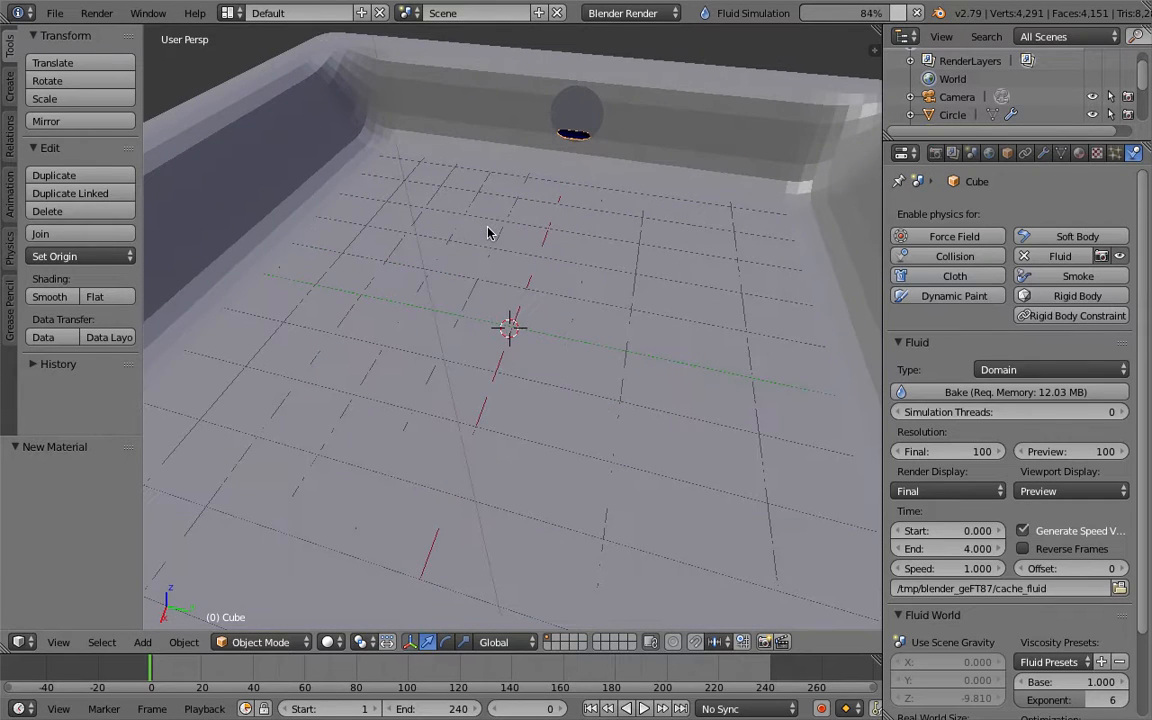
scroll(488, 233, right, 4)
scroll(488, 233, down, 5)
scroll(488, 233, up, 5)
scroll(488, 233, down, 8)
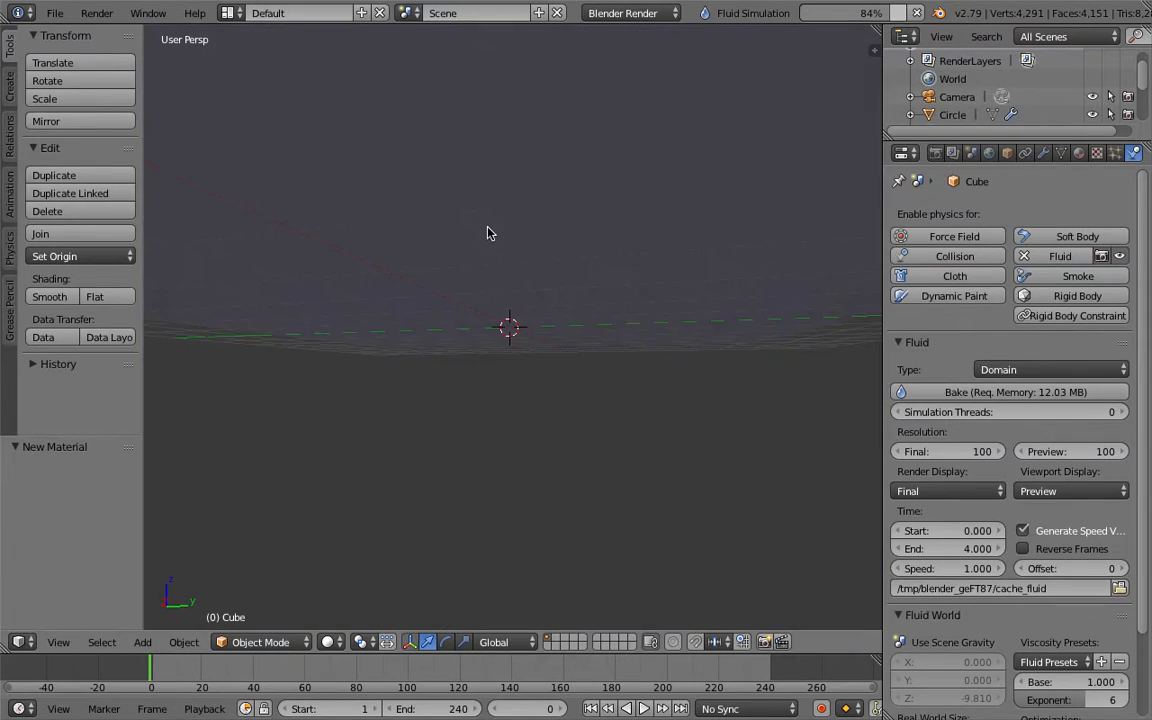
ctrl+scroll(488, 233, down, 5)
scroll(494, 222, up, 8)
scroll(494, 222, right, 8)
scroll(331, 180, down, 6)
scroll(331, 180, up, 8)
scroll(331, 180, left, 6)
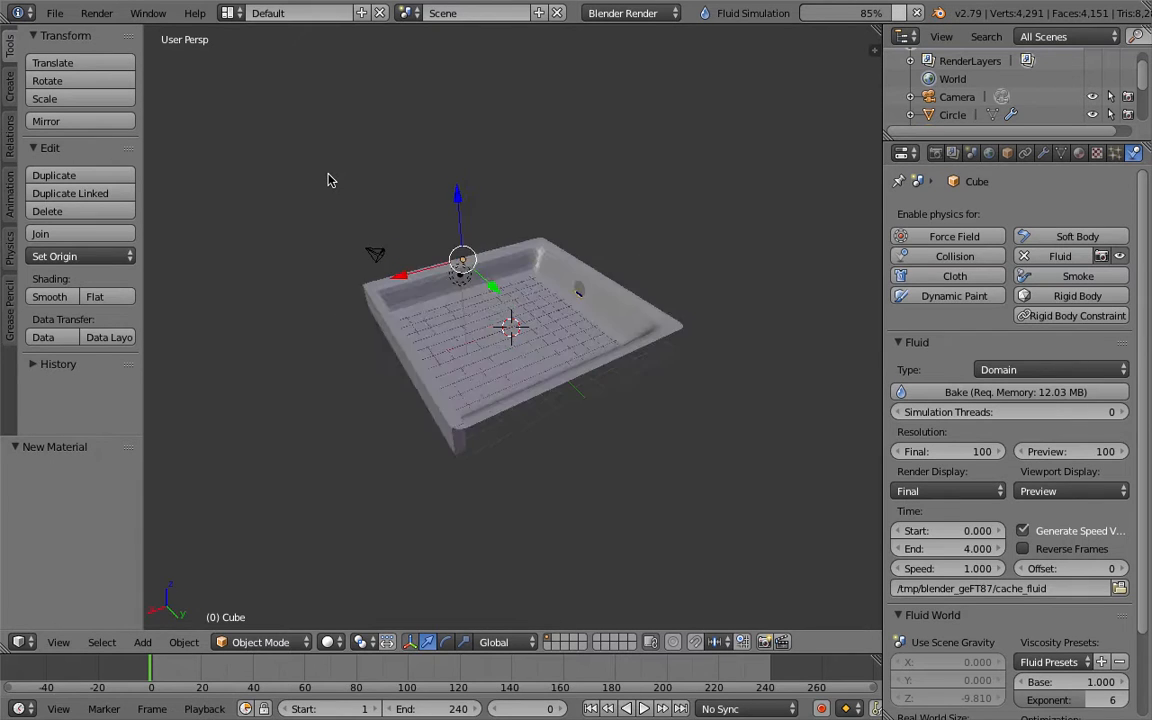
ctrl+scroll(331, 180, up, 8)
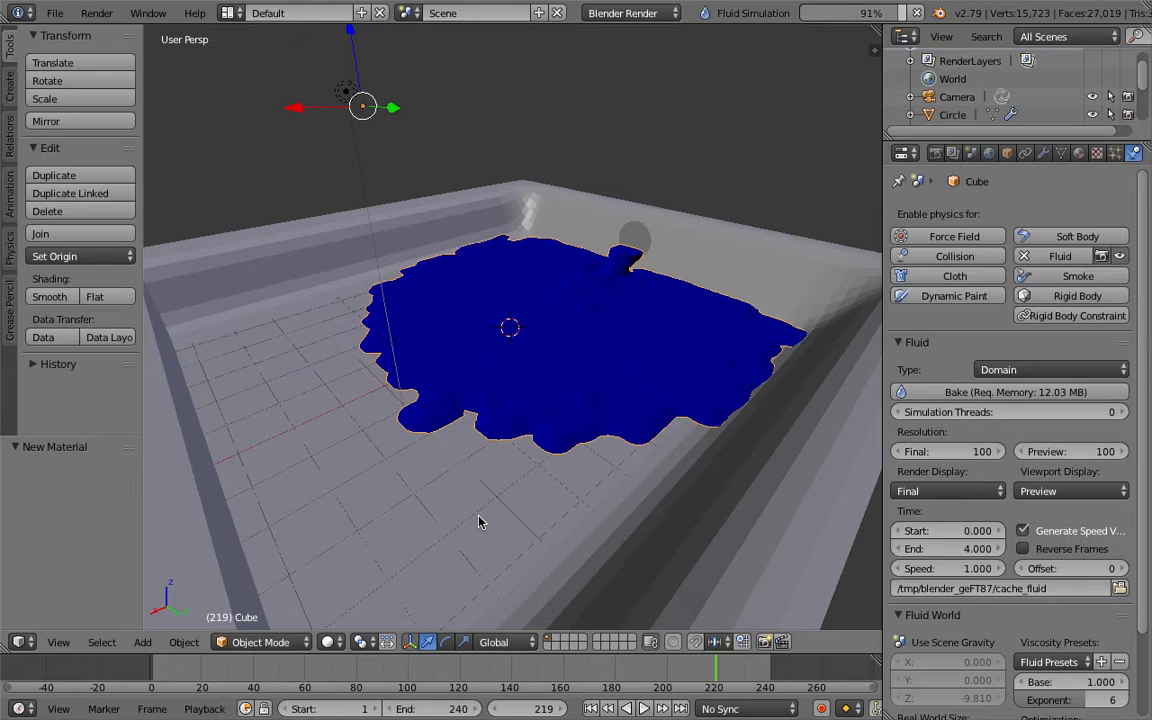
Step: Scrub the timeline from its start to the last frames to review the baked fluid across the basin floor
click(166, 664)
drag(40, 670, 38, 664)
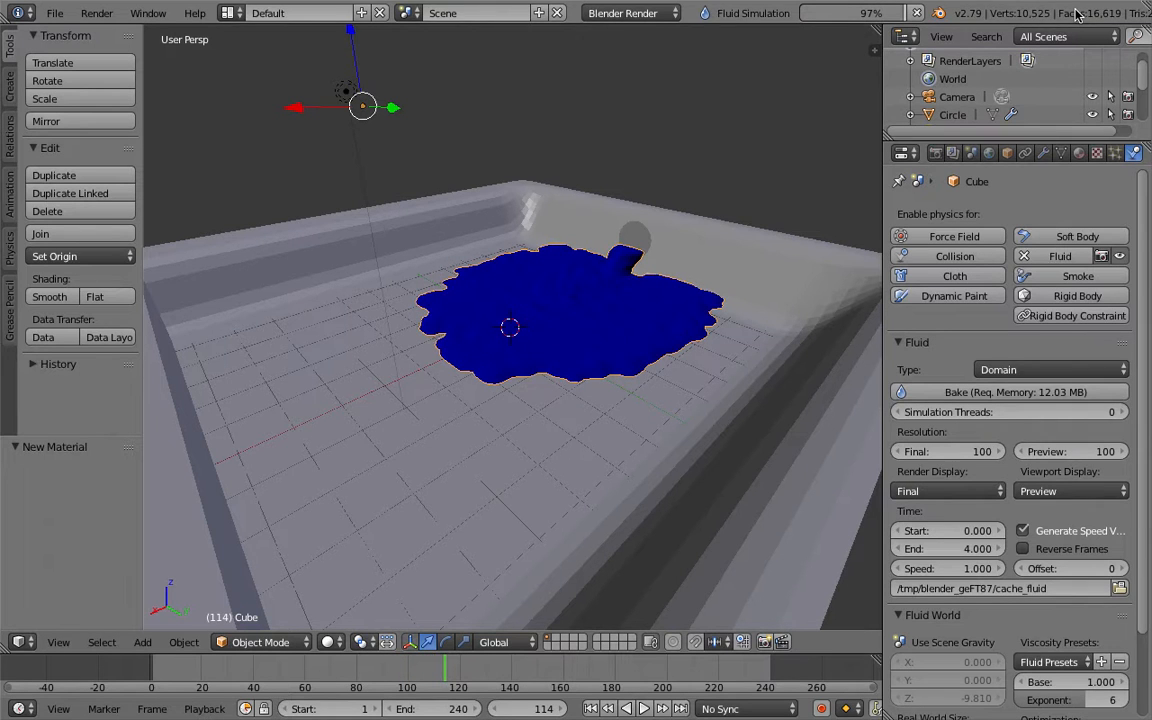
drag(727, 669, 709, 672)
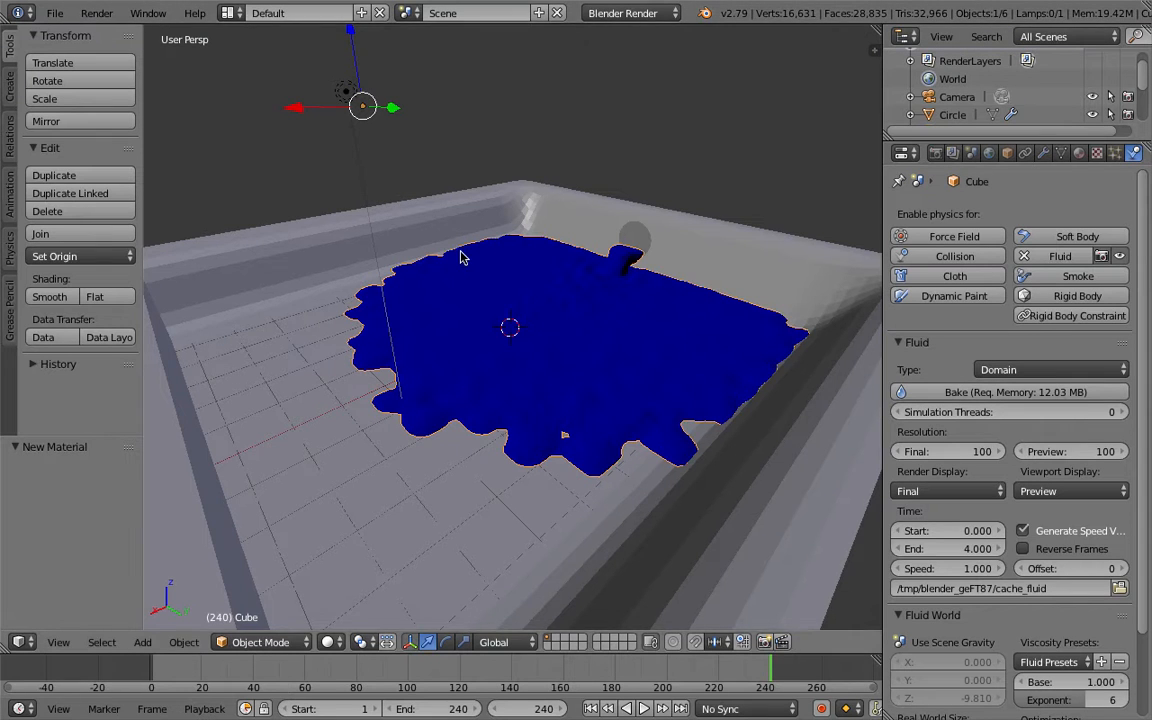
Step: Step back from frame 240 to frame 234 and examine the fluid surface from above, from beneath and from the front
scroll(463, 258, down, 10)
scroll(463, 258, down, 5)
key(Left)
key(Left)
key(Left)
key(Left)
key(Left)
key(Left)
scroll(463, 258, up, 10)
scroll(463, 258, down, 15)
scroll(461, 258, down, 15)
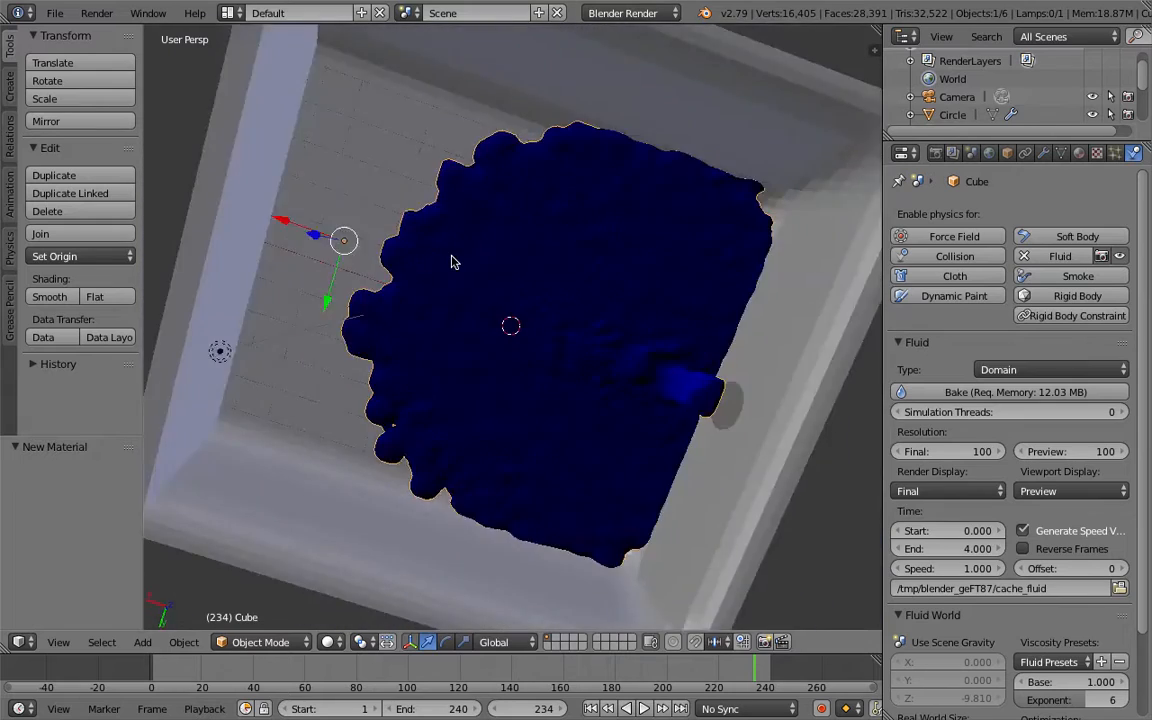
scroll(451, 262, down, 15)
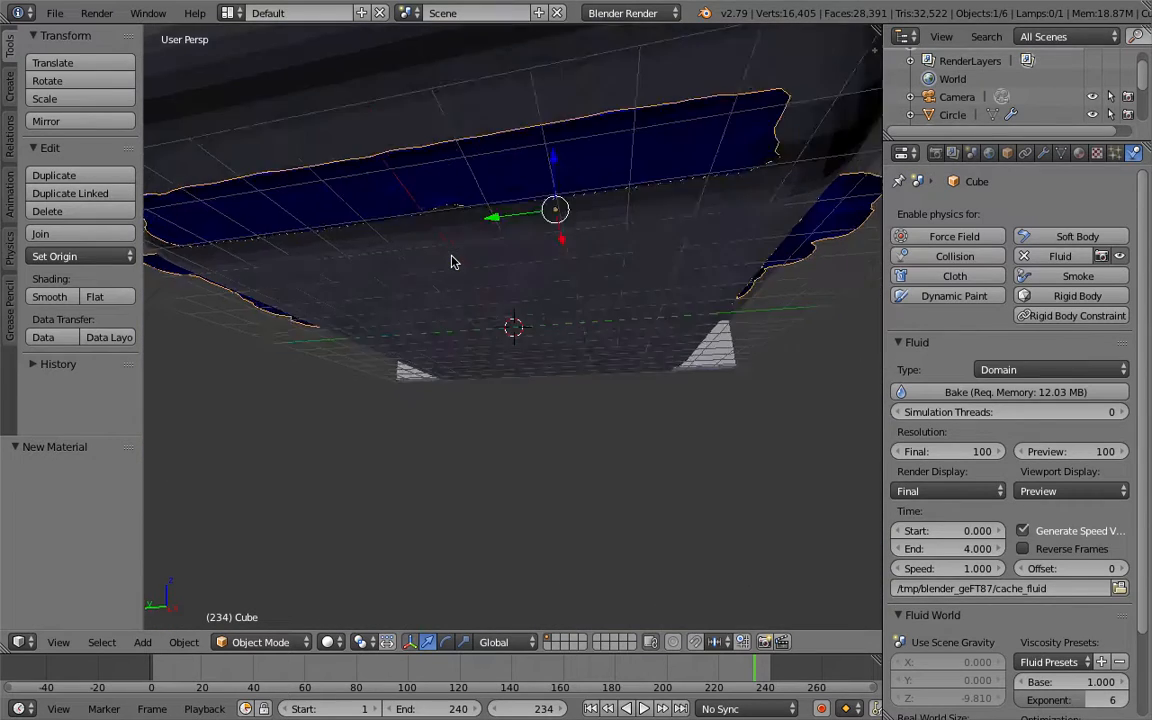
scroll(451, 262, up, 15)
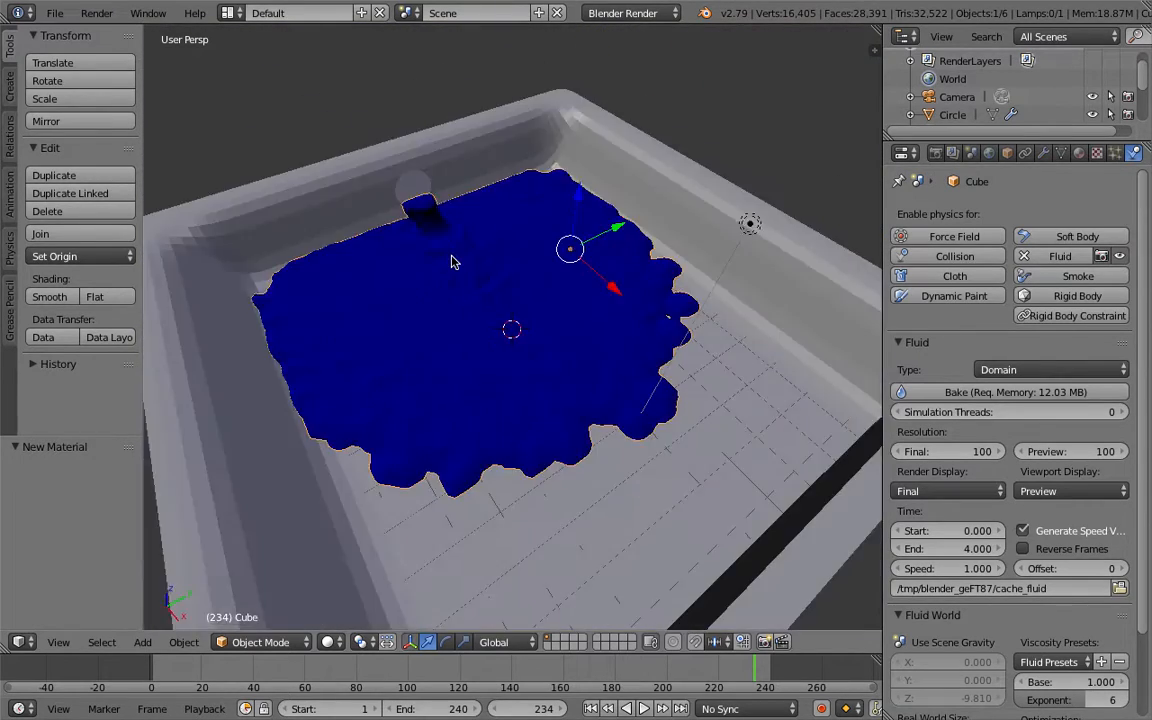
scroll(452, 262, right, 5)
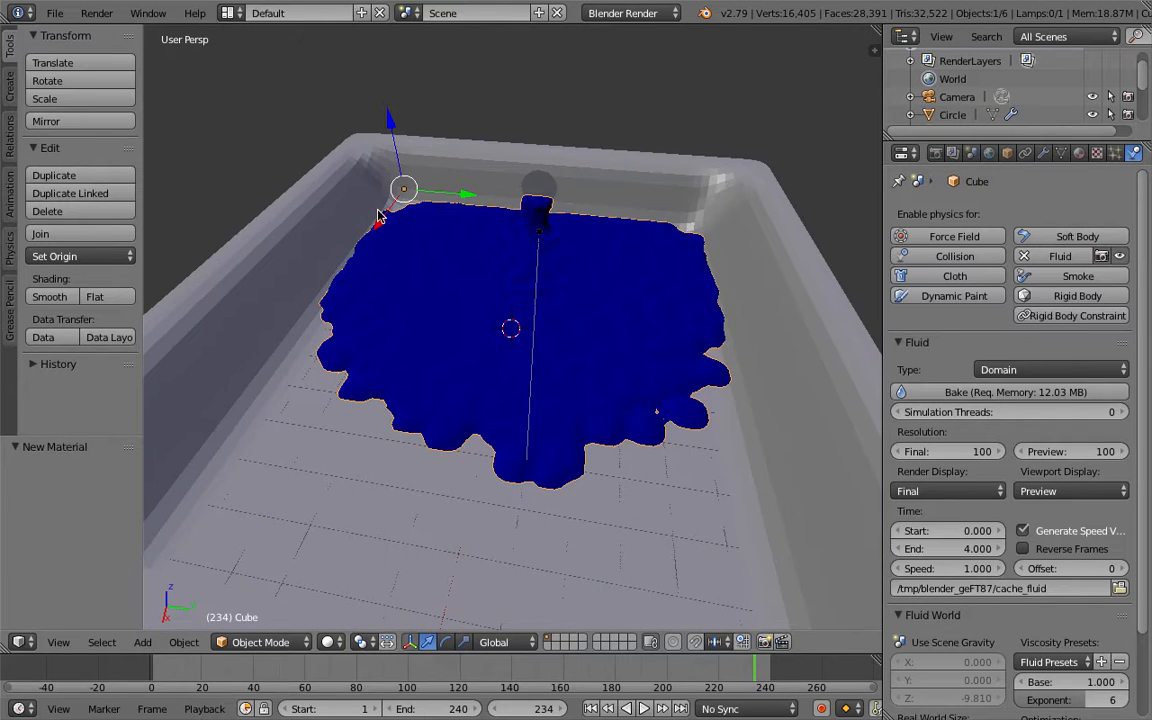
Step: Select the camera and apply the Macbook preset to the scene's render dimensions
scroll(380, 216, down, 5)
right_click(407, 341)
scroll(407, 341, left, 5)
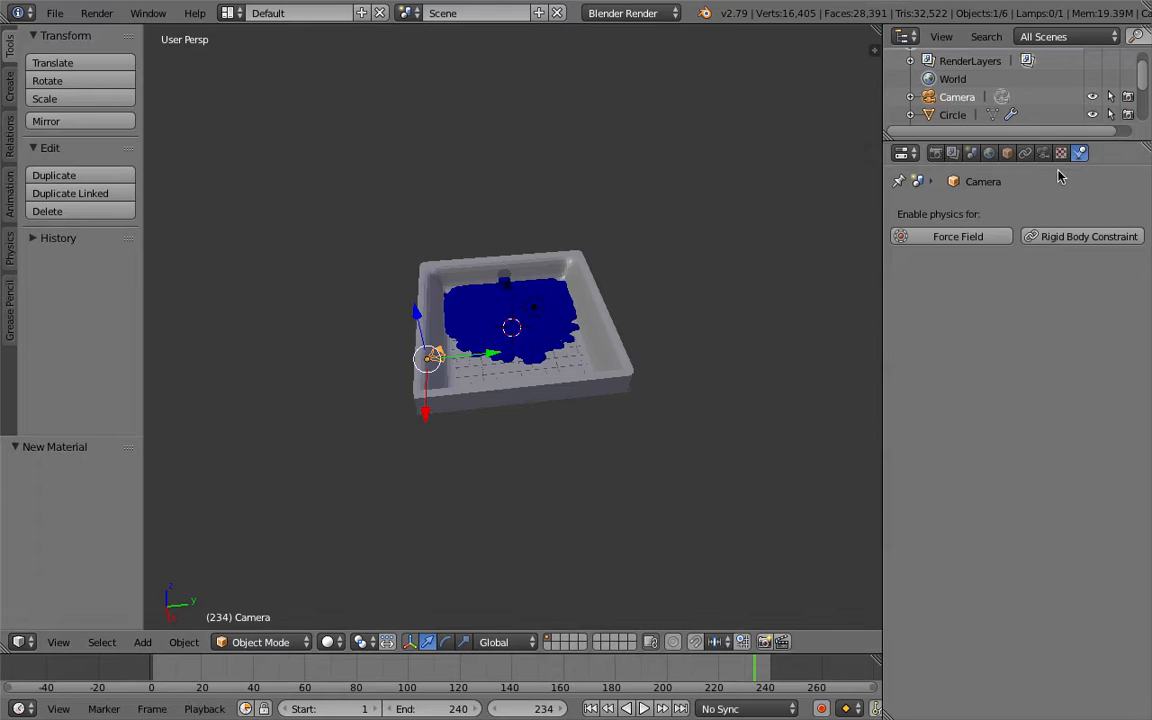
click(936, 154)
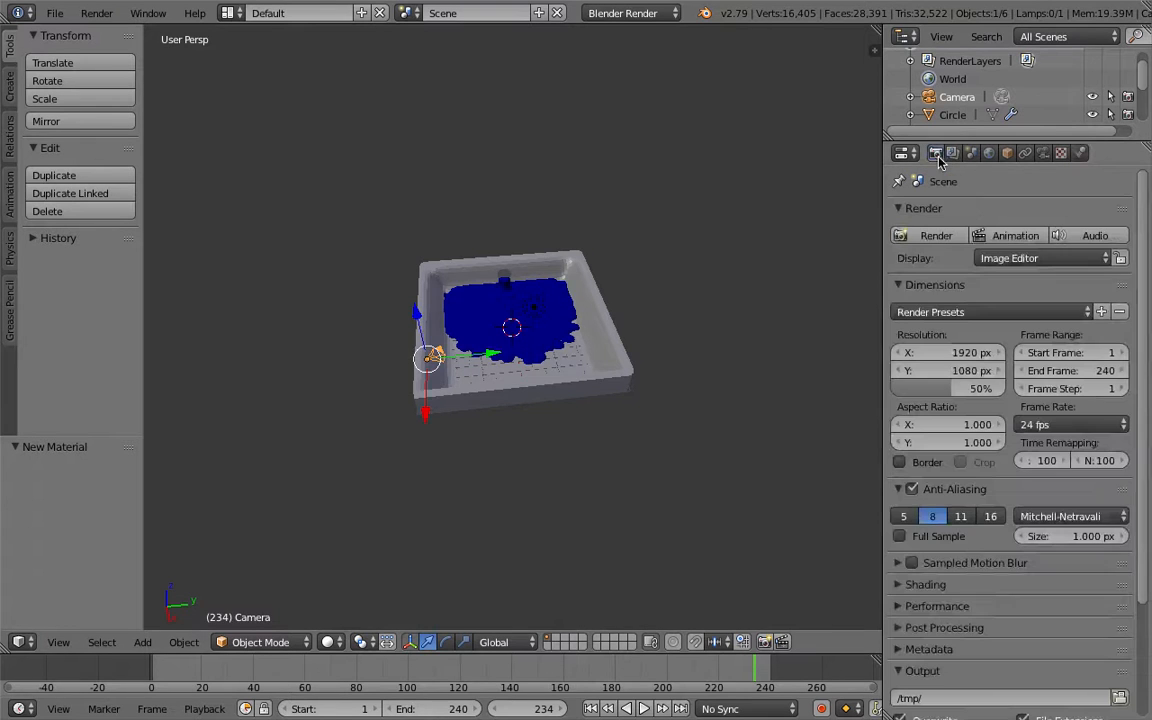
click(1000, 313)
click(975, 567)
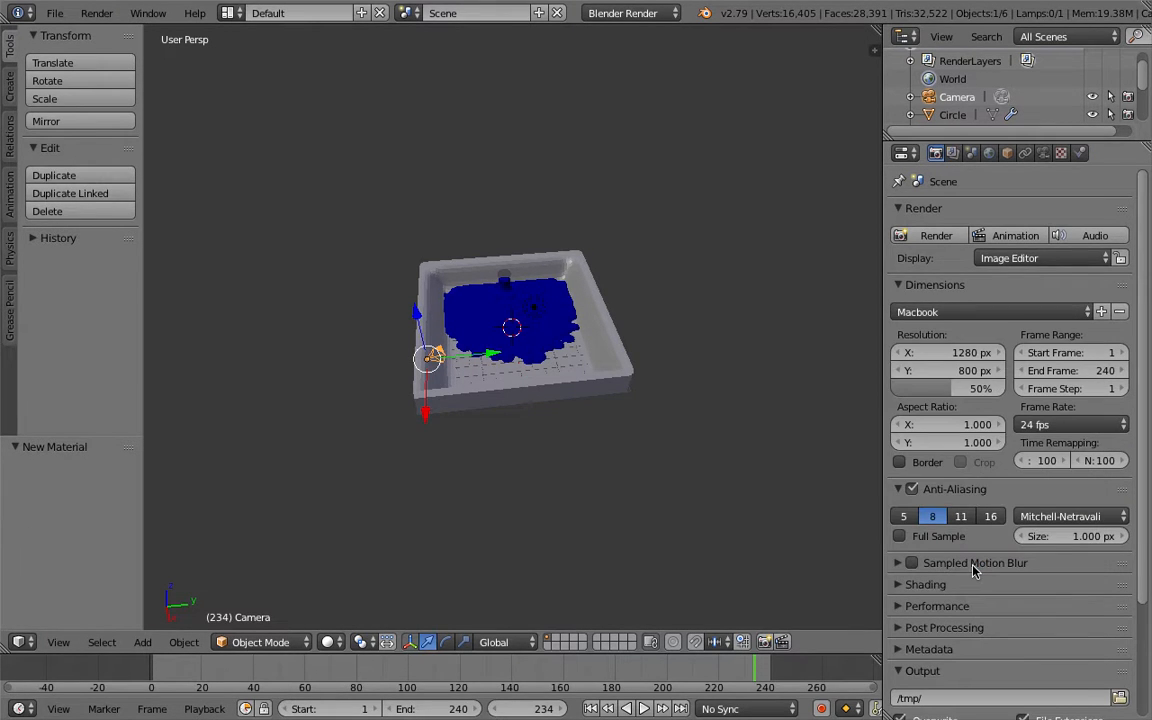
Step: Browse the recent folders and set the render output path to the Downloads folder
scroll(1063, 557, down, 4)
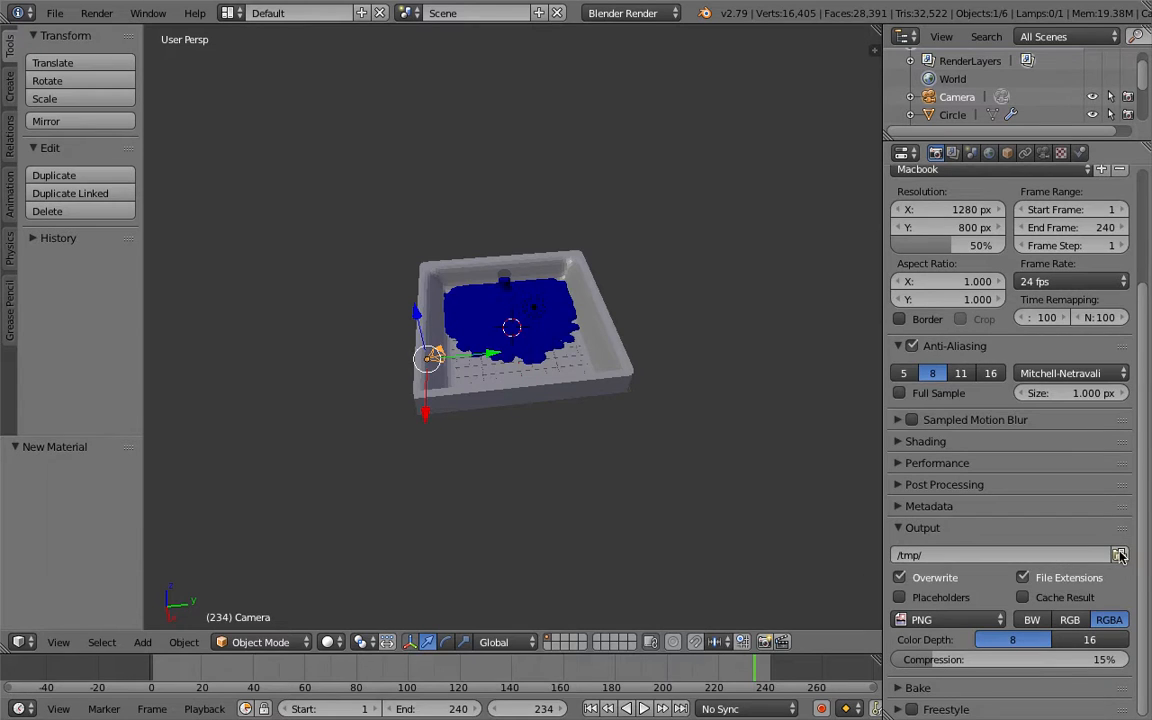
click(1120, 555)
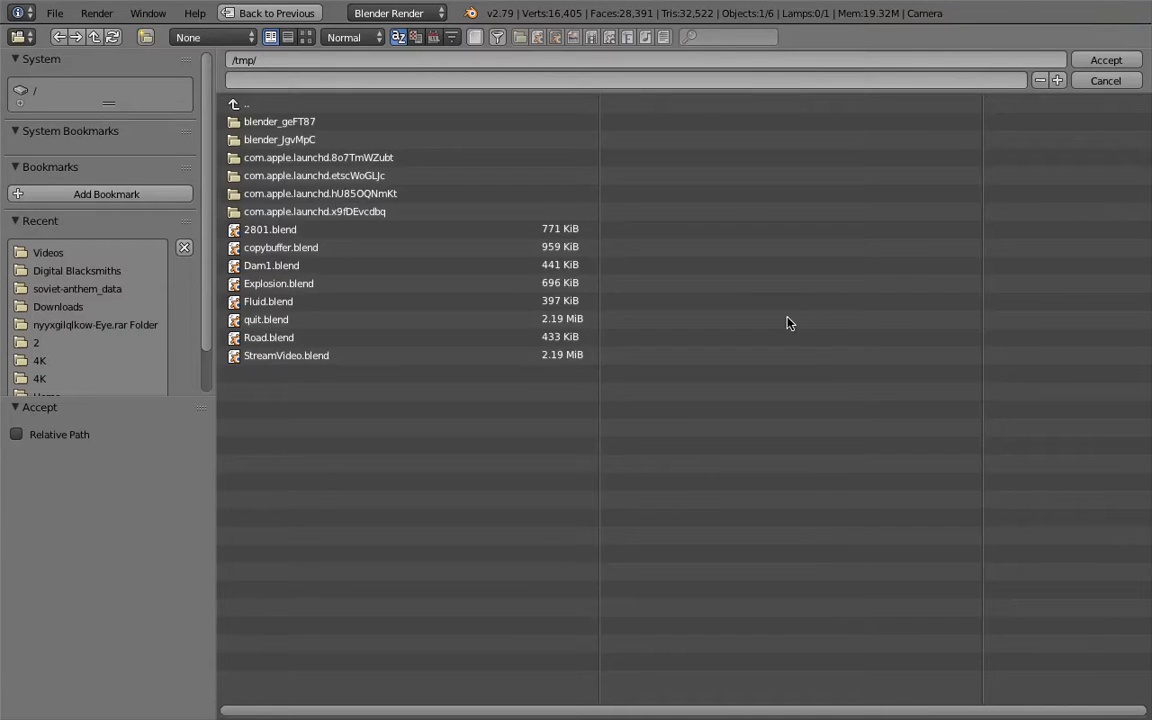
click(74, 254)
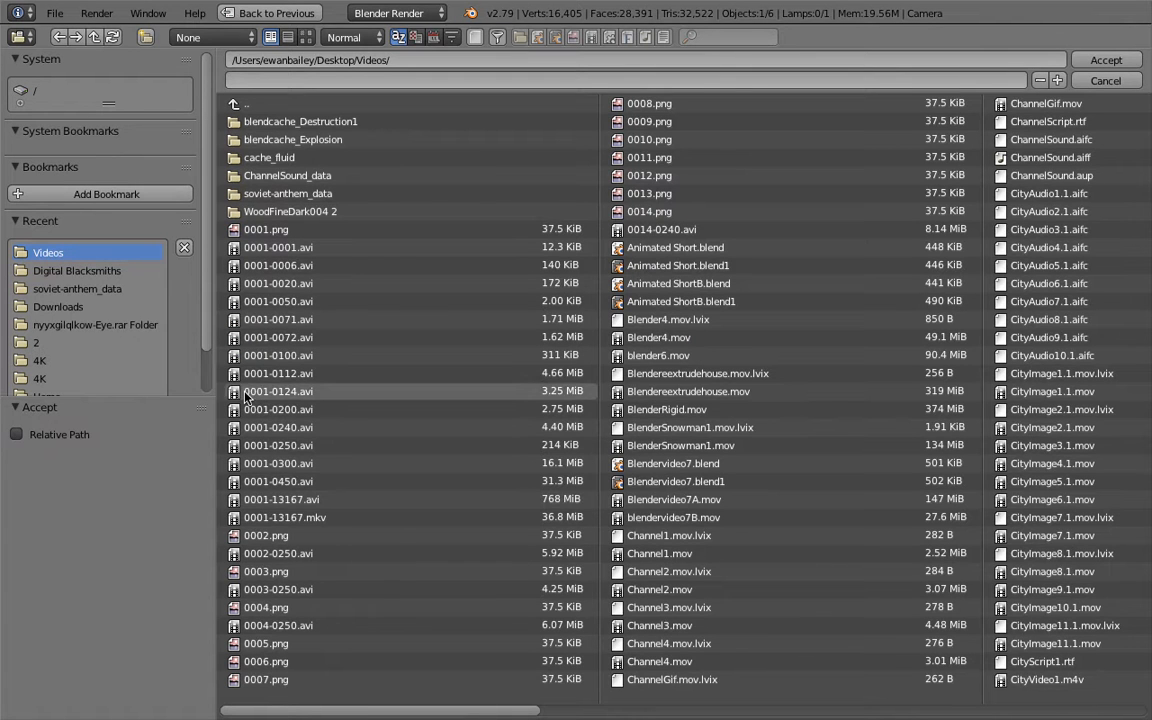
click(76, 271)
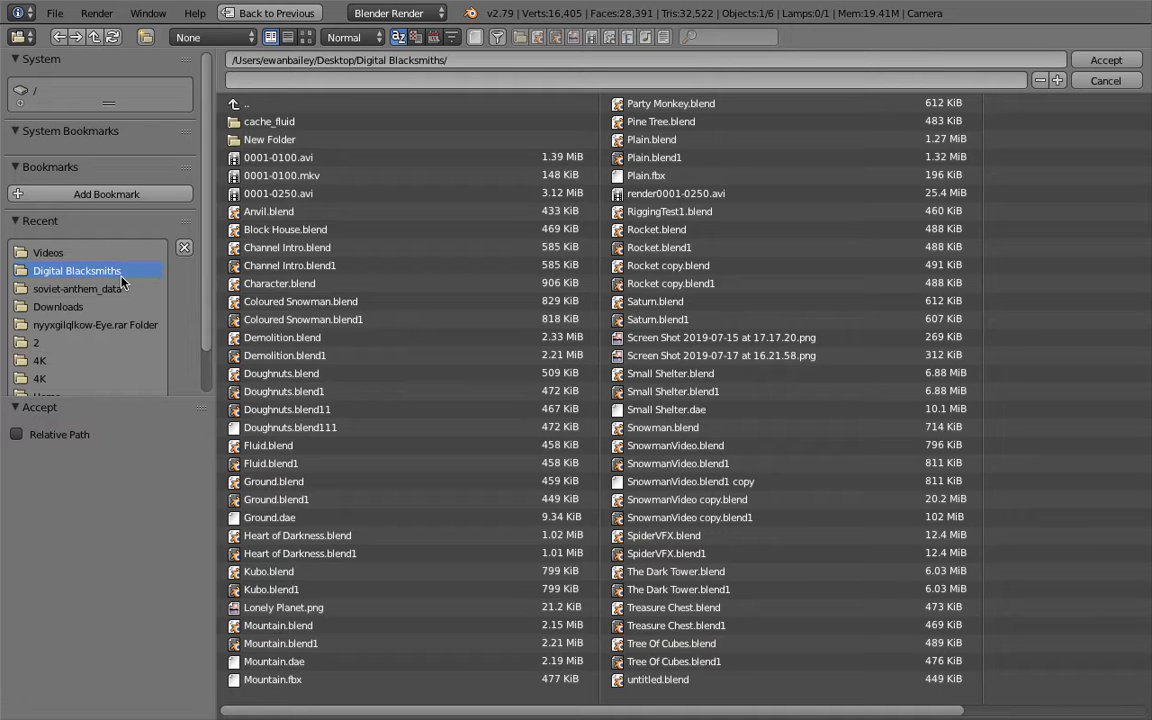
click(90, 345)
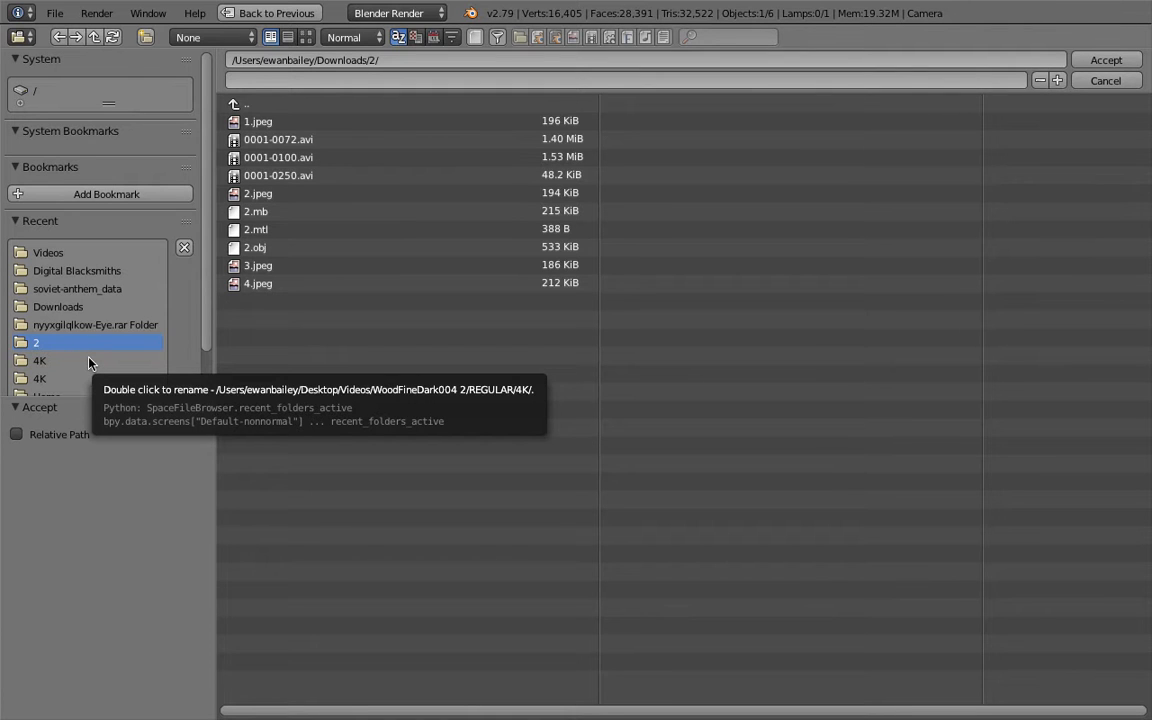
click(89, 362)
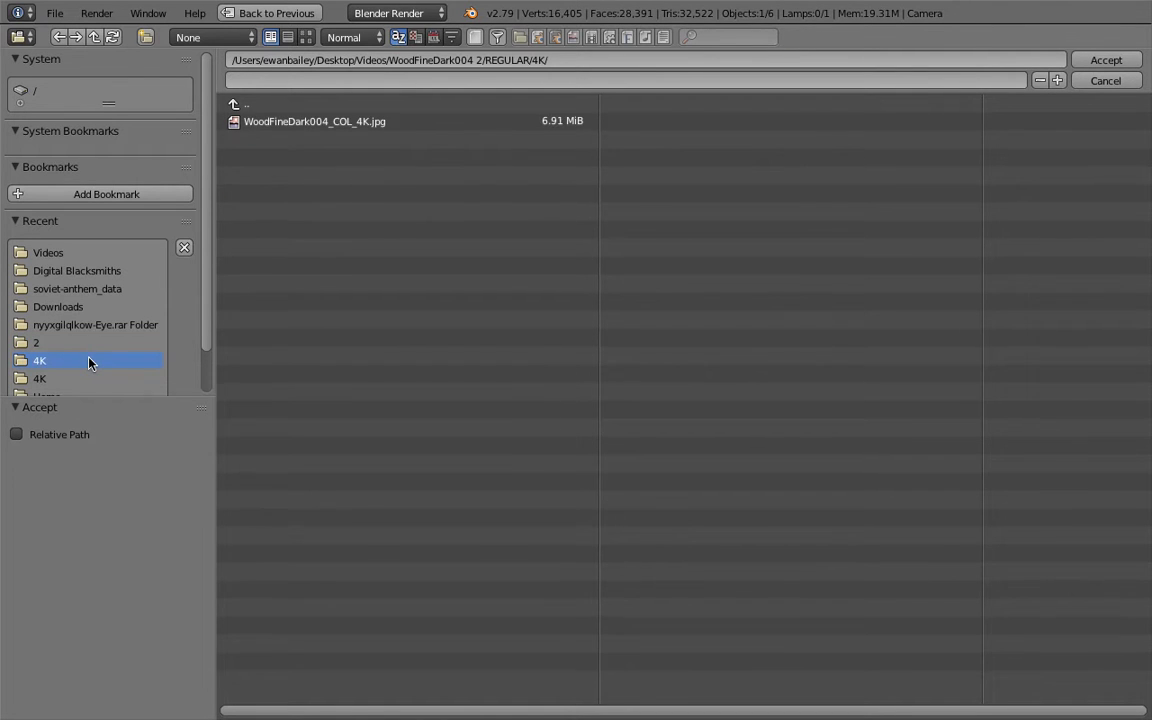
click(89, 341)
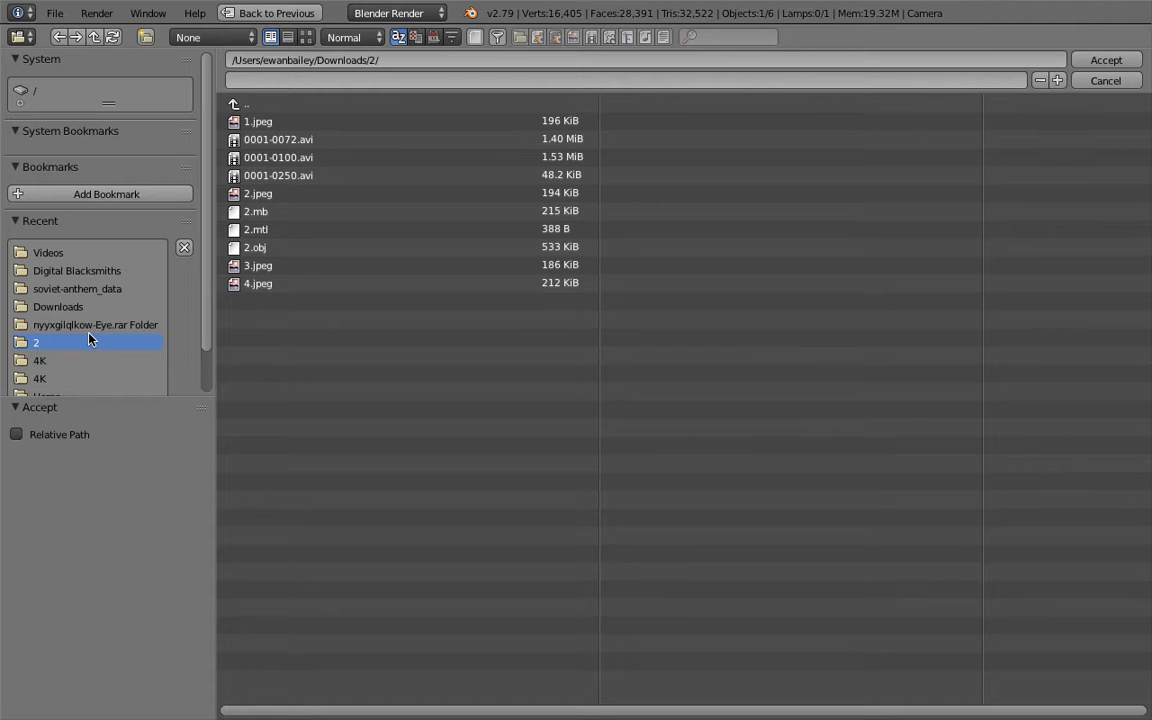
click(86, 310)
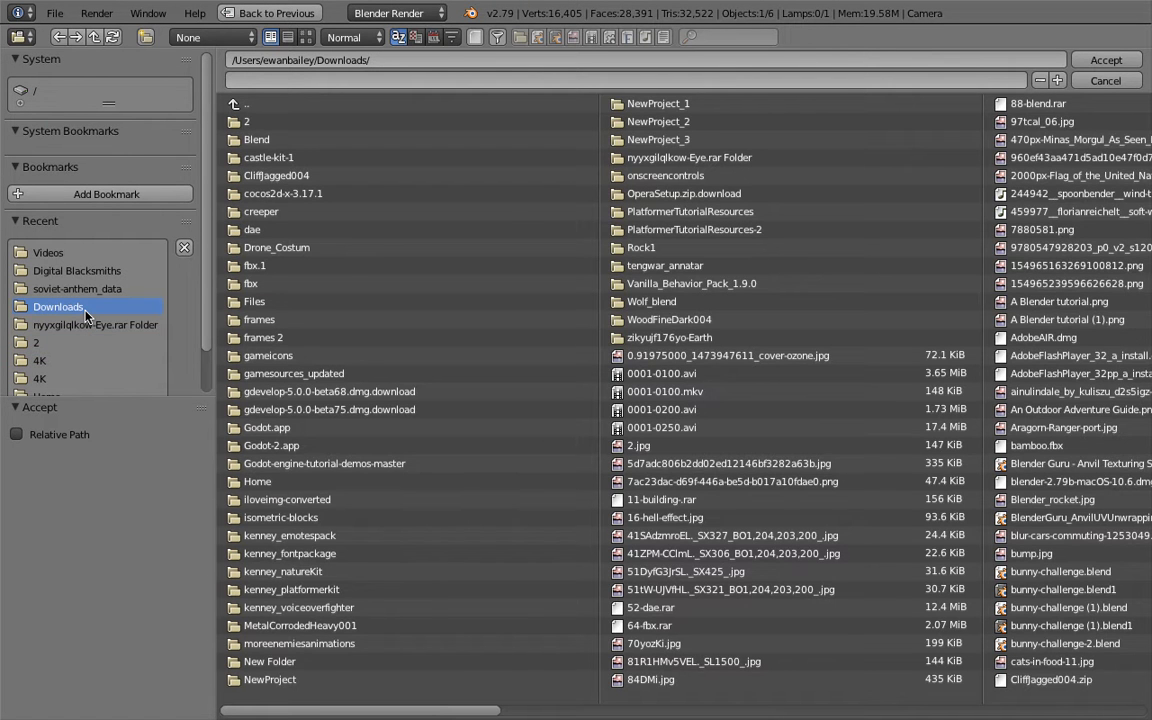
scroll(363, 288, down, 5)
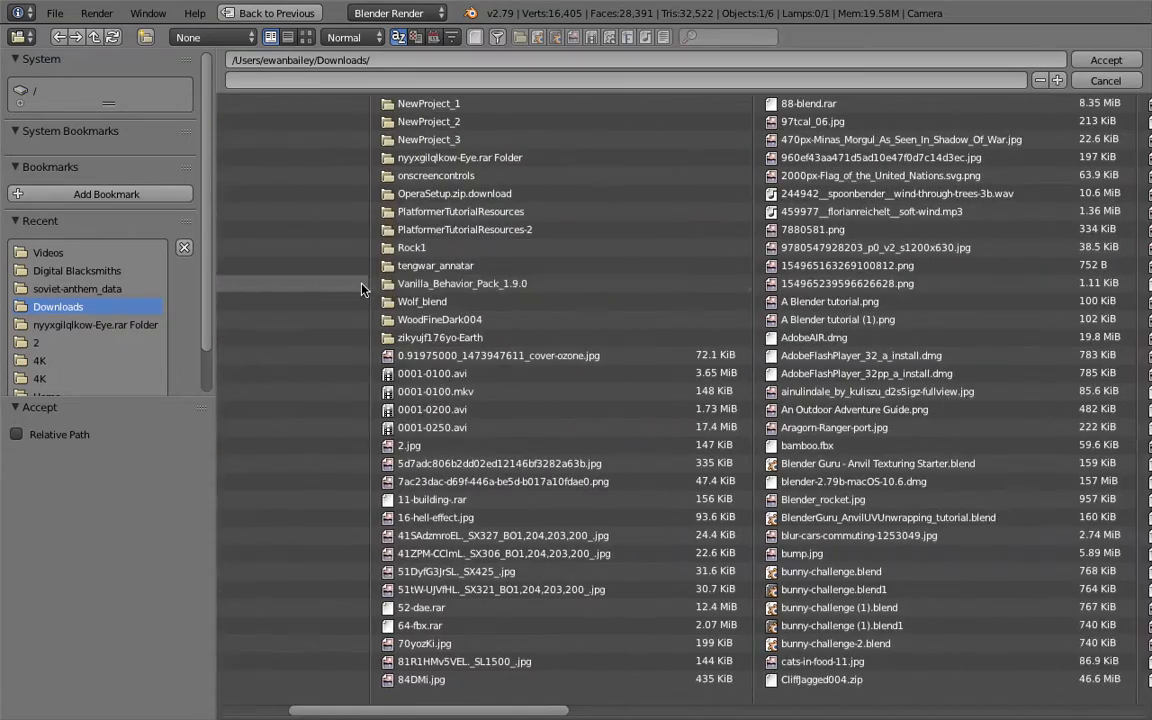
scroll(363, 288, down, 12)
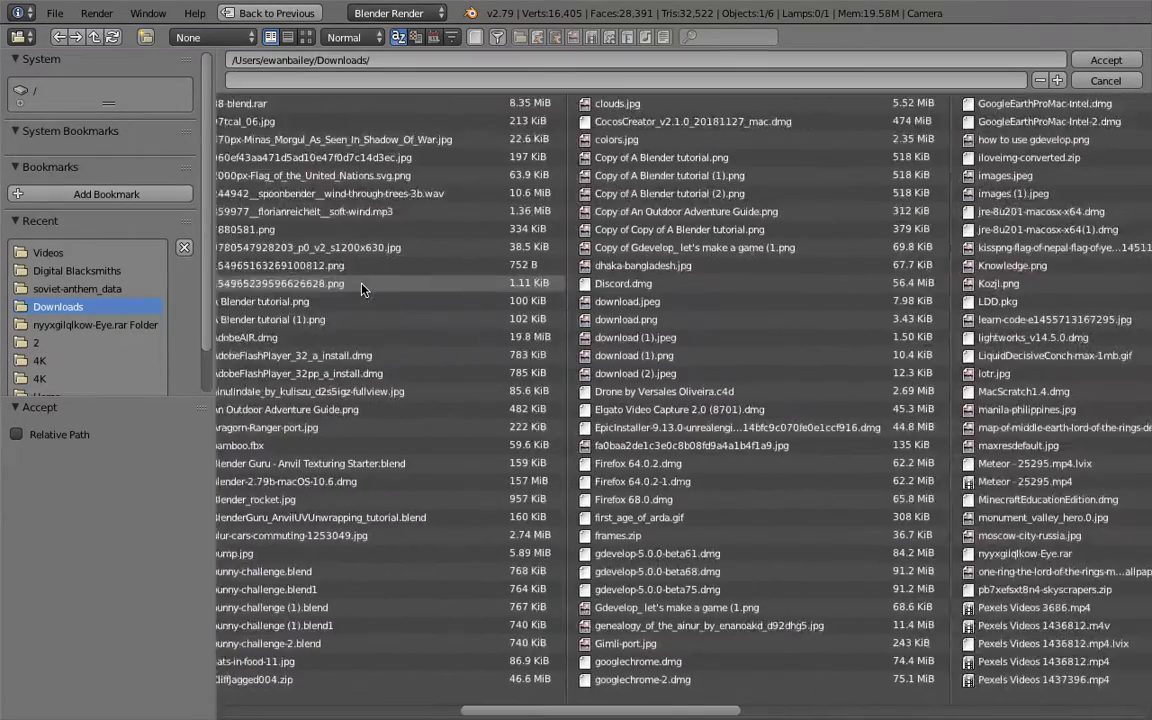
scroll(363, 288, down, 6)
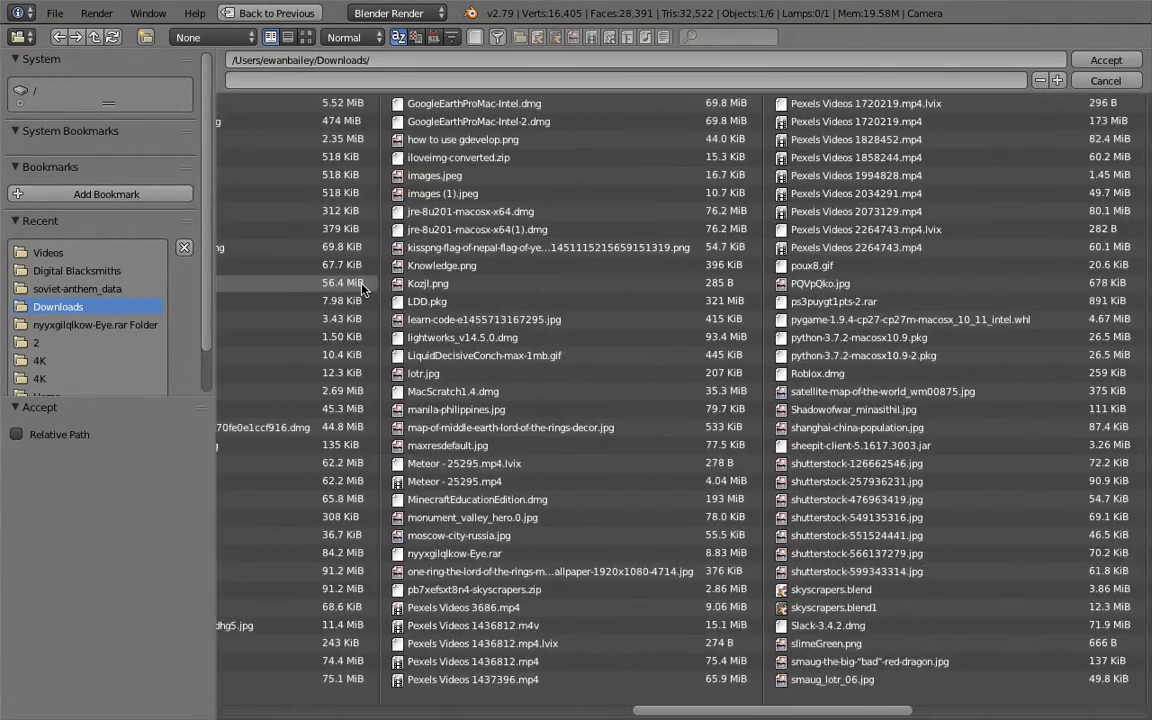
scroll(463, 293, up, 19)
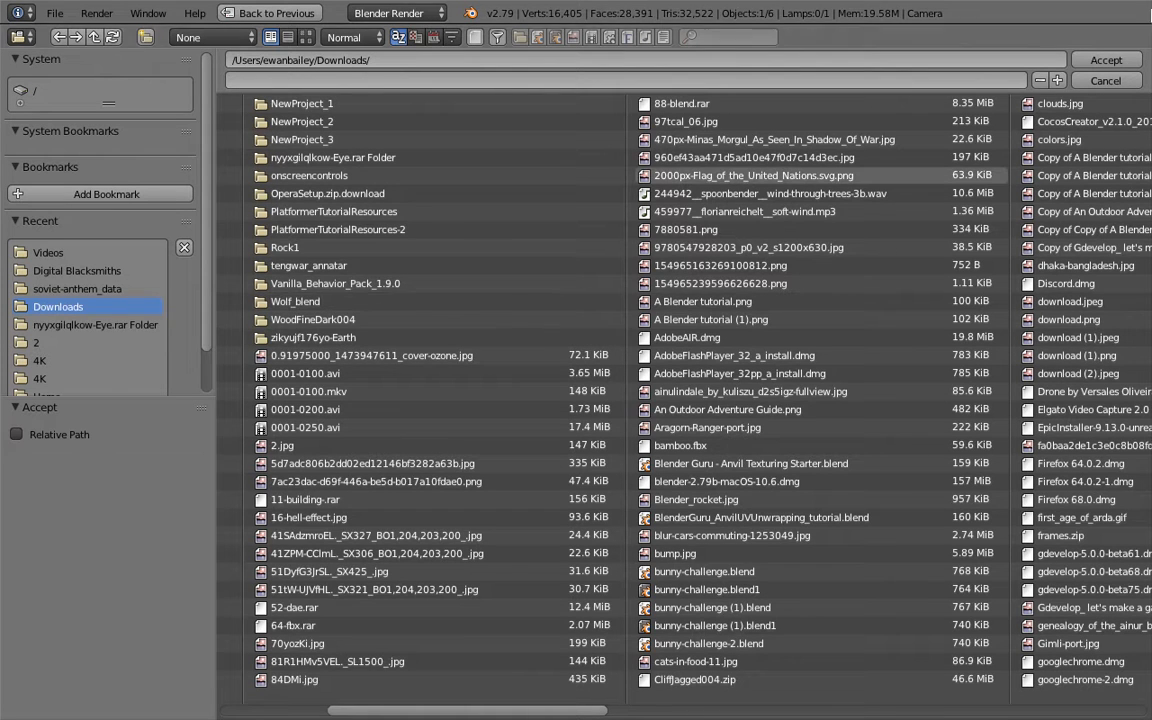
click(1108, 61)
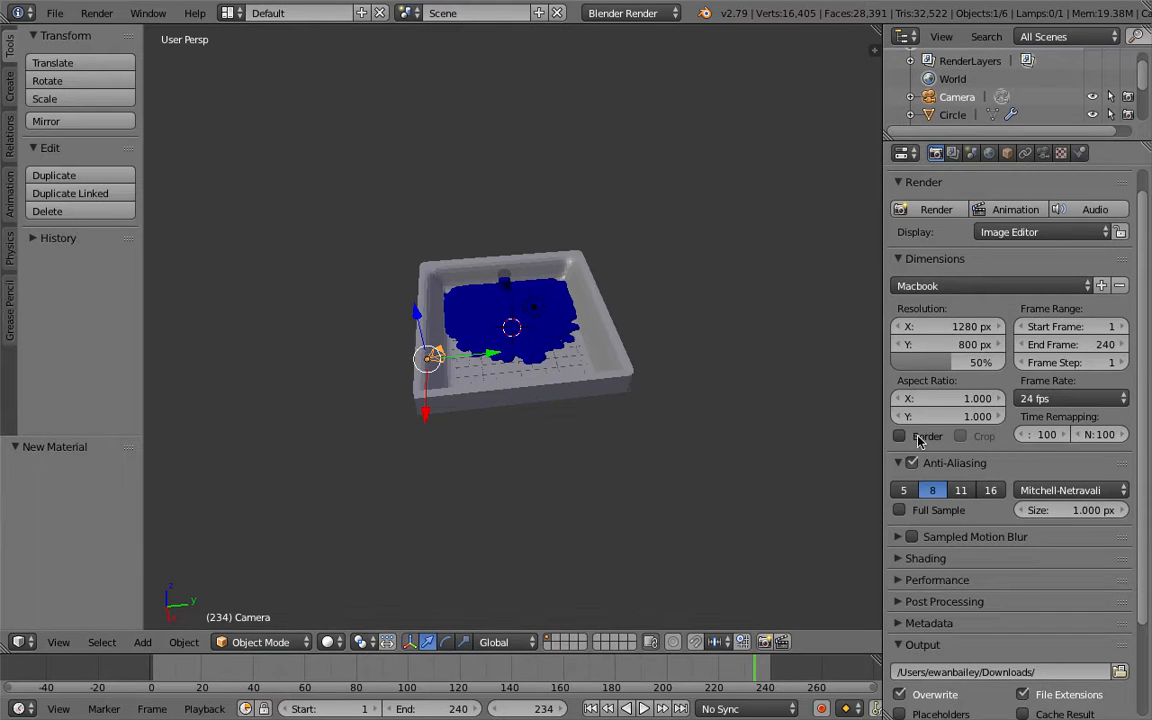
Step: Set the render output's file format to AVI JPEG
scroll(921, 441, down, 3)
click(922, 620)
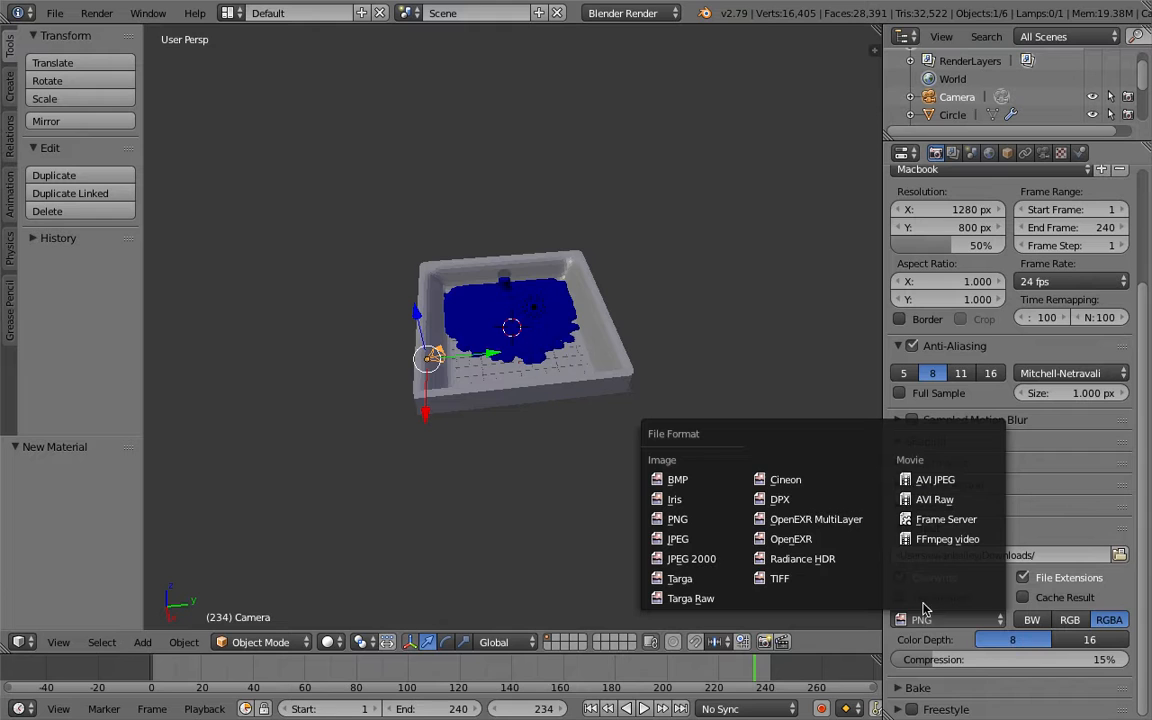
click(915, 479)
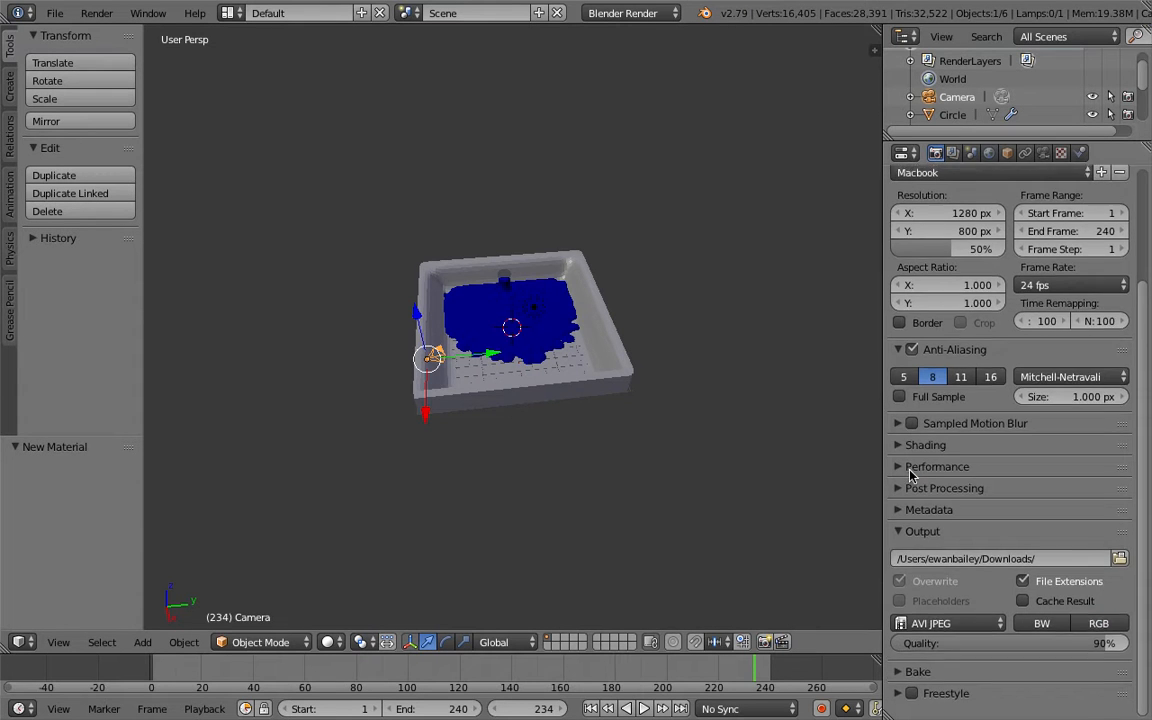
scroll(910, 476, up, 5)
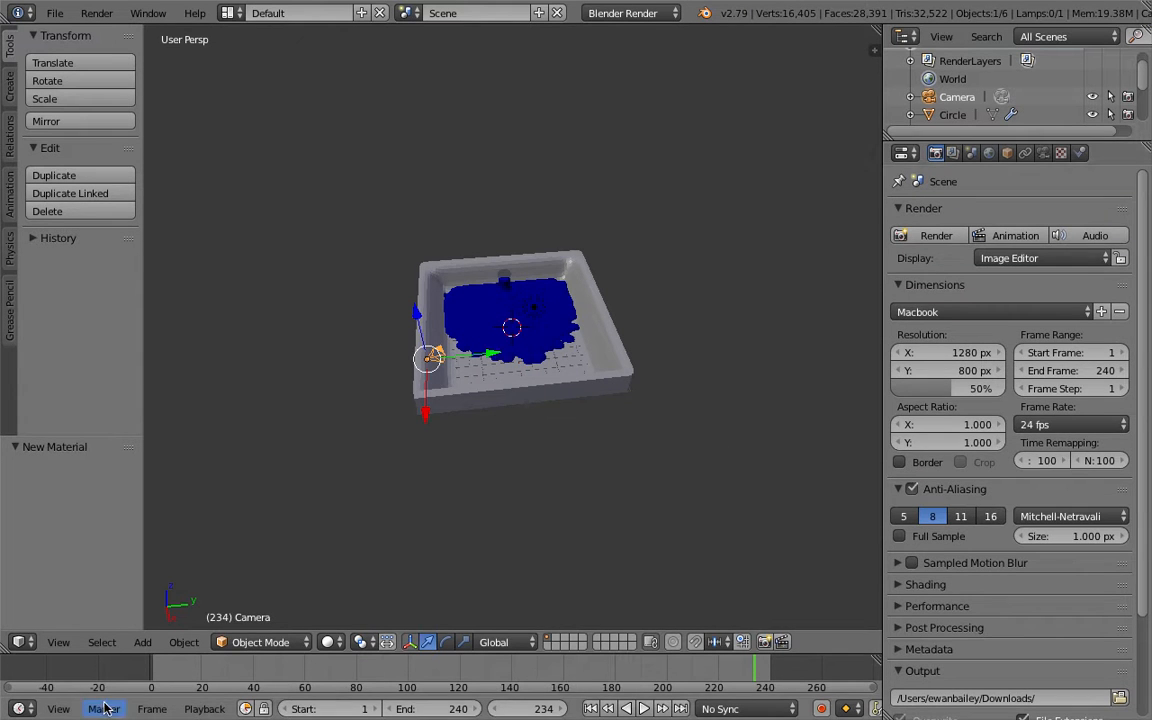
Step: Return the timeline to frame 0 and save the scene as FluidVideo.blend in the Videos folder
drag(159, 658, 61, 666)
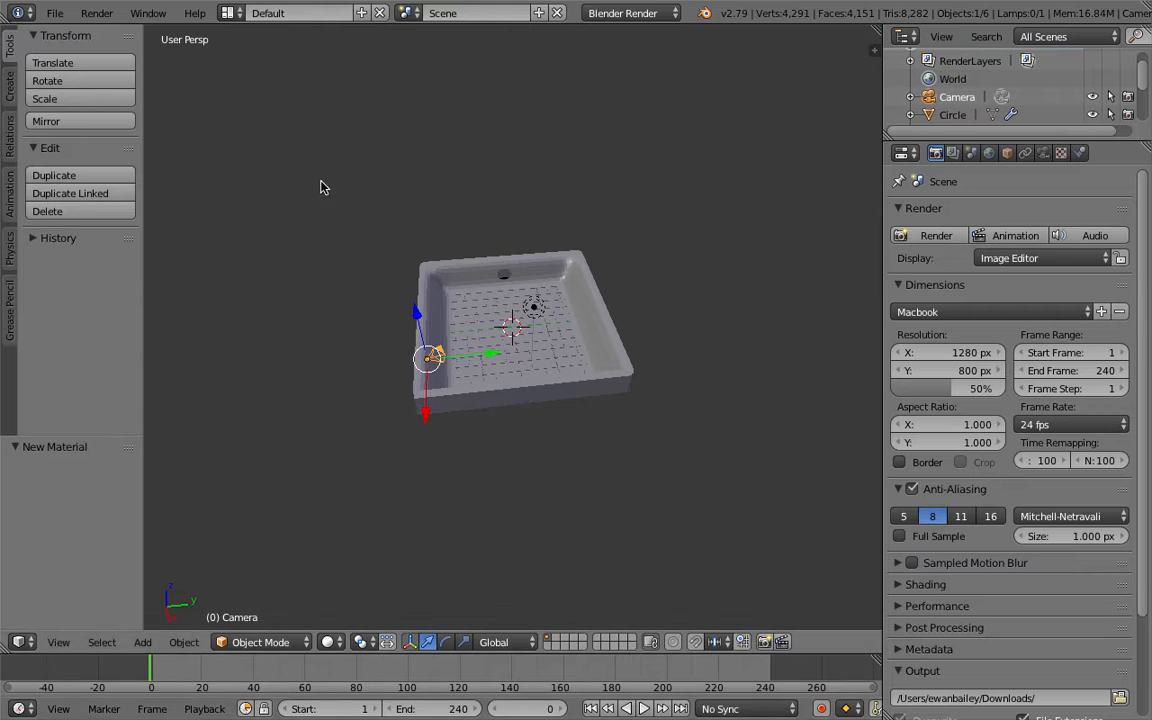
click(54, 13)
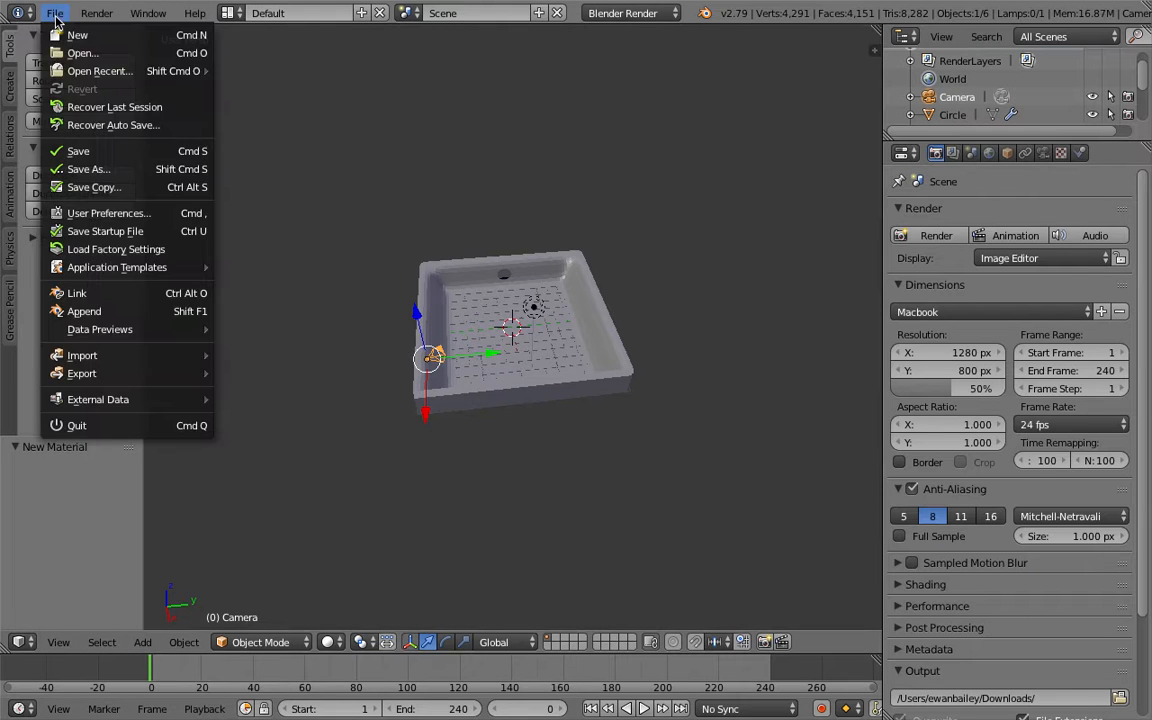
click(116, 170)
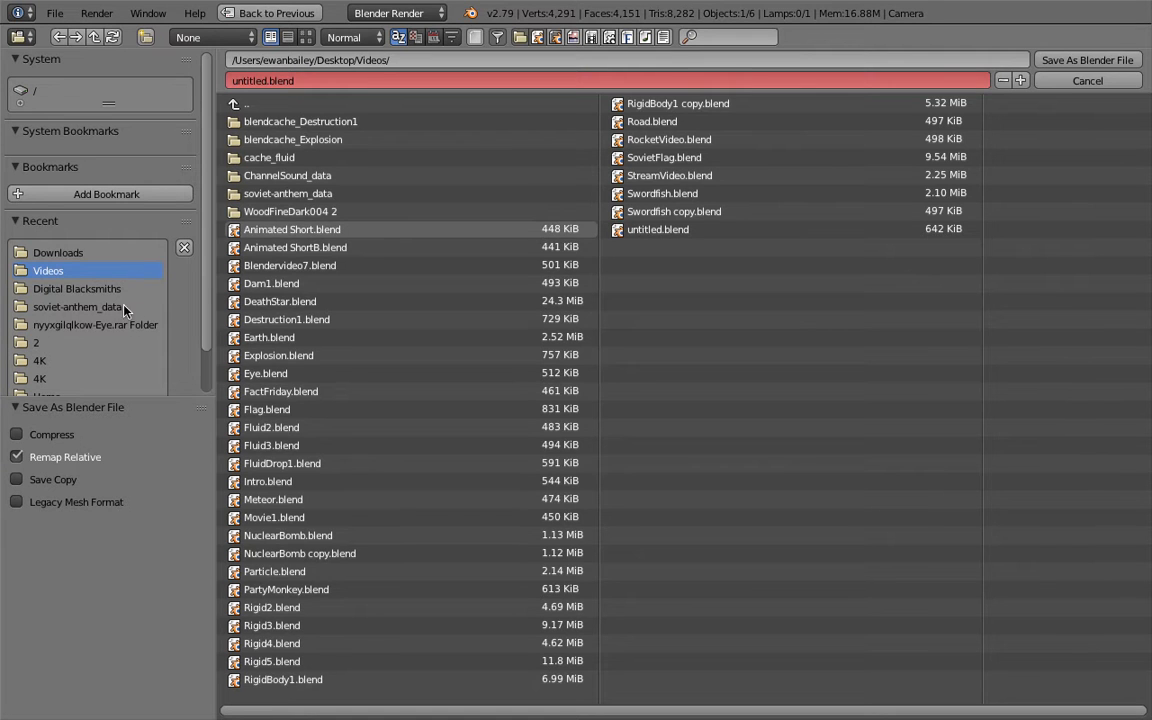
click(371, 79)
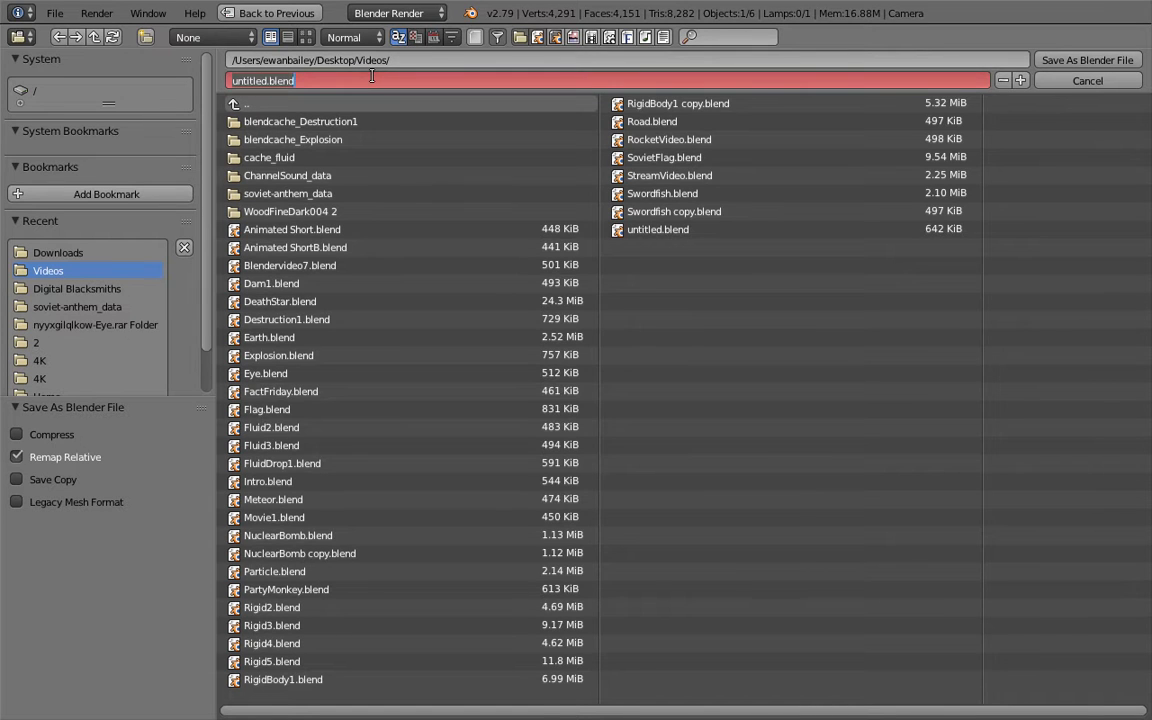
text(Flui)
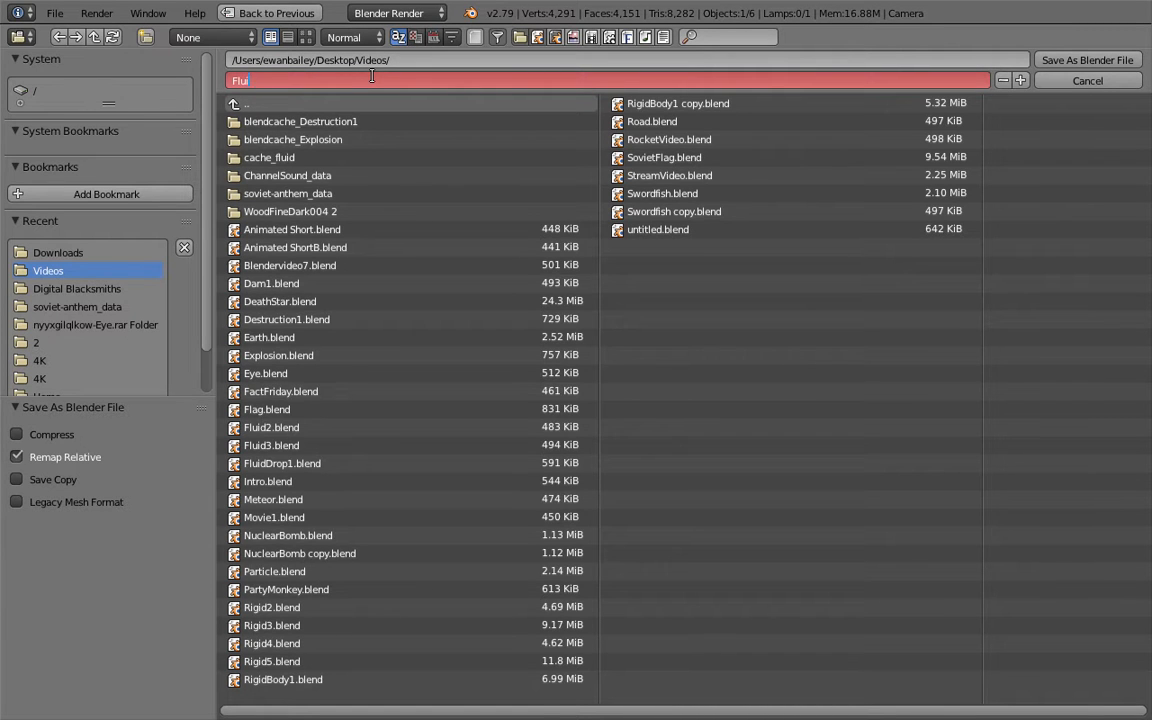
text(dVideo)
key(Return)
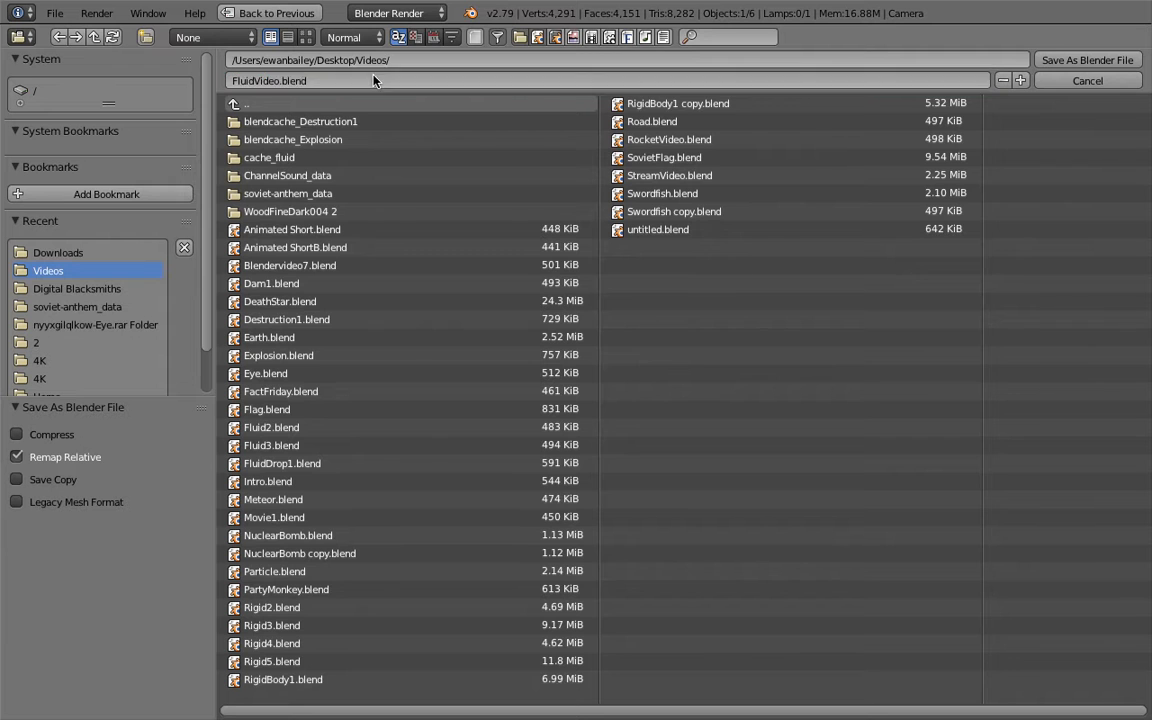
click(1077, 62)
Step: Switch the 3D view to look through the active camera
scroll(1008, 323, down, 3)
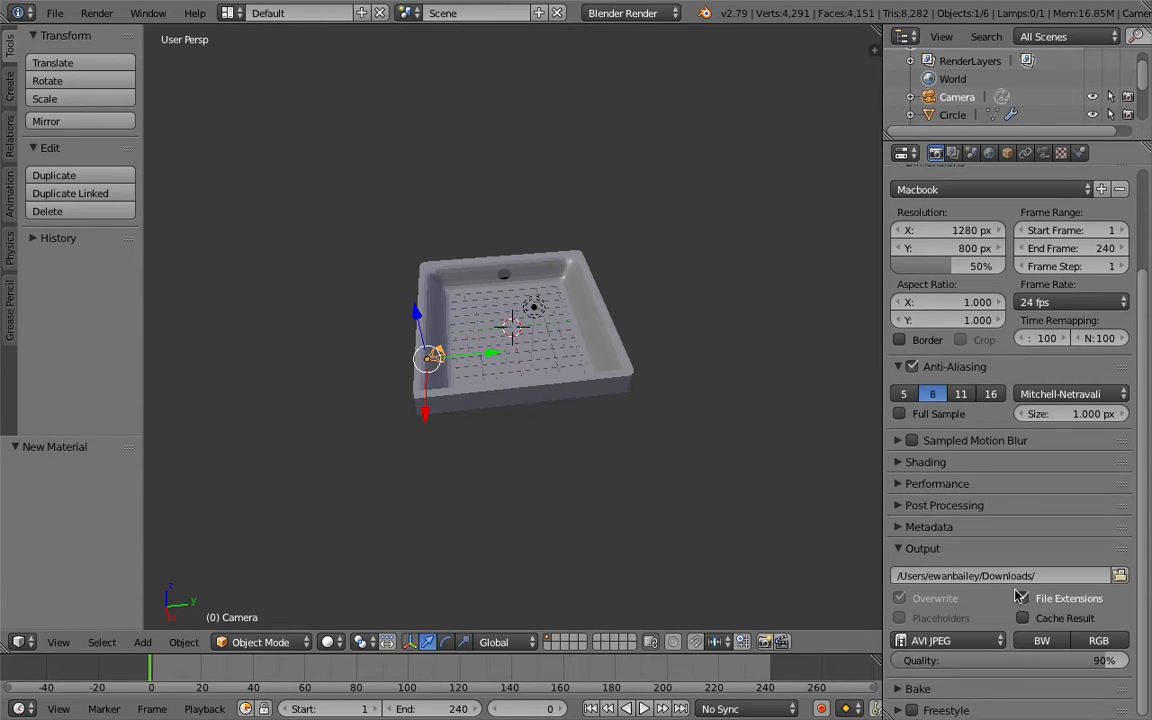
scroll(1018, 595, up, 3)
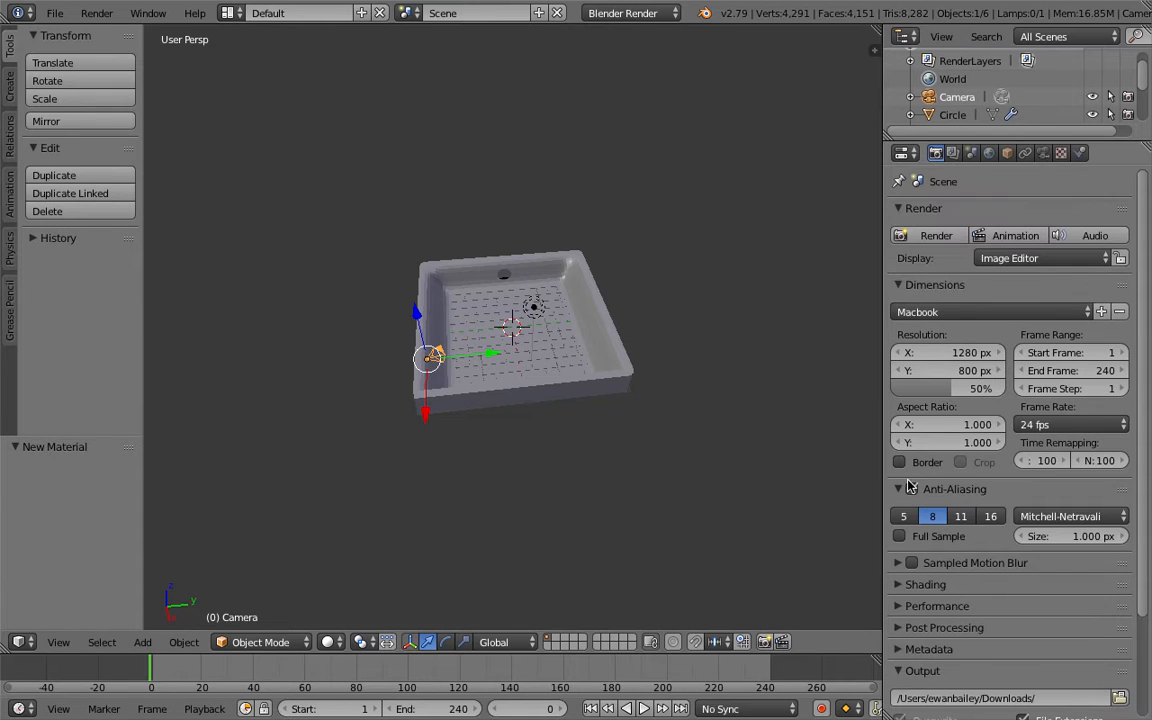
click(59, 642)
mouse_move(130, 451)
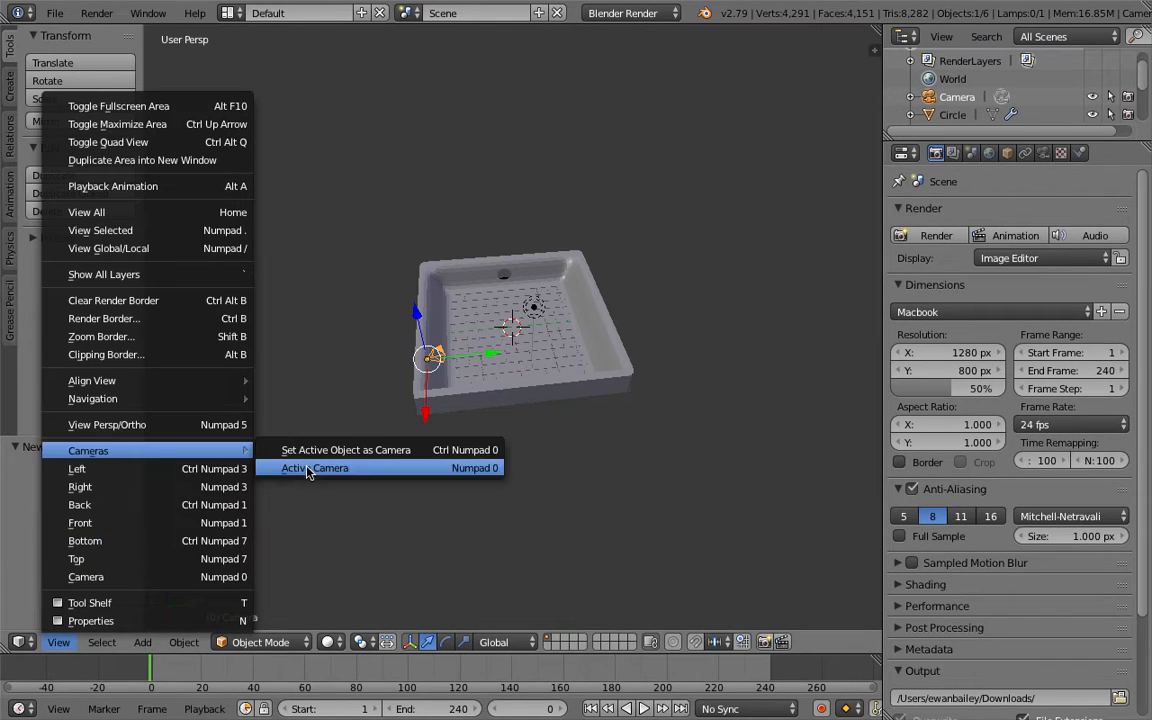
click(308, 470)
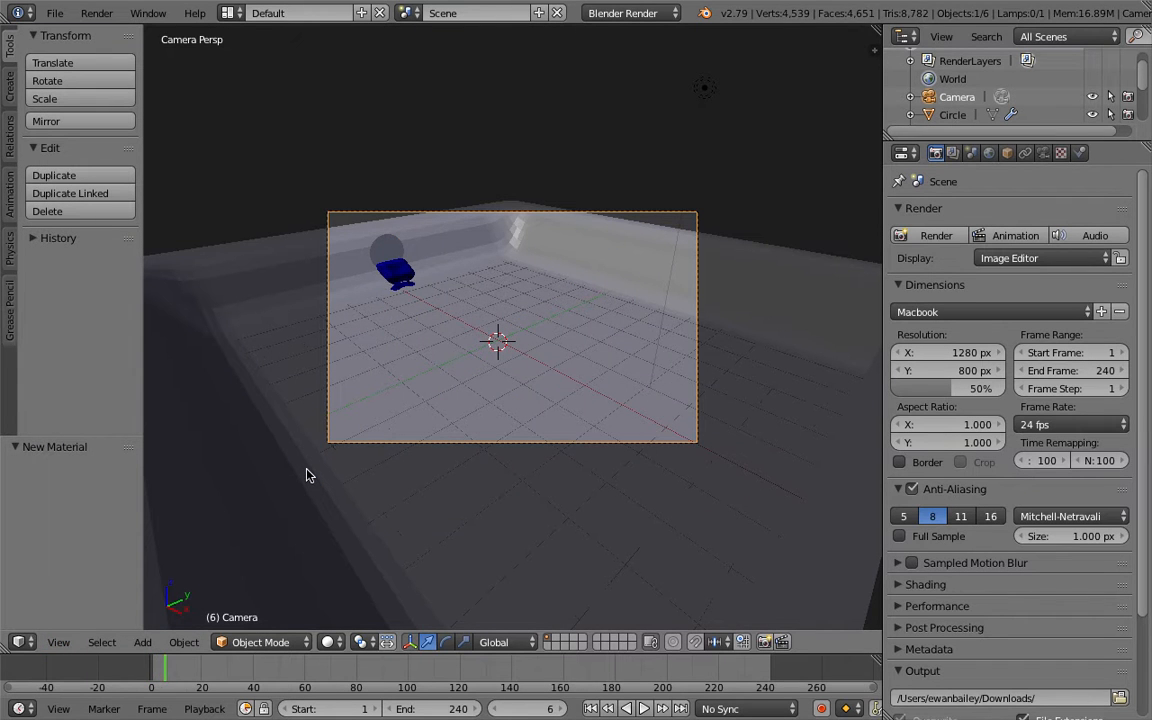
Step: Review the fluid's late frames through the camera, stepping back to frame 223, and return to frame 0
click(760, 668)
key(Left)
key(Left)
key(Left)
key(Left)
key(Left)
key(Left)
key(Left)
key(Left)
key(Left)
key(Left)
key(Left)
key(Left)
key(Left)
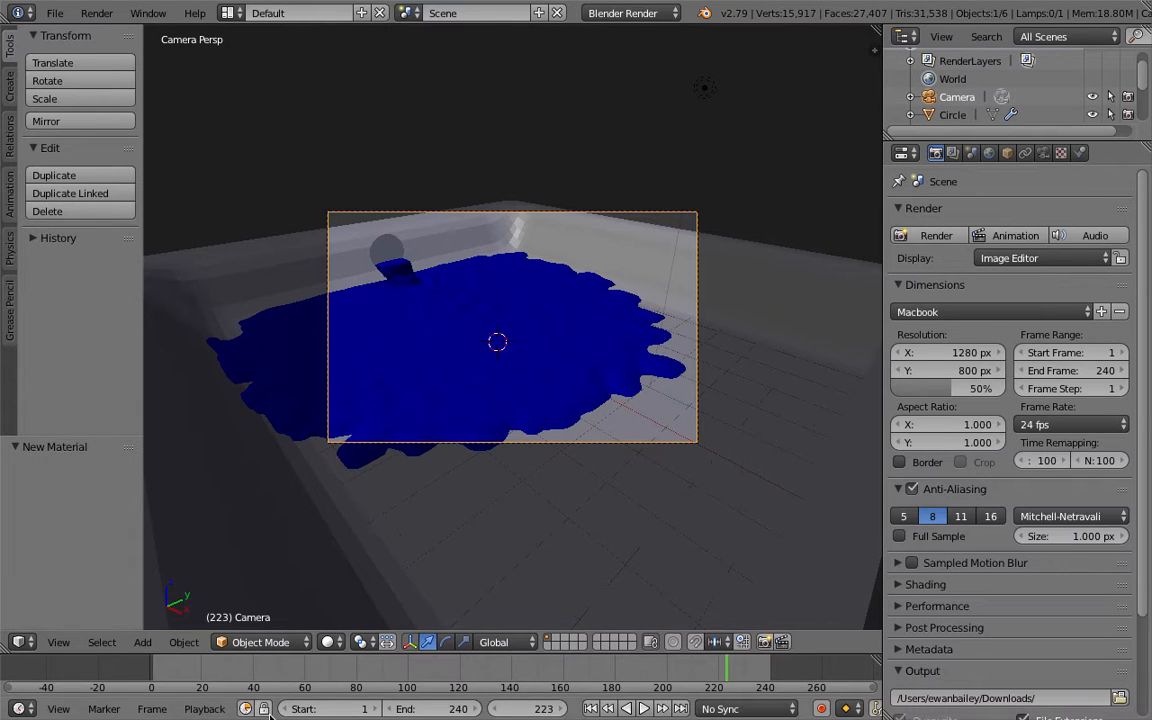
drag(172, 669, 113, 677)
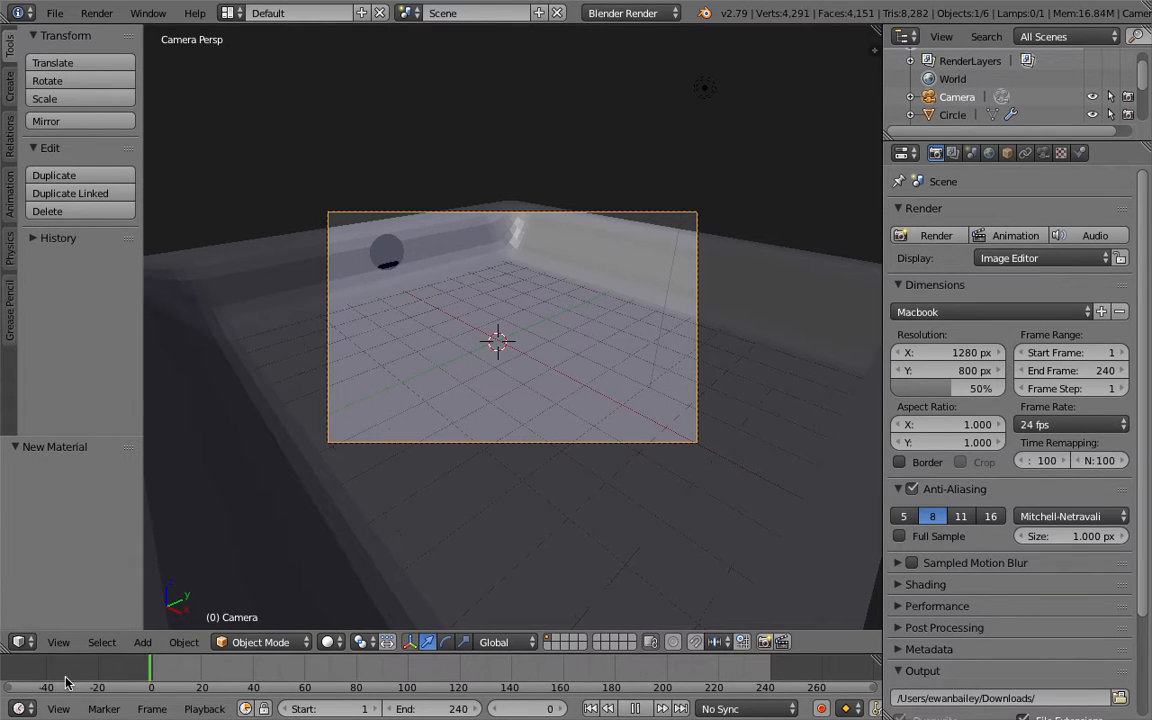
Step: Enable white environment lighting with an energy of 1.000 for the world
scroll(1008, 480, down, 3)
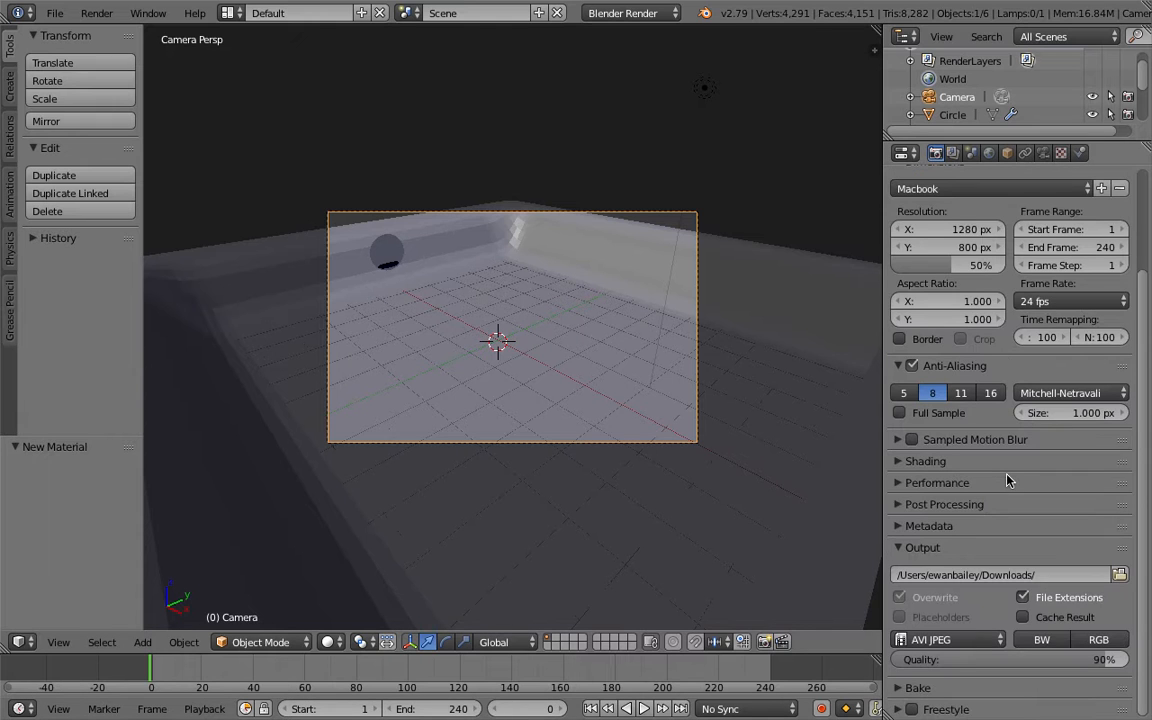
click(973, 153)
click(988, 153)
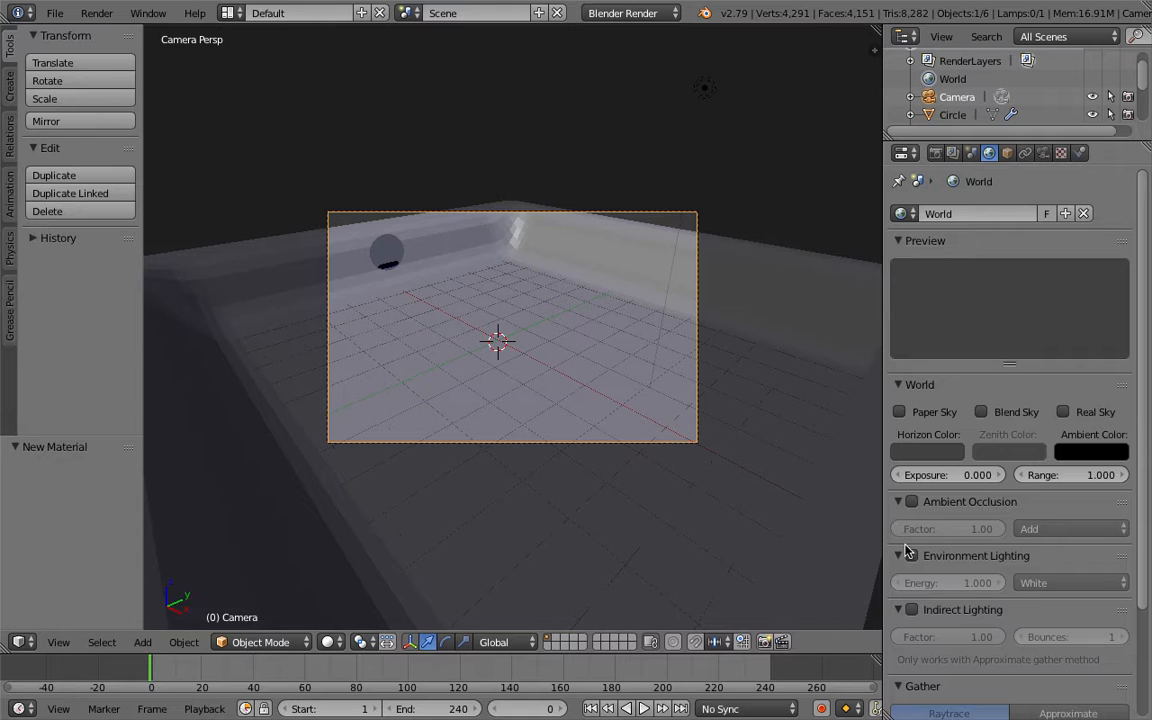
click(908, 555)
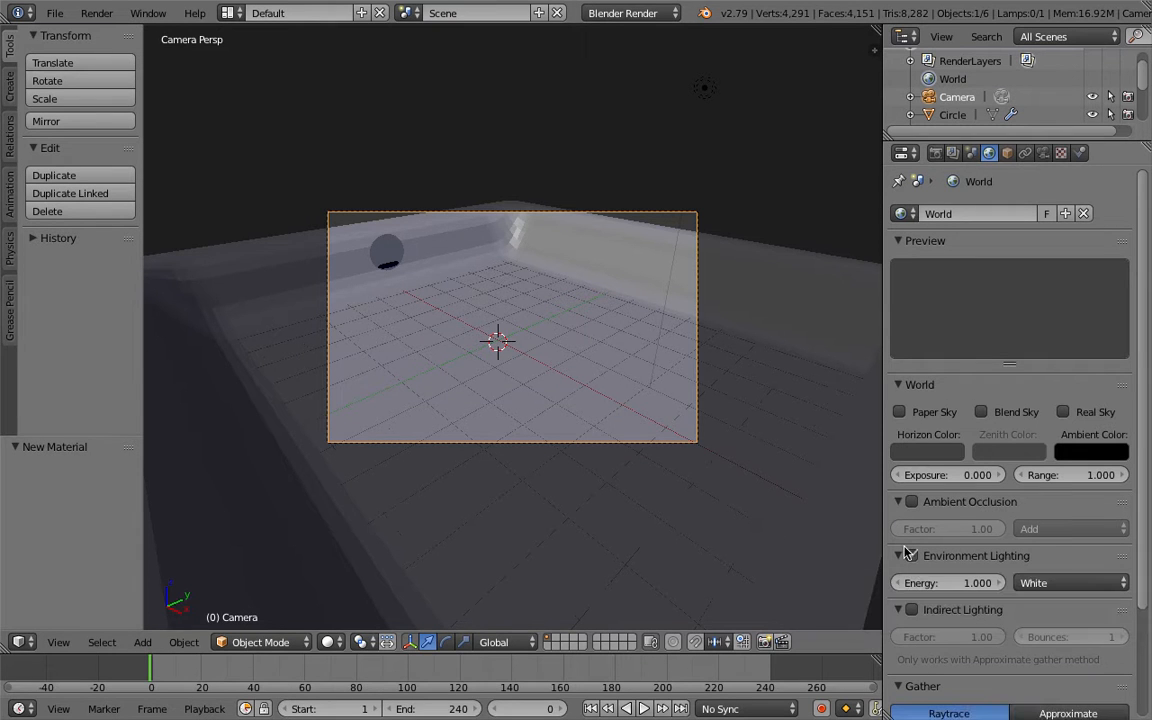
Step: Play the animation in rendered viewport shading, stop at frame 193, and restore solid shading
click(330, 642)
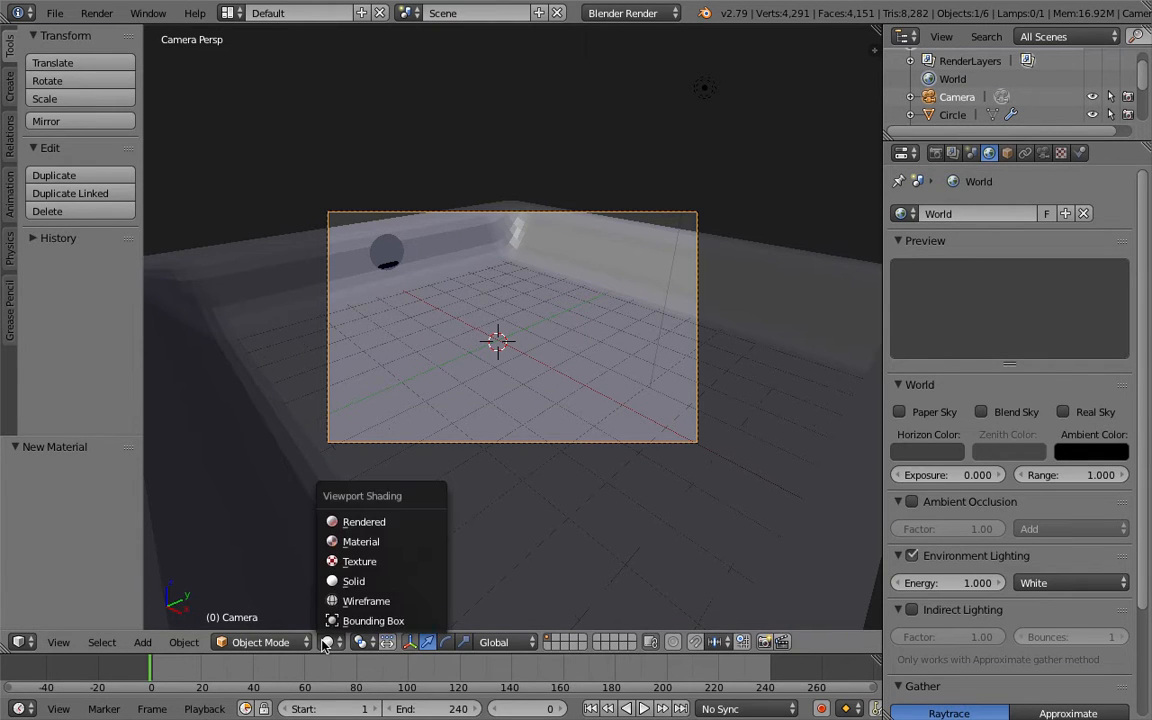
click(343, 522)
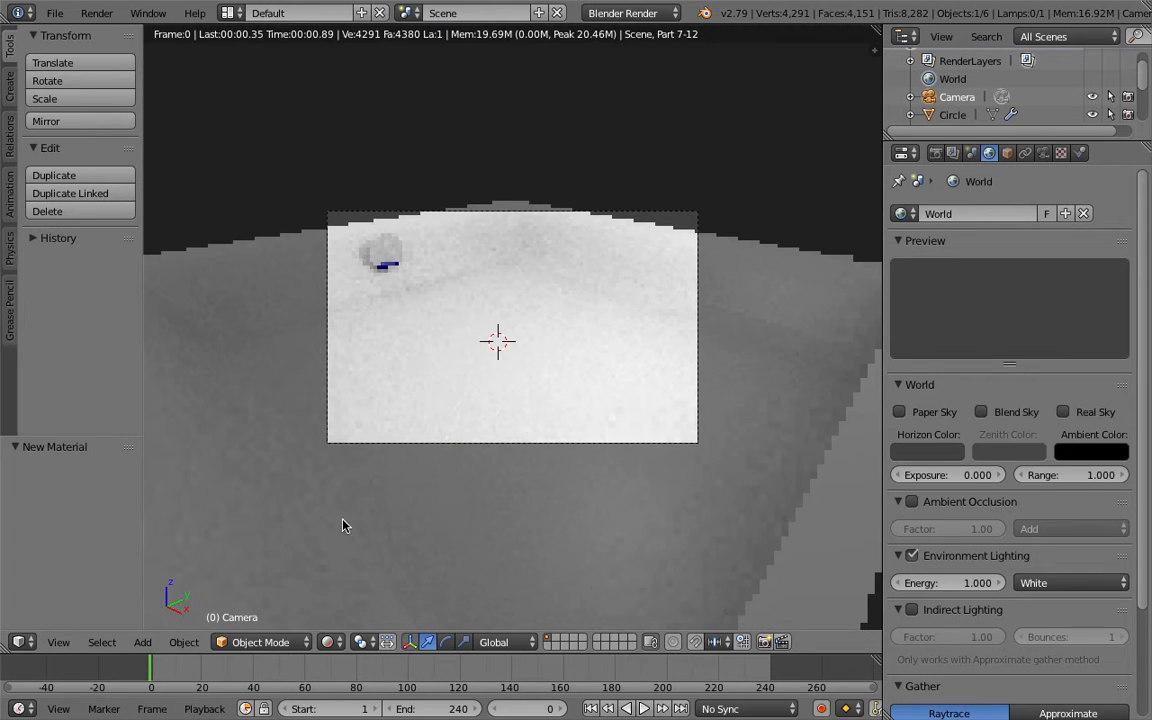
key(alt+a)
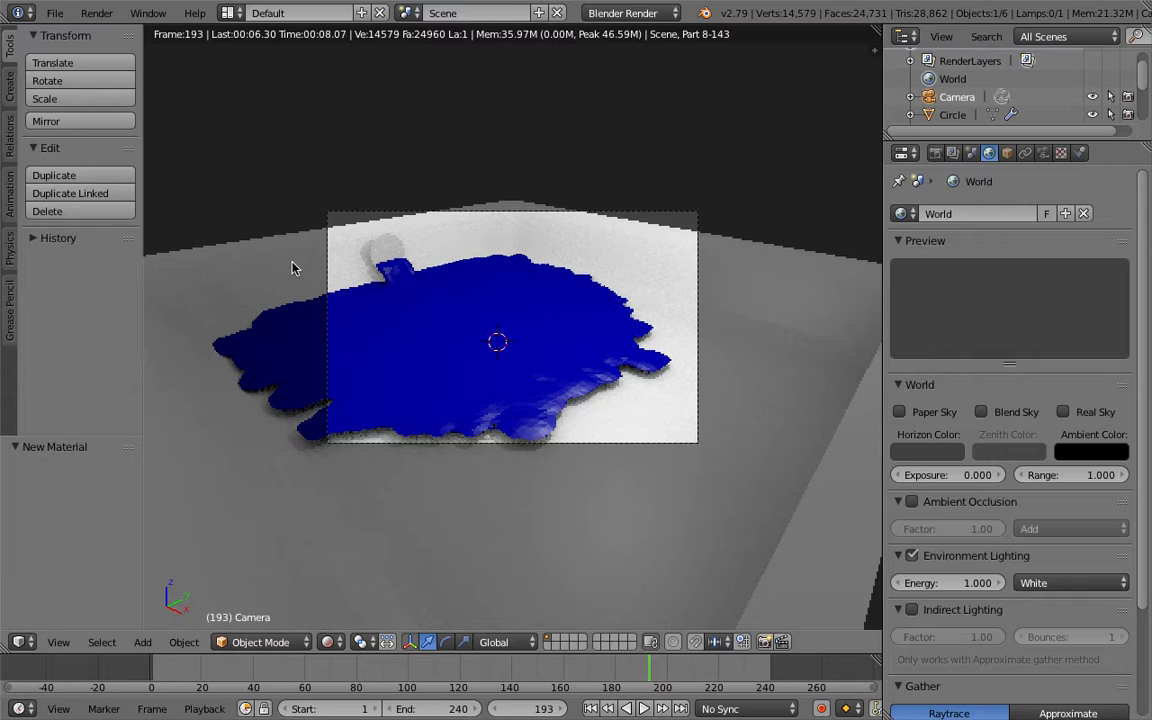
click(936, 153)
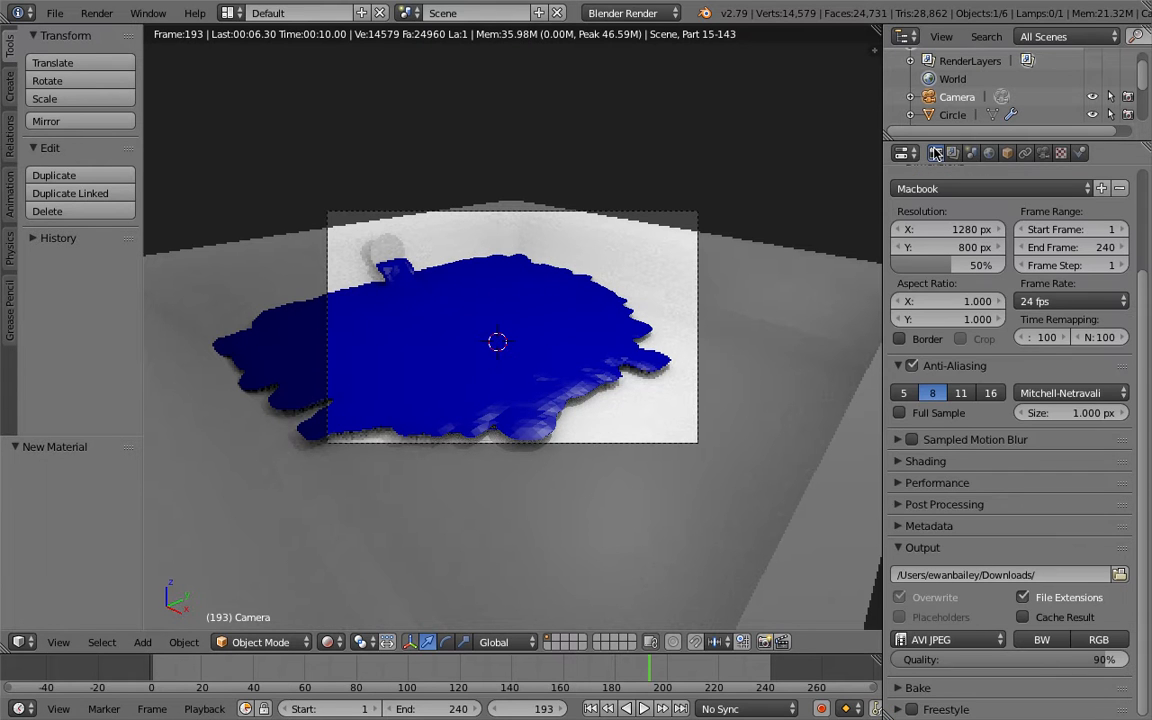
click(328, 642)
click(353, 581)
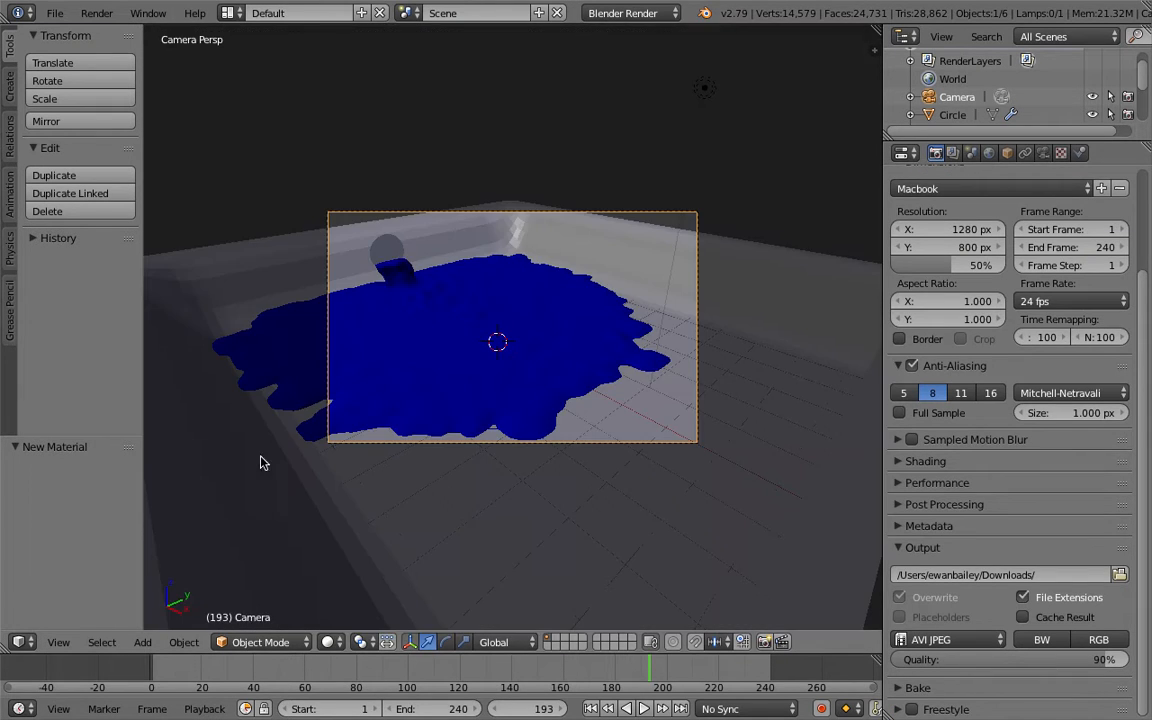
Step: Save the current scene file and start rendering the full animation
click(55, 13)
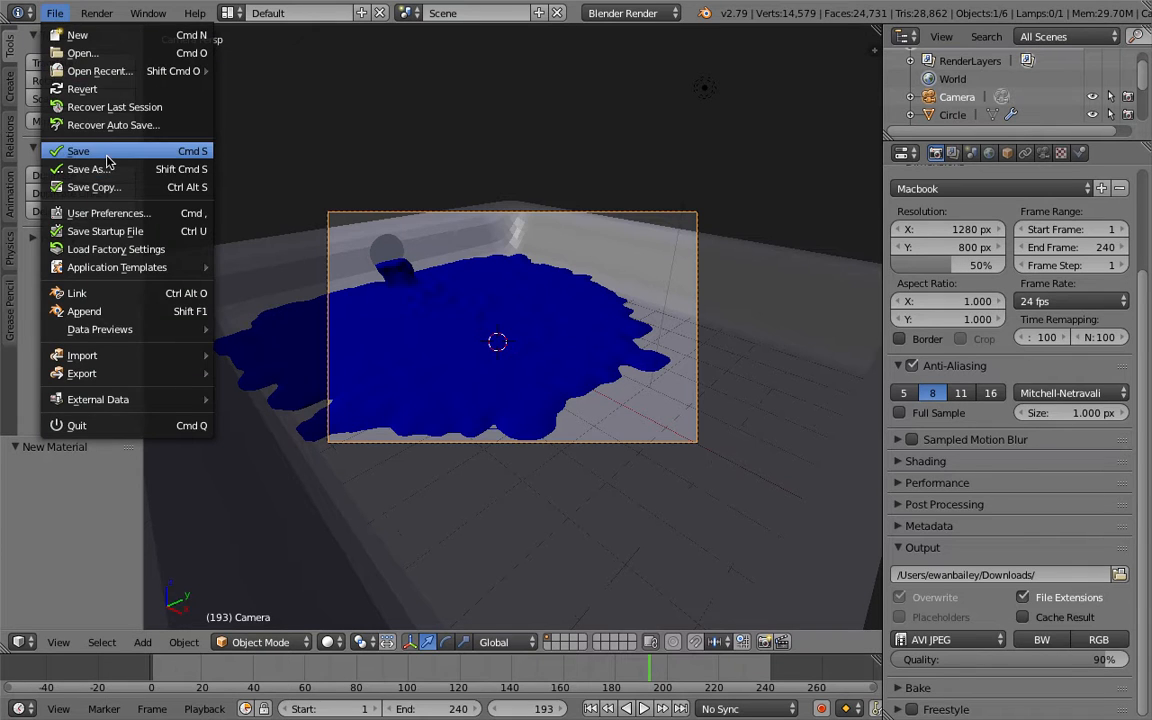
click(107, 152)
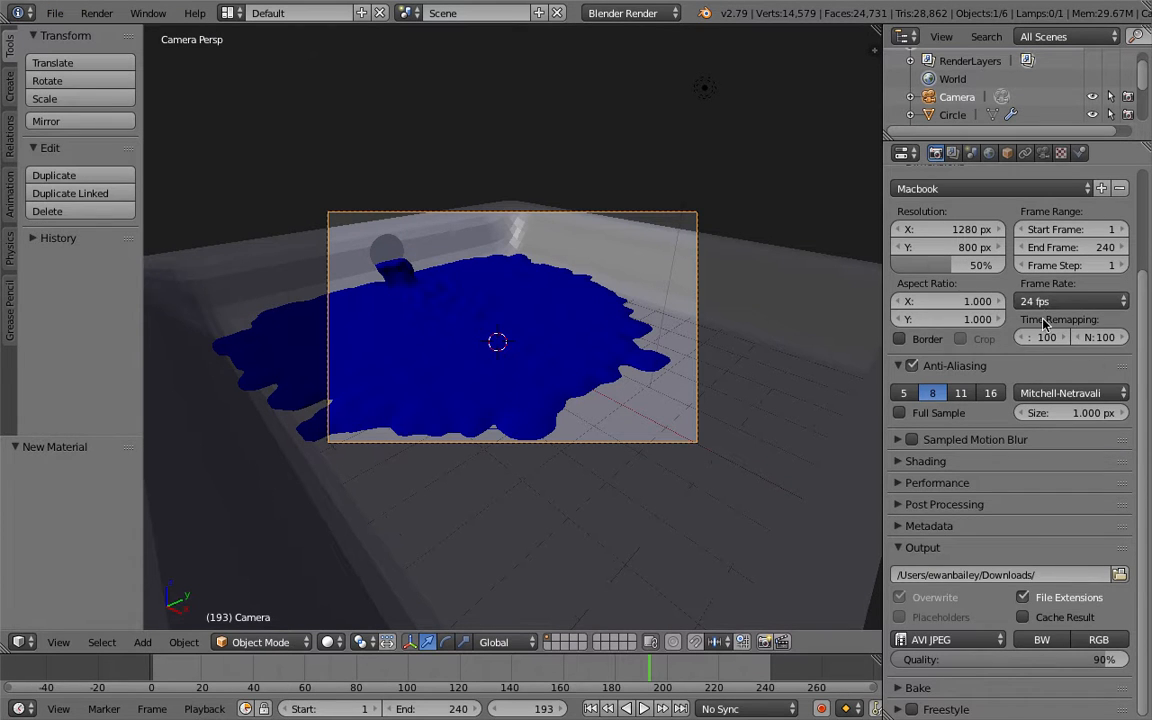
scroll(1043, 323, up, 4)
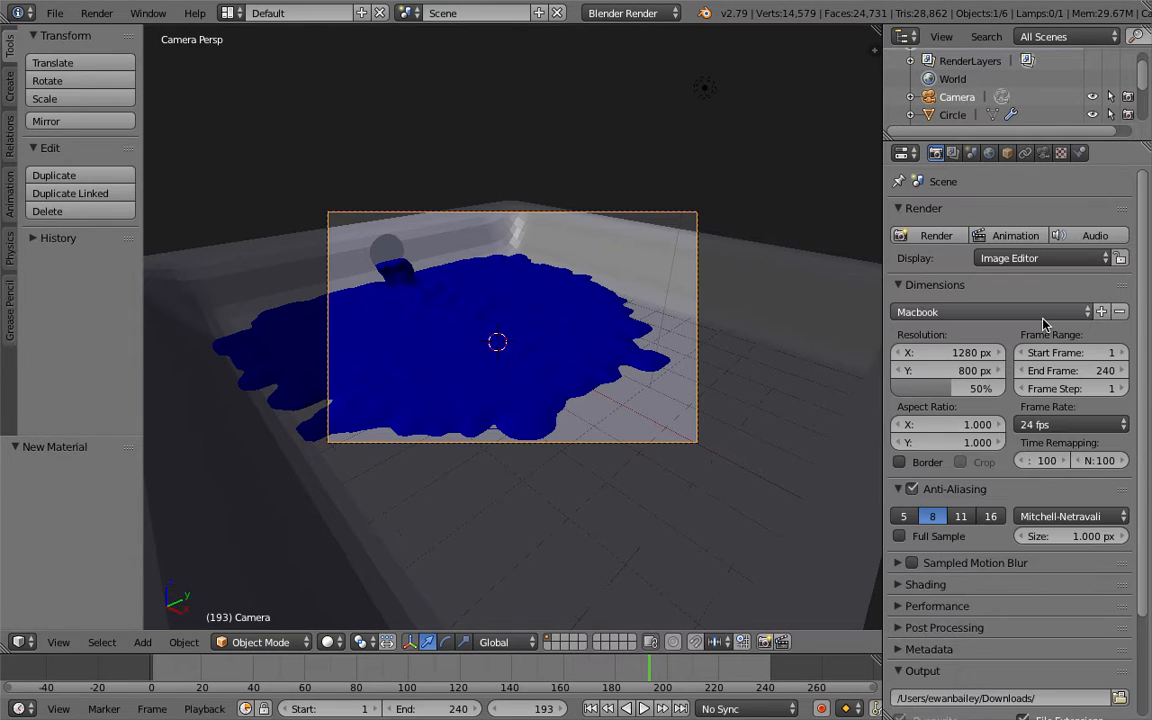
click(1005, 238)
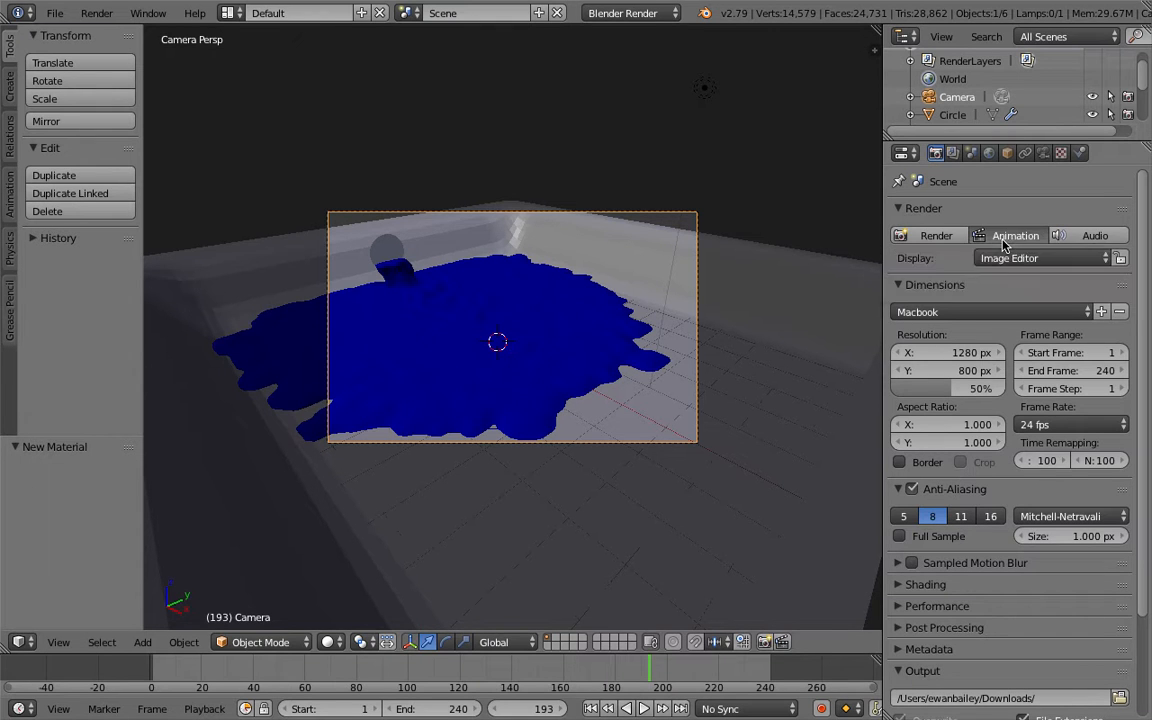